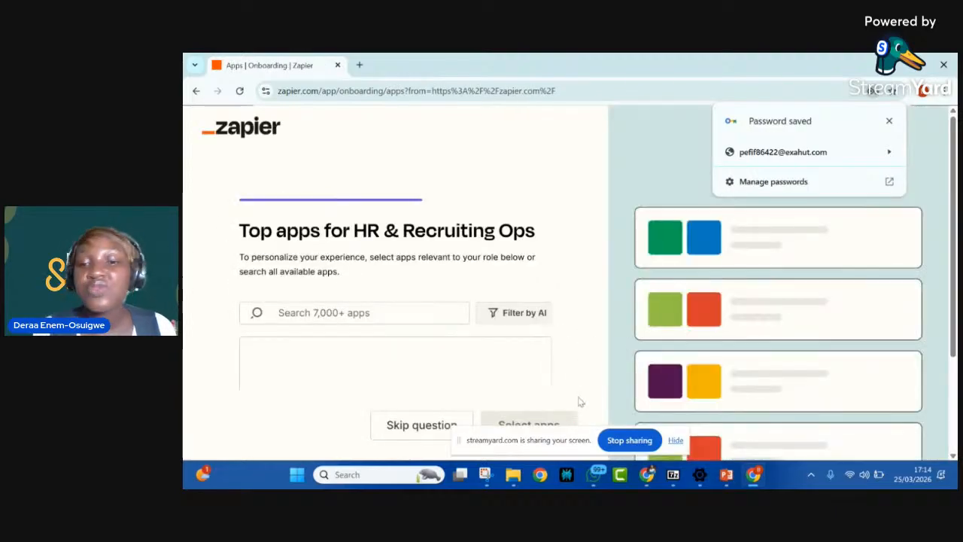
Step: Skip the onboarding question about top apps for HR & Recruiting Ops
{"action": "scroll", "coordinate": [470, 321], "scroll_direction": "down", "scroll_amount": 2}
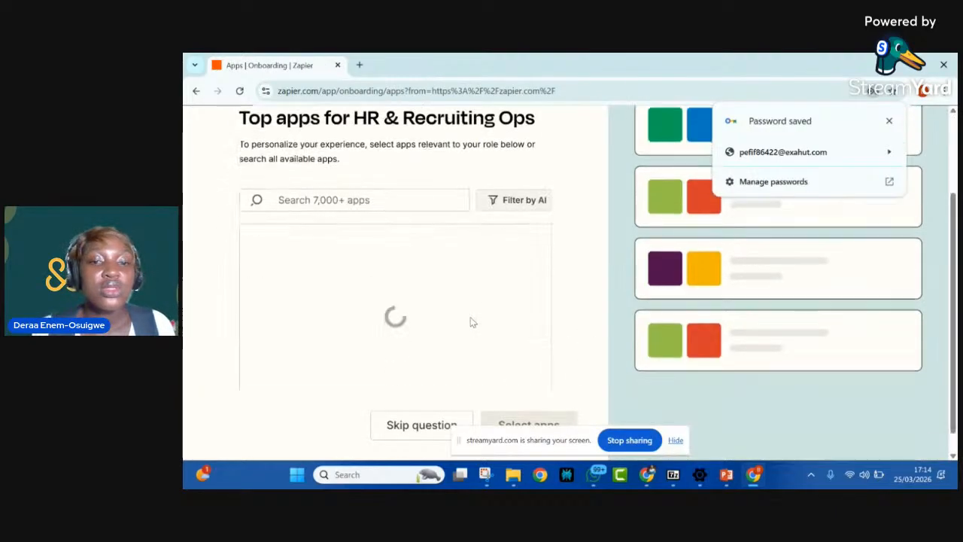
{"action": "left_click", "coordinate": [448, 426]}
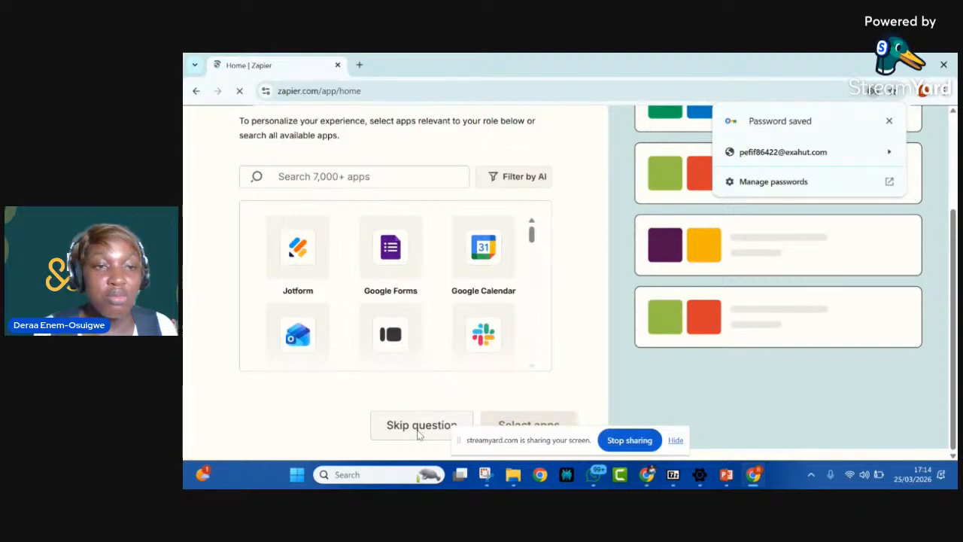
{"action": "left_click", "coordinate": [419, 426]}
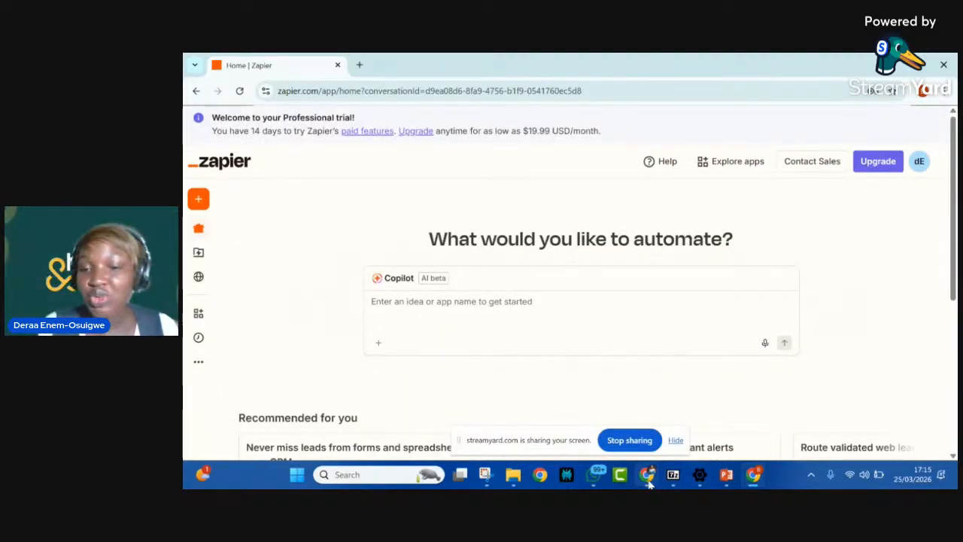
Step: Switch to the other Chrome window and go from its Zapier profile settings back to the Zapier home page
{"action": "mouse_move", "coordinate": [649, 484]}
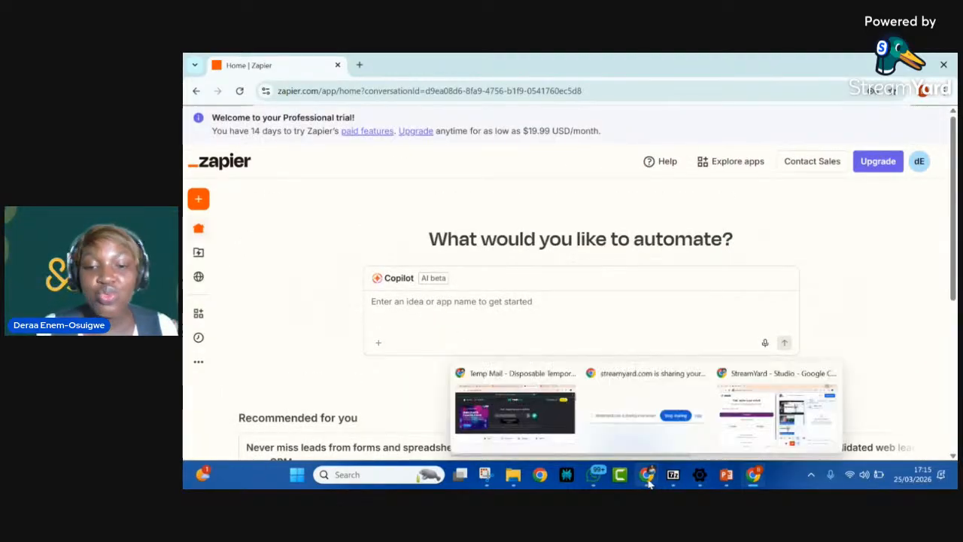
{"action": "left_click", "coordinate": [538, 429]}
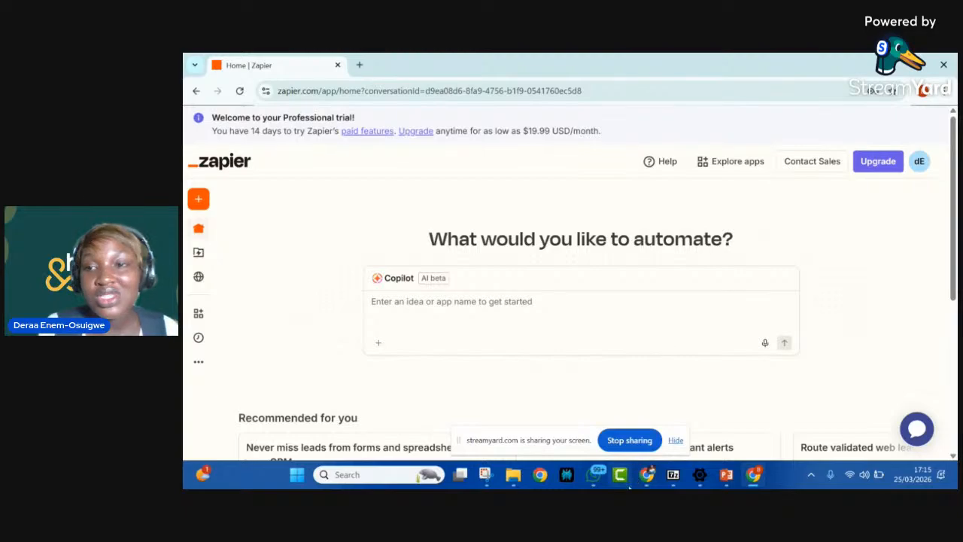
{"action": "mouse_move", "coordinate": [647, 477]}
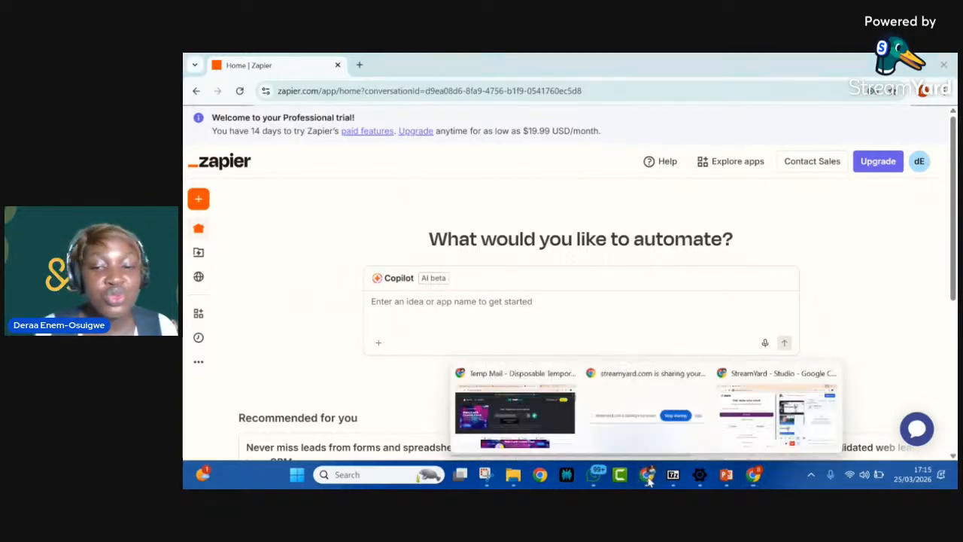
{"action": "left_click", "coordinate": [534, 438]}
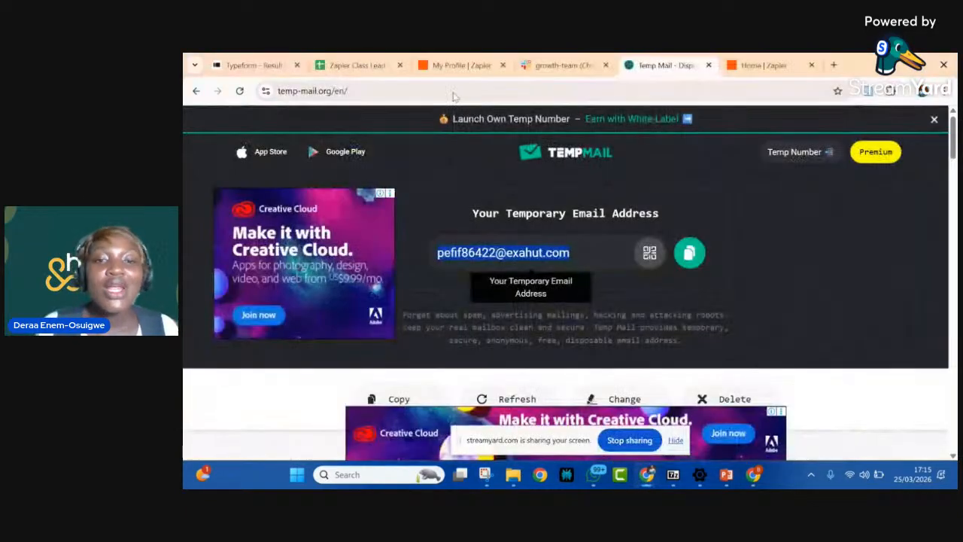
{"action": "left_click", "coordinate": [449, 65]}
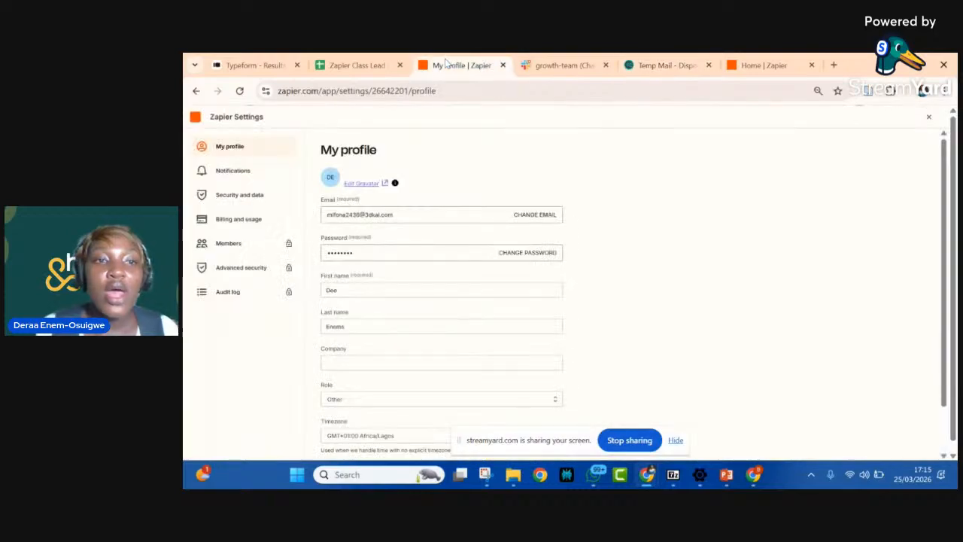
{"action": "left_click", "coordinate": [196, 91]}
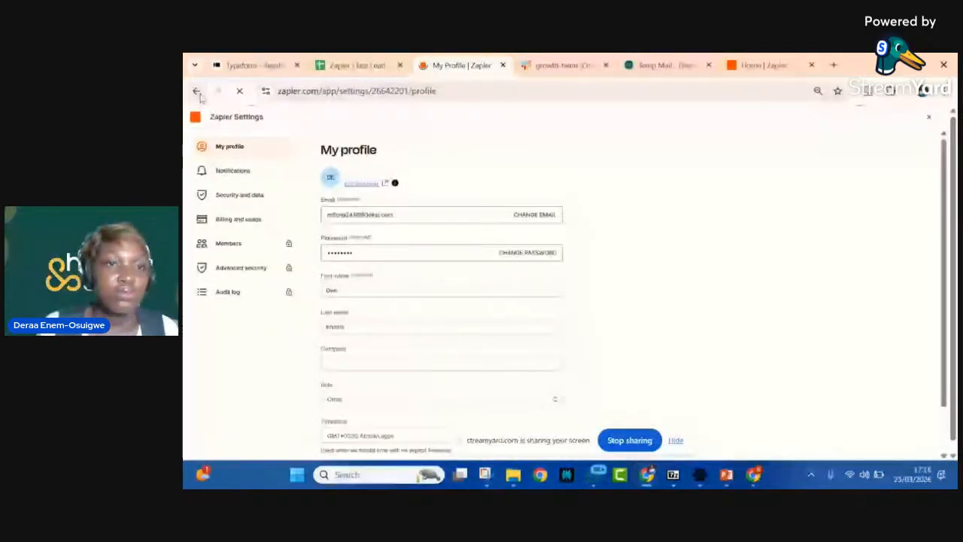
{"action": "left_click", "coordinate": [198, 91]}
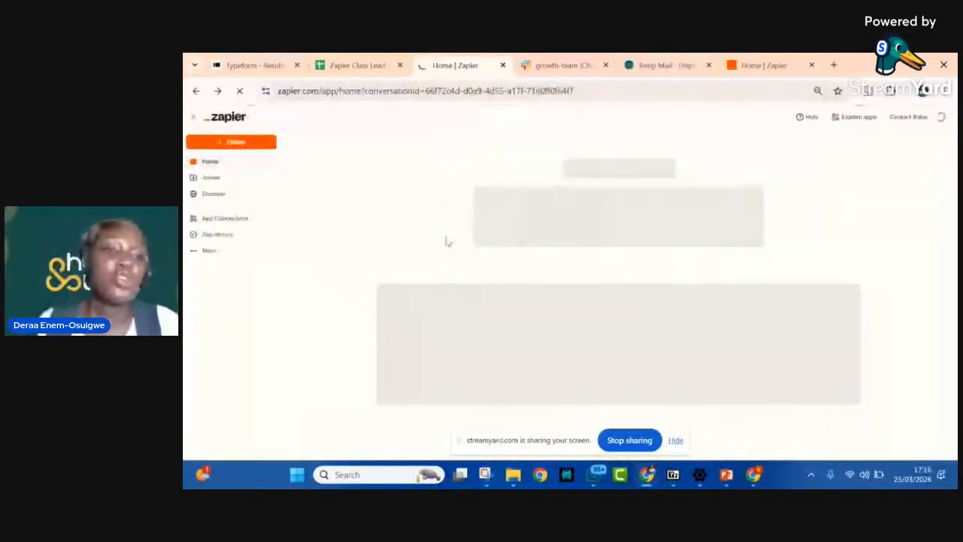
{"action": "left_click", "coordinate": [197, 91]}
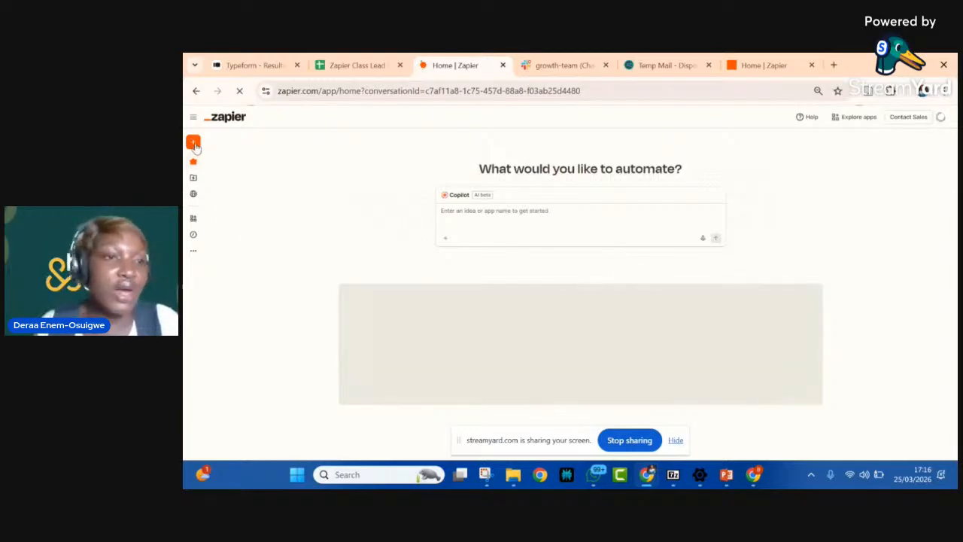
Step: View the Assets folders page in Zapier and look in on the Typeform results table
{"action": "mouse_move", "coordinate": [194, 143]}
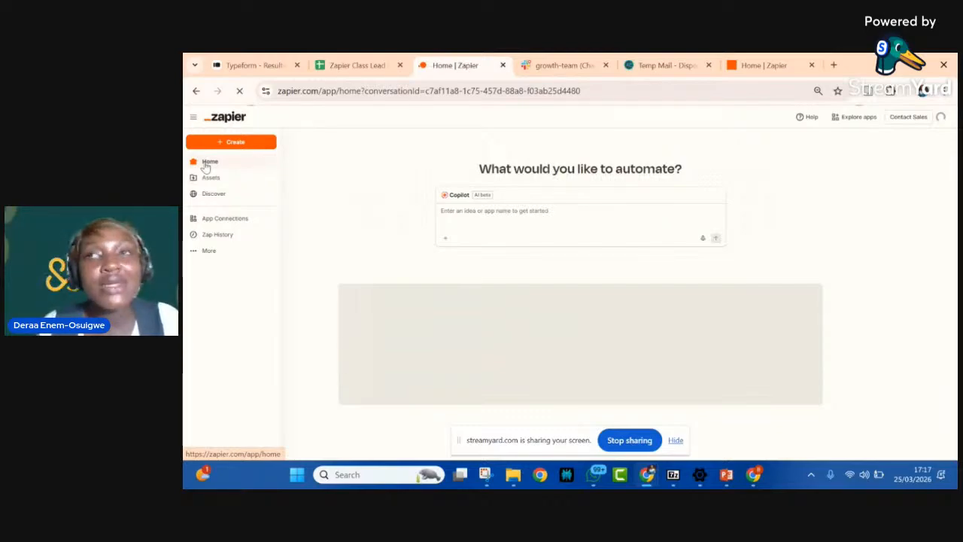
{"action": "left_click", "coordinate": [209, 177]}
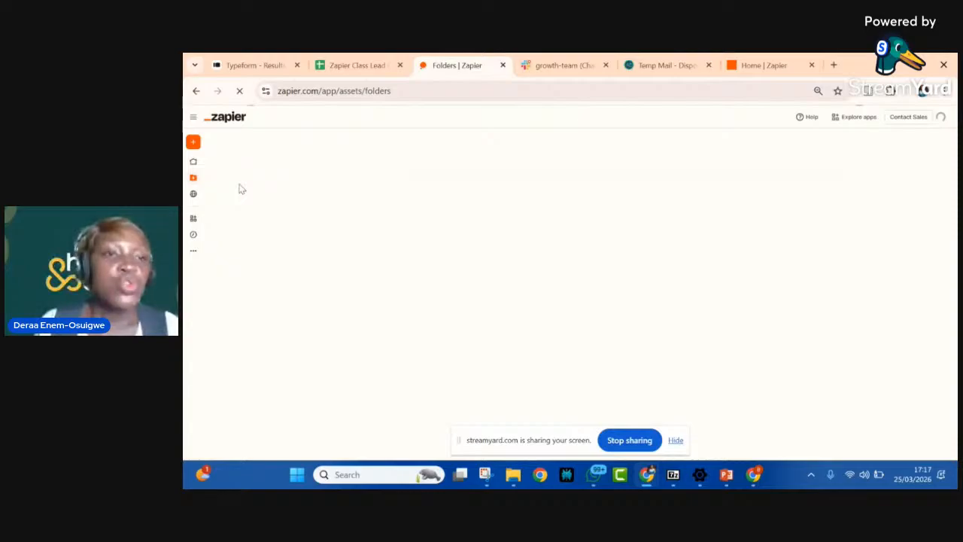
{"action": "left_click", "coordinate": [252, 65]}
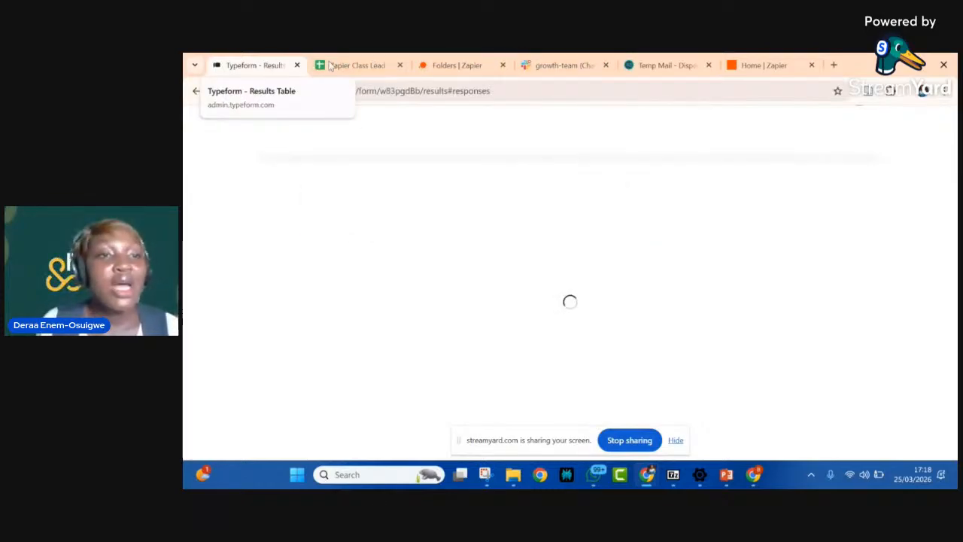
{"action": "left_click", "coordinate": [448, 66]}
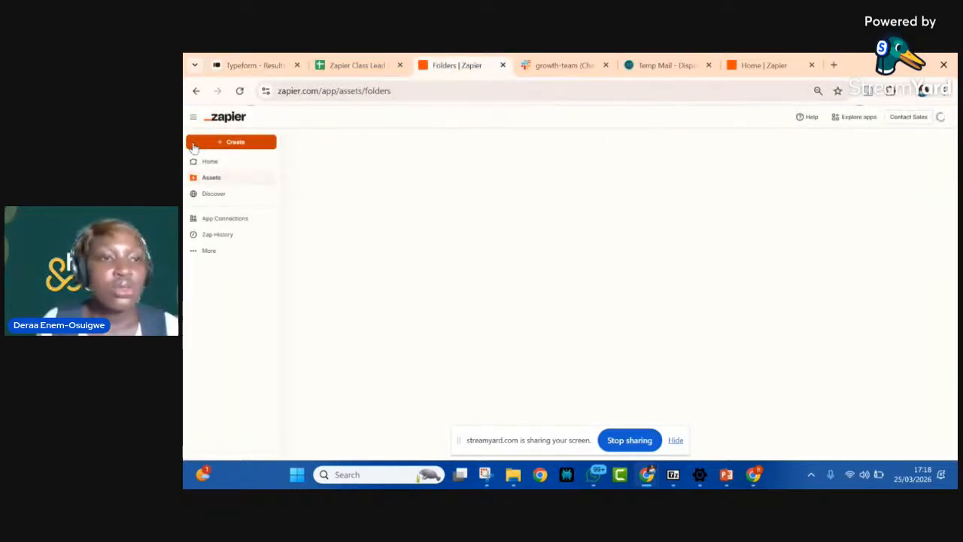
Step: Create a new Zap and rename it Lead Capture - Typeform
{"action": "left_click", "coordinate": [234, 142]}
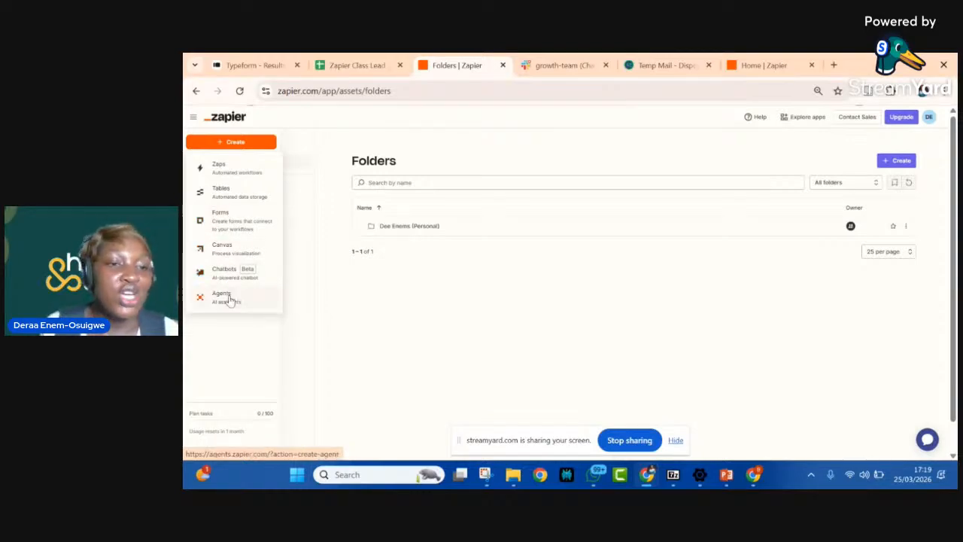
{"action": "left_click", "coordinate": [223, 172]}
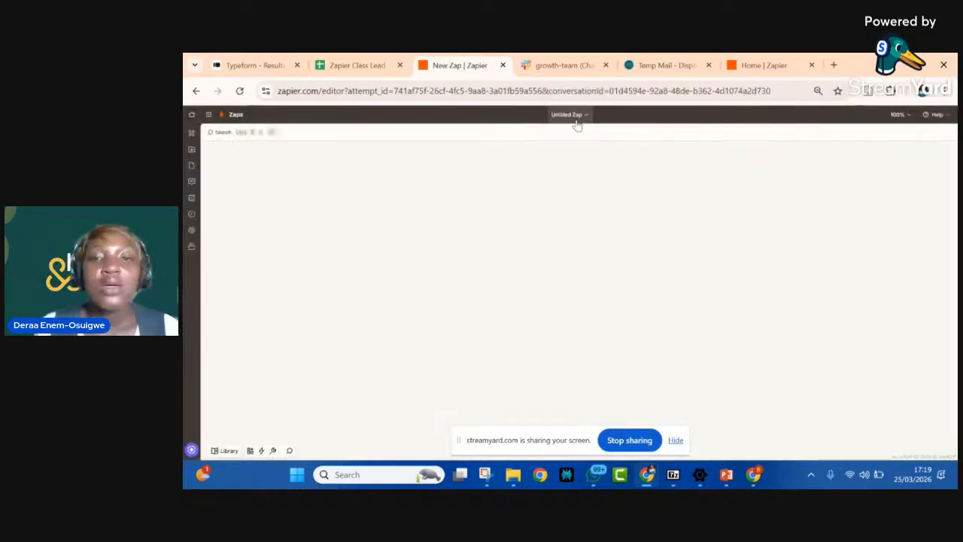
{"action": "left_click", "coordinate": [584, 116]}
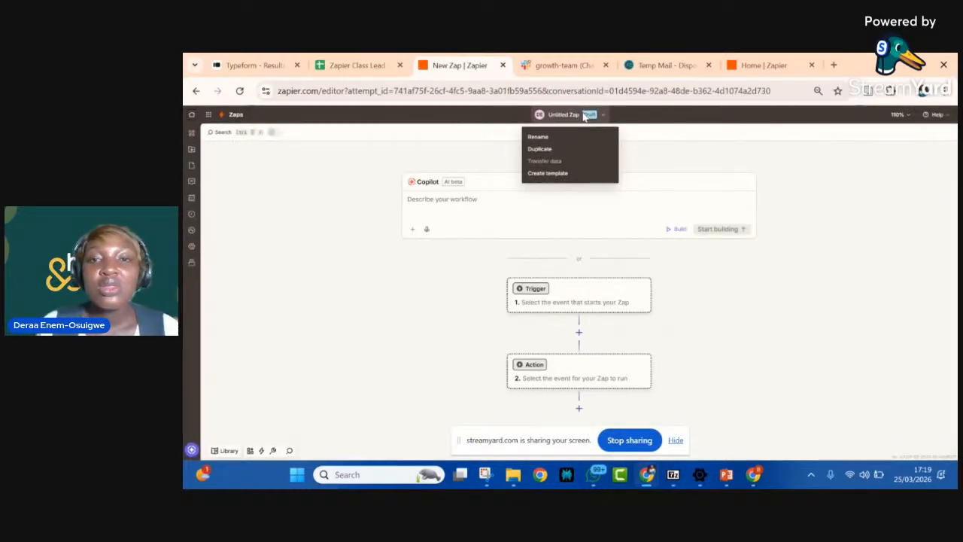
{"action": "left_click", "coordinate": [545, 138]}
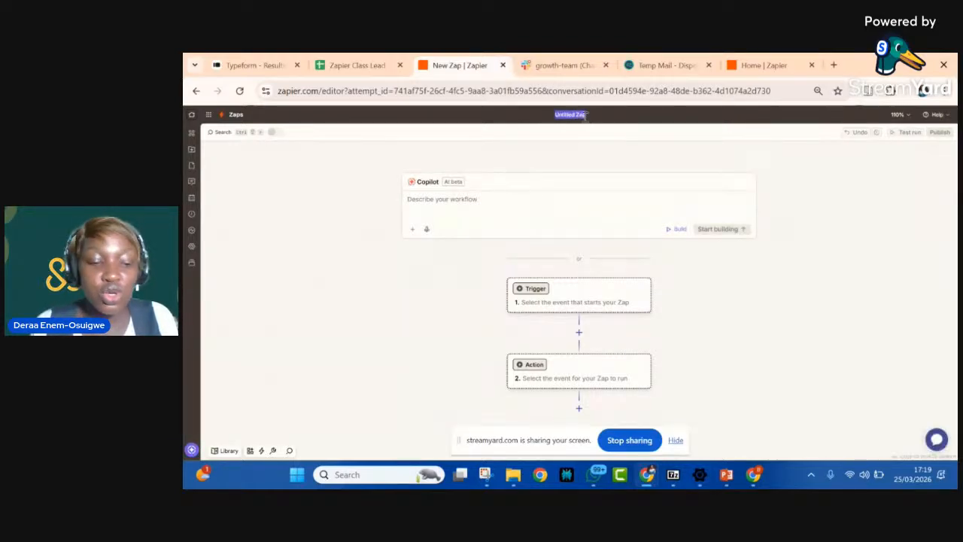
{"action": "type", "text": "Lead"}
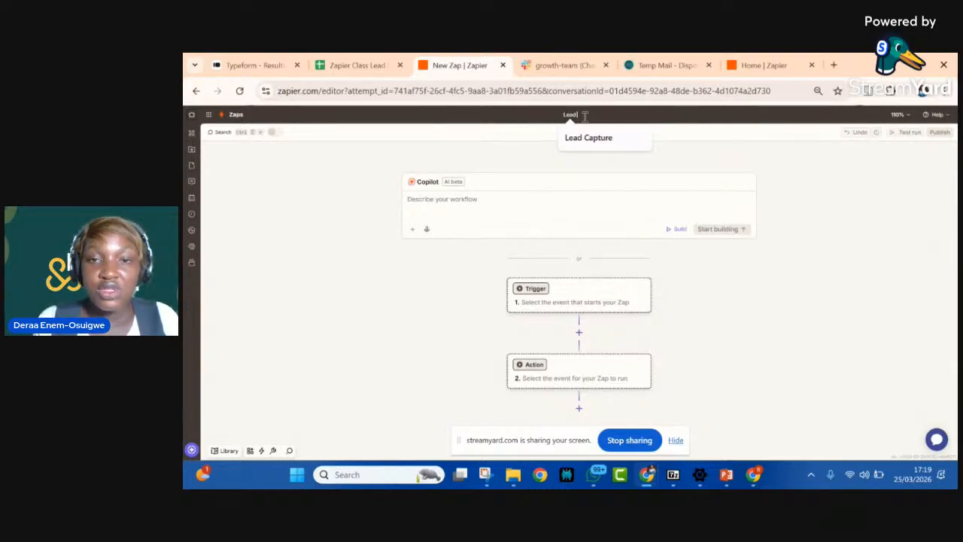
{"action": "type", "text": " Form"}
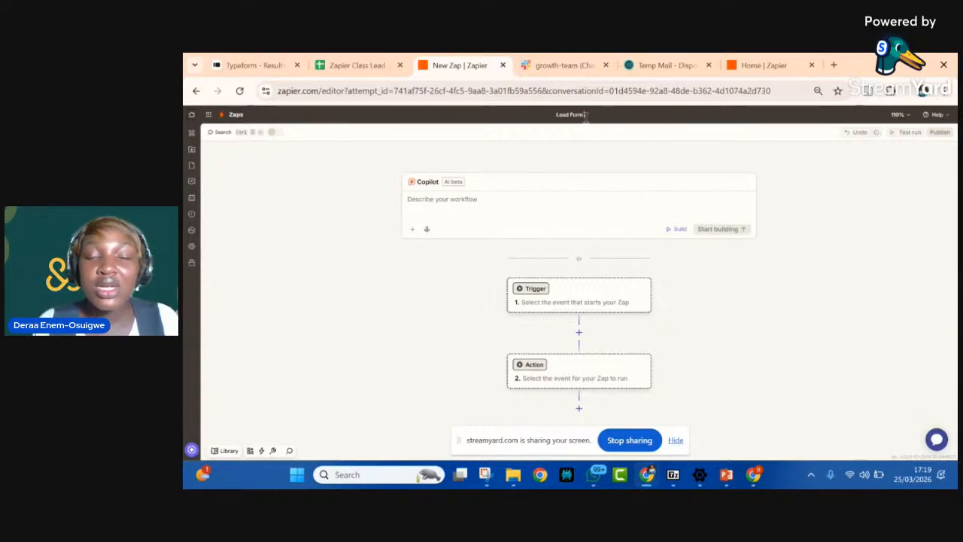
{"action": "type", "text": "- Type"}
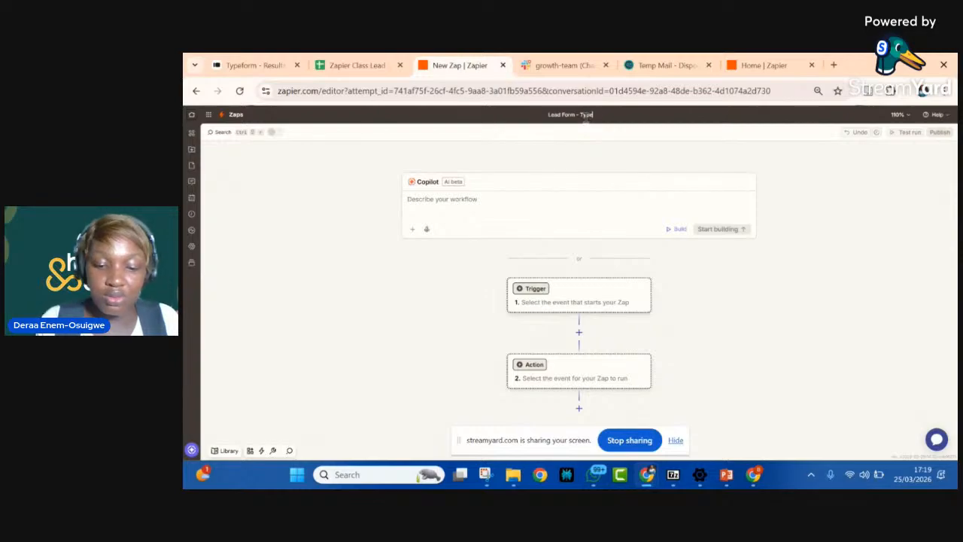
{"action": "type", "text": "form"}
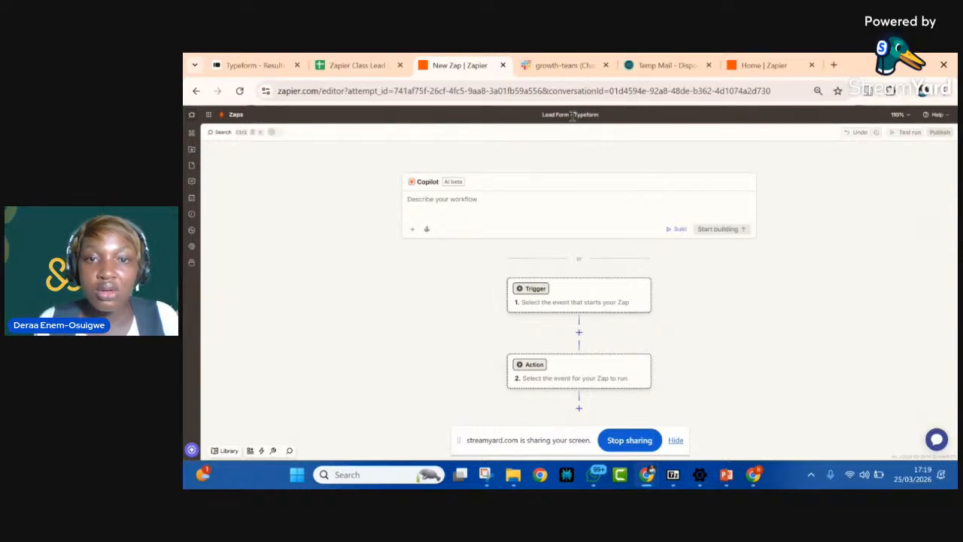
{"action": "key", "text": "BackSpace"}
{"action": "key", "text": "BackSpace"}
{"action": "key", "text": "BackSpace"}
{"action": "key", "text": "BackSpace"}
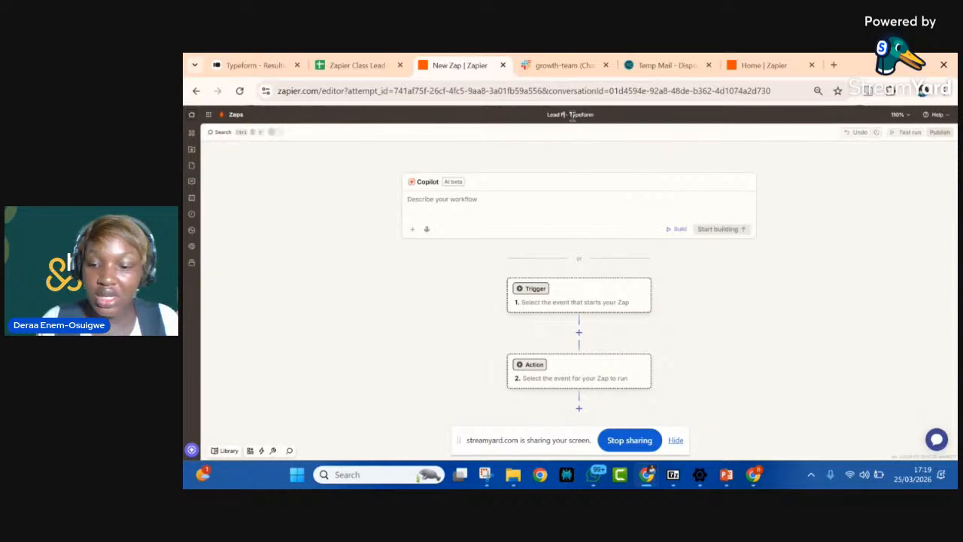
{"action": "type", "text": "Capture"}
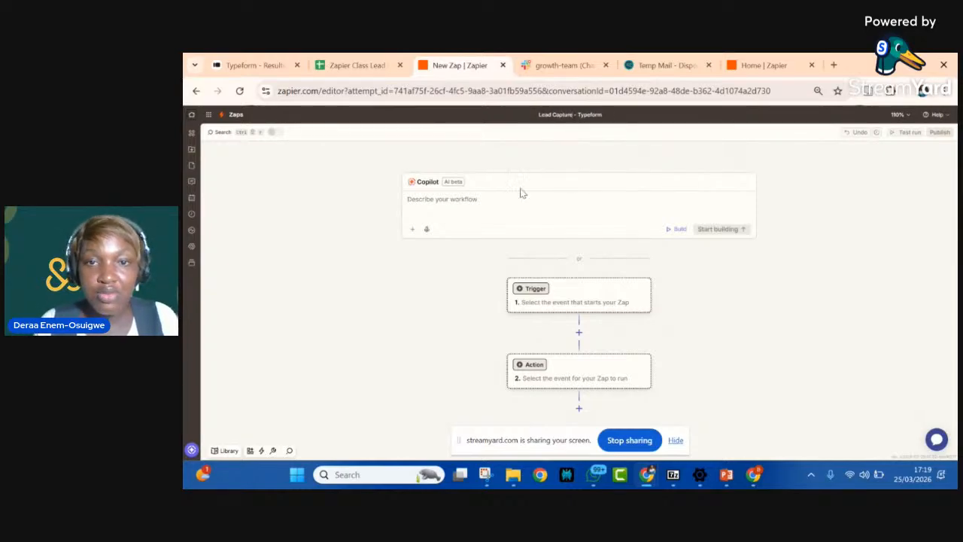
Step: Choose Typeform as the app for the Zap's trigger step
{"action": "scroll", "coordinate": [560, 278], "scroll_direction": "down", "scroll_amount": 2}
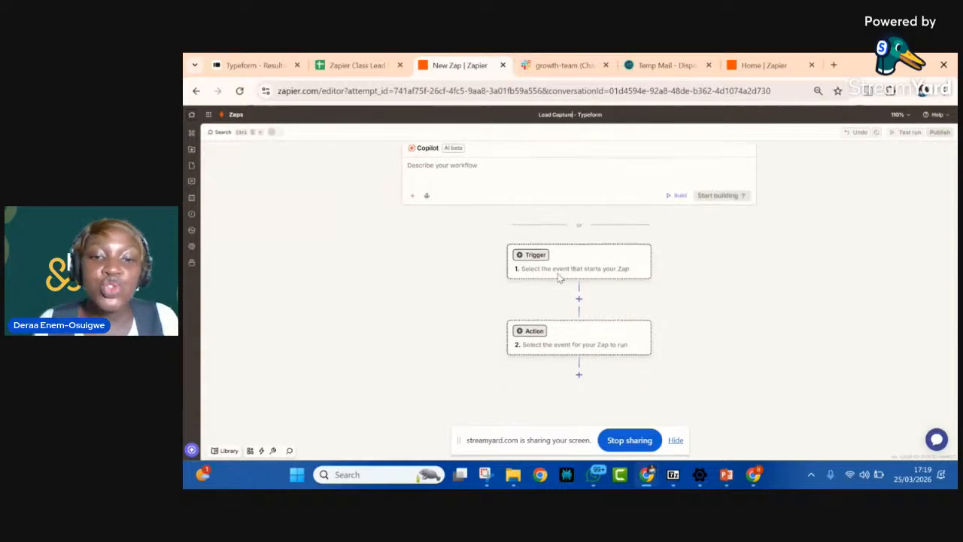
{"action": "scroll", "coordinate": [559, 278], "scroll_direction": "down", "scroll_amount": 1}
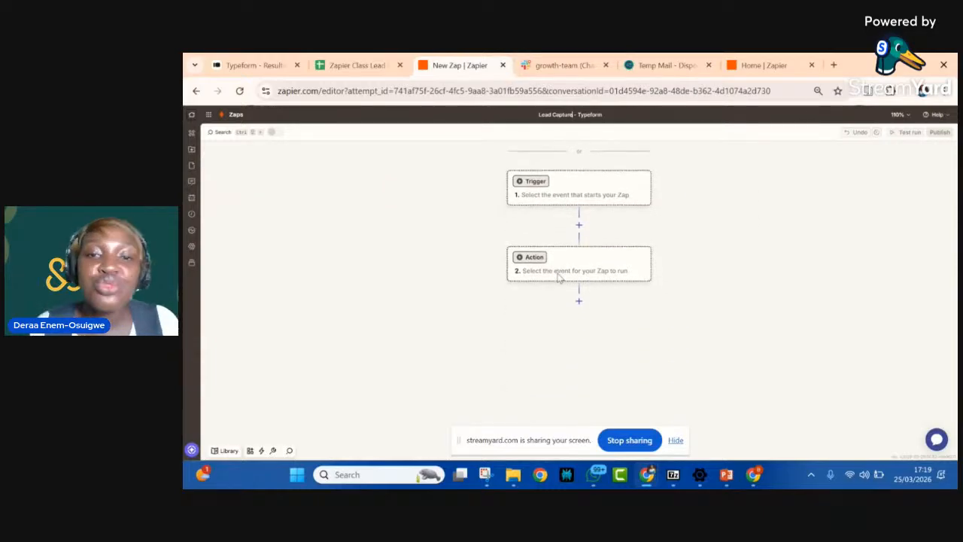
{"action": "left_click", "coordinate": [590, 189]}
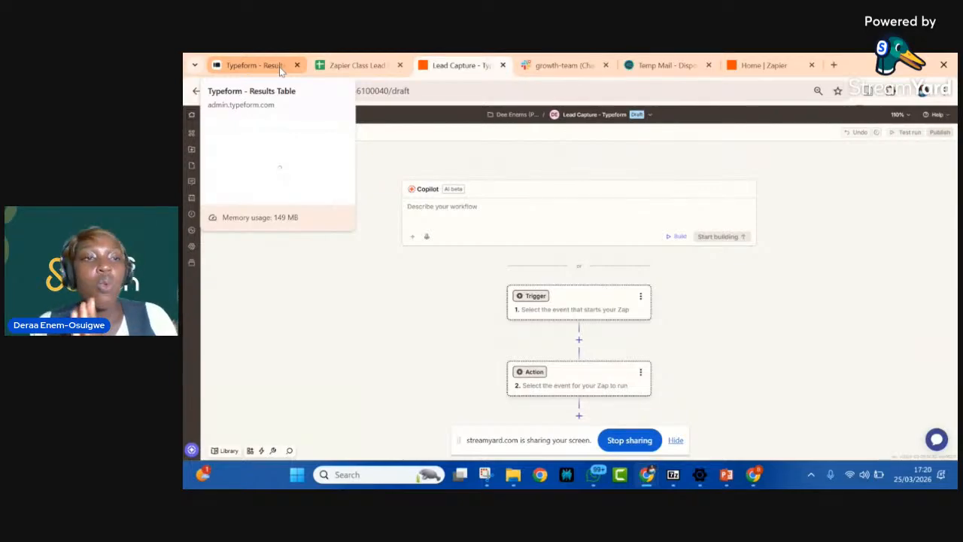
{"action": "left_click", "coordinate": [590, 306]}
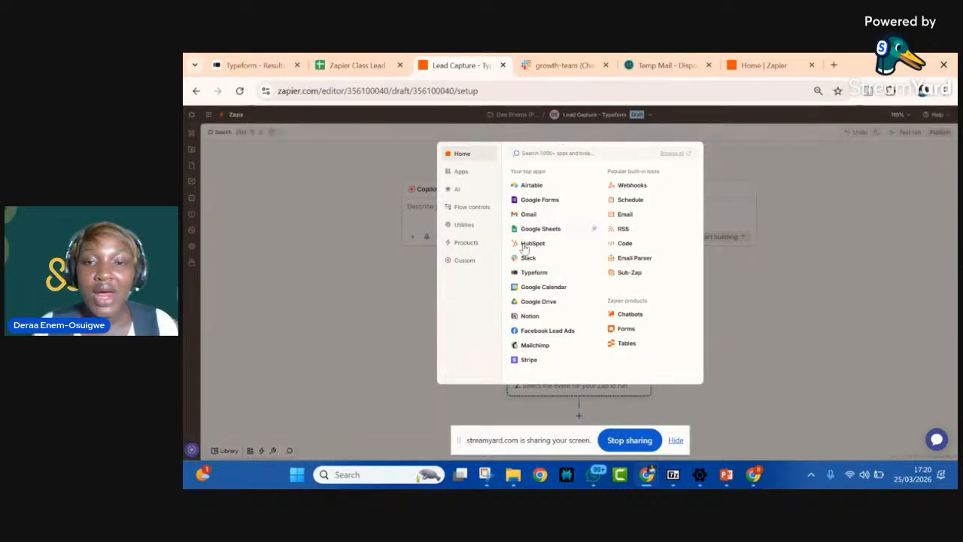
{"action": "type", "text": "type"}
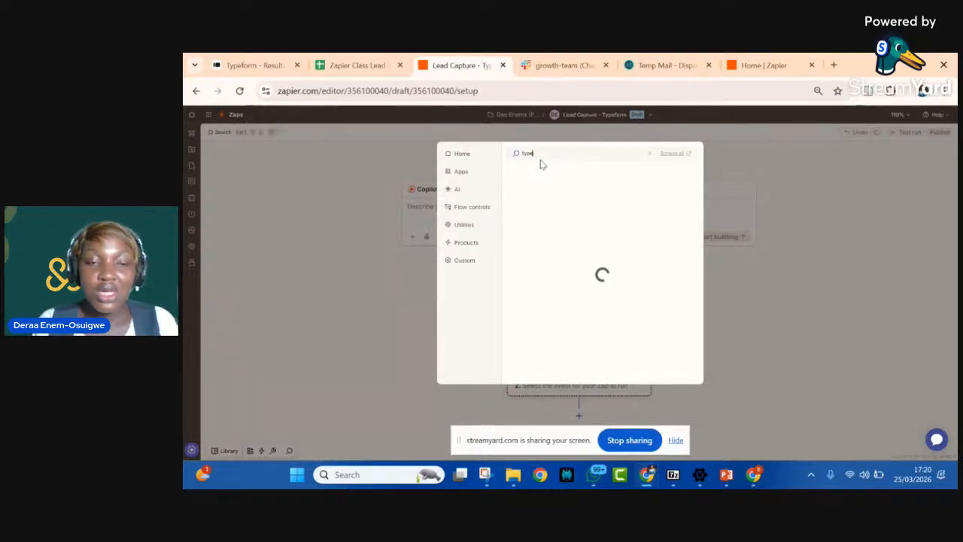
{"action": "type", "text": "fo"}
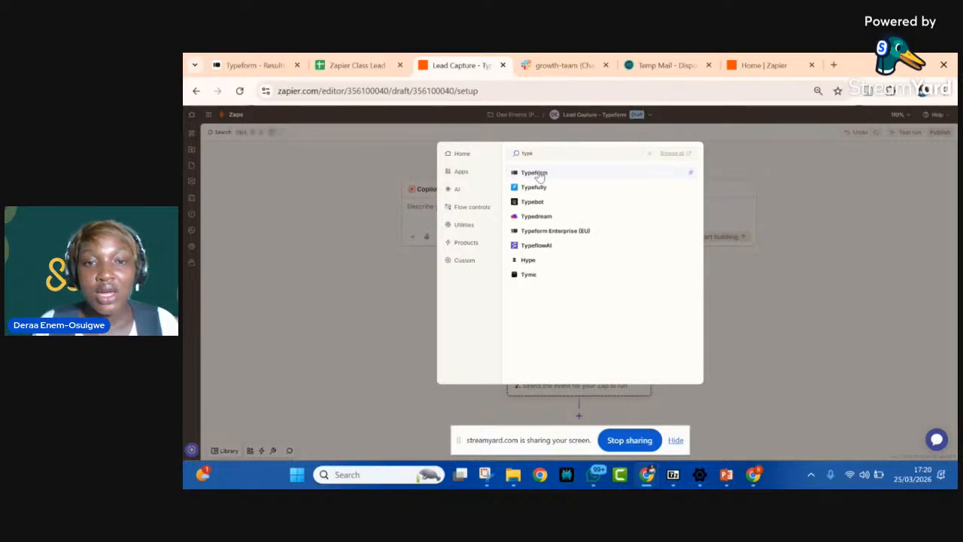
{"action": "left_click", "coordinate": [535, 173]}
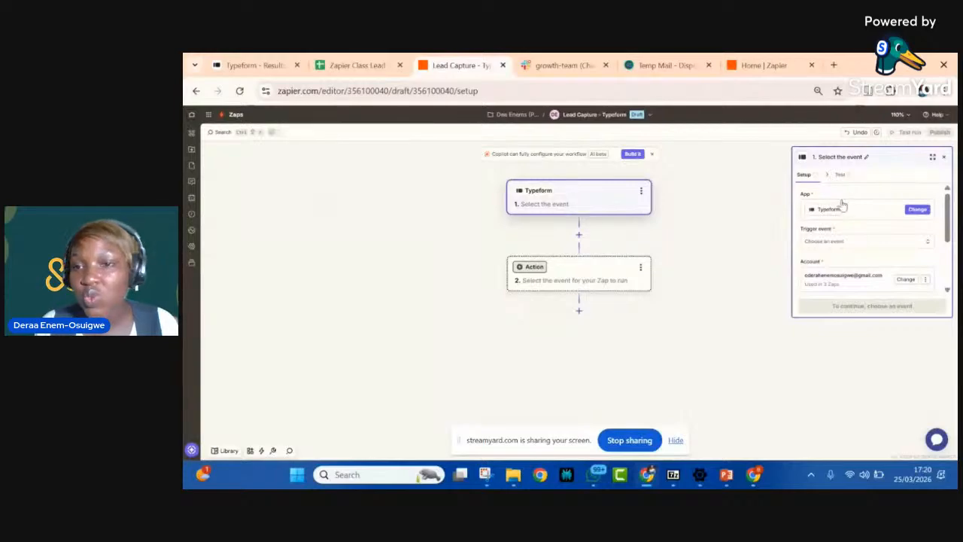
Step: Set the Typeform trigger event to New Entry and look over the options of the connected account
{"action": "left_click", "coordinate": [849, 247]}
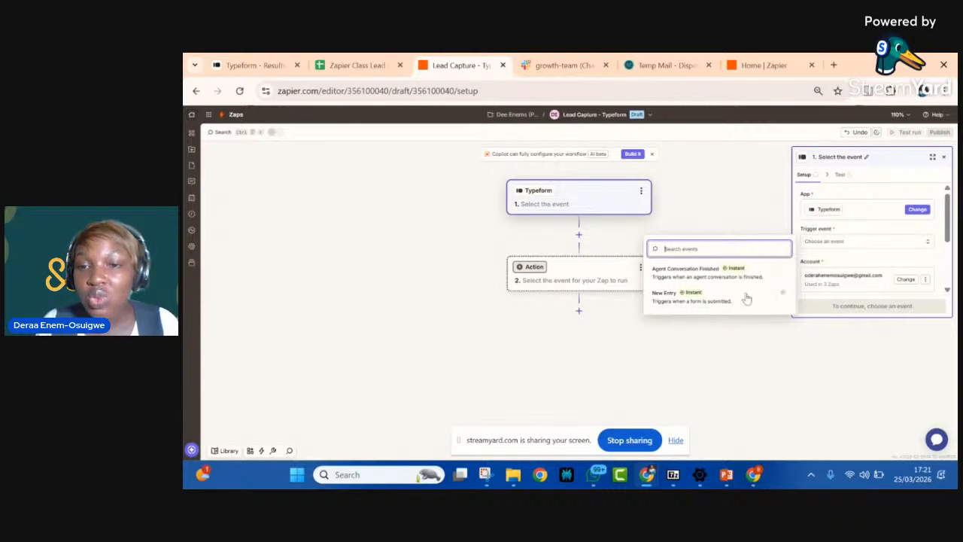
{"action": "left_click", "coordinate": [686, 301]}
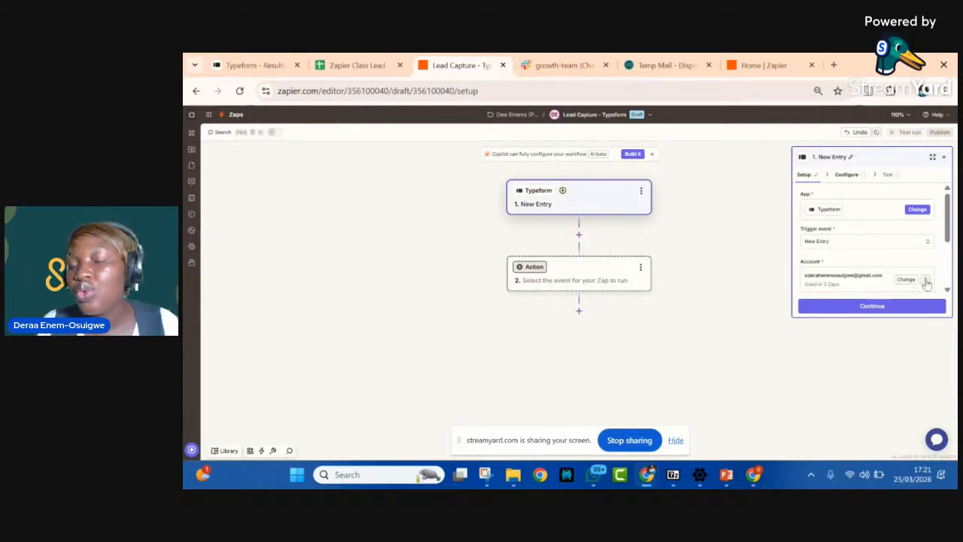
{"action": "left_click", "coordinate": [926, 282]}
{"action": "scroll", "coordinate": [901, 279], "scroll_direction": "down", "scroll_amount": 2}
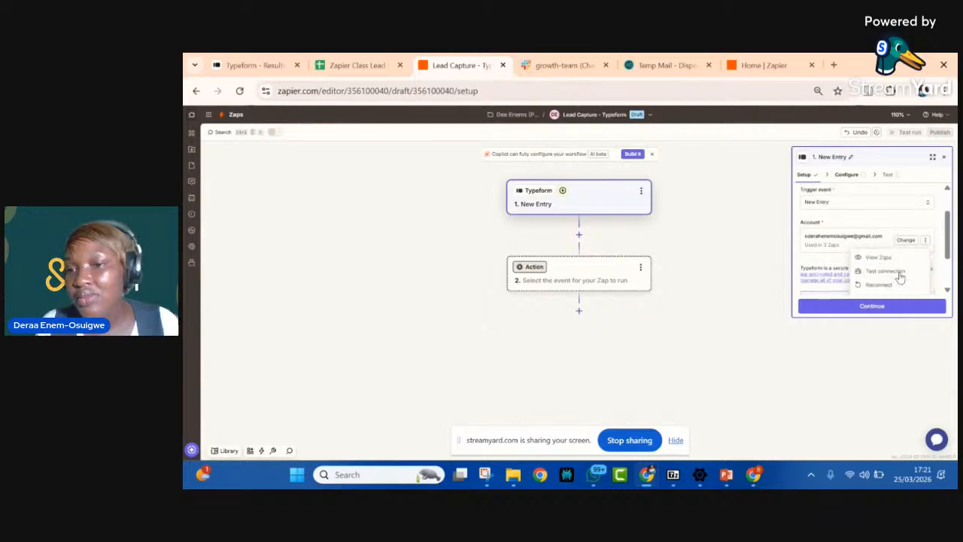
{"action": "scroll", "coordinate": [901, 278], "scroll_direction": "down", "scroll_amount": 1}
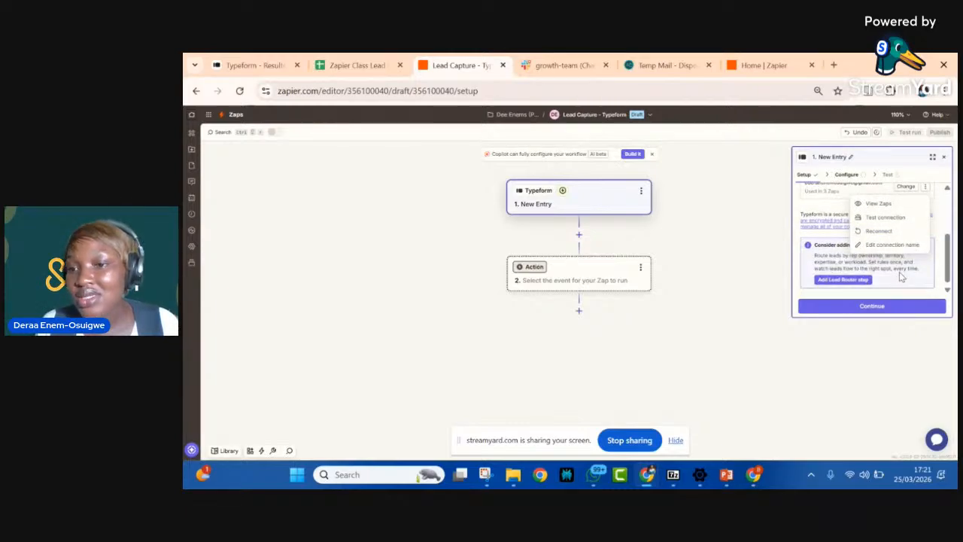
{"action": "scroll", "coordinate": [900, 273], "scroll_direction": "up", "scroll_amount": 3}
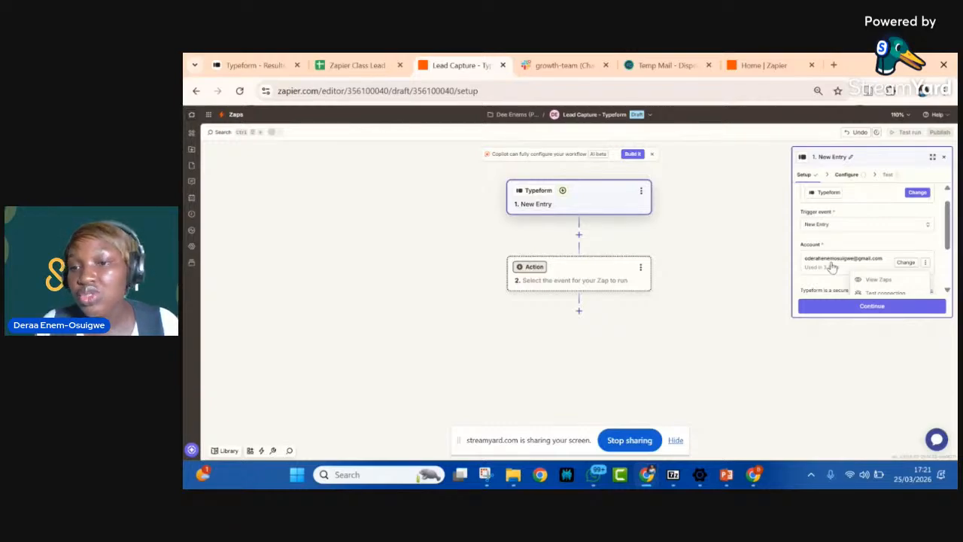
{"action": "left_click", "coordinate": [831, 268]}
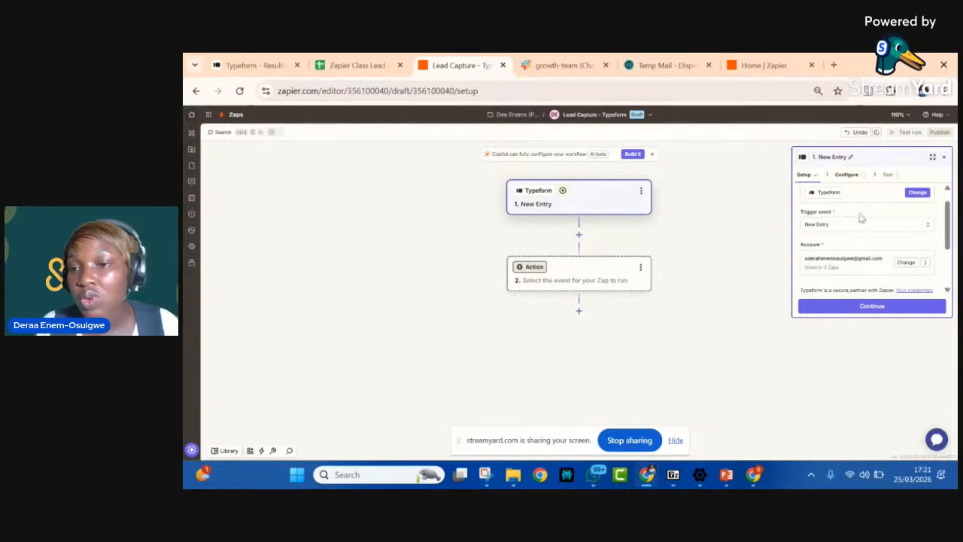
Step: Configure the trigger to use the Zapier Class Lead Form
{"action": "left_click", "coordinate": [848, 175]}
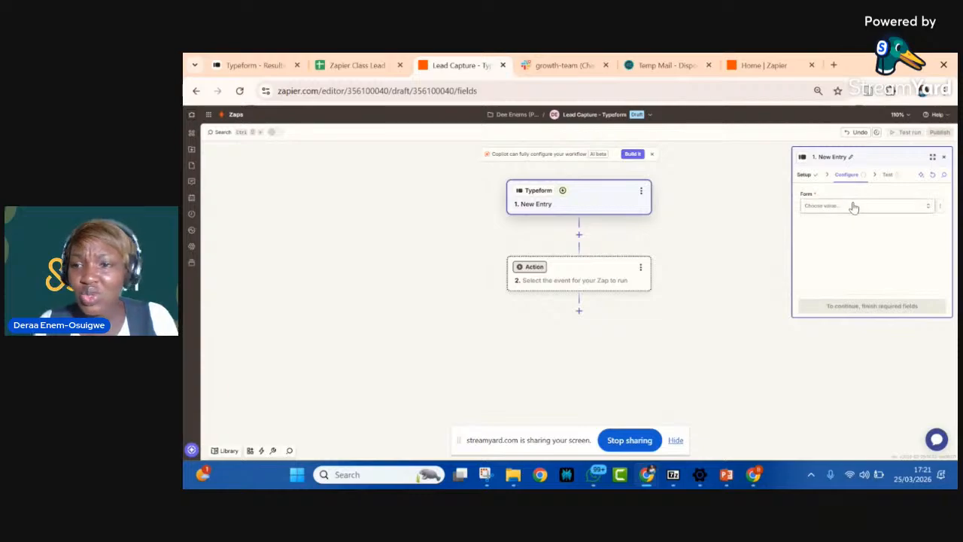
{"action": "left_click", "coordinate": [853, 206]}
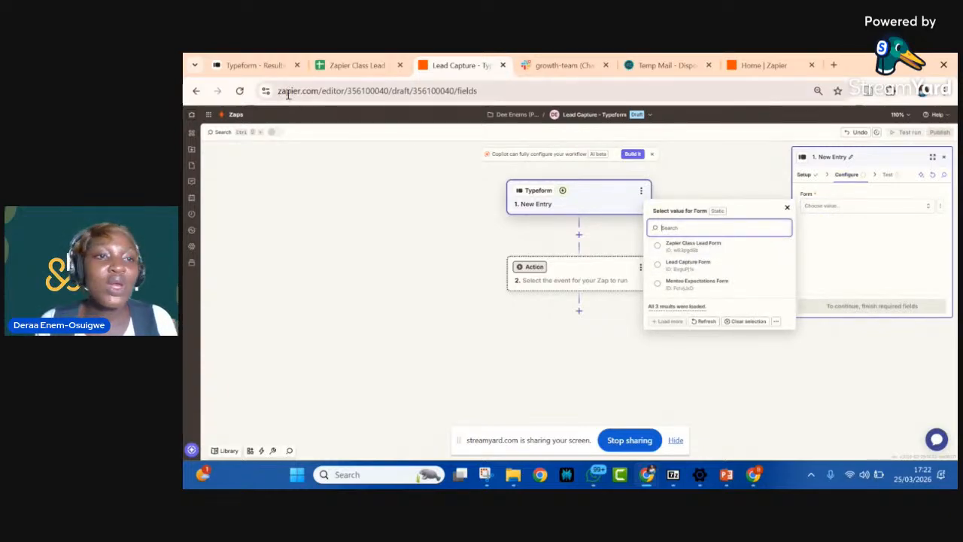
{"action": "left_click", "coordinate": [659, 246]}
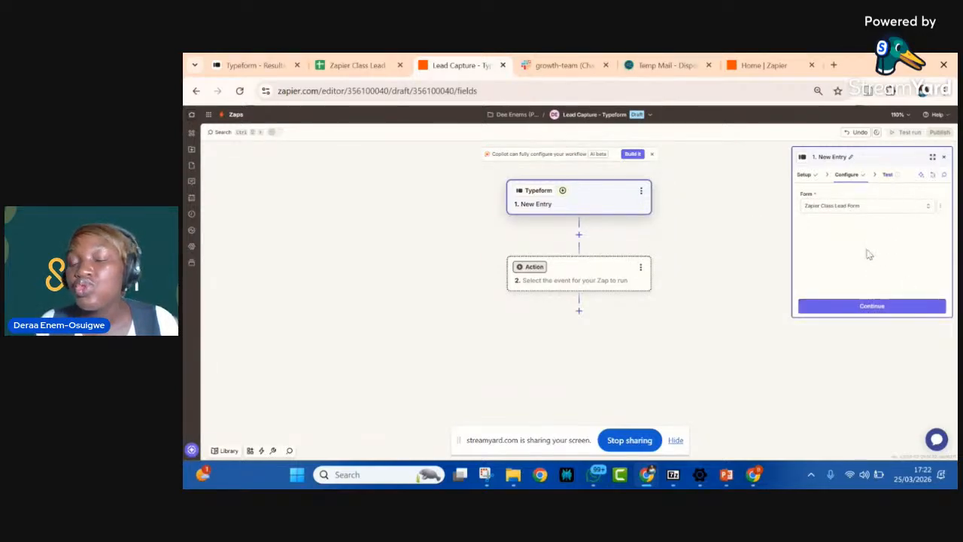
Step: Test the Typeform trigger and review the answer fields of the Entry A record
{"action": "left_click", "coordinate": [889, 176]}
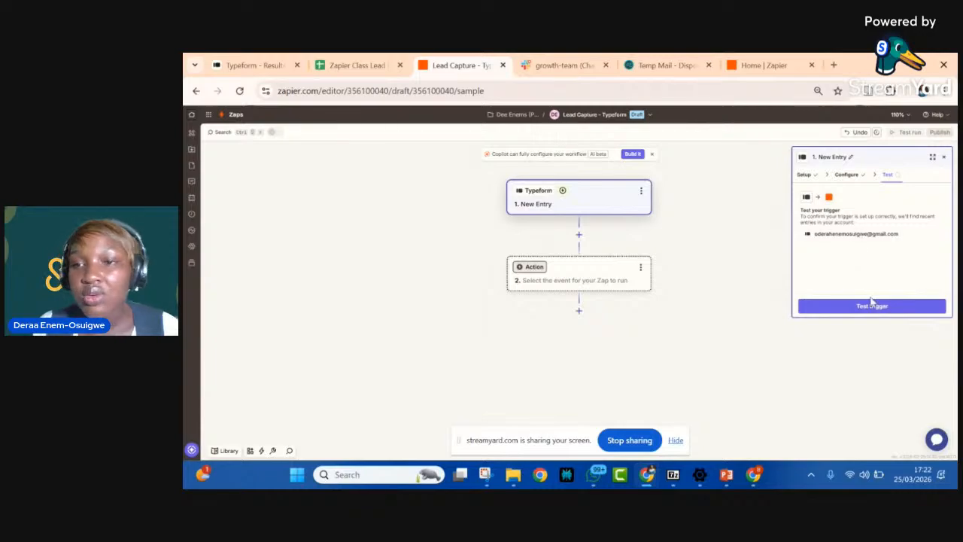
{"action": "left_click", "coordinate": [872, 303]}
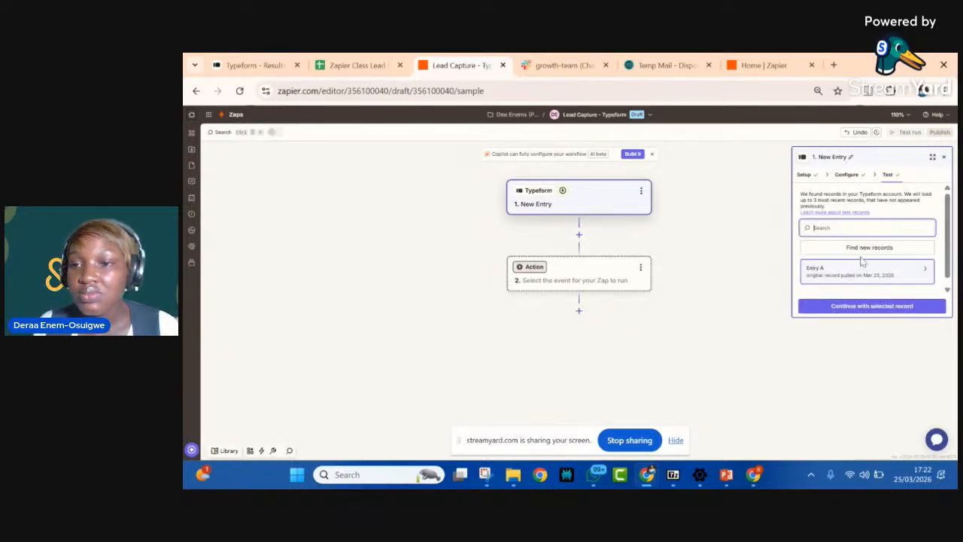
{"action": "scroll", "coordinate": [863, 261], "scroll_direction": "down", "scroll_amount": 1}
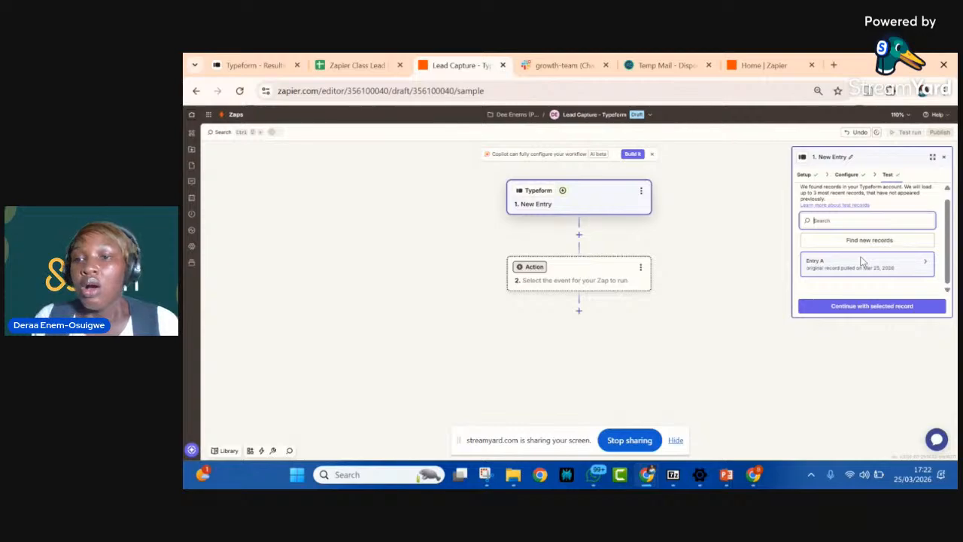
{"action": "mouse_move", "coordinate": [842, 264]}
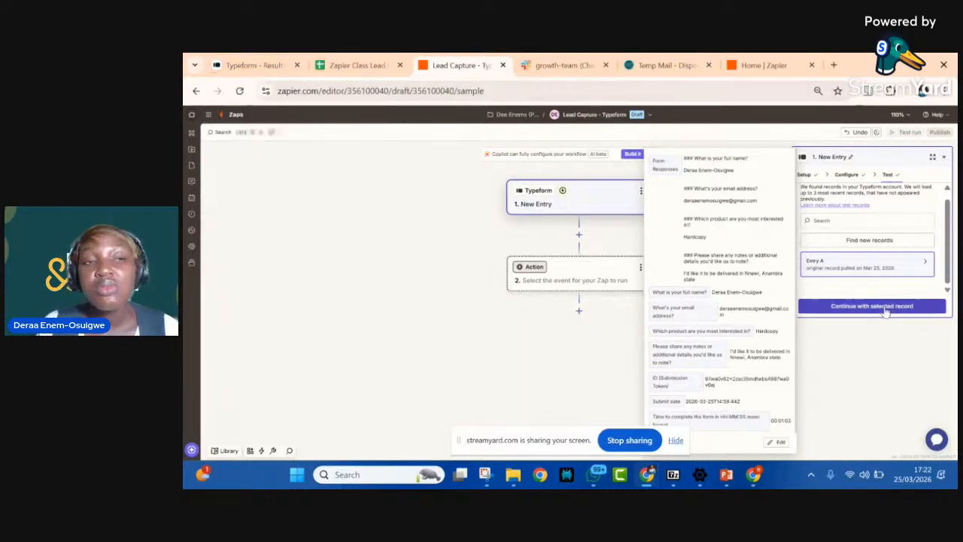
{"action": "scroll", "coordinate": [736, 325], "scroll_direction": "down", "scroll_amount": 1}
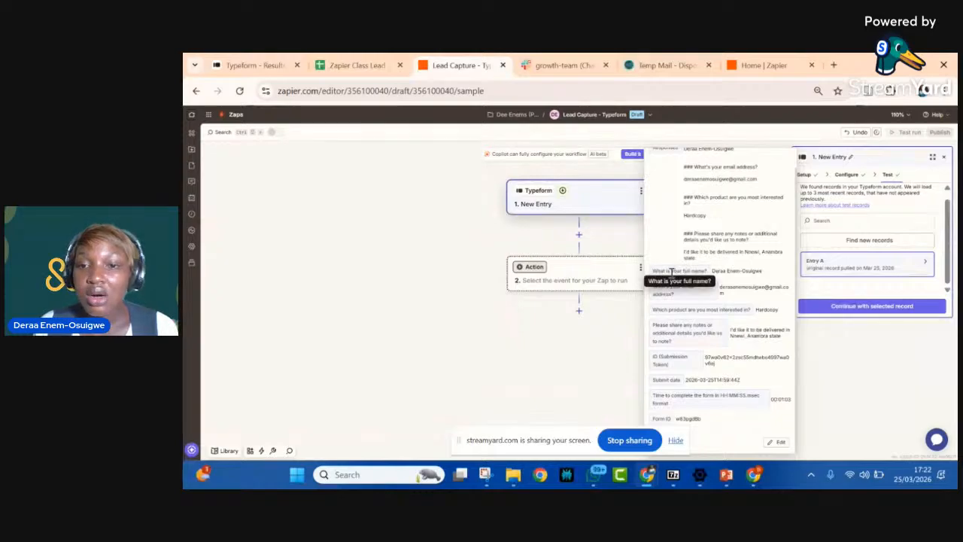
Step: Examine the Zapier Class Lead Form's questions and its submitted response in Typeform, across all answer columns
{"action": "left_click", "coordinate": [256, 67]}
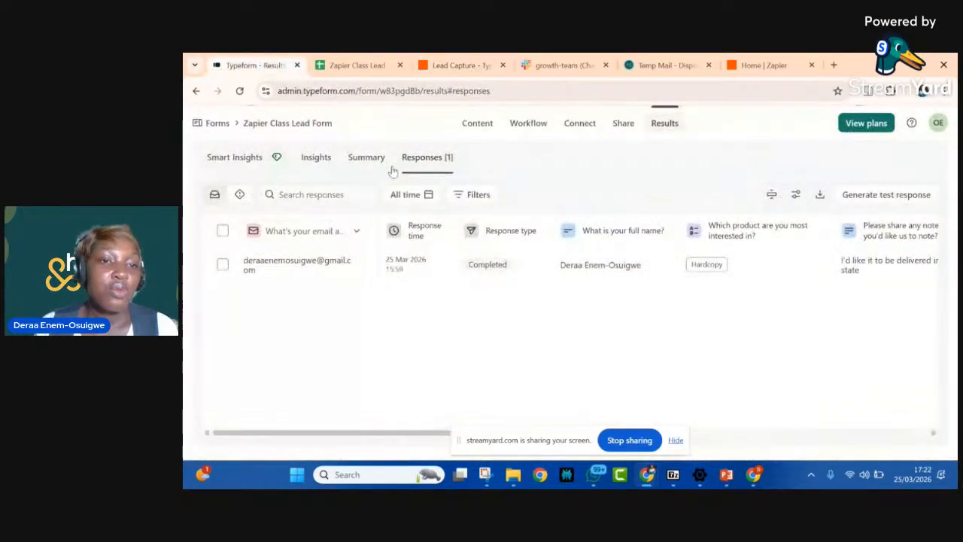
{"action": "left_click", "coordinate": [486, 129]}
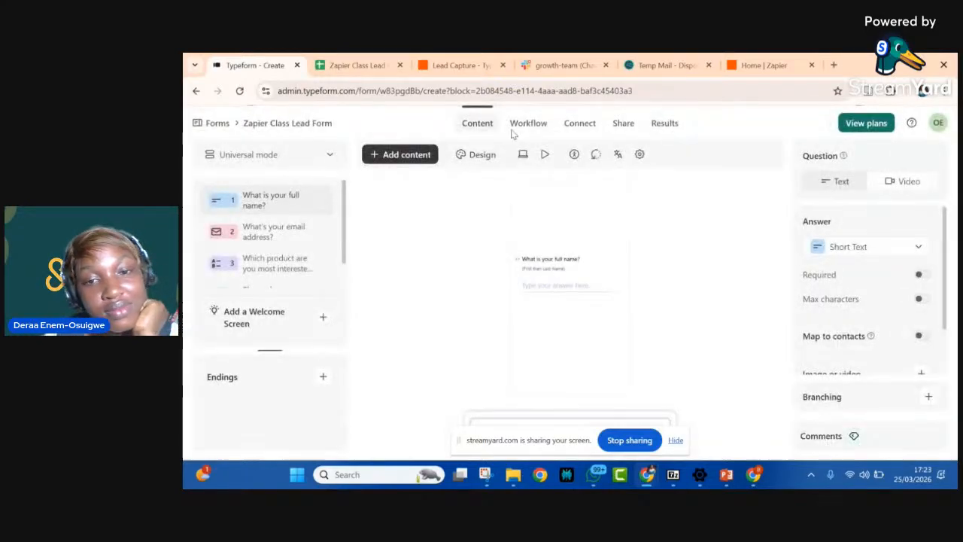
{"action": "left_click", "coordinate": [658, 124]}
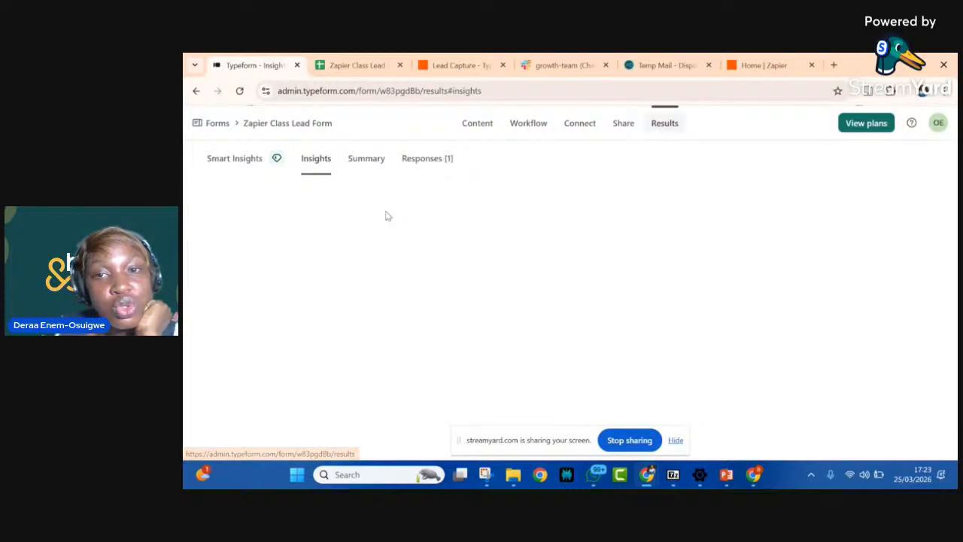
{"action": "left_click", "coordinate": [426, 166]}
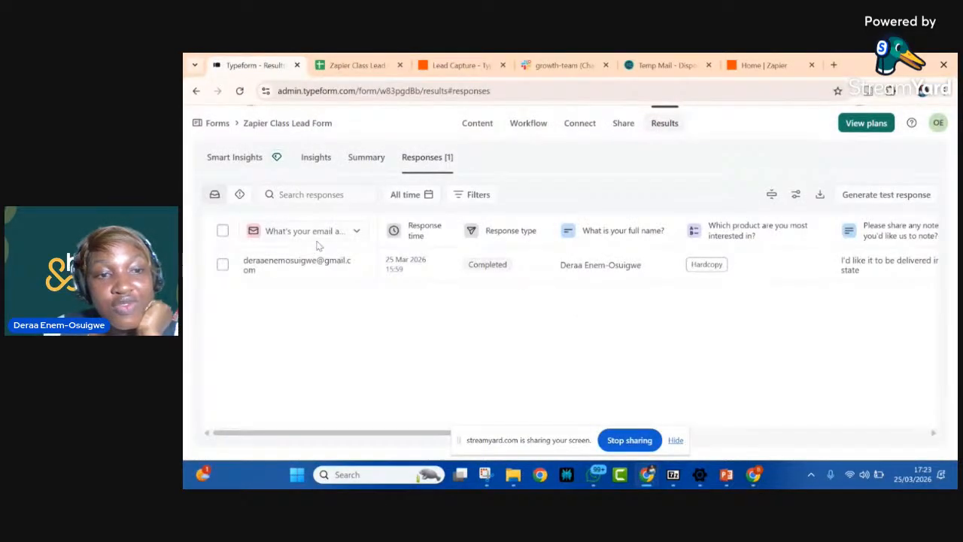
{"action": "scroll", "coordinate": [318, 245], "scroll_direction": "left", "scroll_amount": 5}
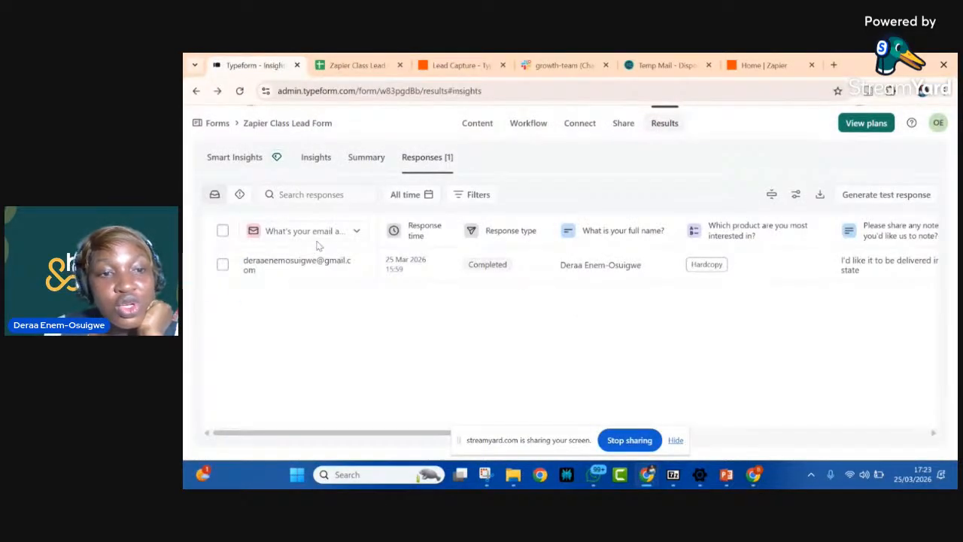
{"action": "left_click", "coordinate": [429, 164]}
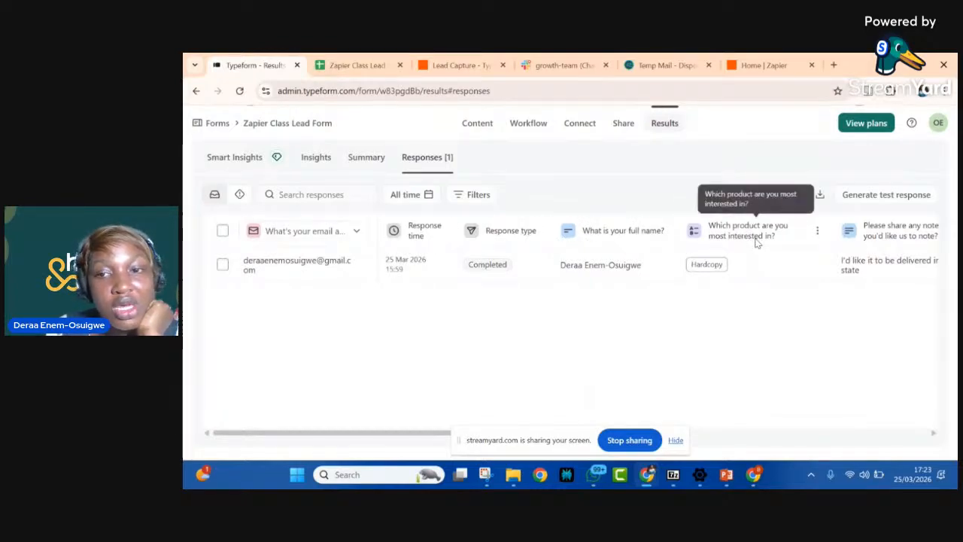
{"action": "scroll", "coordinate": [757, 241], "scroll_direction": "right", "scroll_amount": 3}
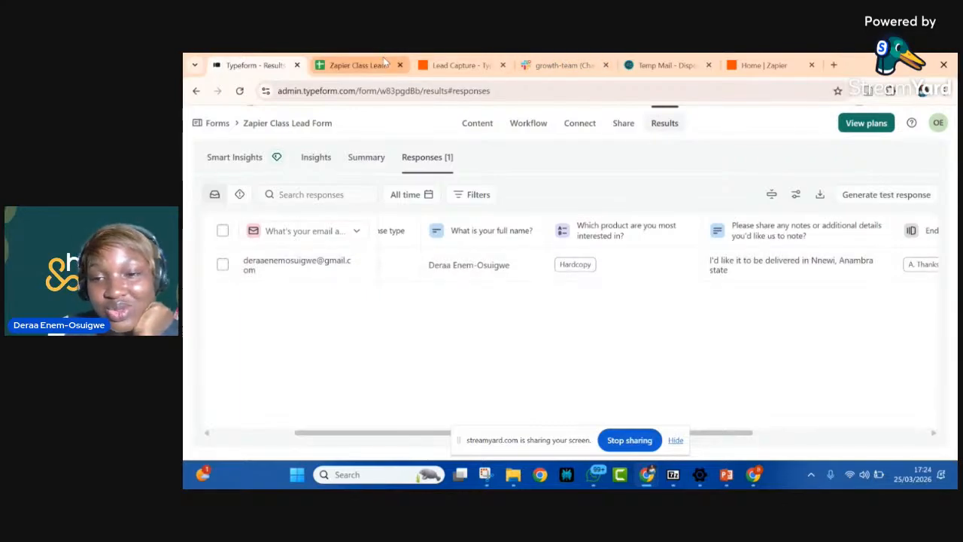
Step: Return to the Zap, continue with the Entry A test record and open the app choice for the action step
{"action": "left_click", "coordinate": [468, 60]}
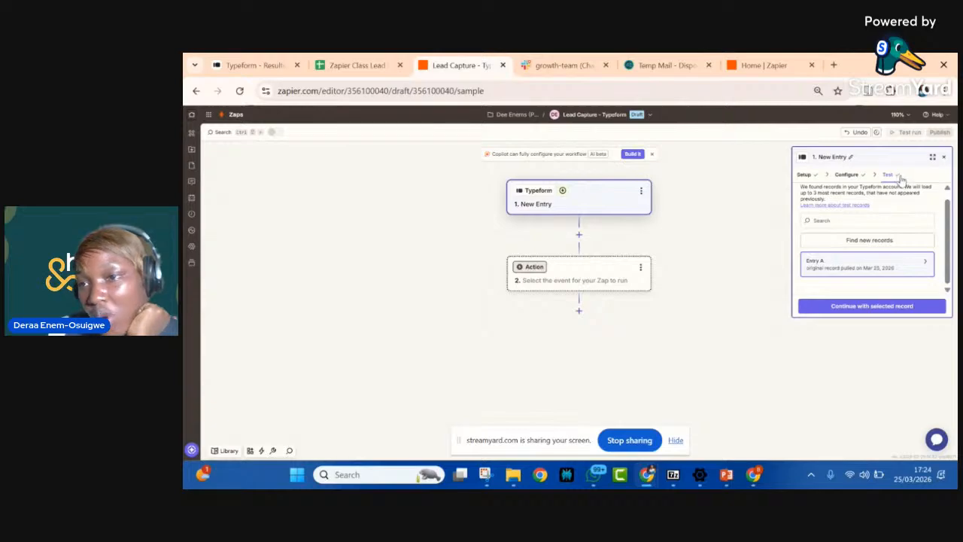
{"action": "left_click", "coordinate": [871, 310]}
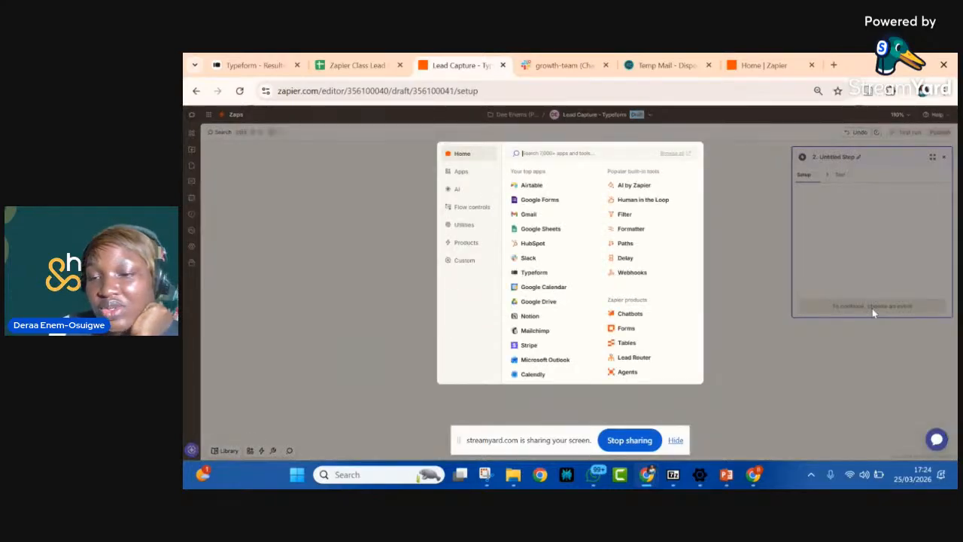
{"action": "left_click", "coordinate": [746, 185]}
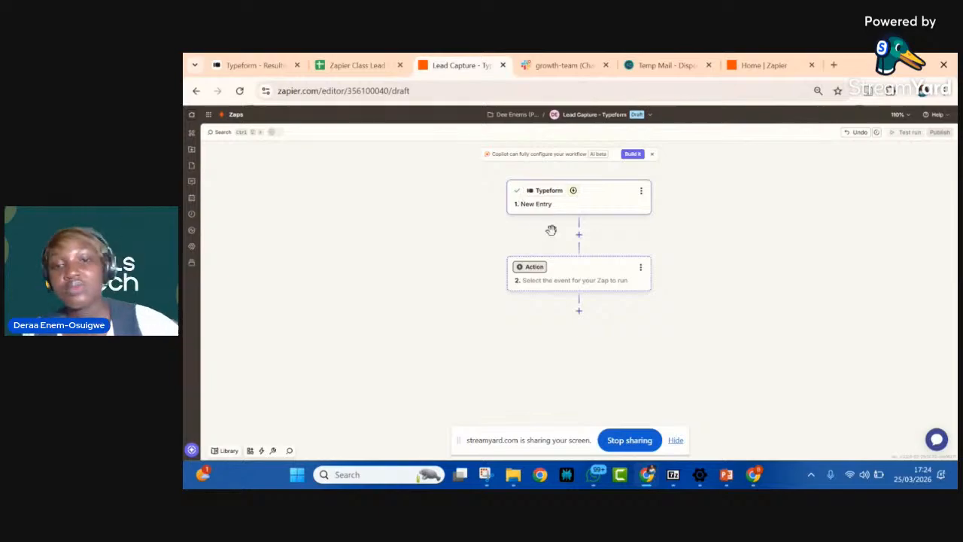
{"action": "left_click", "coordinate": [567, 281]}
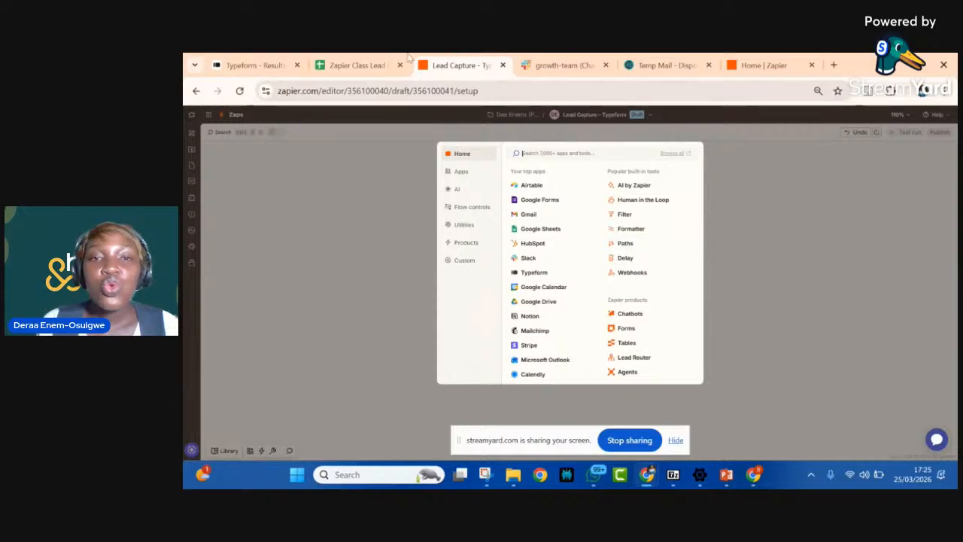
Step: Close the Tables suggestions in the Zapier Class Lead Collection Sheet and compare its name columns with the Typeform response's full-name field
{"action": "left_click", "coordinate": [359, 65]}
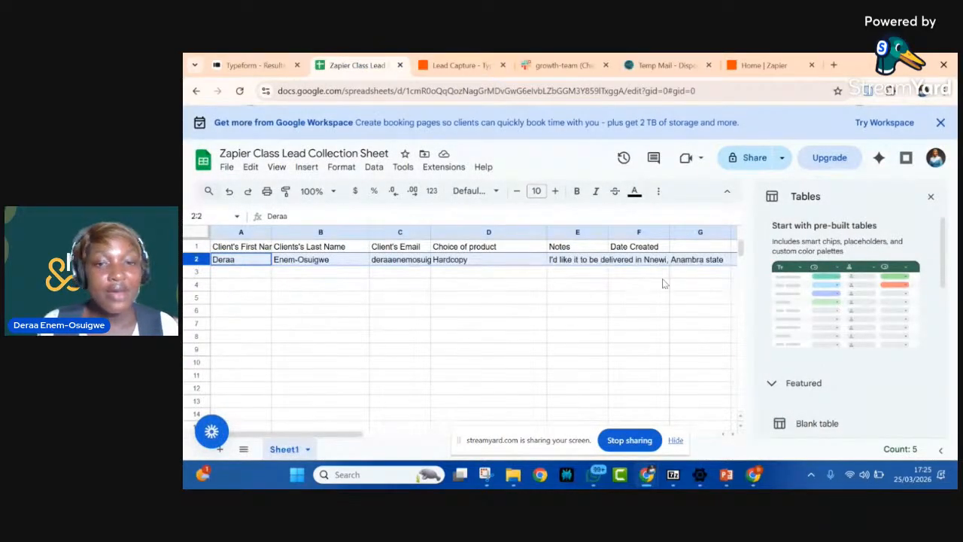
{"action": "left_click", "coordinate": [931, 198]}
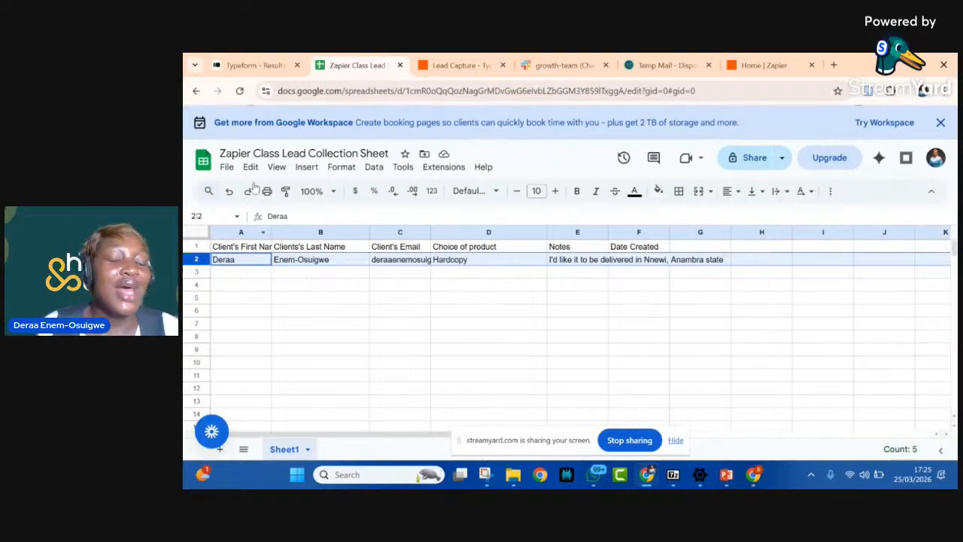
{"action": "left_click", "coordinate": [248, 65]}
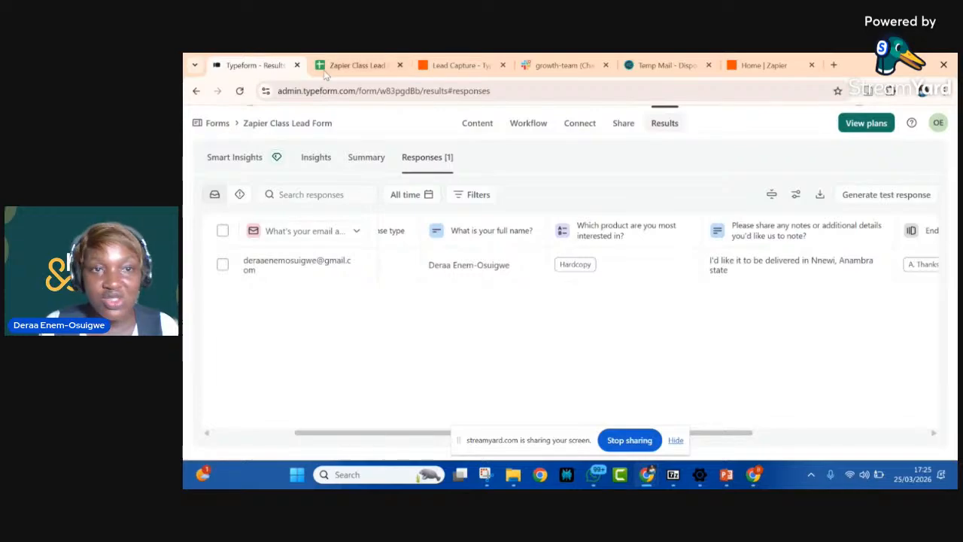
{"action": "left_click", "coordinate": [348, 65]}
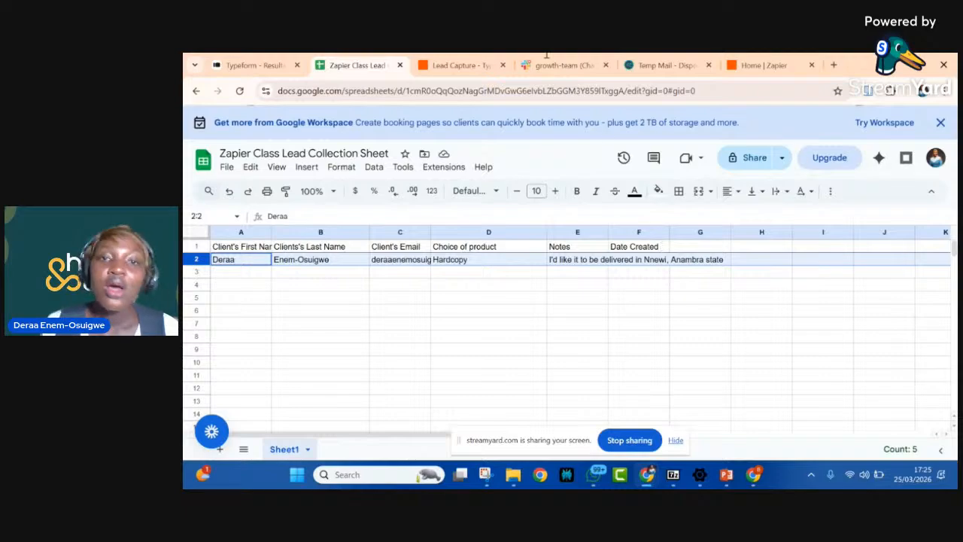
Step: Back in the Zap, choose Formatter by Zapier for the action step and set its action event to Text
{"action": "left_click", "coordinate": [457, 66]}
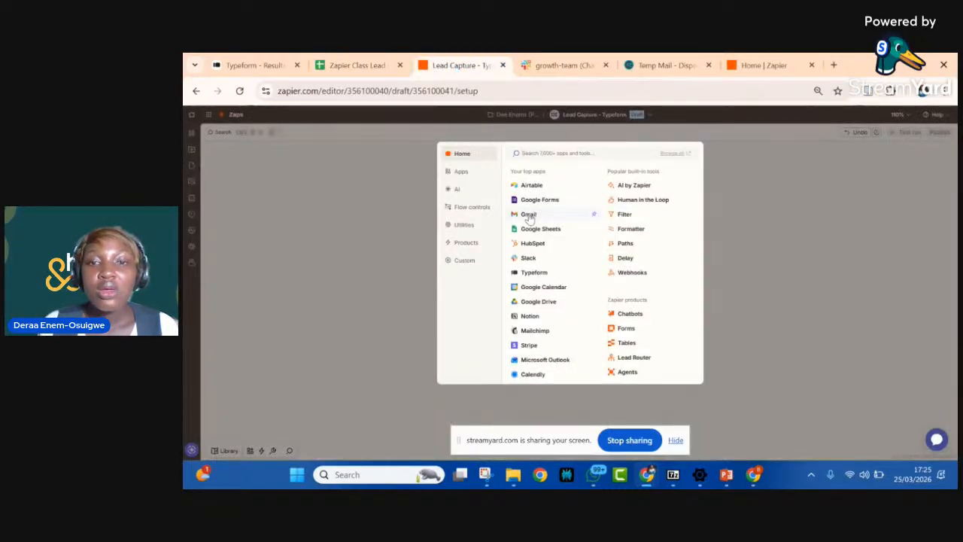
{"action": "left_click", "coordinate": [637, 228]}
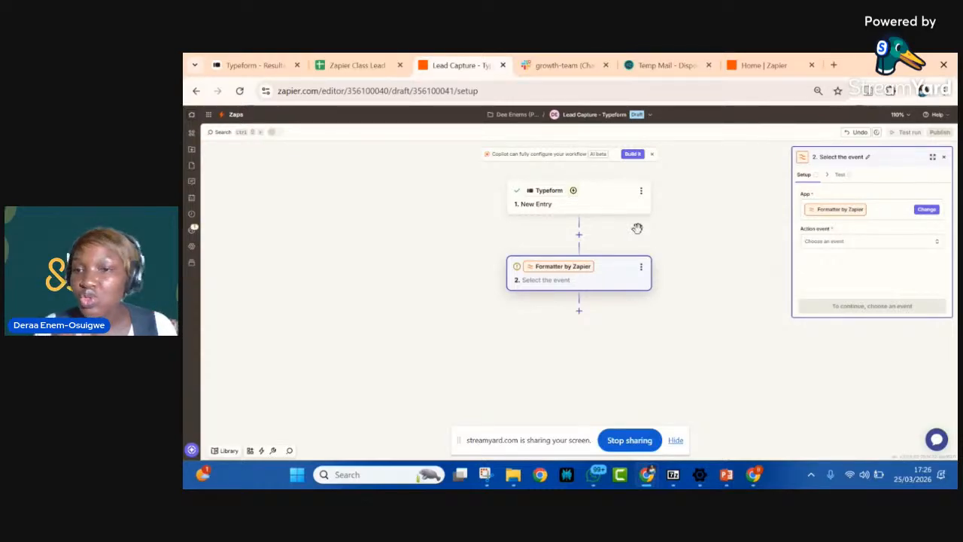
{"action": "left_click", "coordinate": [847, 242]}
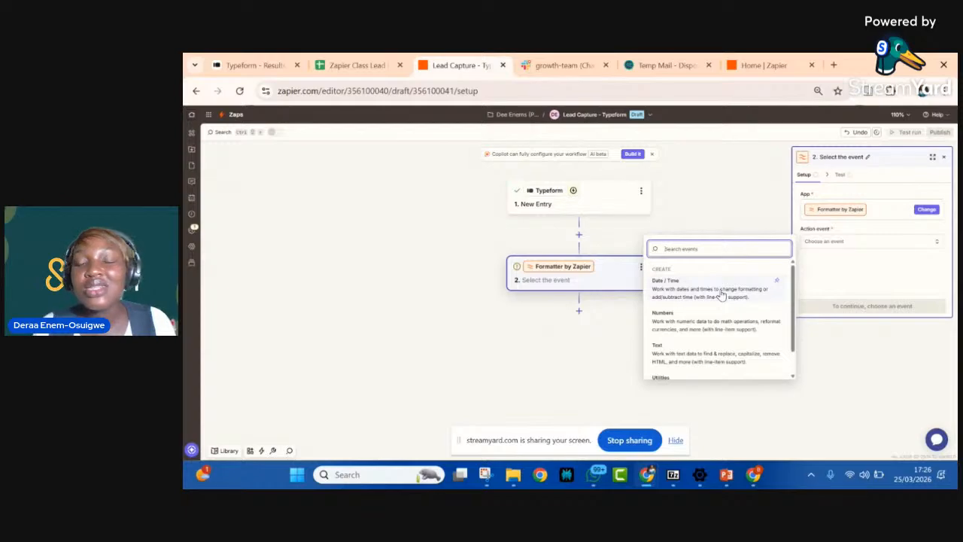
{"action": "scroll", "coordinate": [721, 295], "scroll_direction": "down", "scroll_amount": 1}
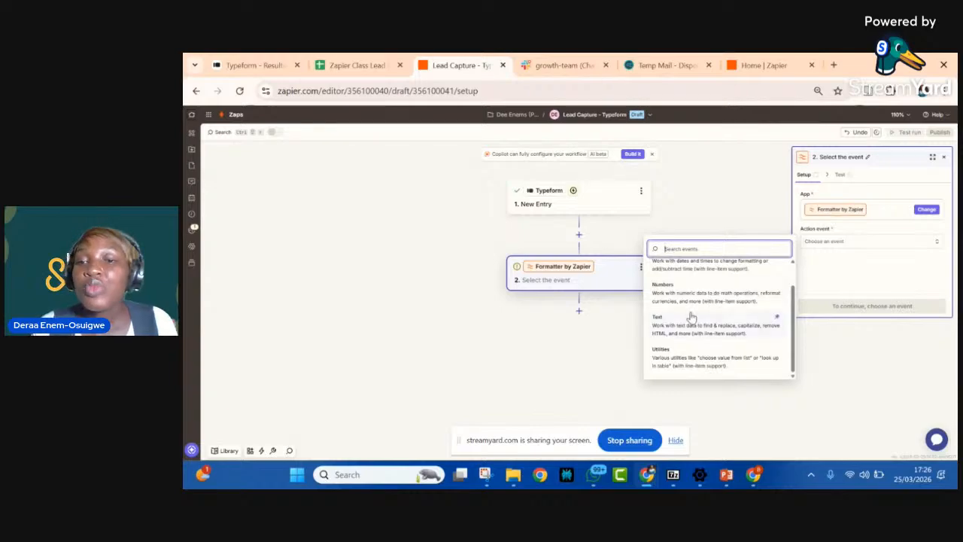
{"action": "scroll", "coordinate": [691, 317], "scroll_direction": "up", "scroll_amount": 1}
{"action": "scroll", "coordinate": [675, 332], "scroll_direction": "down", "scroll_amount": 1}
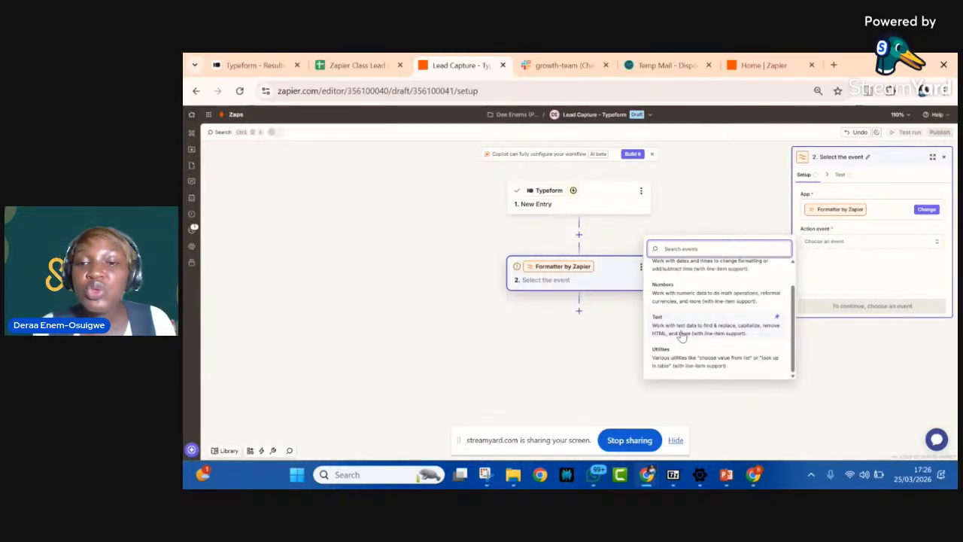
{"action": "left_click", "coordinate": [681, 333]}
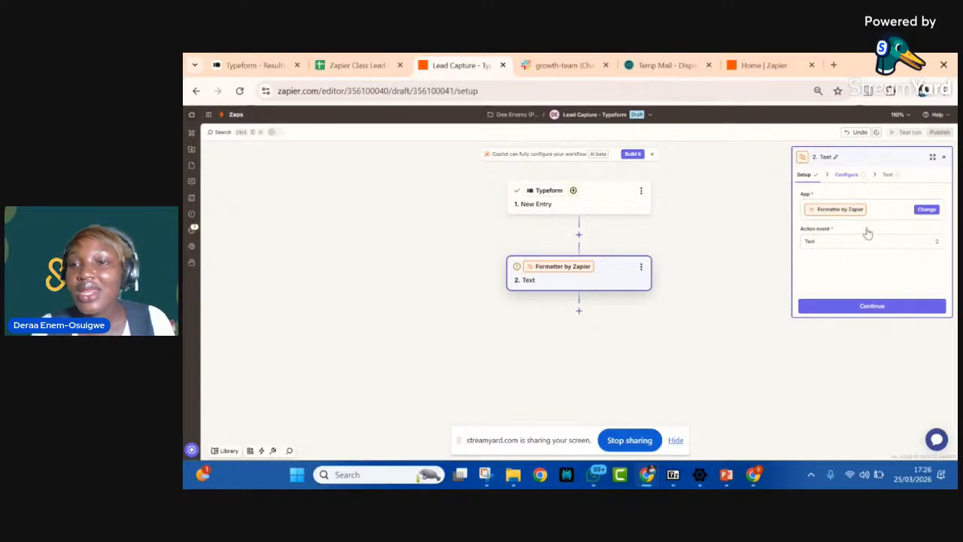
Step: Continue to the Formatter step's configuration, set the transform to Split Text and dismiss the in-line formulas notice
{"action": "left_click", "coordinate": [859, 308]}
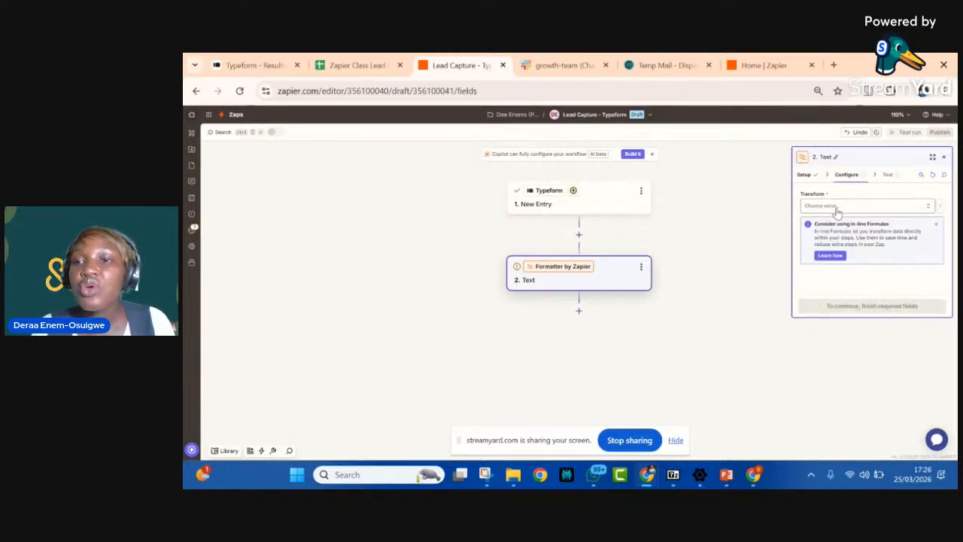
{"action": "left_click", "coordinate": [846, 207]}
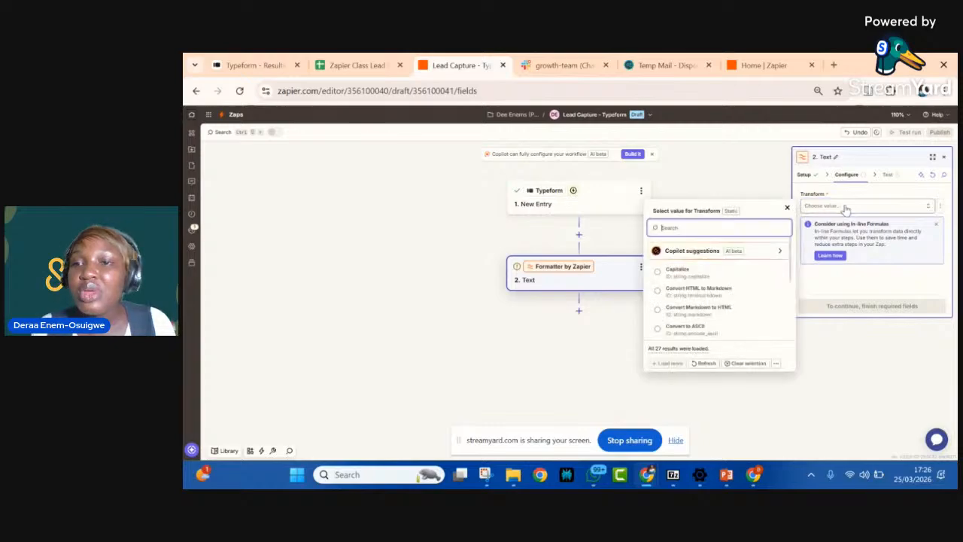
{"action": "scroll", "coordinate": [687, 308], "scroll_direction": "down", "scroll_amount": 1}
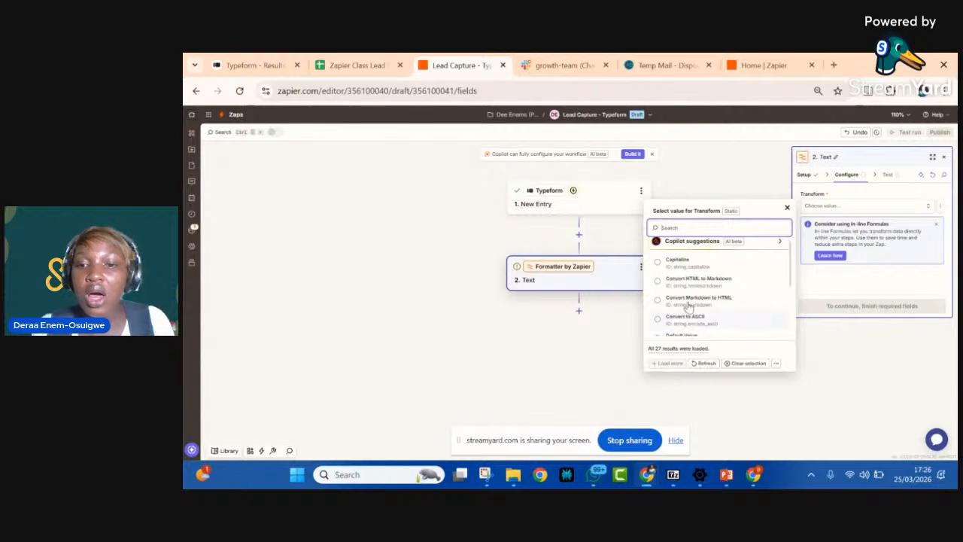
{"action": "scroll", "coordinate": [687, 305], "scroll_direction": "down", "scroll_amount": 3}
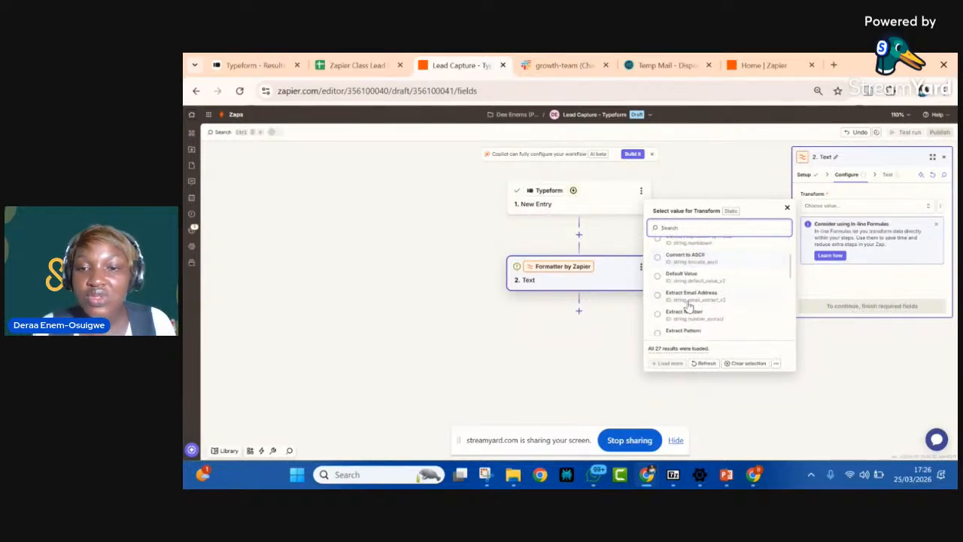
{"action": "scroll", "coordinate": [688, 304], "scroll_direction": "down", "scroll_amount": 4}
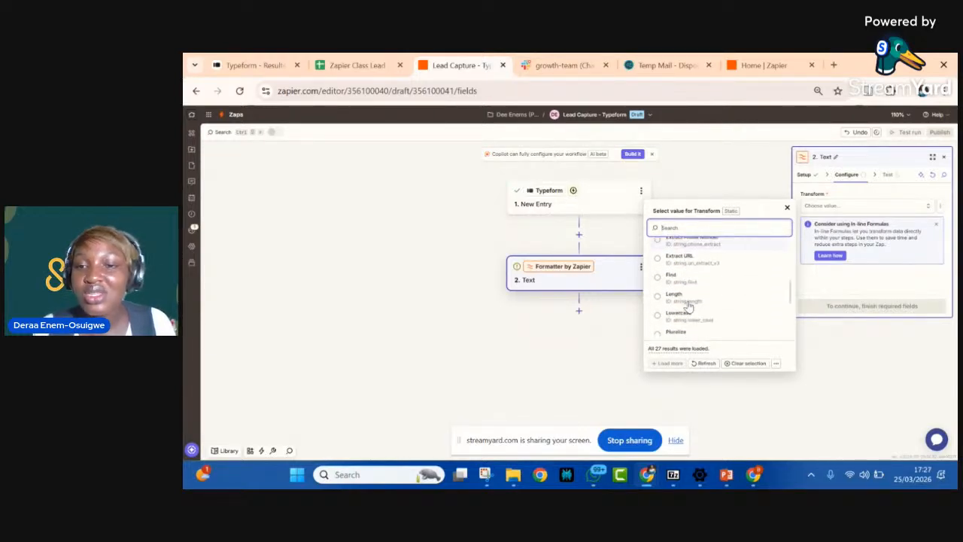
{"action": "scroll", "coordinate": [688, 305], "scroll_direction": "down", "scroll_amount": 5}
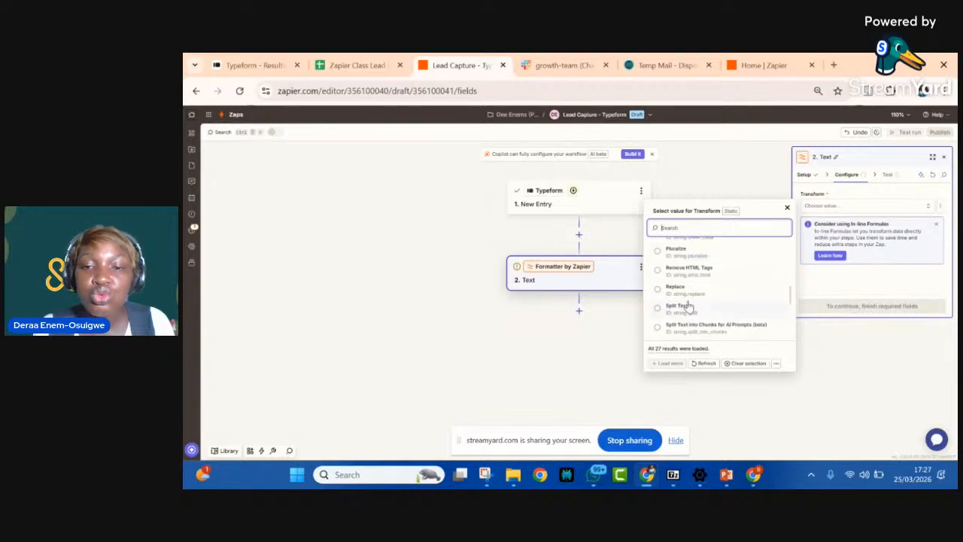
{"action": "scroll", "coordinate": [687, 305], "scroll_direction": "down", "scroll_amount": 2}
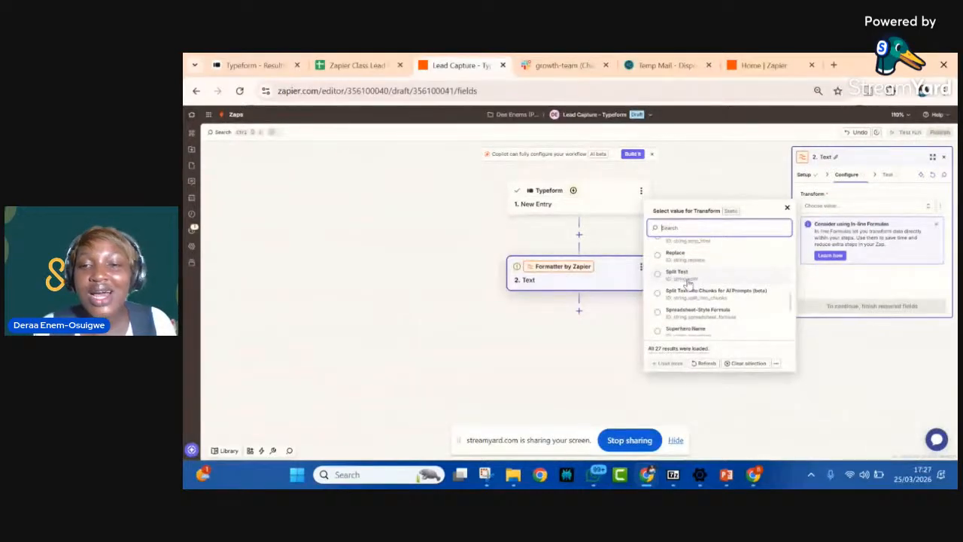
{"action": "left_click", "coordinate": [677, 274]}
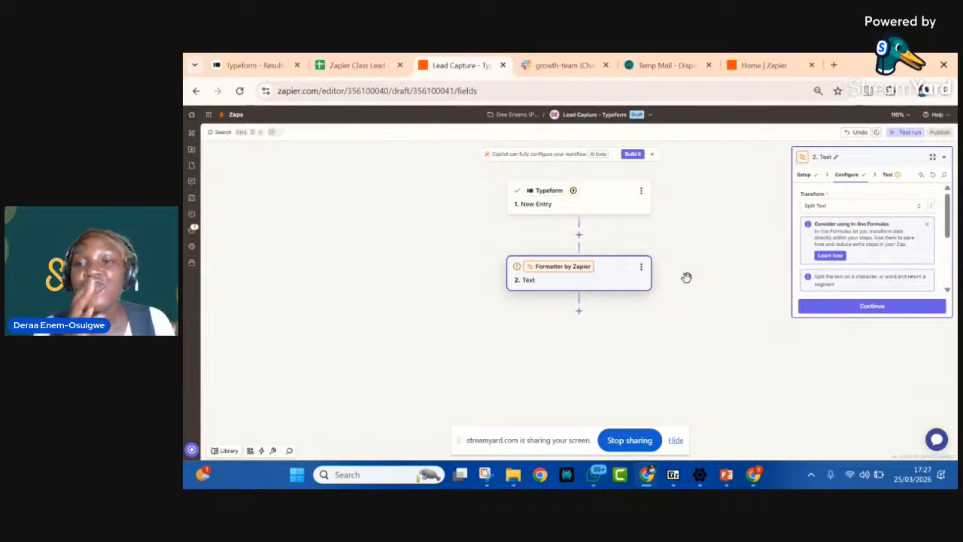
{"action": "left_click", "coordinate": [924, 228]}
{"action": "scroll", "coordinate": [866, 254], "scroll_direction": "down", "scroll_amount": 3}
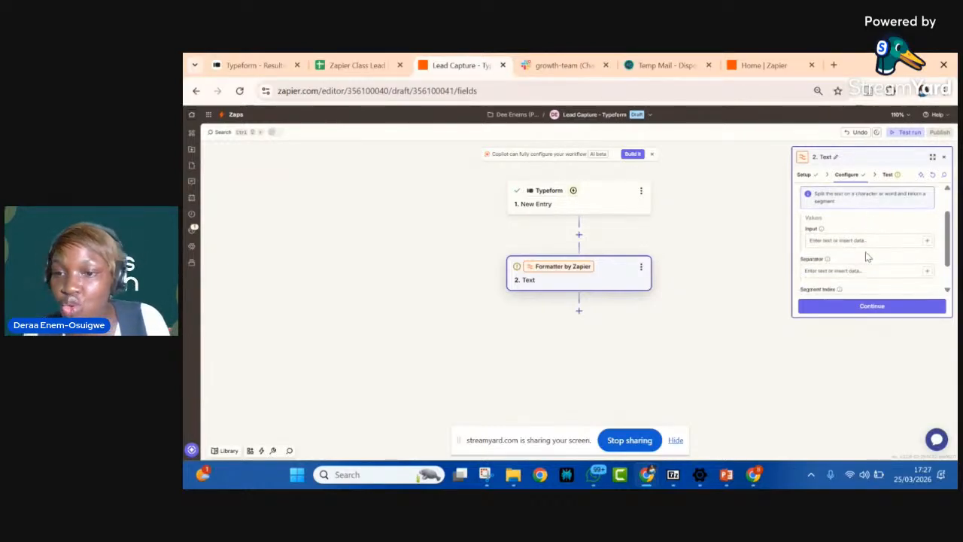
{"action": "left_click", "coordinate": [926, 239]}
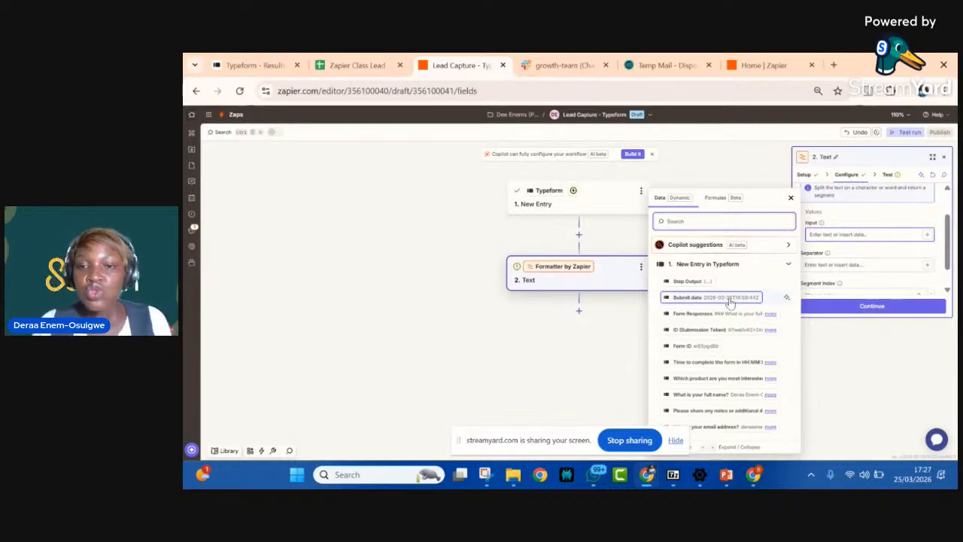
{"action": "left_click", "coordinate": [676, 440]}
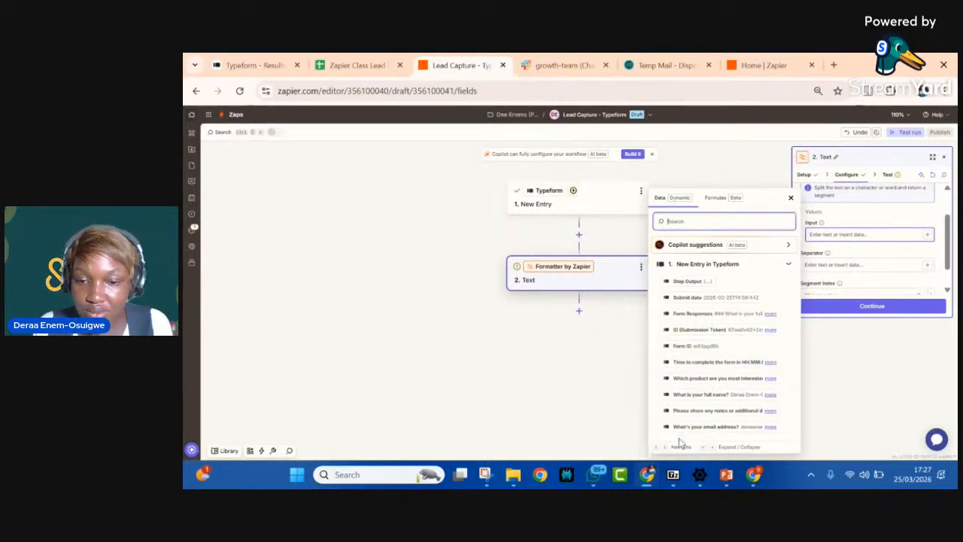
{"action": "left_click", "coordinate": [700, 395]}
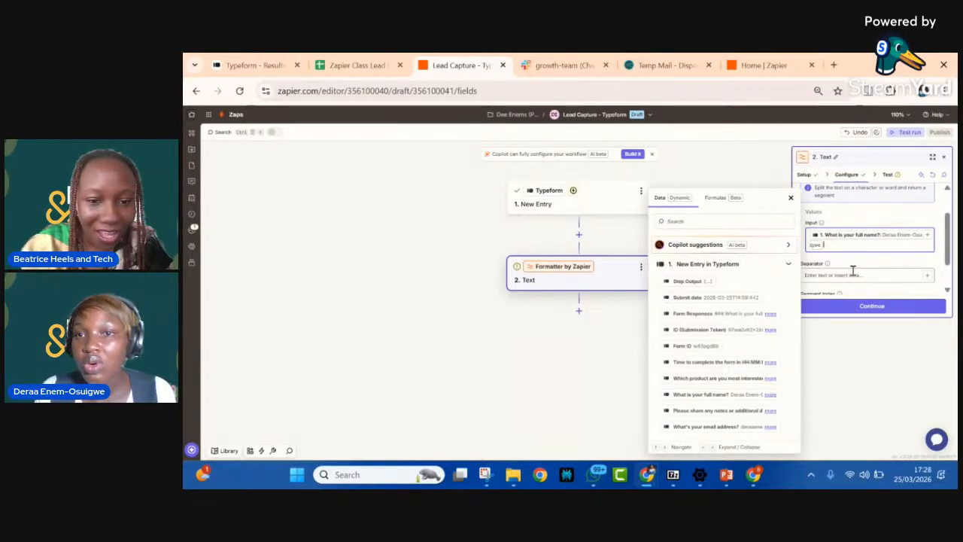
{"action": "scroll", "coordinate": [853, 271], "scroll_direction": "down", "scroll_amount": 1}
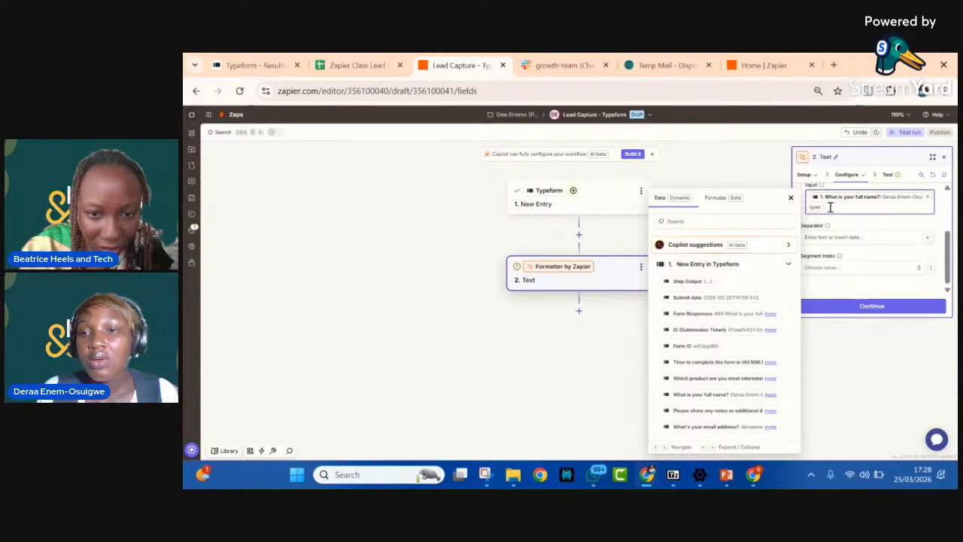
{"action": "left_click", "coordinate": [790, 200]}
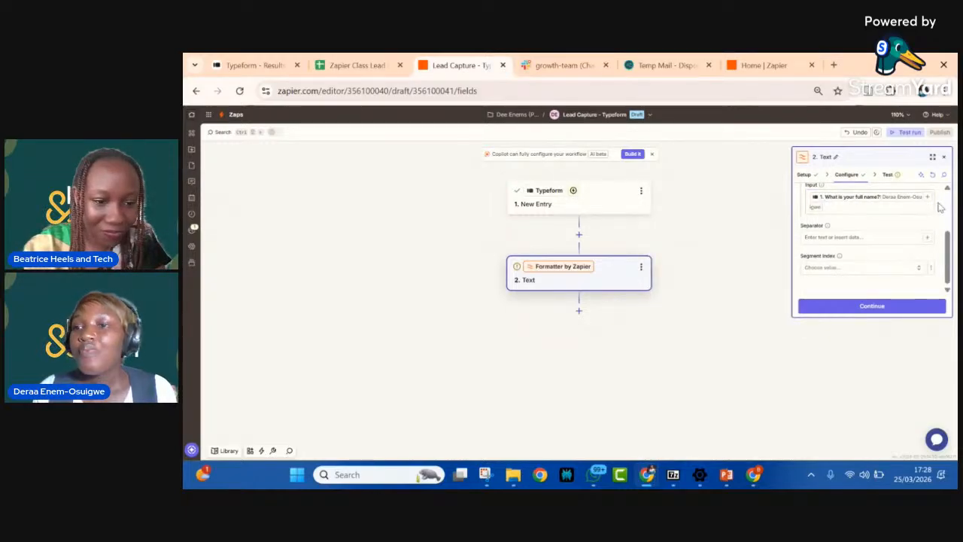
{"action": "left_click", "coordinate": [863, 209]}
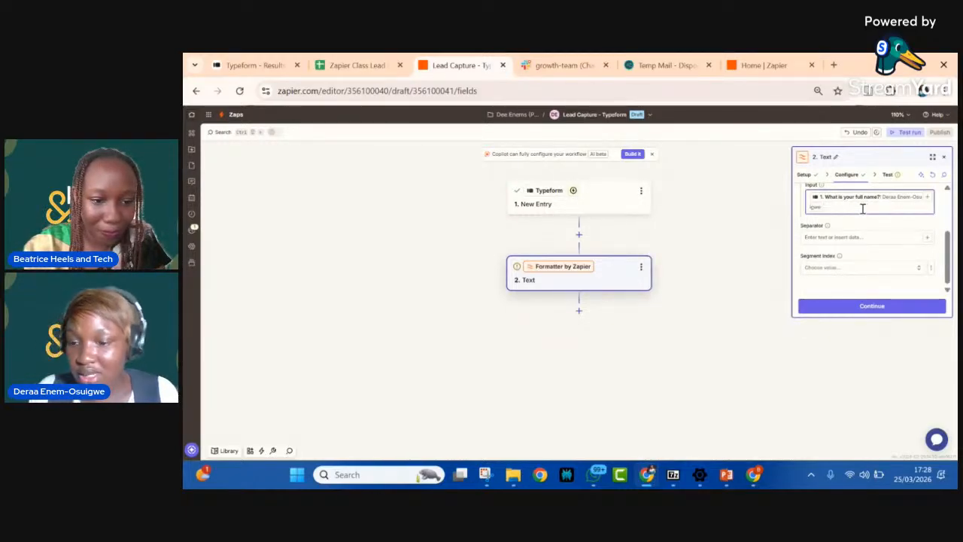
{"action": "key", "text": "BackSpace"}
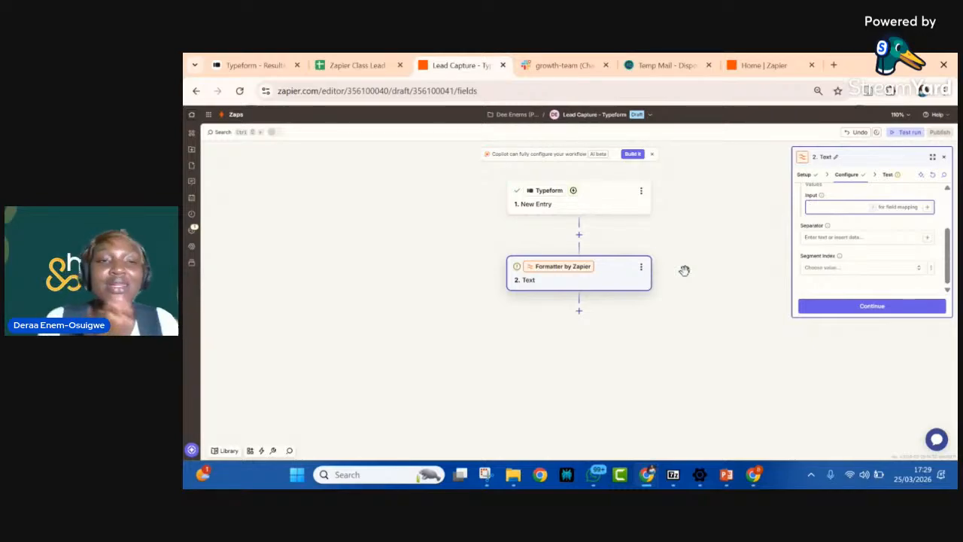
Step: Delete the sample lead in row 2 of the Zapier Class Lead Collection Sheet and compare its name columns with the Typeform response's full name
{"action": "left_click", "coordinate": [374, 65]}
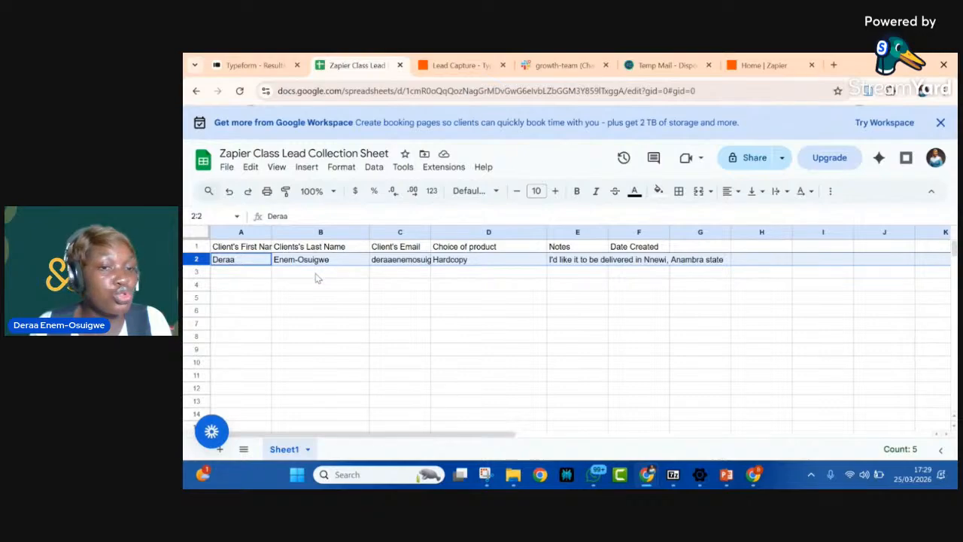
{"action": "right_click", "coordinate": [192, 260]}
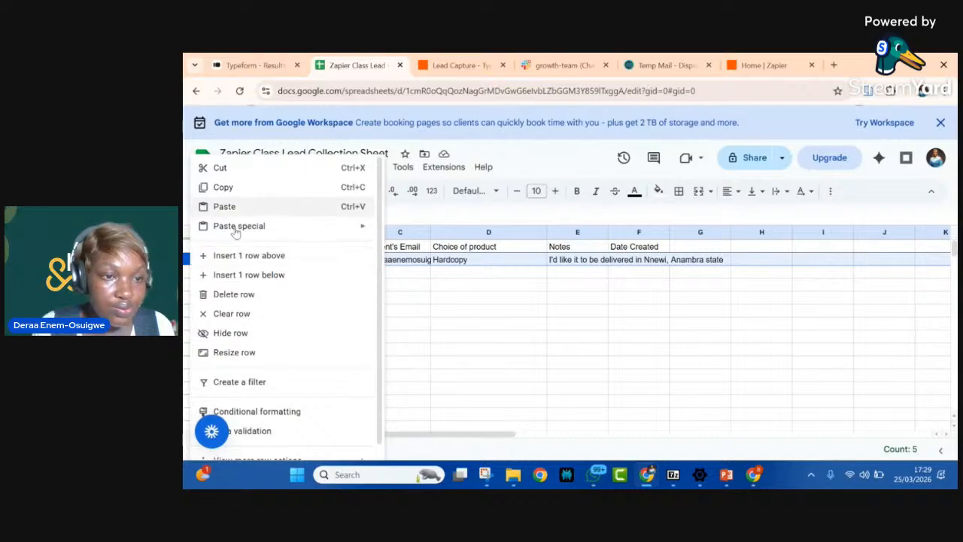
{"action": "left_click", "coordinate": [232, 294]}
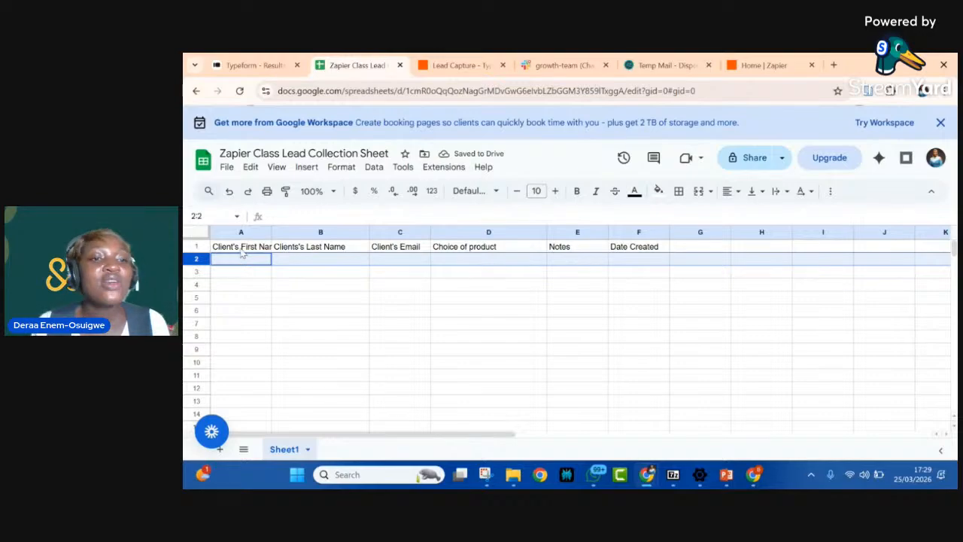
{"action": "left_click", "coordinate": [251, 67]}
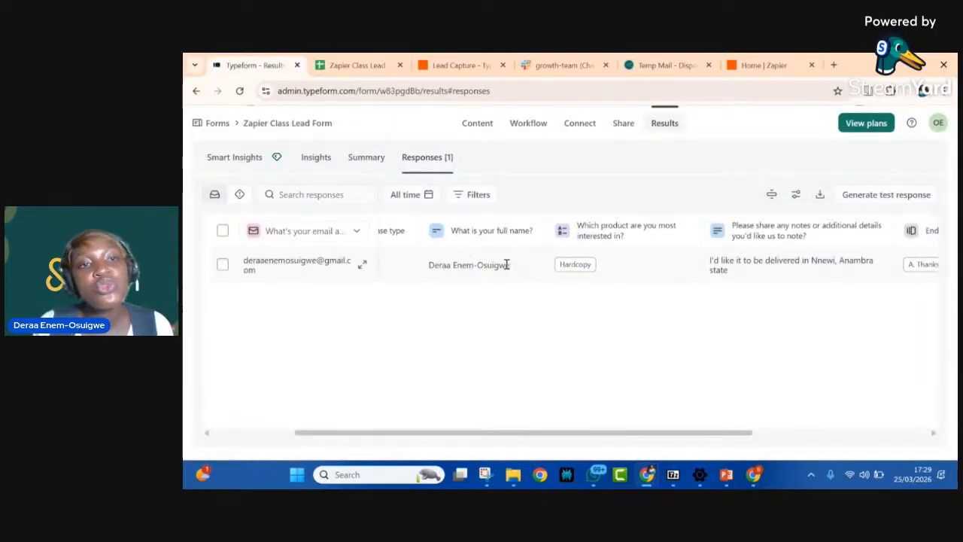
{"action": "left_click", "coordinate": [351, 66]}
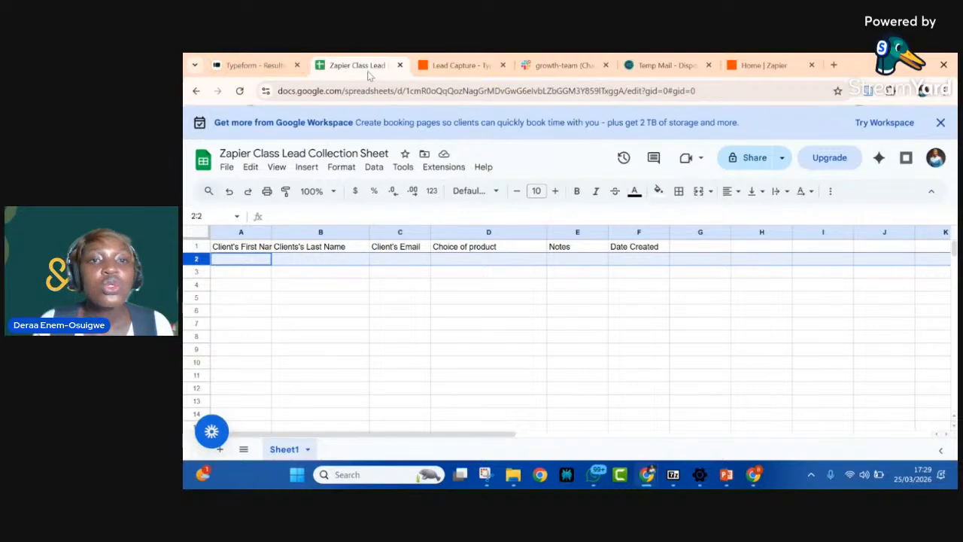
Step: Back in the Zap, map the Typeform answer to "What is your full name?" as the Split Text input
{"action": "left_click", "coordinate": [455, 66]}
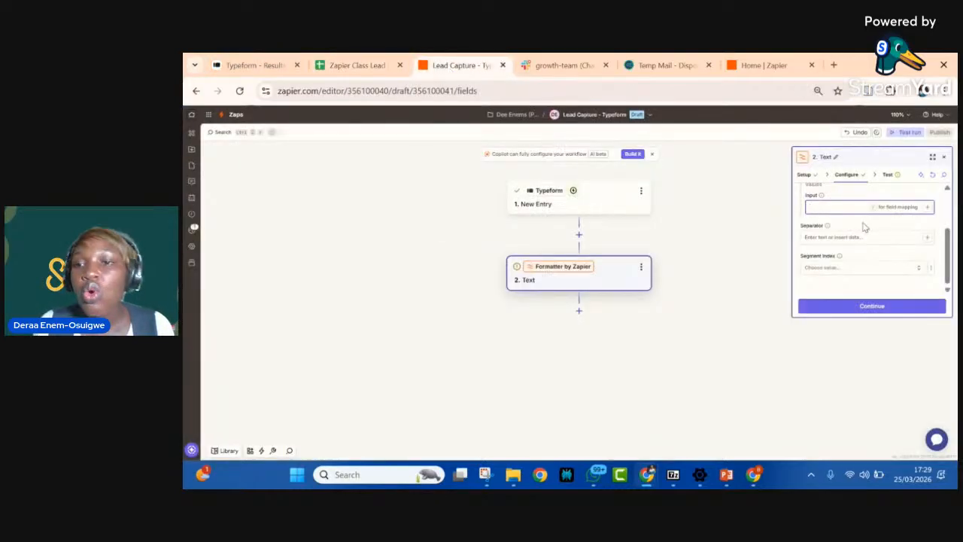
{"action": "left_click", "coordinate": [929, 208]}
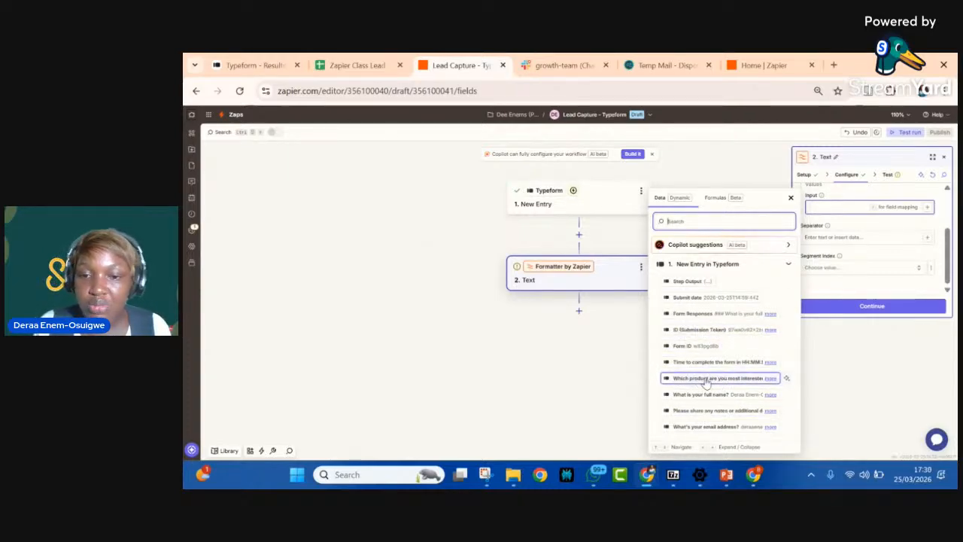
{"action": "left_click", "coordinate": [740, 399]}
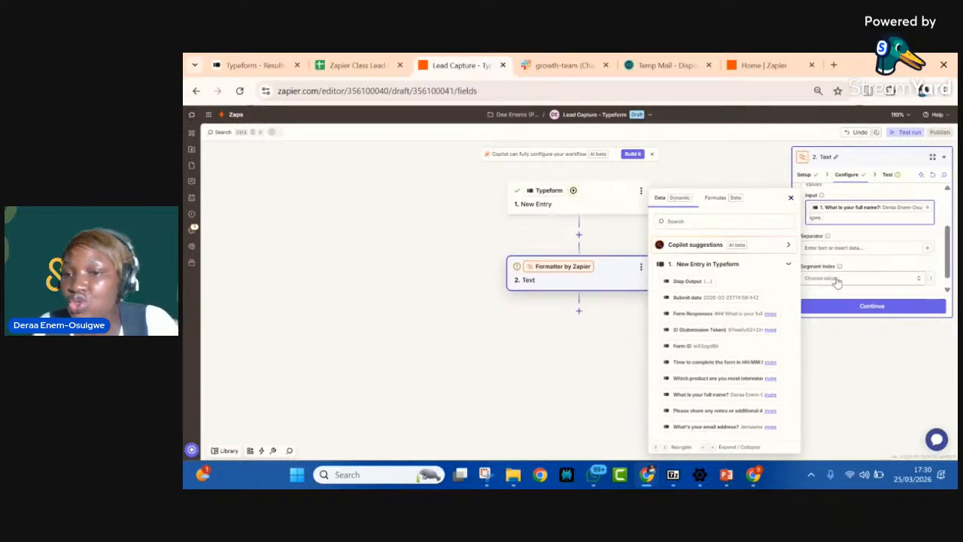
Step: Read the help for Separator and Segment Index, and set the segment index to All (as Separate Fields)
{"action": "scroll", "coordinate": [860, 280], "scroll_direction": "down", "scroll_amount": 1}
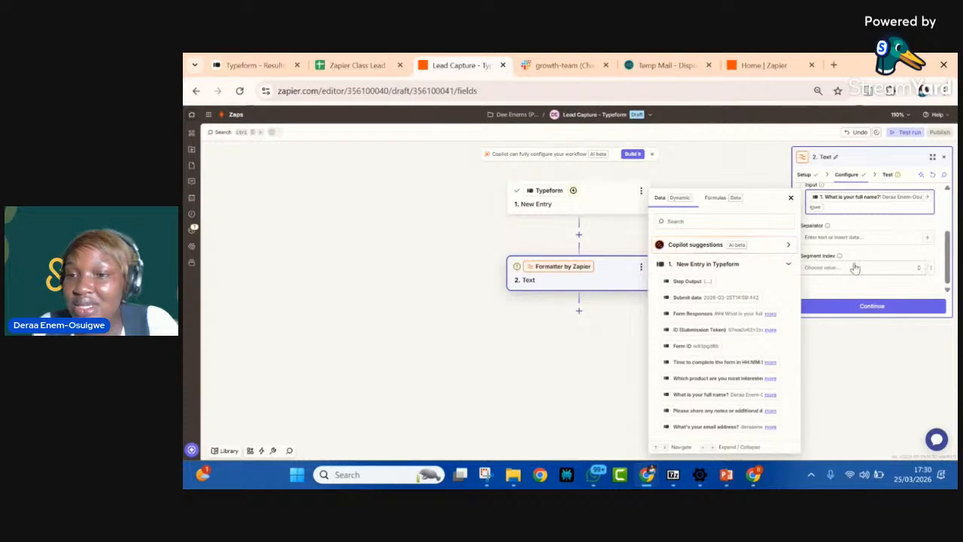
{"action": "left_click", "coordinate": [854, 267]}
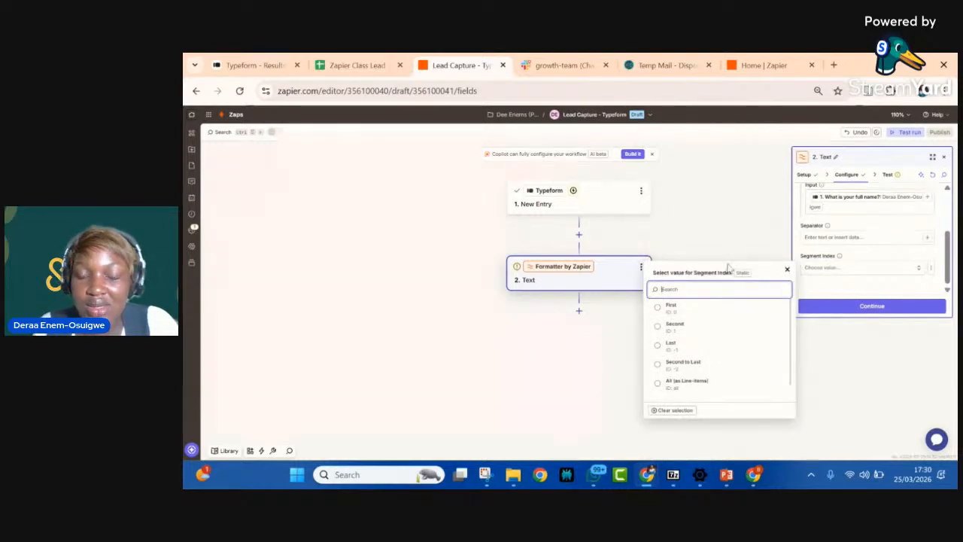
{"action": "left_click", "coordinate": [831, 231]}
{"action": "mouse_move", "coordinate": [828, 226]}
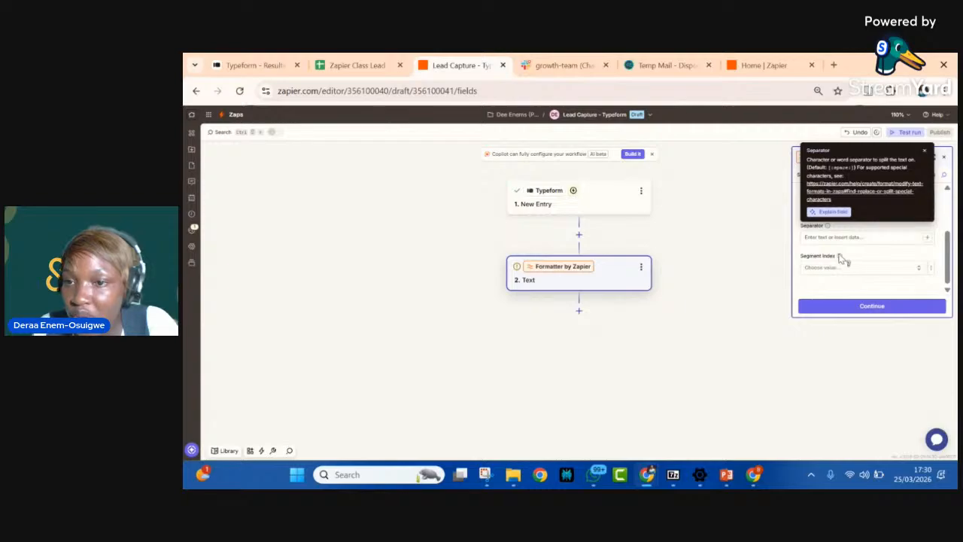
{"action": "mouse_move", "coordinate": [841, 257]}
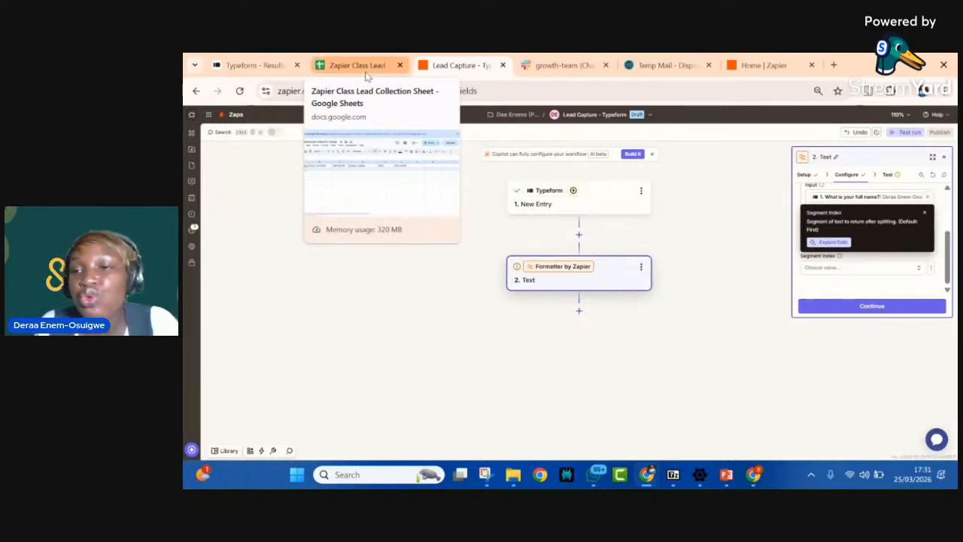
{"action": "left_click", "coordinate": [836, 271]}
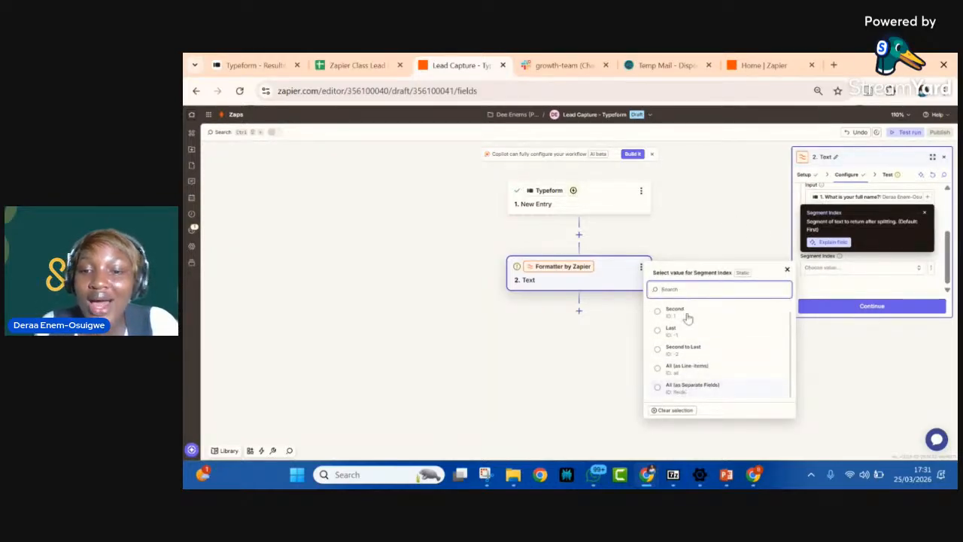
{"action": "scroll", "coordinate": [677, 327], "scroll_direction": "up", "scroll_amount": 1}
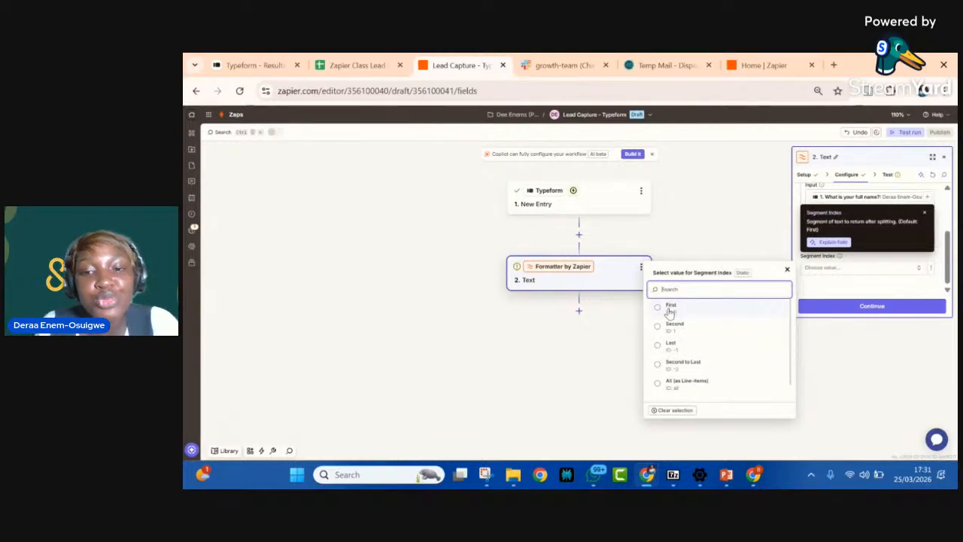
{"action": "scroll", "coordinate": [672, 332], "scroll_direction": "down", "scroll_amount": 1}
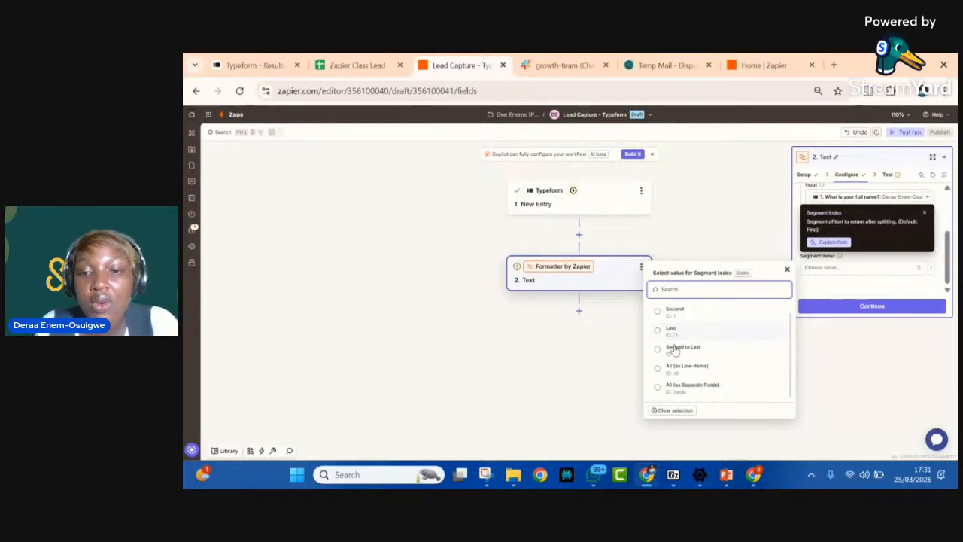
{"action": "left_click", "coordinate": [692, 387]}
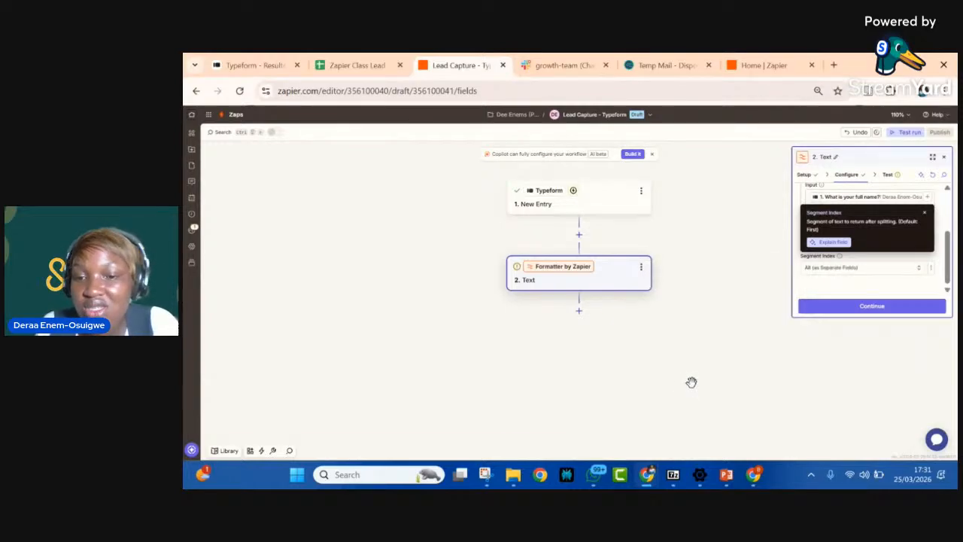
Step: Continue to the Formatter step's test, enlarge its view and run the Split Text test
{"action": "left_click", "coordinate": [881, 311]}
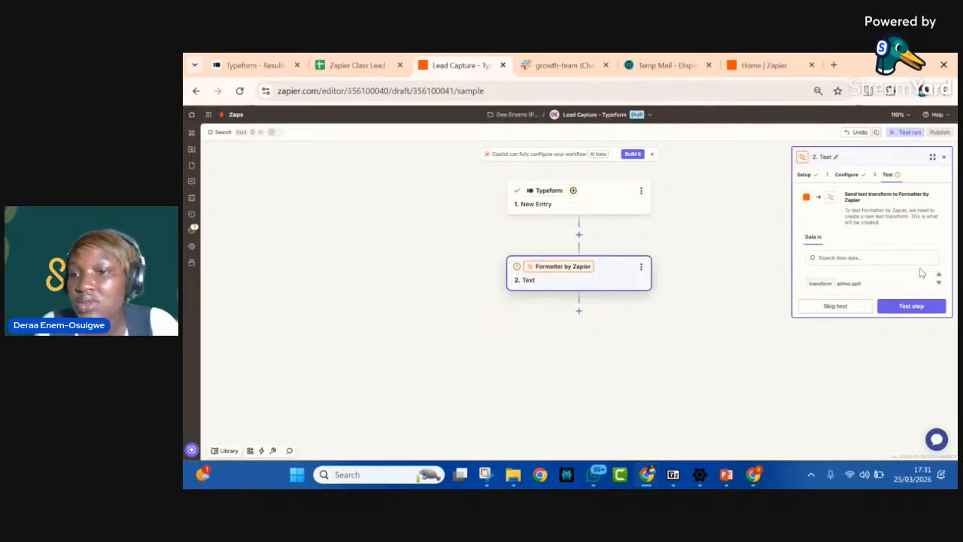
{"action": "left_click", "coordinate": [932, 158]}
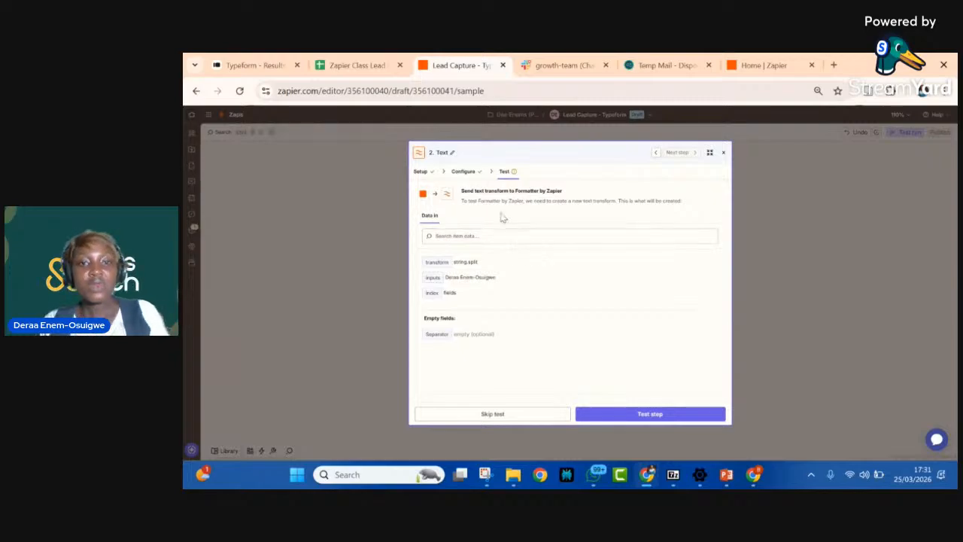
{"action": "left_click", "coordinate": [610, 415]}
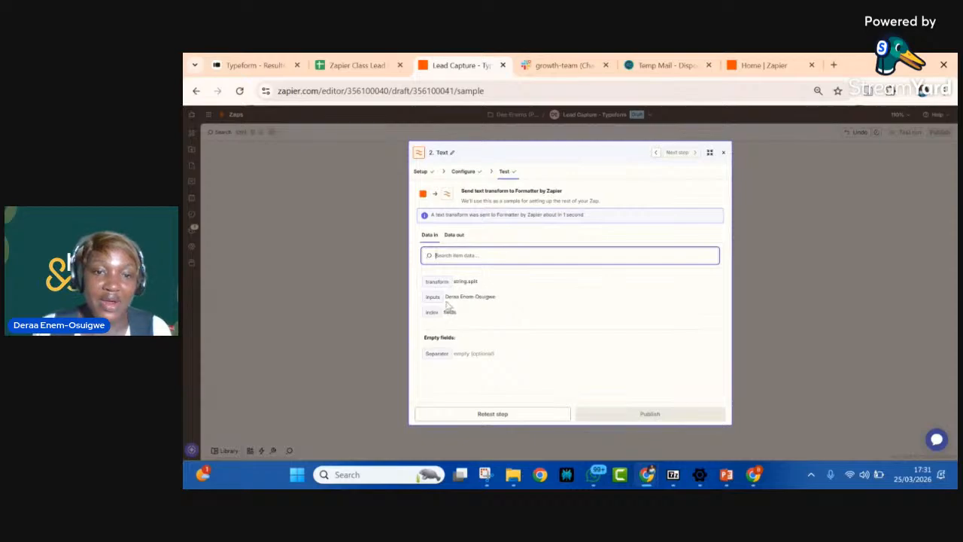
Step: Check the Split Text test's output data and add a Google Sheets action after the Formatter step
{"action": "left_click", "coordinate": [457, 237]}
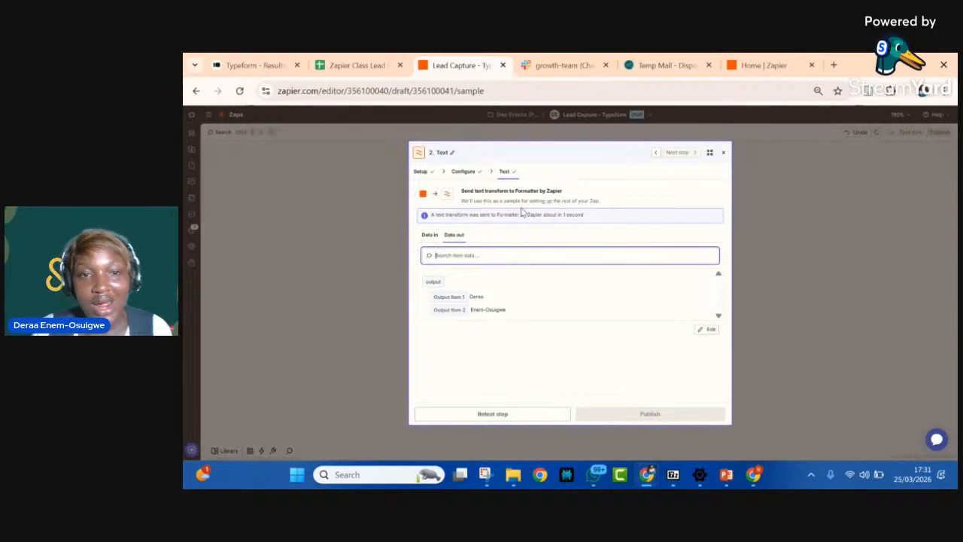
{"action": "left_click", "coordinate": [724, 154]}
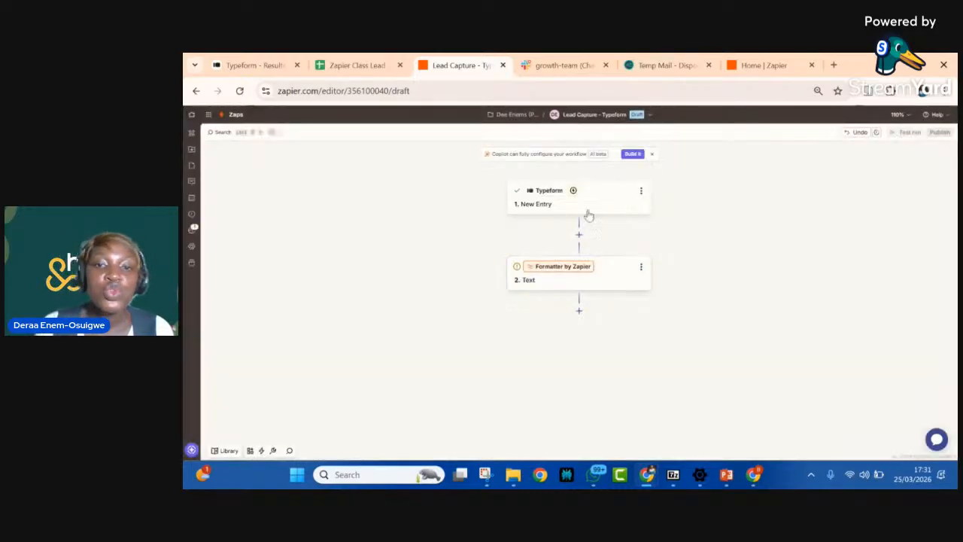
{"action": "left_click", "coordinate": [579, 311]}
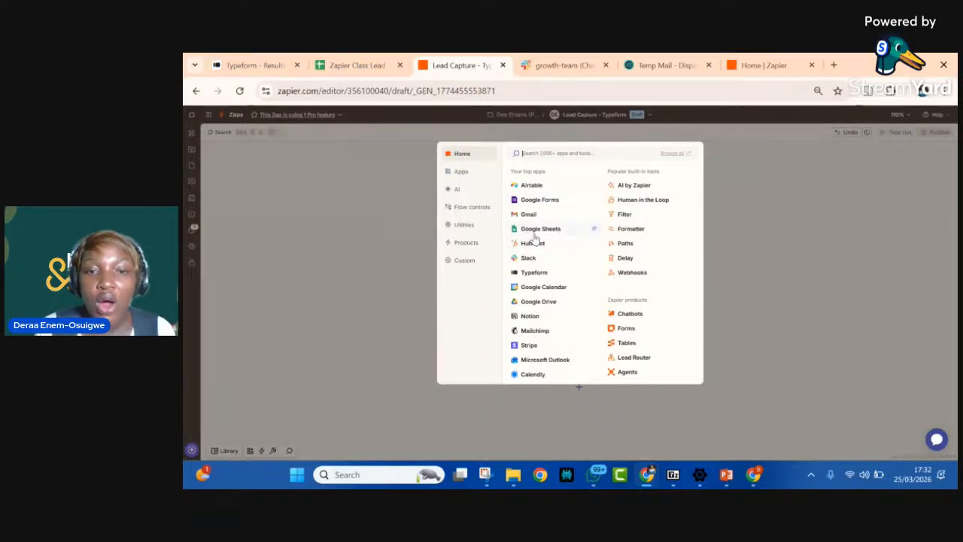
{"action": "left_click", "coordinate": [541, 229]}
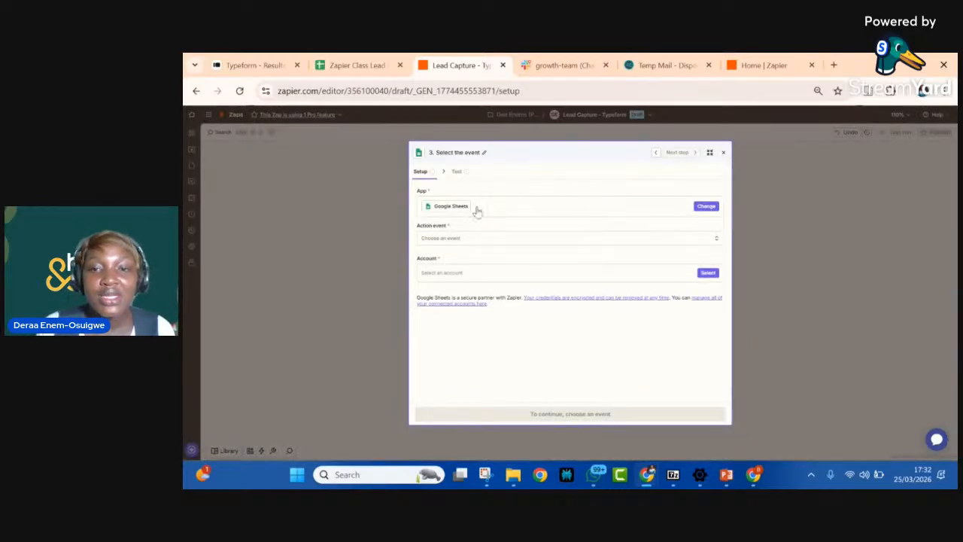
Step: Browse the Google Sheets action events and set the action event to Create Spreadsheet Row
{"action": "left_click", "coordinate": [584, 240]}
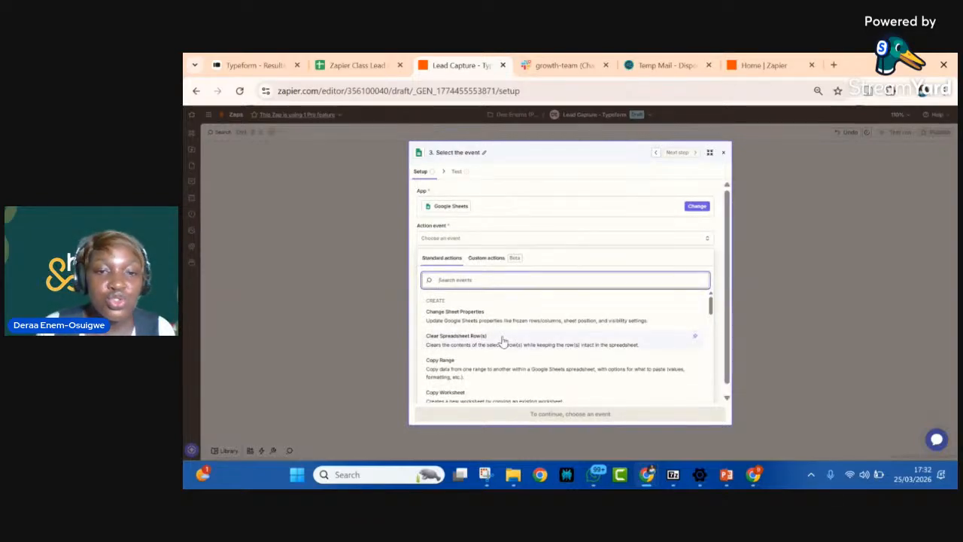
{"action": "scroll", "coordinate": [503, 341], "scroll_direction": "down", "scroll_amount": 2}
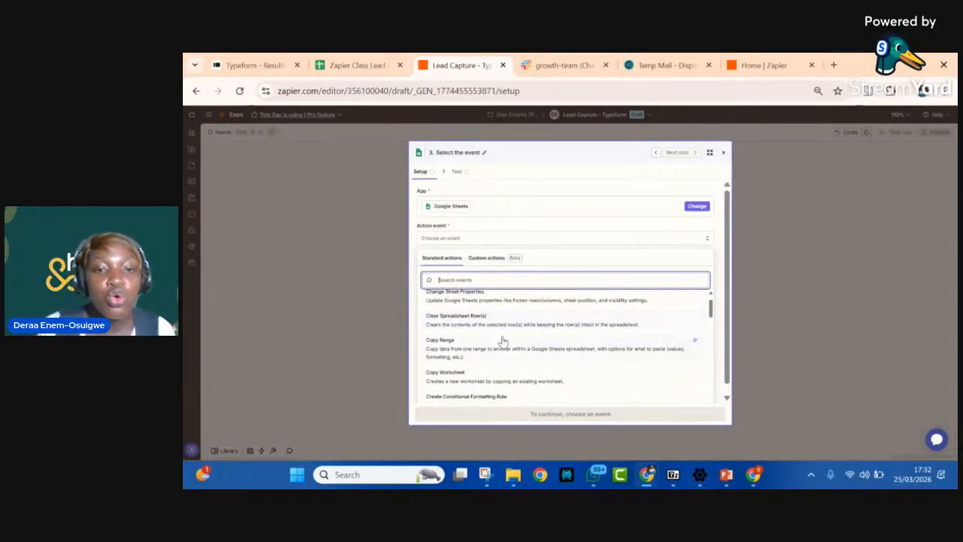
{"action": "scroll", "coordinate": [490, 323], "scroll_direction": "down", "scroll_amount": 3}
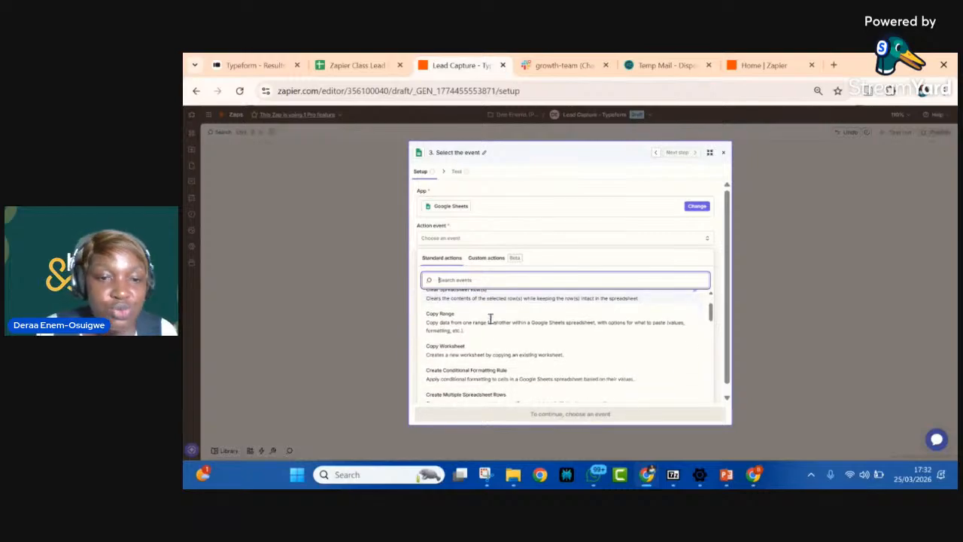
{"action": "scroll", "coordinate": [490, 323], "scroll_direction": "down", "scroll_amount": 2}
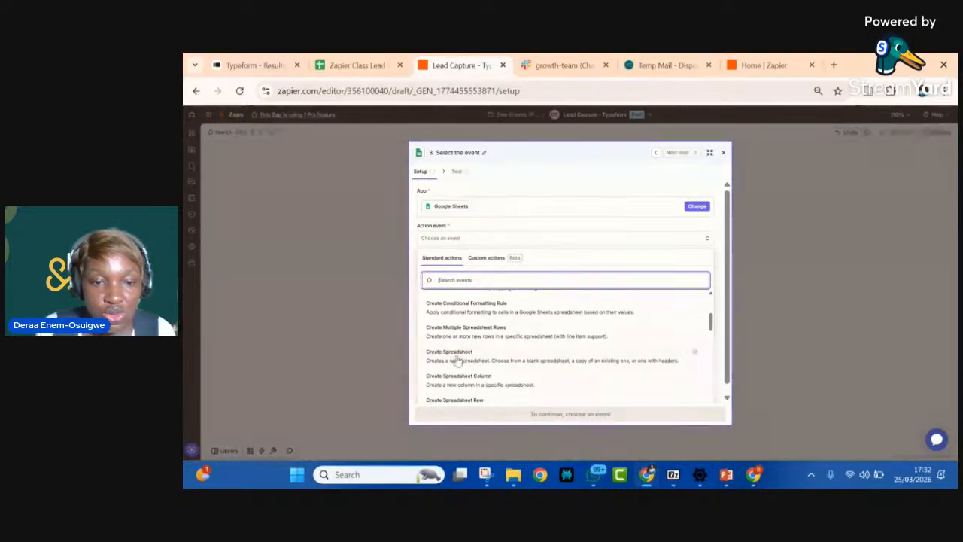
{"action": "scroll", "coordinate": [457, 360], "scroll_direction": "down", "scroll_amount": 3}
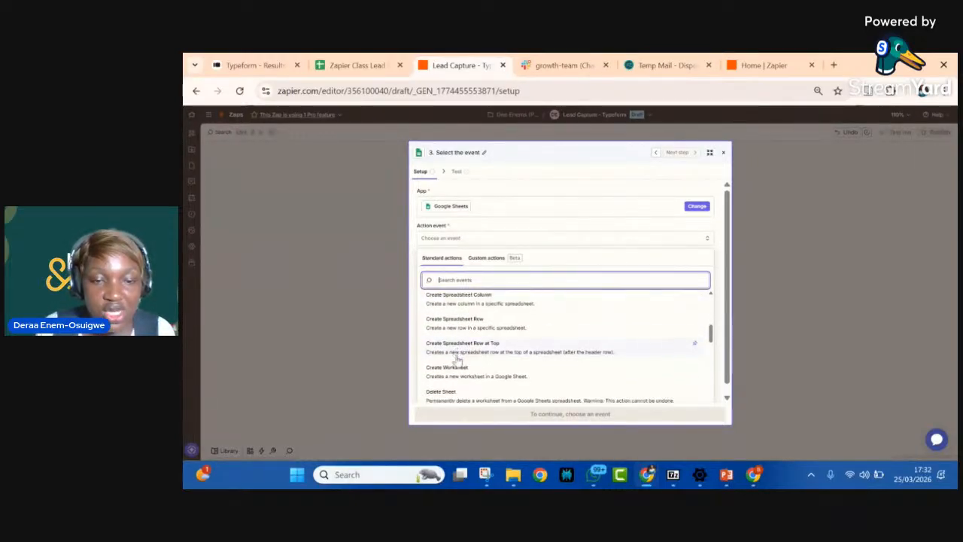
{"action": "scroll", "coordinate": [457, 361], "scroll_direction": "down", "scroll_amount": 3}
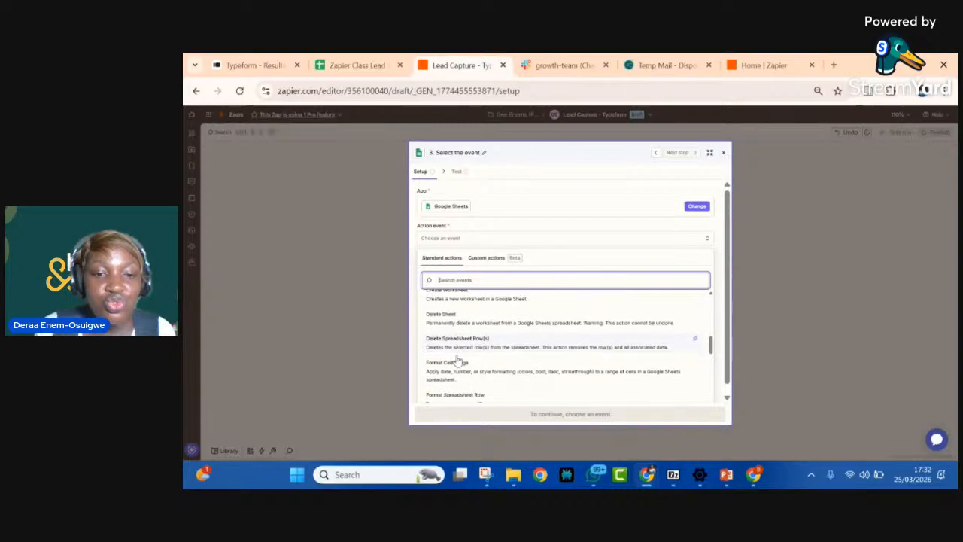
{"action": "scroll", "coordinate": [456, 361], "scroll_direction": "down", "scroll_amount": 1}
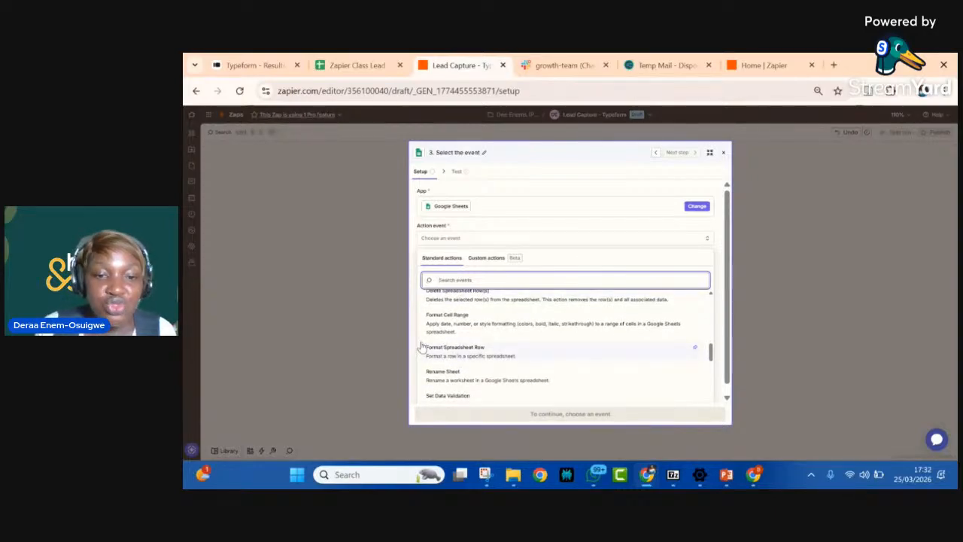
{"action": "scroll", "coordinate": [437, 362], "scroll_direction": "down", "scroll_amount": 4}
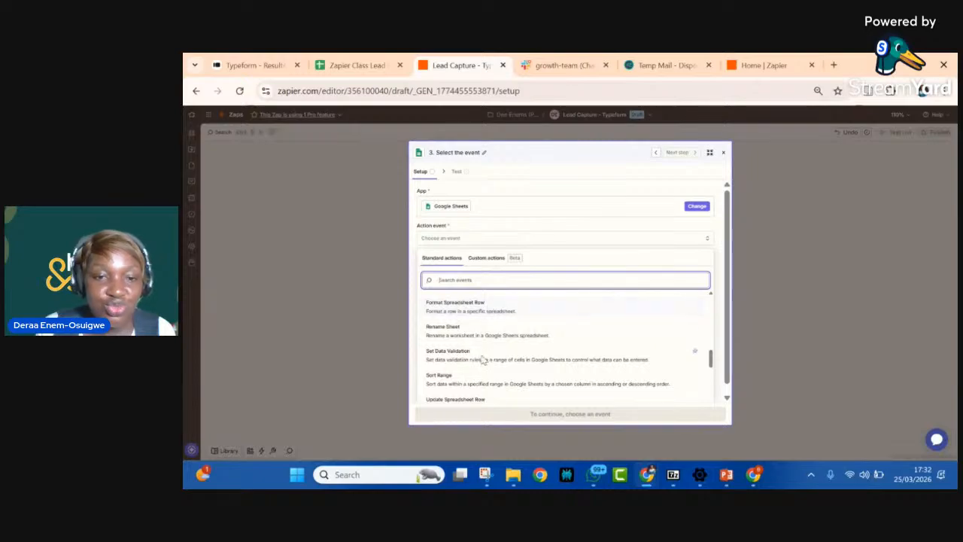
{"action": "scroll", "coordinate": [470, 354], "scroll_direction": "down", "scroll_amount": 3}
{"action": "scroll", "coordinate": [470, 354], "scroll_direction": "up", "scroll_amount": 10}
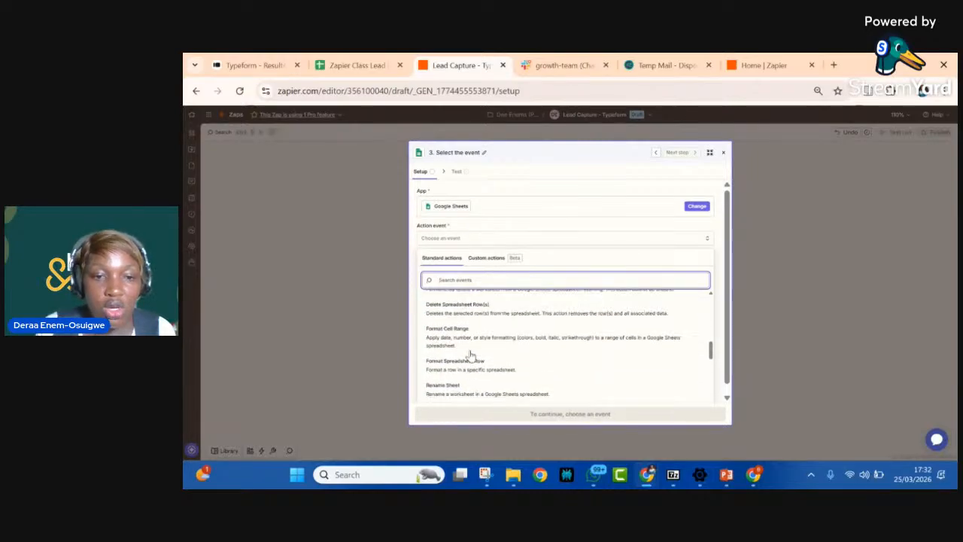
{"action": "scroll", "coordinate": [472, 354], "scroll_direction": "up", "scroll_amount": 3}
{"action": "scroll", "coordinate": [470, 353], "scroll_direction": "down", "scroll_amount": 1}
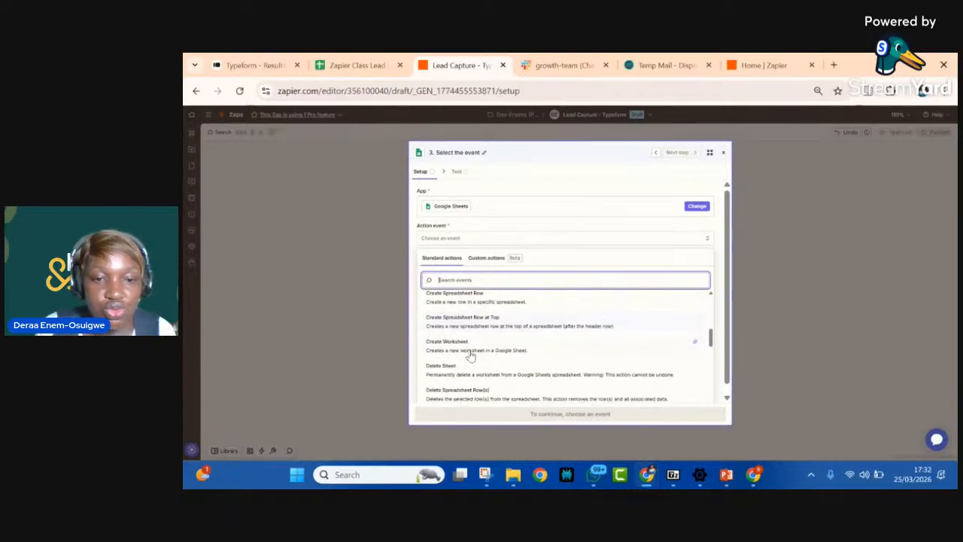
{"action": "scroll", "coordinate": [454, 323], "scroll_direction": "up", "scroll_amount": 1}
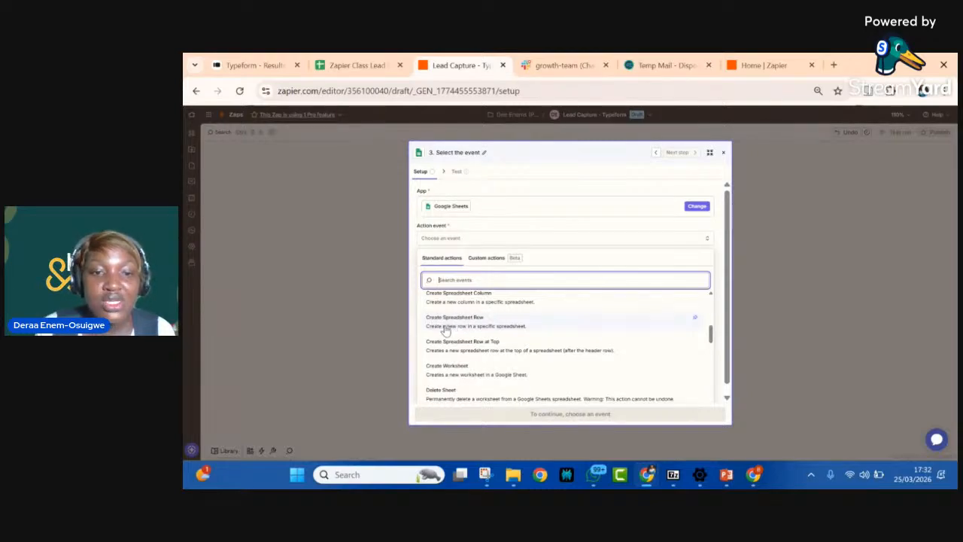
{"action": "left_click", "coordinate": [517, 328]}
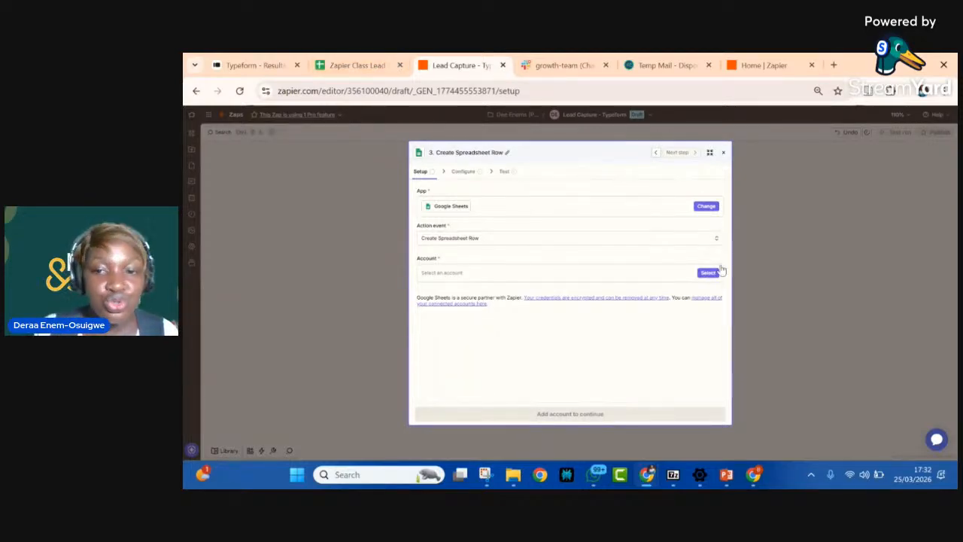
Step: Select the first connected Google account for the Create Spreadsheet Row step and continue to its configuration
{"action": "left_click", "coordinate": [709, 273]}
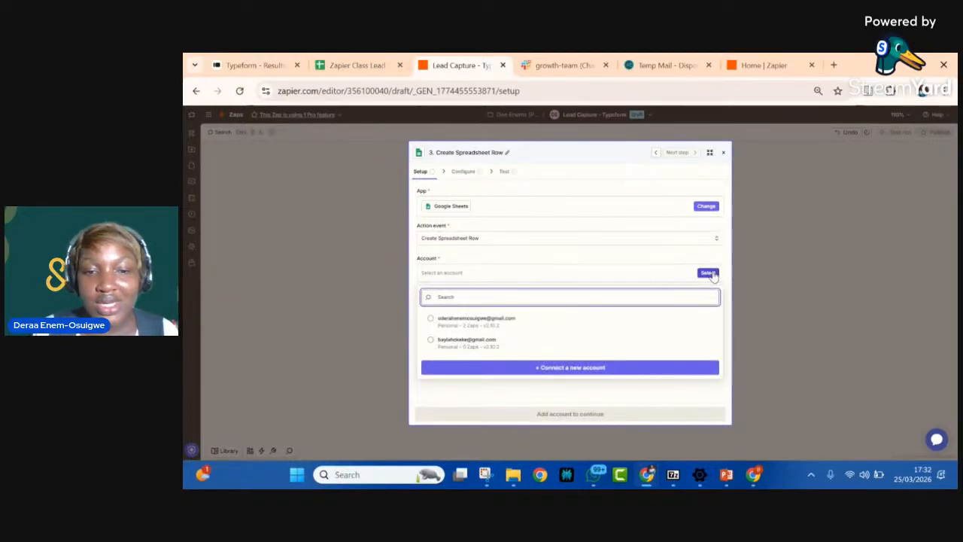
{"action": "left_click", "coordinate": [429, 320]}
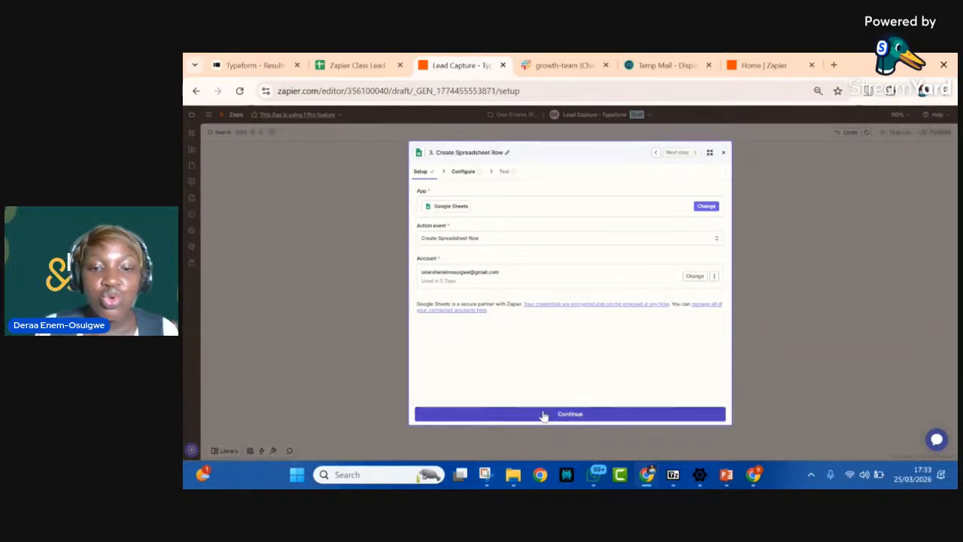
{"action": "left_click", "coordinate": [544, 414]}
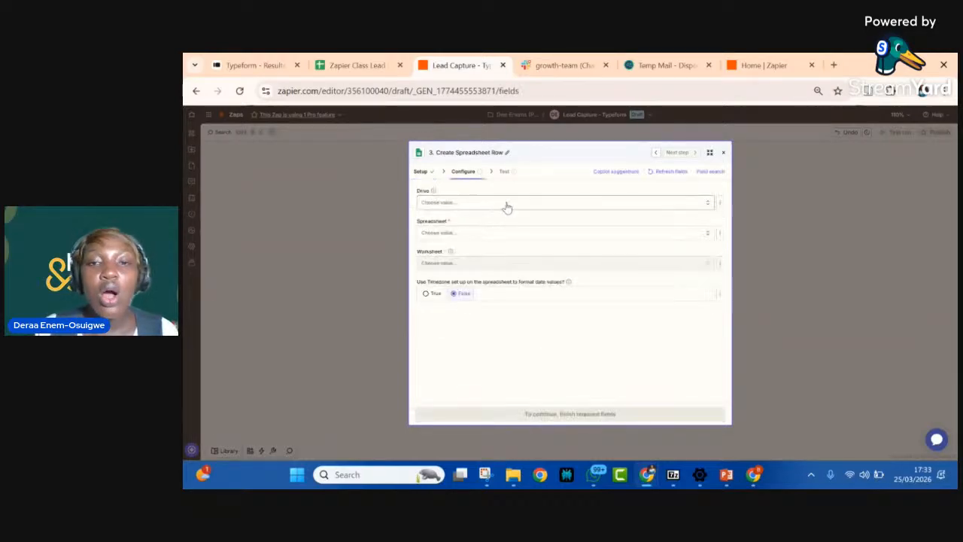
Step: Target Sheet1 of the Zapier Class Lead Collection Sheet in My Google Drive for the new row
{"action": "left_click", "coordinate": [511, 204]}
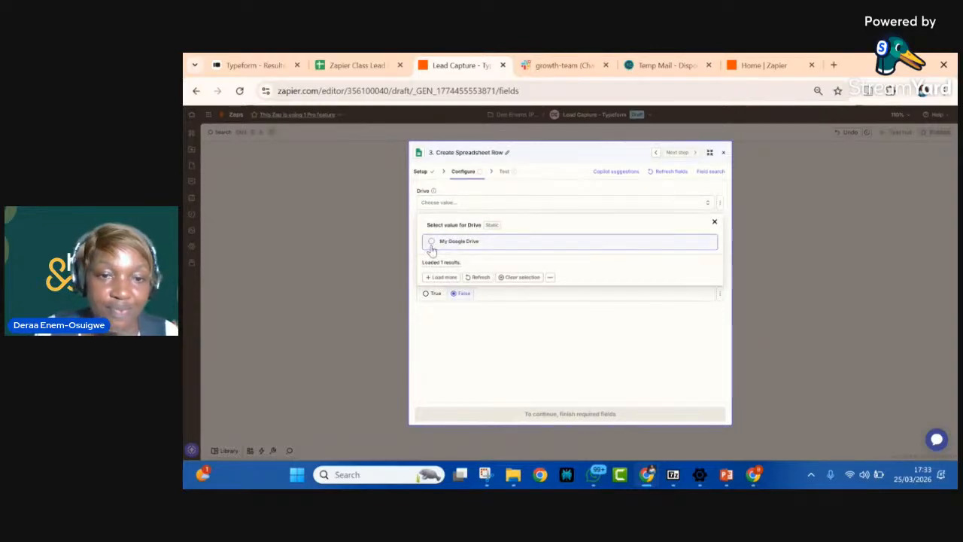
{"action": "left_click", "coordinate": [432, 242]}
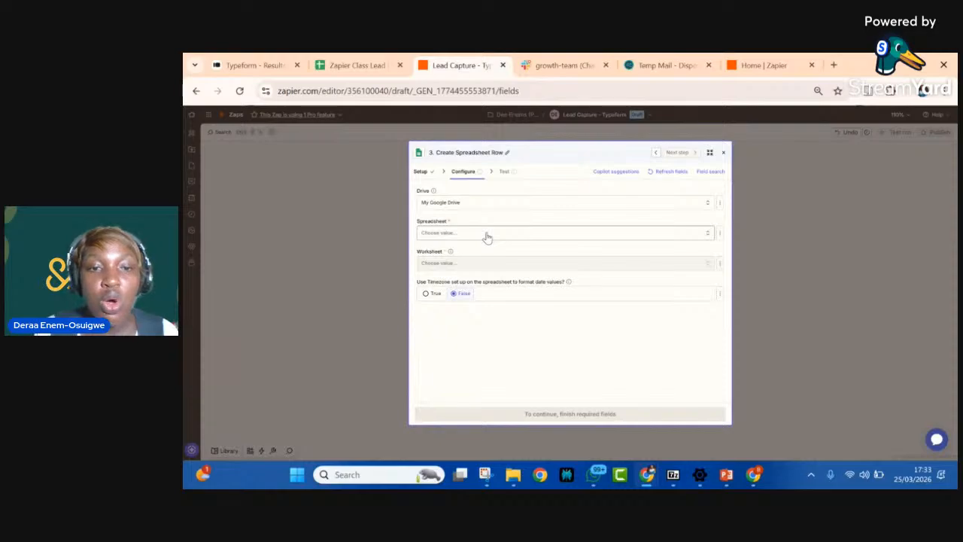
{"action": "left_click", "coordinate": [487, 237]}
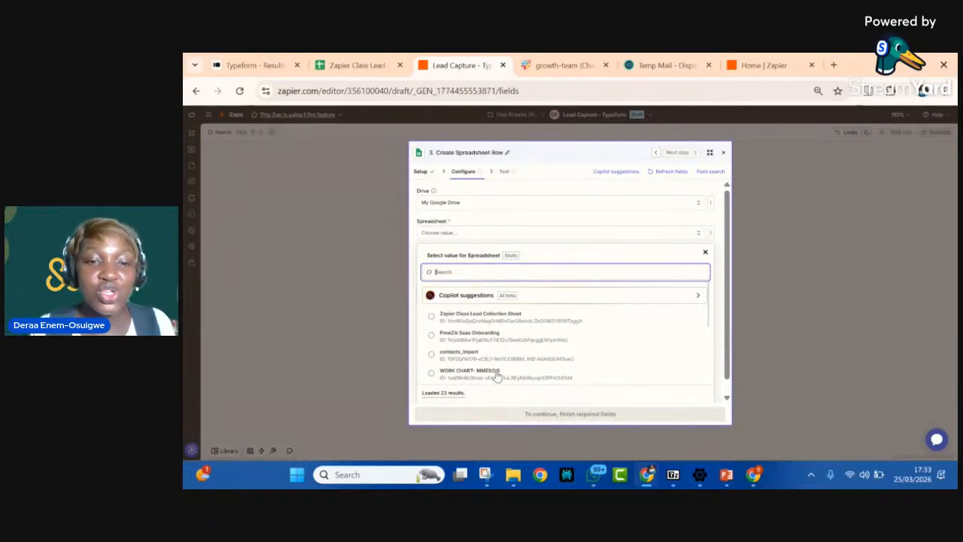
{"action": "scroll", "coordinate": [504, 338], "scroll_direction": "down", "scroll_amount": 5}
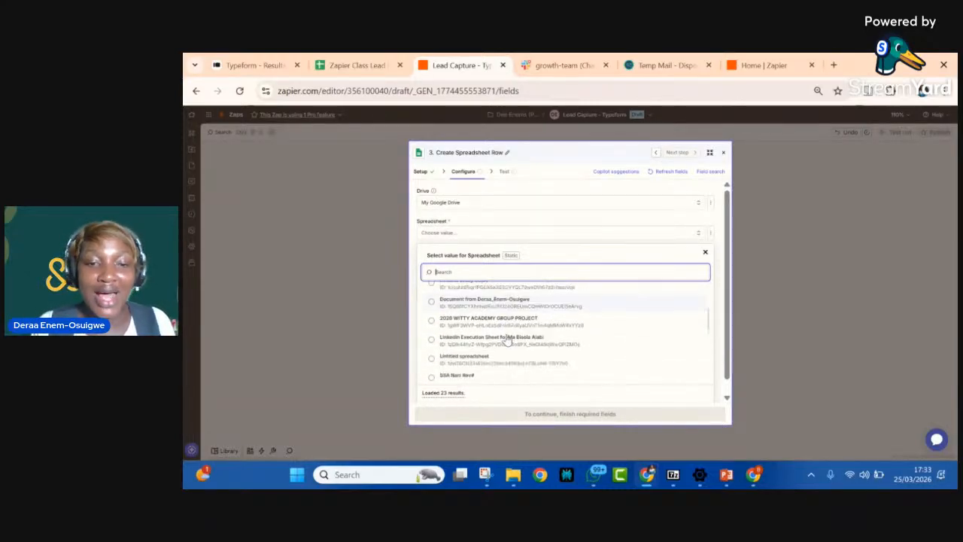
{"action": "scroll", "coordinate": [506, 340], "scroll_direction": "down", "scroll_amount": 6}
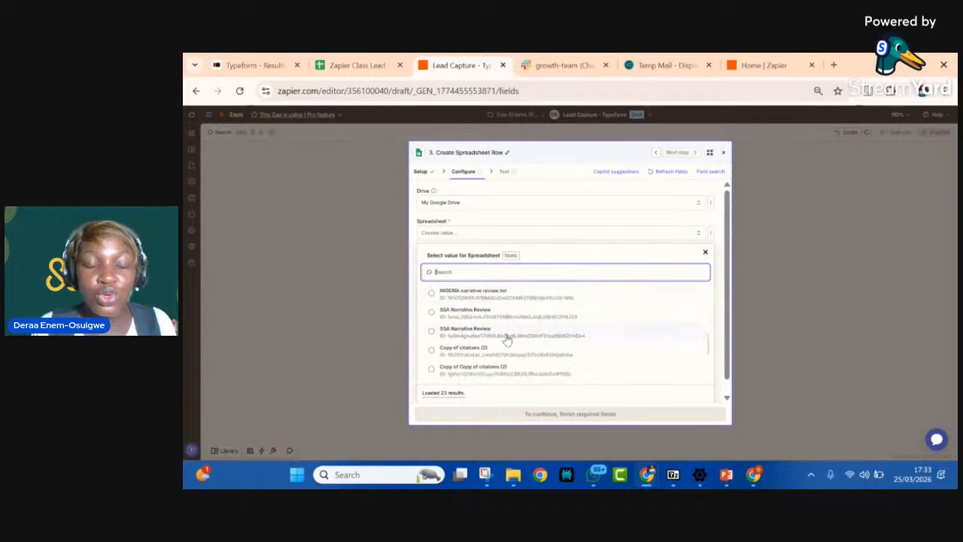
{"action": "scroll", "coordinate": [506, 340], "scroll_direction": "up", "scroll_amount": 12}
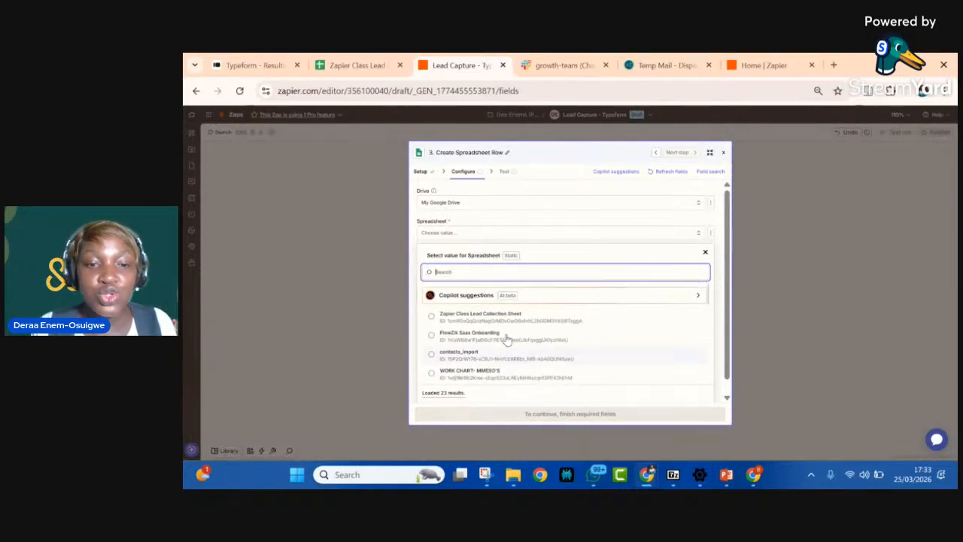
{"action": "left_click", "coordinate": [433, 317]}
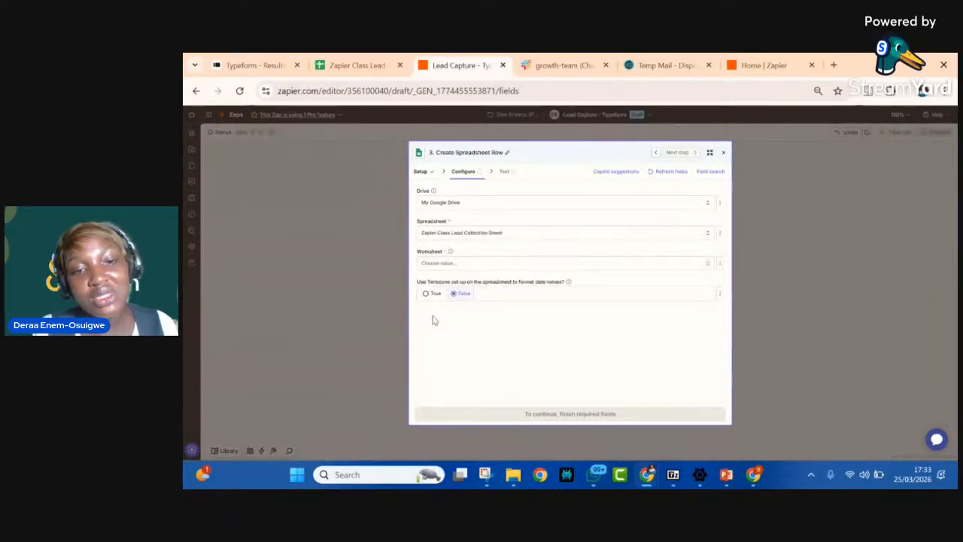
{"action": "left_click", "coordinate": [464, 265]}
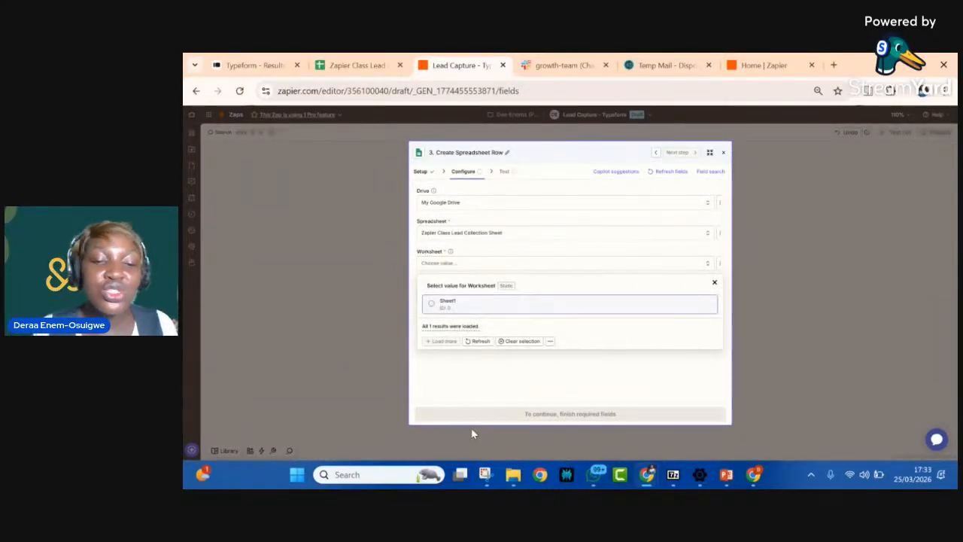
{"action": "left_click", "coordinate": [433, 309]}
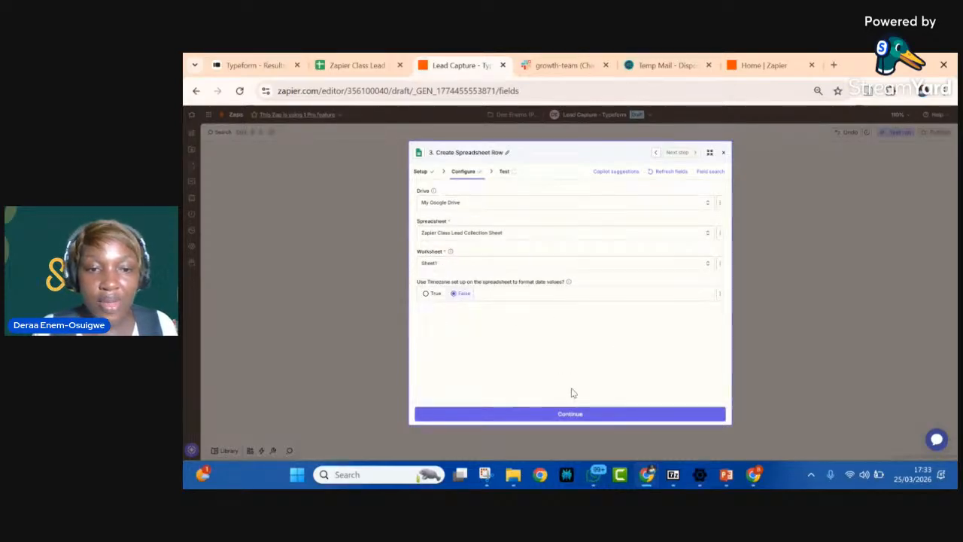
Step: Review the Create Spreadsheet Row column fields and compare them with the lead sheet's header row
{"action": "left_click", "coordinate": [572, 414]}
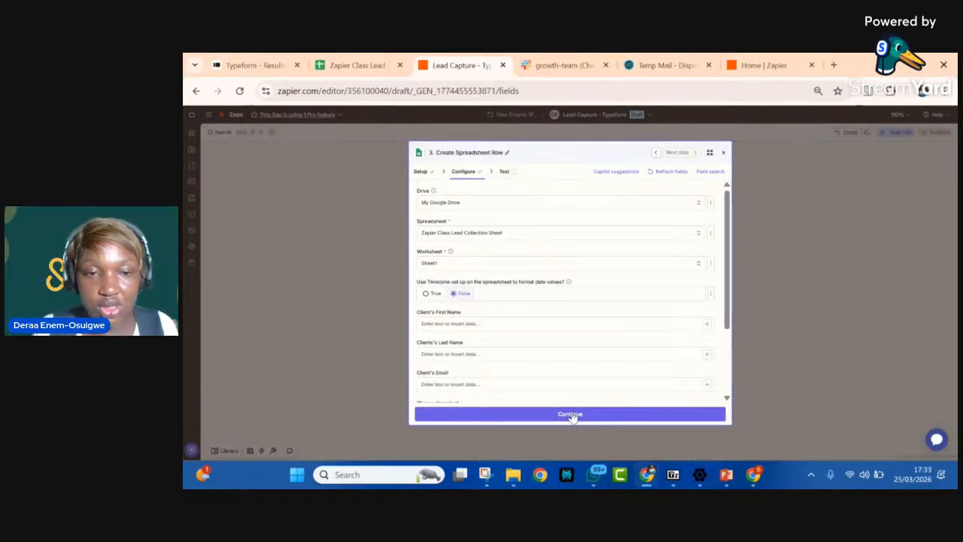
{"action": "left_click", "coordinate": [468, 178]}
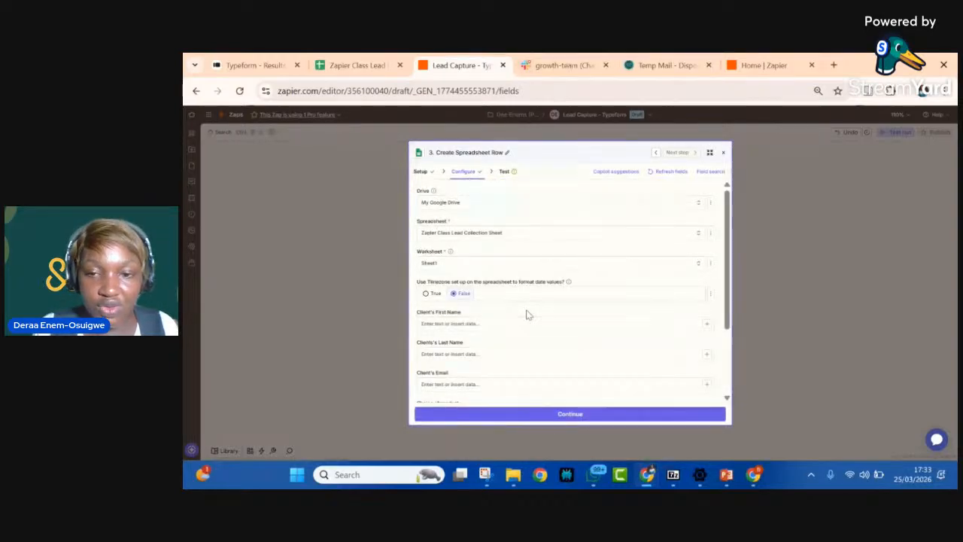
{"action": "scroll", "coordinate": [526, 314], "scroll_direction": "down", "scroll_amount": 3}
{"action": "scroll", "coordinate": [527, 313], "scroll_direction": "down", "scroll_amount": 2}
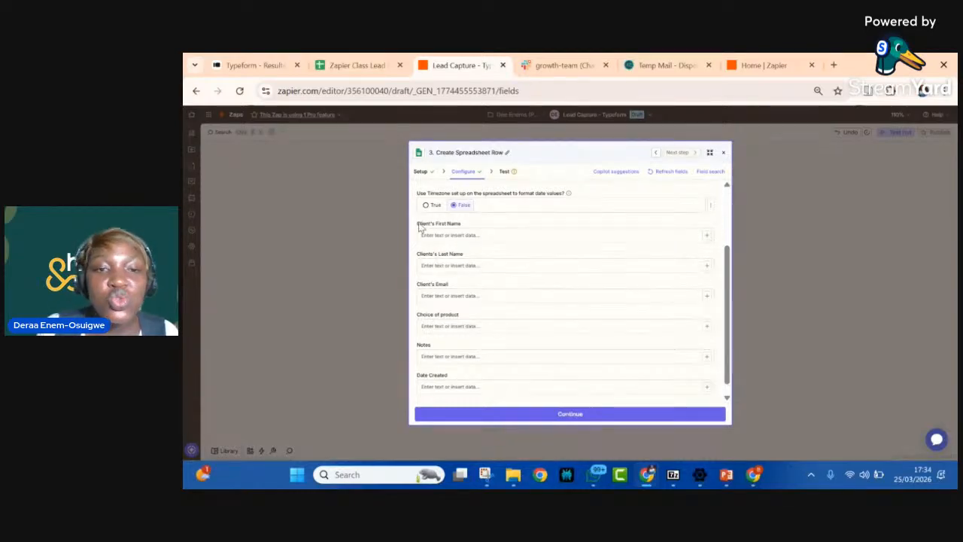
{"action": "left_click", "coordinate": [360, 66]}
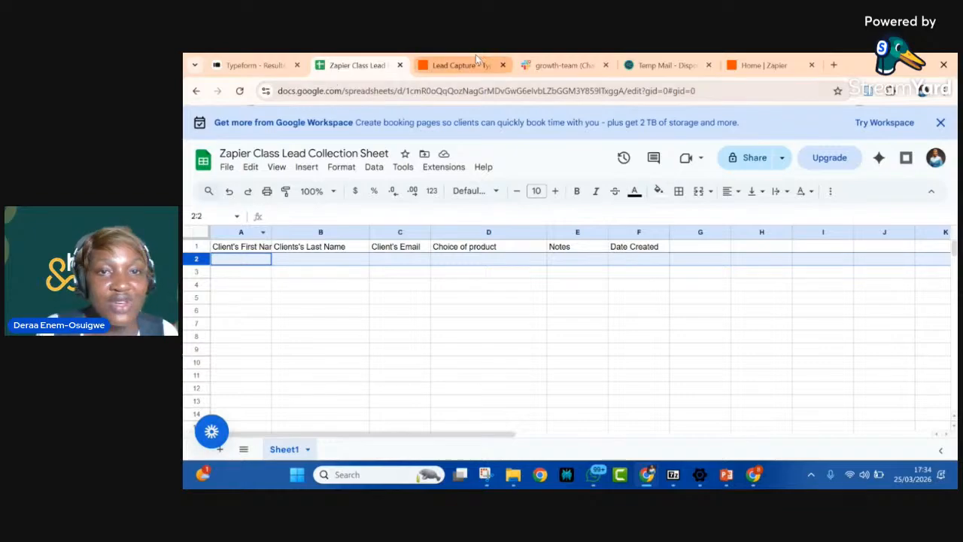
{"action": "left_click", "coordinate": [459, 65]}
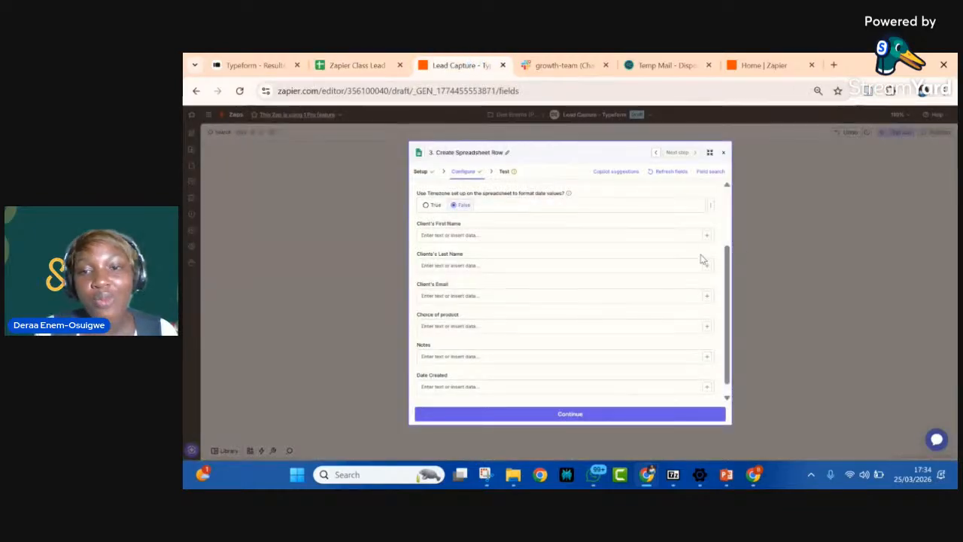
Step: Map the Client's First Name field to Output Item 1 from the Formatter by Zapier text step
{"action": "left_click", "coordinate": [708, 236]}
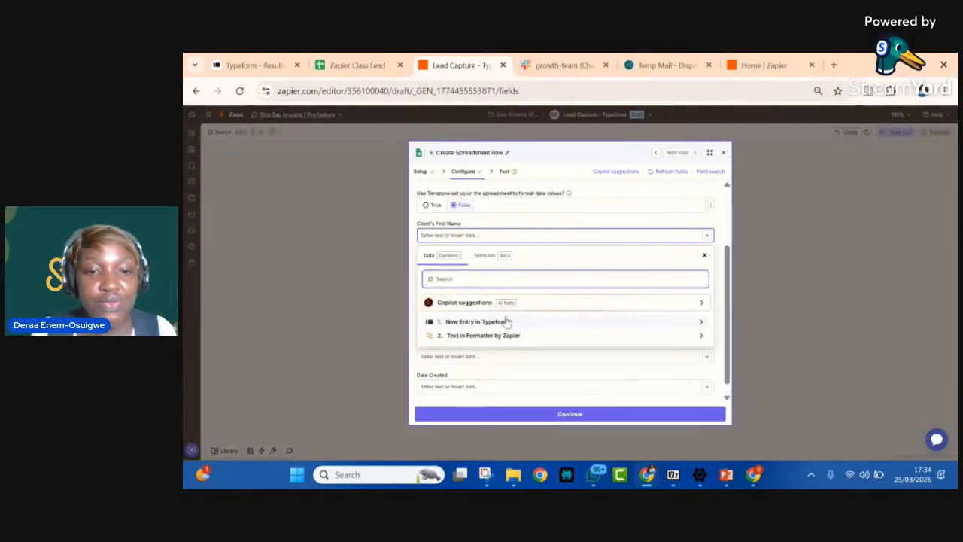
{"action": "left_click", "coordinate": [490, 338]}
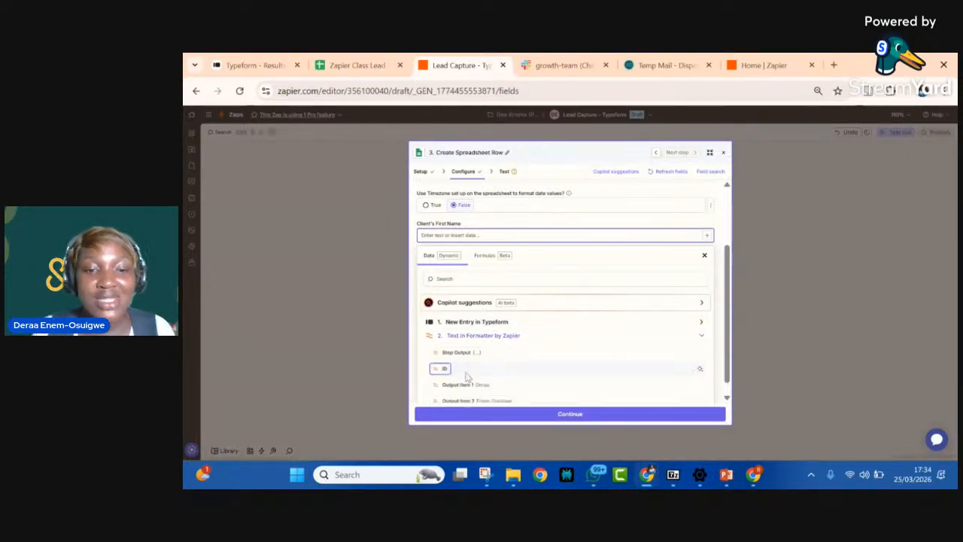
{"action": "scroll", "coordinate": [467, 377], "scroll_direction": "down", "scroll_amount": 1}
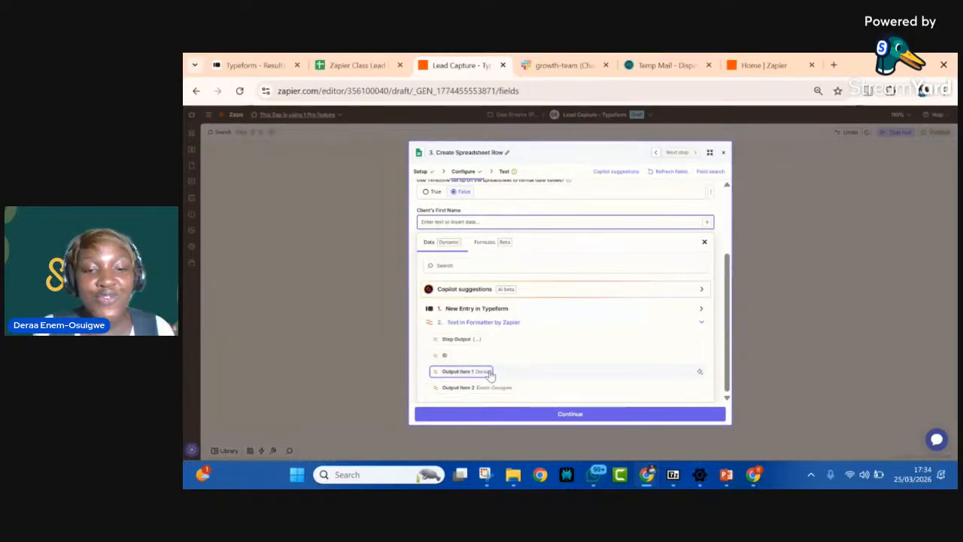
{"action": "left_click", "coordinate": [465, 372]}
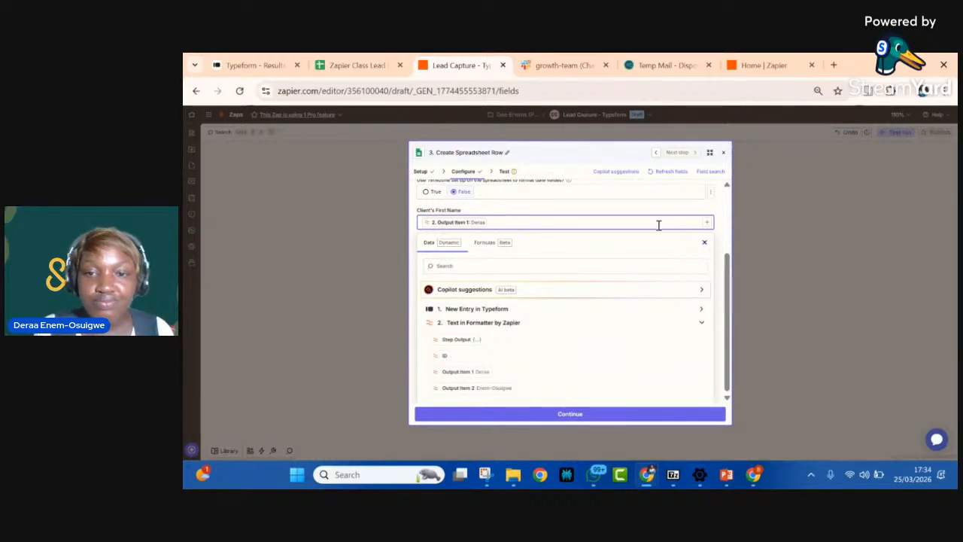
{"action": "left_click", "coordinate": [704, 242]}
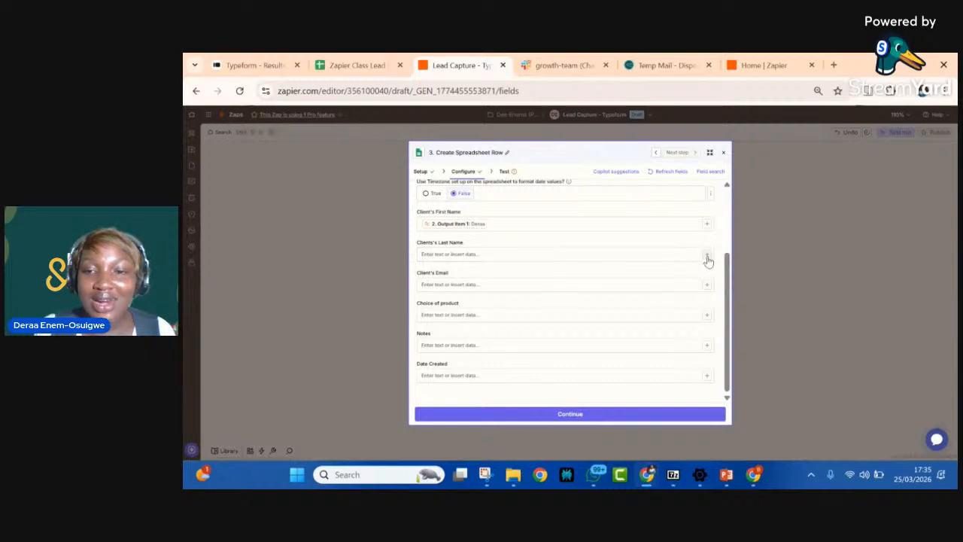
Step: Map the Clients's Last Name field to Output Item 2 from the Formatter by Zapier text step
{"action": "left_click", "coordinate": [706, 255]}
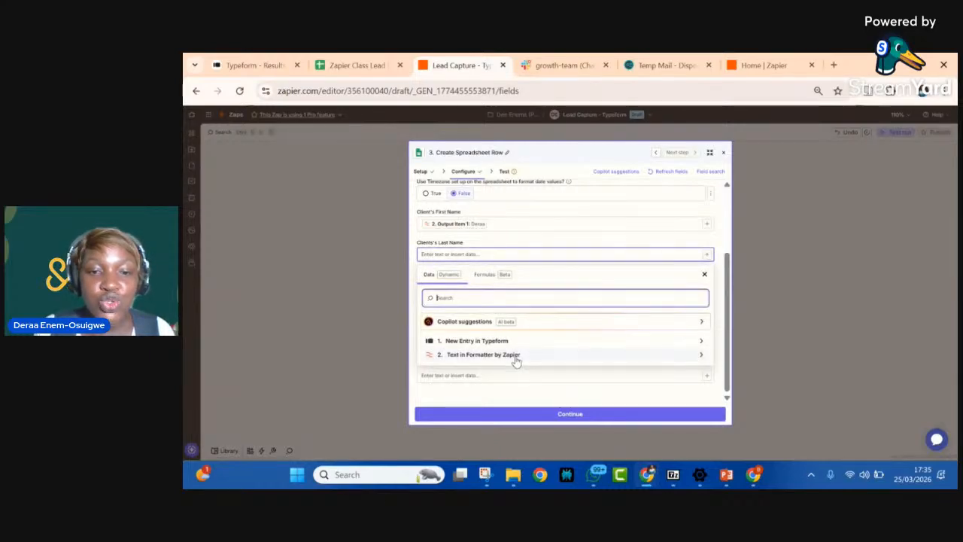
{"action": "left_click", "coordinate": [516, 355]}
{"action": "scroll", "coordinate": [497, 354], "scroll_direction": "down", "scroll_amount": 1}
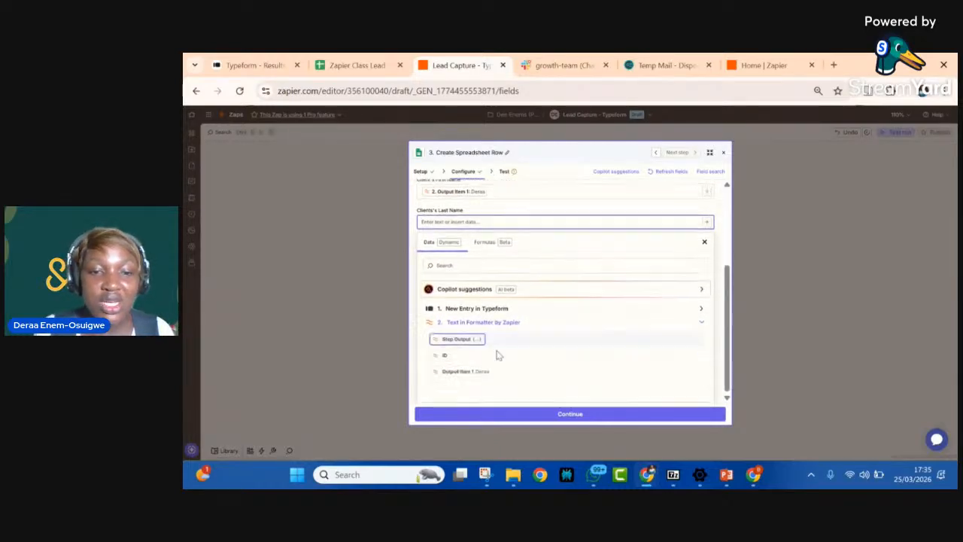
{"action": "left_click", "coordinate": [478, 388]}
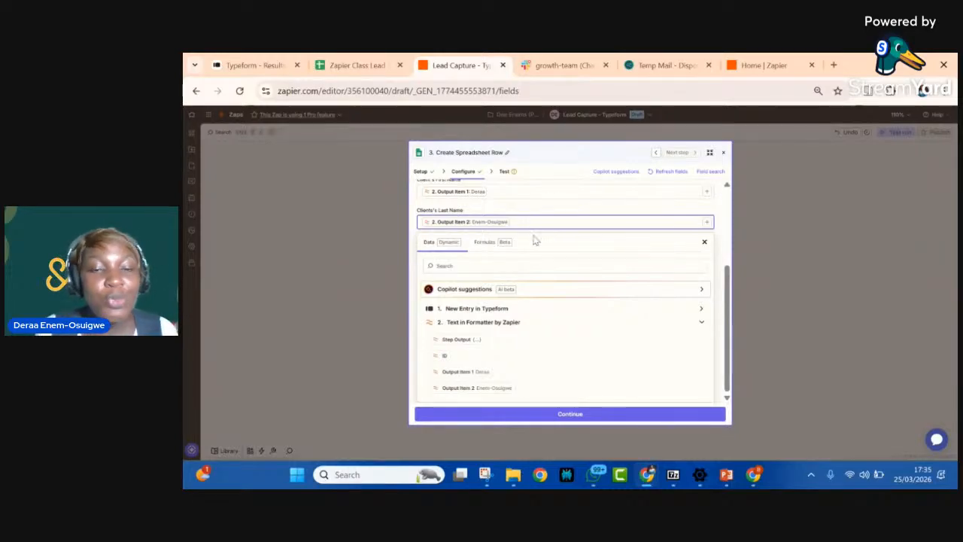
{"action": "left_click", "coordinate": [721, 238]}
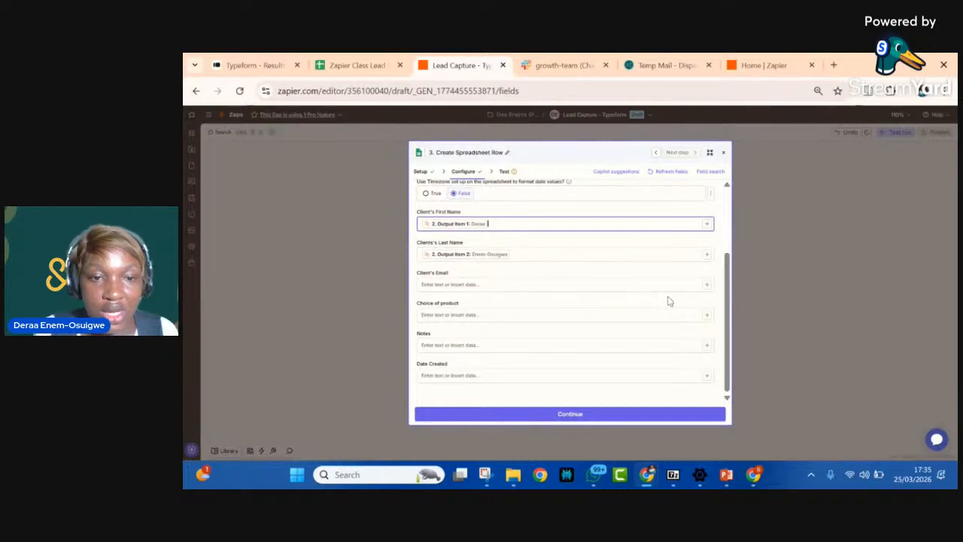
Step: Map the Client's Email field to the "What's your email address?" answer from the Typeform entry
{"action": "left_click", "coordinate": [706, 287]}
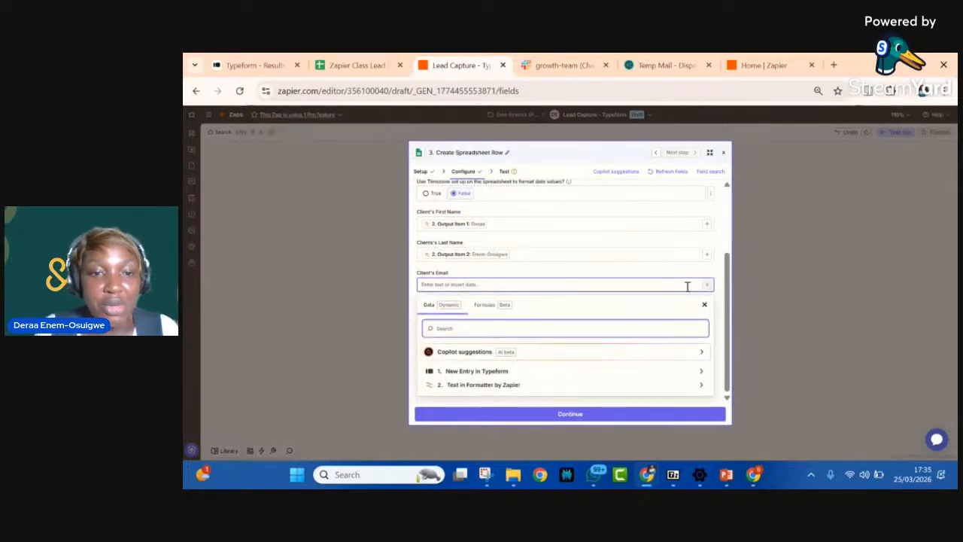
{"action": "left_click", "coordinate": [486, 372]}
{"action": "scroll", "coordinate": [470, 375], "scroll_direction": "down", "scroll_amount": 3}
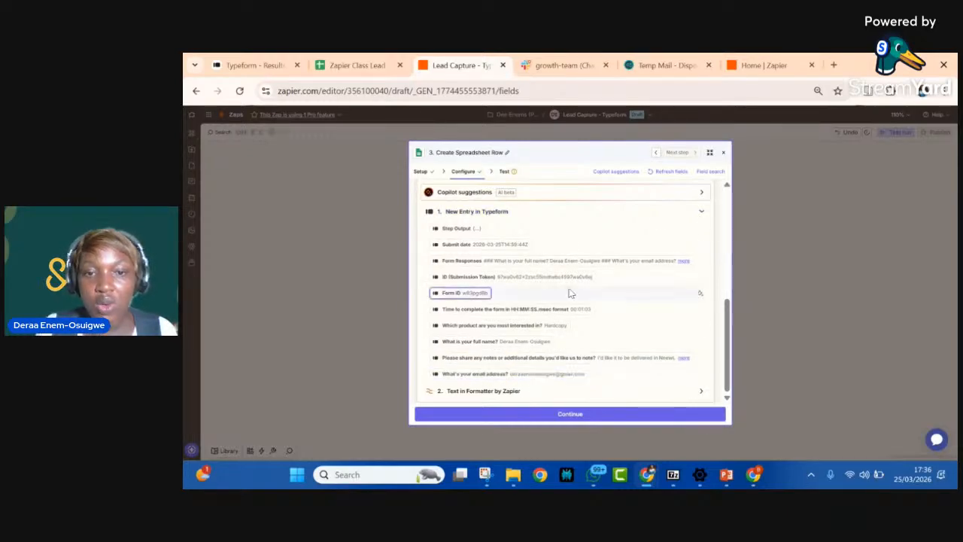
{"action": "left_click", "coordinate": [717, 222]}
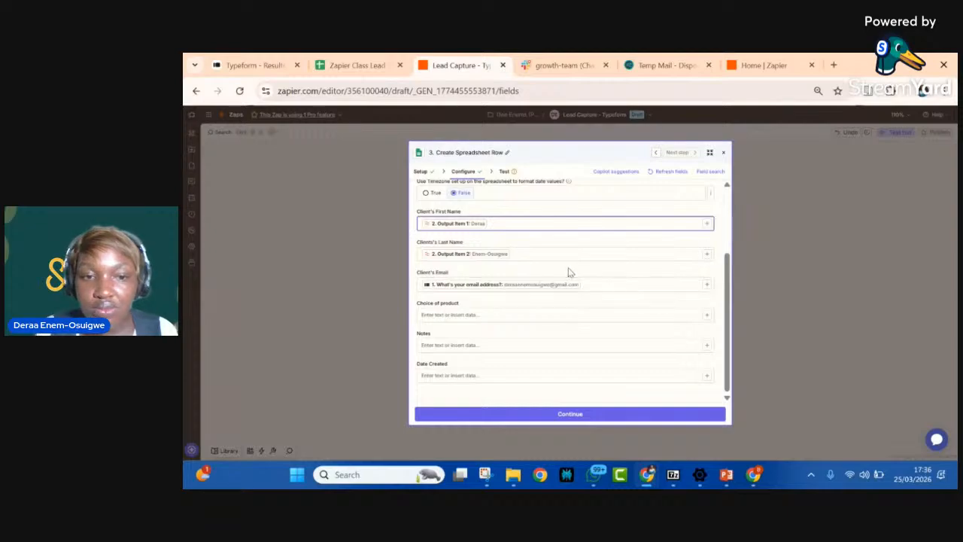
Step: Map the Choice of product field to the Typeform answer "Which product are you most interested in?"
{"action": "left_click", "coordinate": [708, 316]}
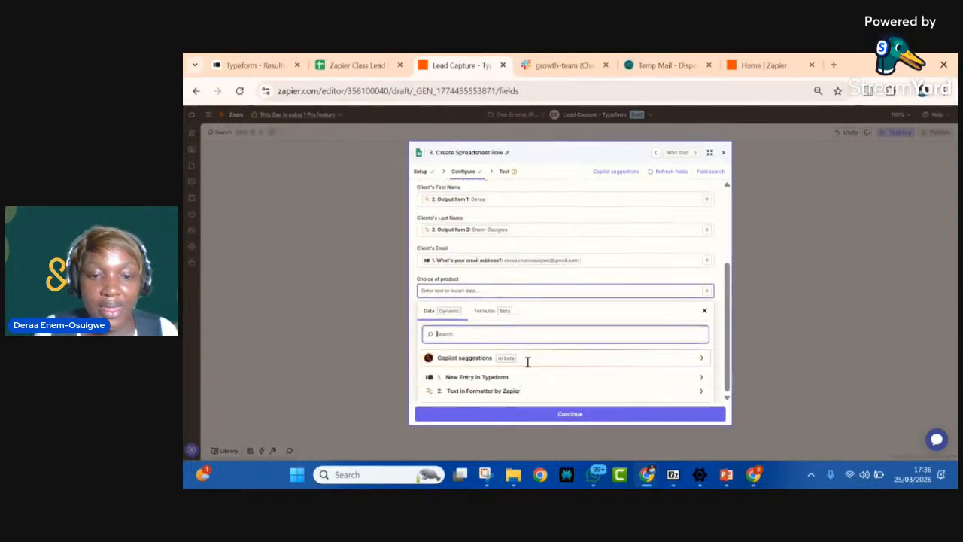
{"action": "left_click", "coordinate": [497, 379]}
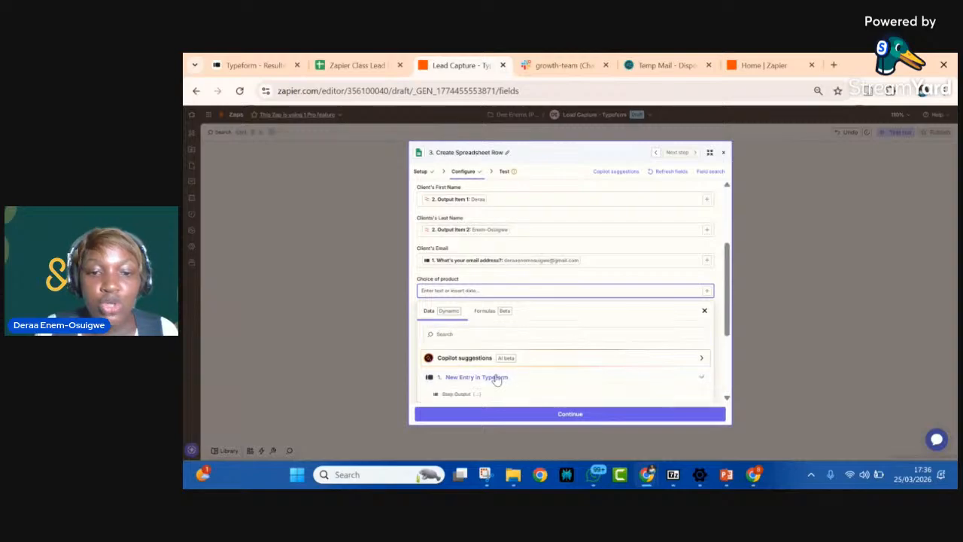
{"action": "scroll", "coordinate": [495, 380], "scroll_direction": "down", "scroll_amount": 5}
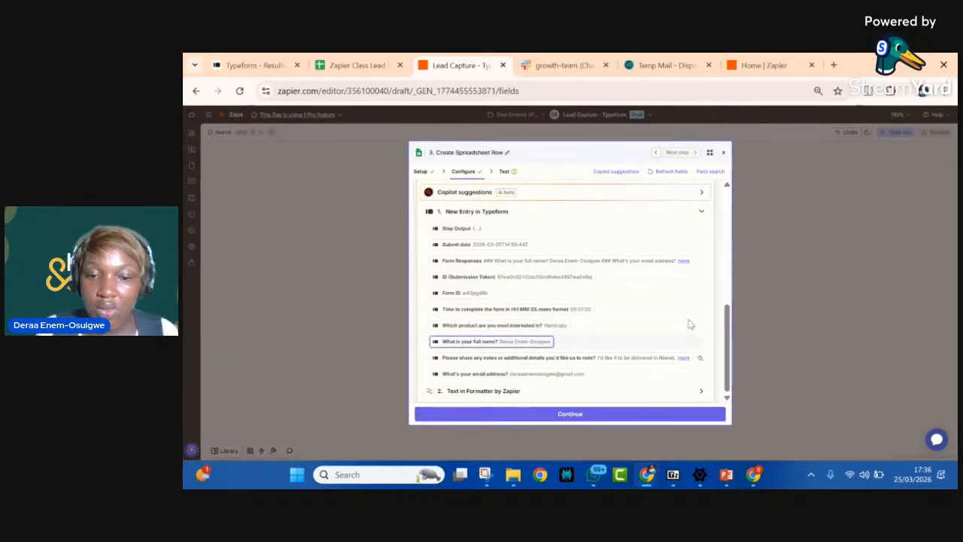
{"action": "left_click", "coordinate": [595, 325]}
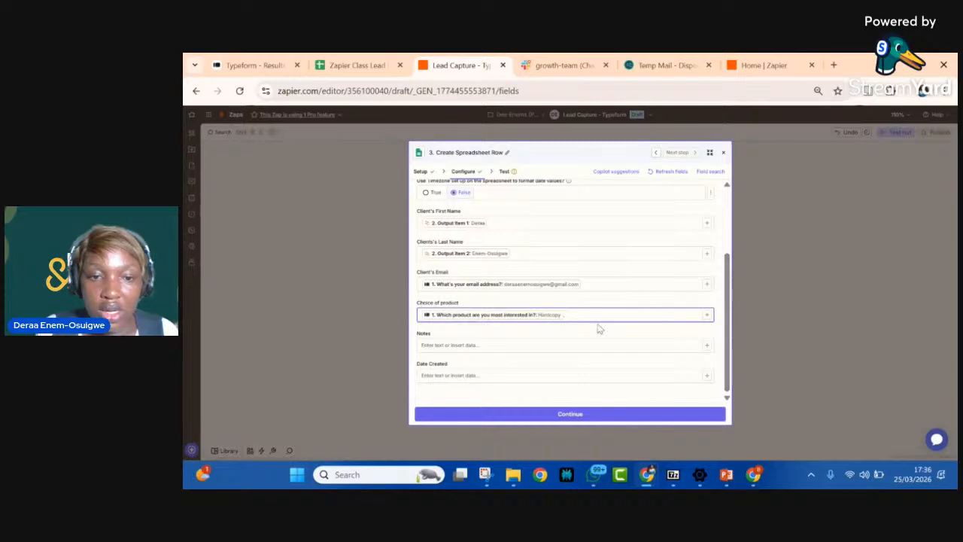
Step: Map the Notes field to the Typeform answer "Please share any notes or additional details you'd like us to note?"
{"action": "left_click", "coordinate": [705, 345]}
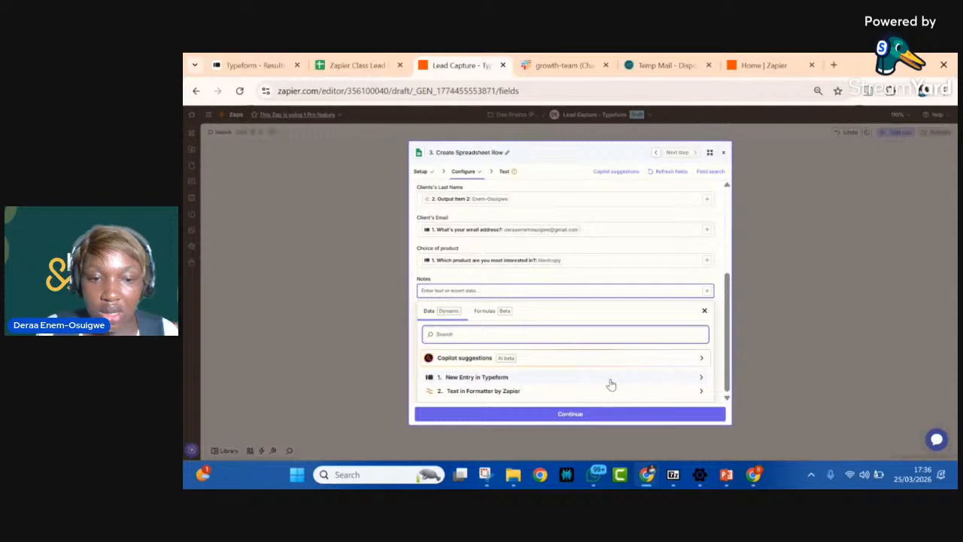
{"action": "left_click", "coordinate": [533, 376]}
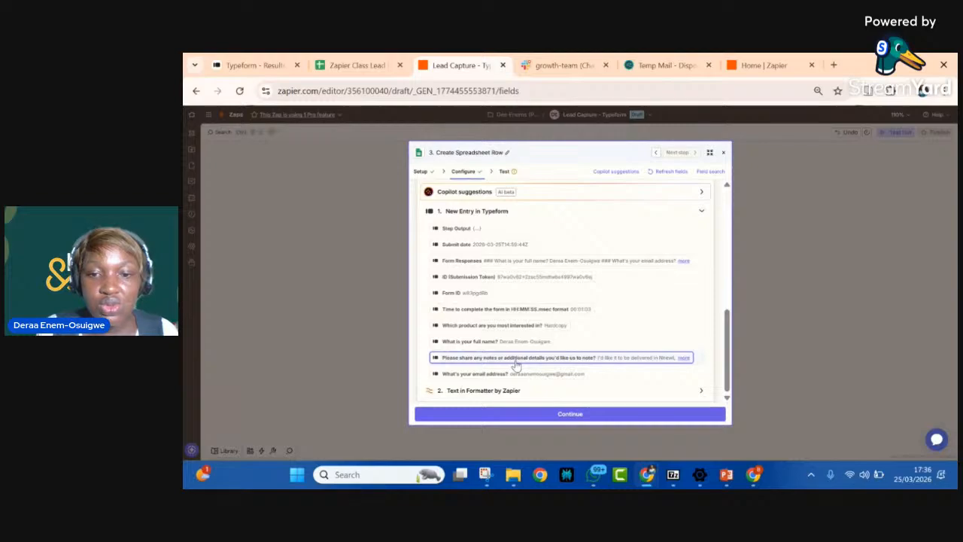
{"action": "left_click", "coordinate": [723, 203]}
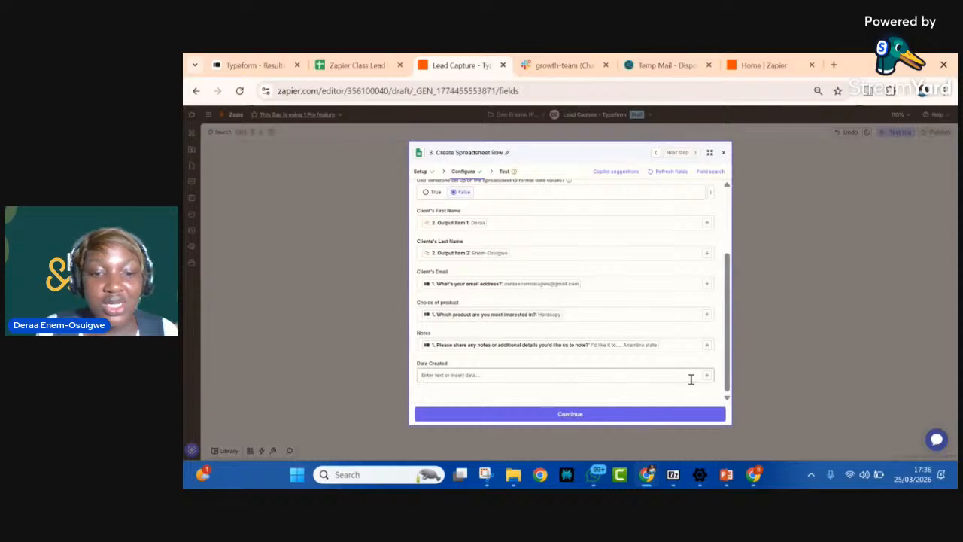
Step: Map the Date Created field to the Submit date from the Typeform entry
{"action": "left_click", "coordinate": [709, 378]}
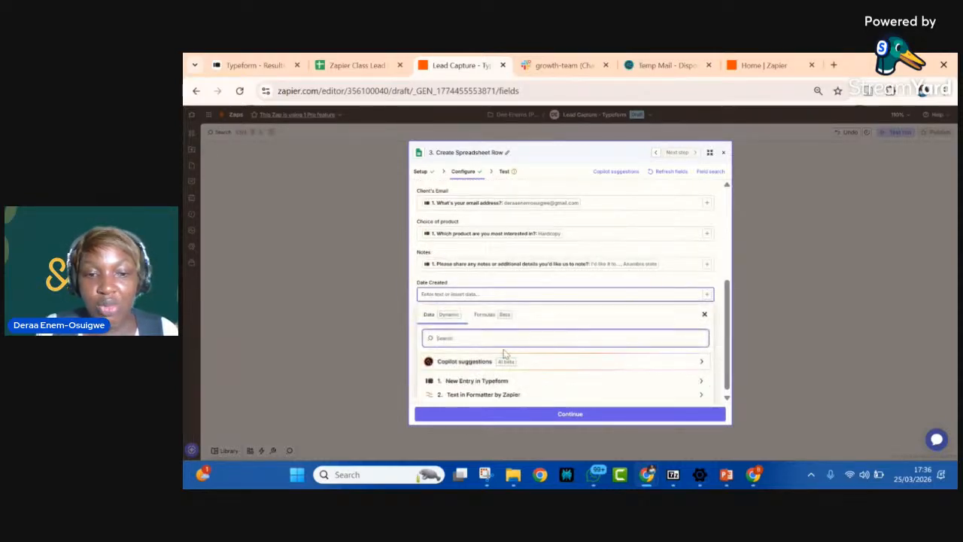
{"action": "left_click", "coordinate": [483, 381]}
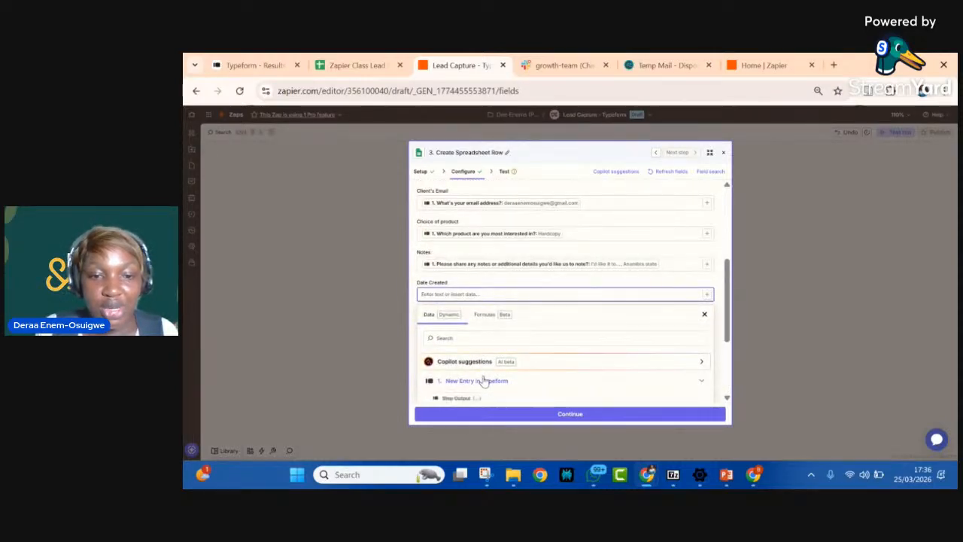
{"action": "scroll", "coordinate": [484, 382], "scroll_direction": "down", "scroll_amount": 3}
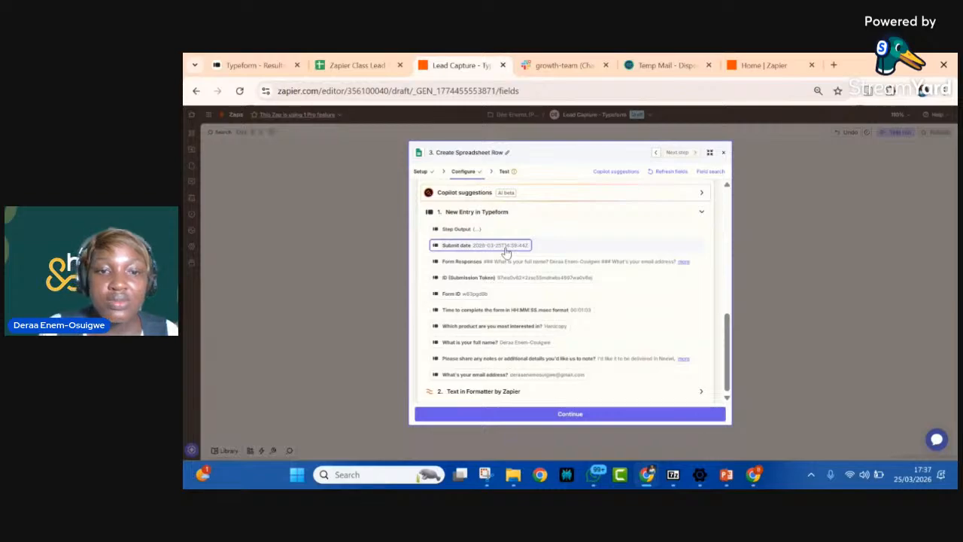
{"action": "left_click", "coordinate": [719, 217]}
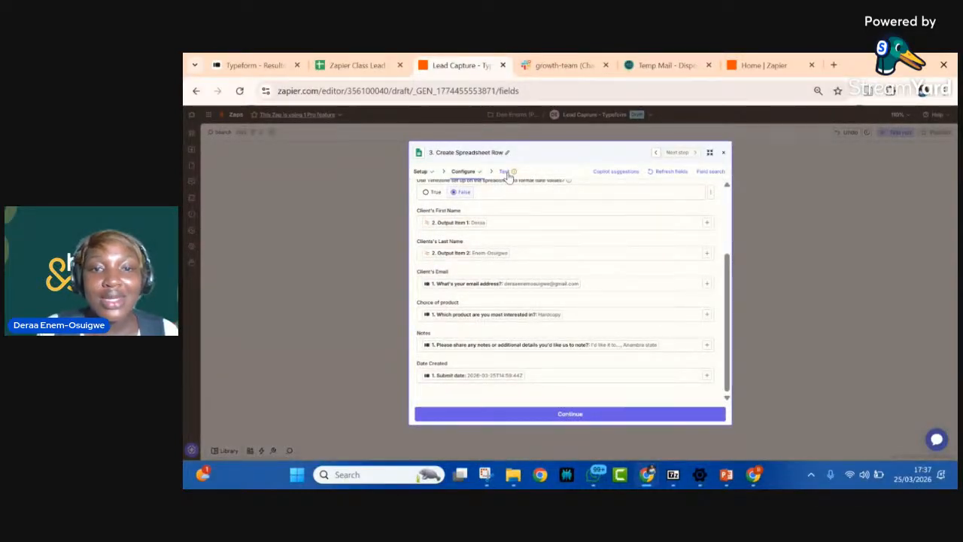
Step: Continue to the Create Spreadsheet Row test, review the data going in and send the test row to Google Sheets
{"action": "left_click", "coordinate": [544, 415]}
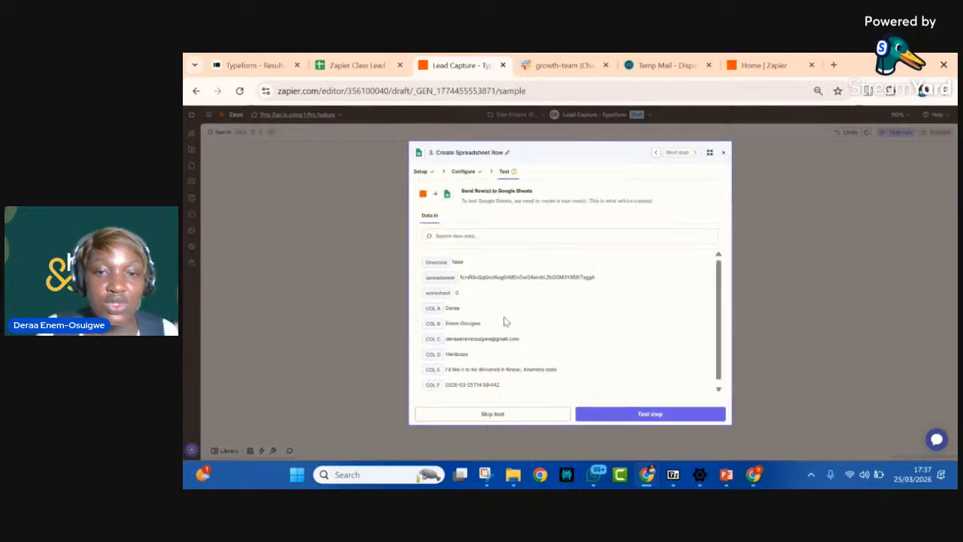
{"action": "scroll", "coordinate": [504, 321], "scroll_direction": "down", "scroll_amount": 1}
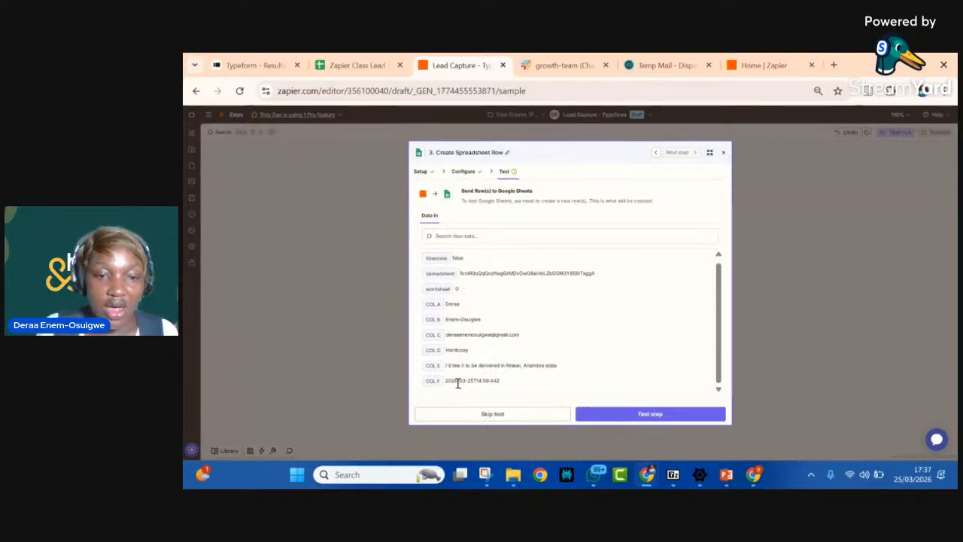
{"action": "left_click", "coordinate": [641, 415]}
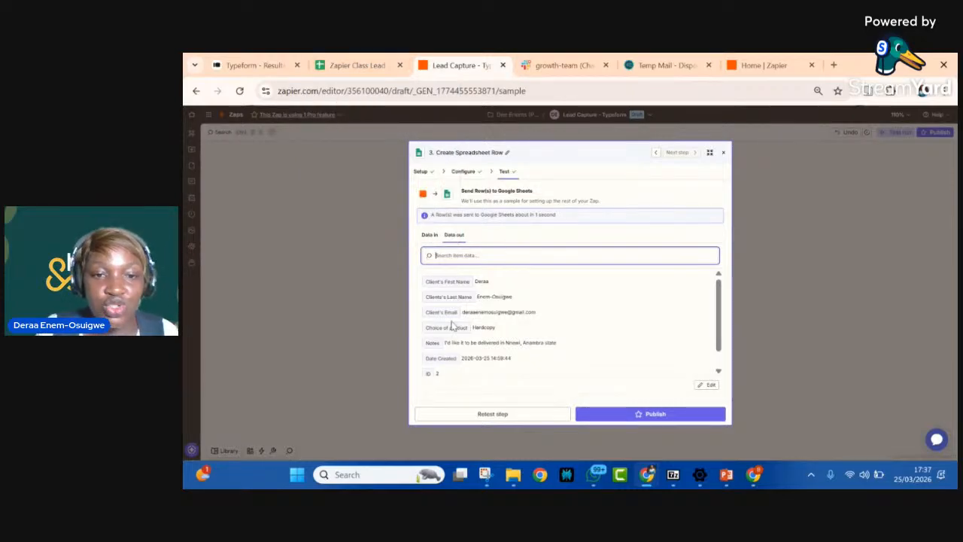
Step: Switch to the Zapier Class Lead Collection Sheet in Google Sheets and widen the Notes and Date Created columns to show the test row's content
{"action": "left_click", "coordinate": [352, 64]}
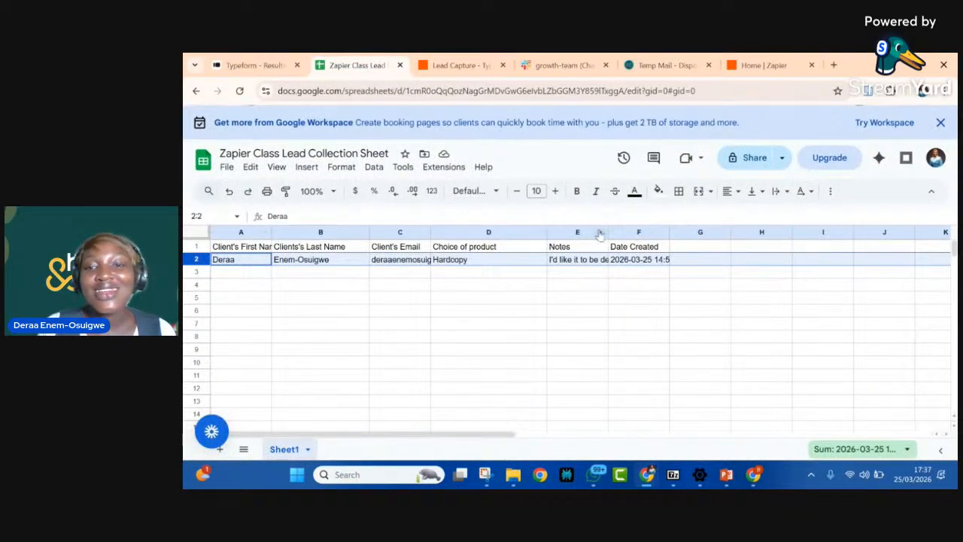
{"action": "left_click_drag", "start_coordinate": [610, 230], "coordinate": [721, 232]}
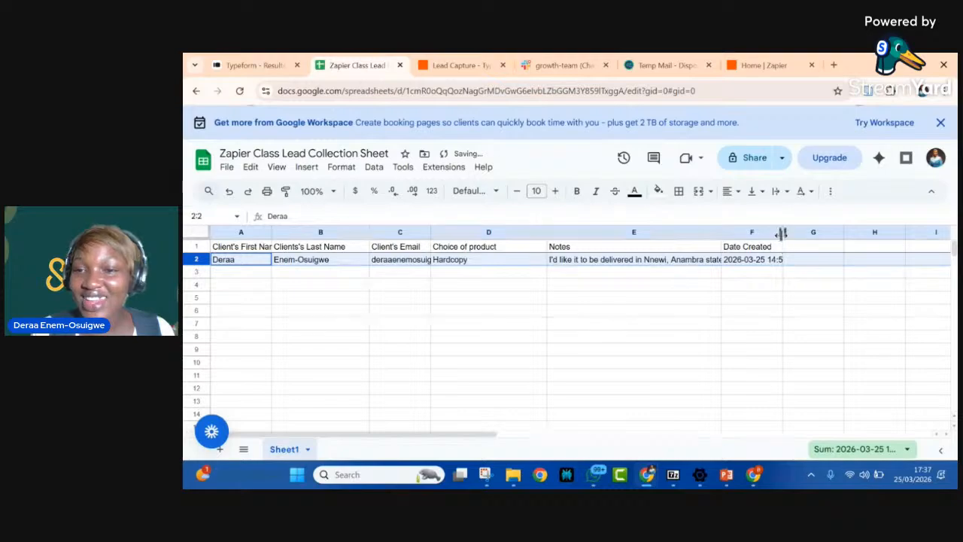
{"action": "left_click_drag", "start_coordinate": [783, 231], "coordinate": [854, 232]}
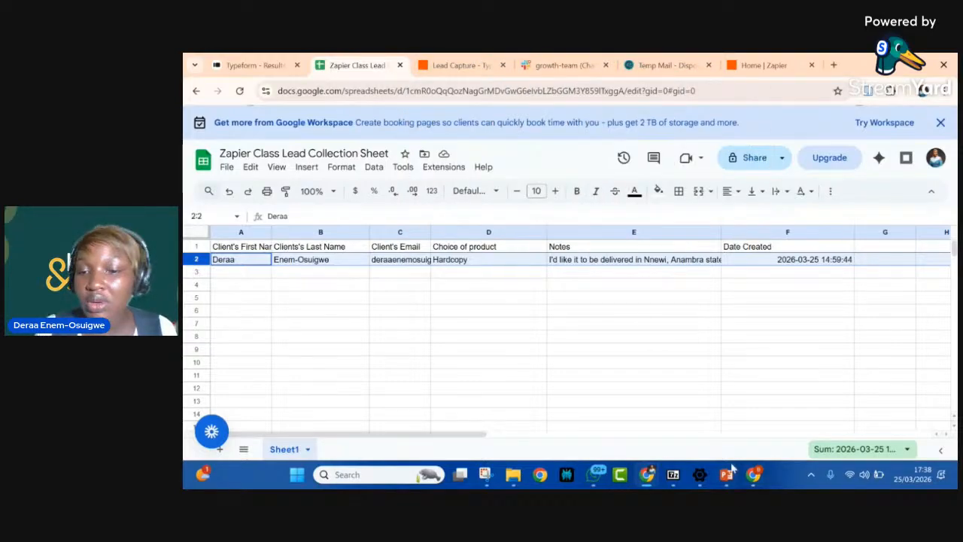
Step: Return to the Lead Capture - Typeform Zap in Zapier and close the Create Spreadsheet Row step
{"action": "mouse_move", "coordinate": [478, 62]}
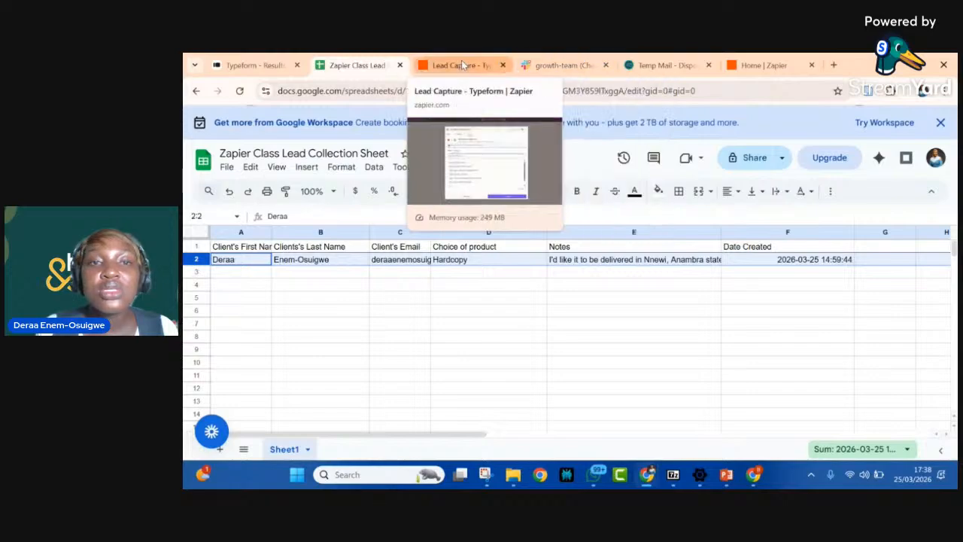
{"action": "left_click", "coordinate": [462, 64]}
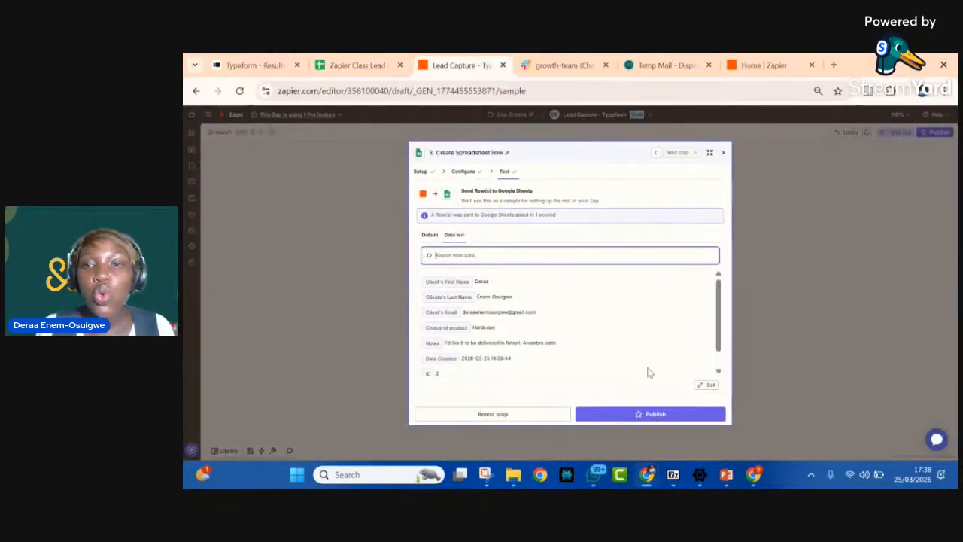
{"action": "left_click", "coordinate": [723, 155]}
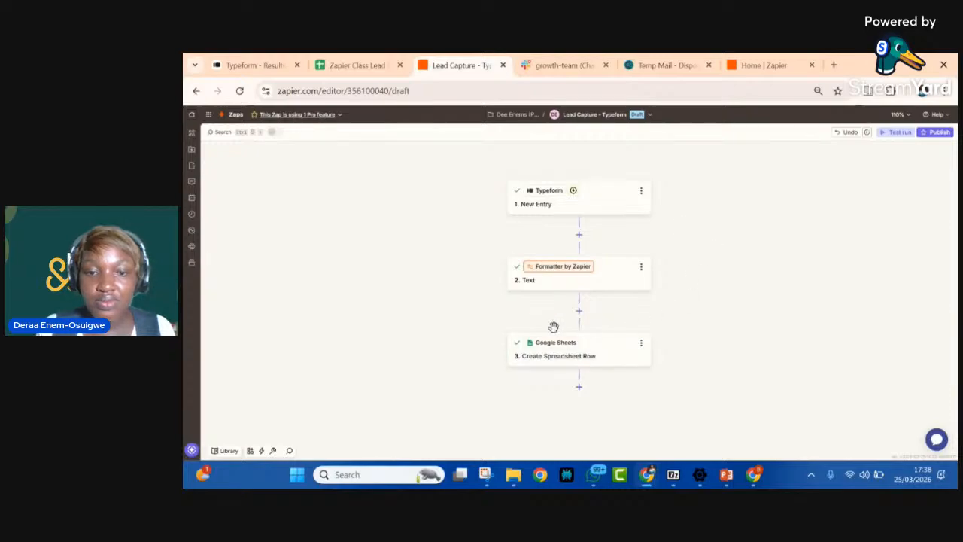
{"action": "scroll", "coordinate": [555, 355], "scroll_direction": "down", "scroll_amount": 1}
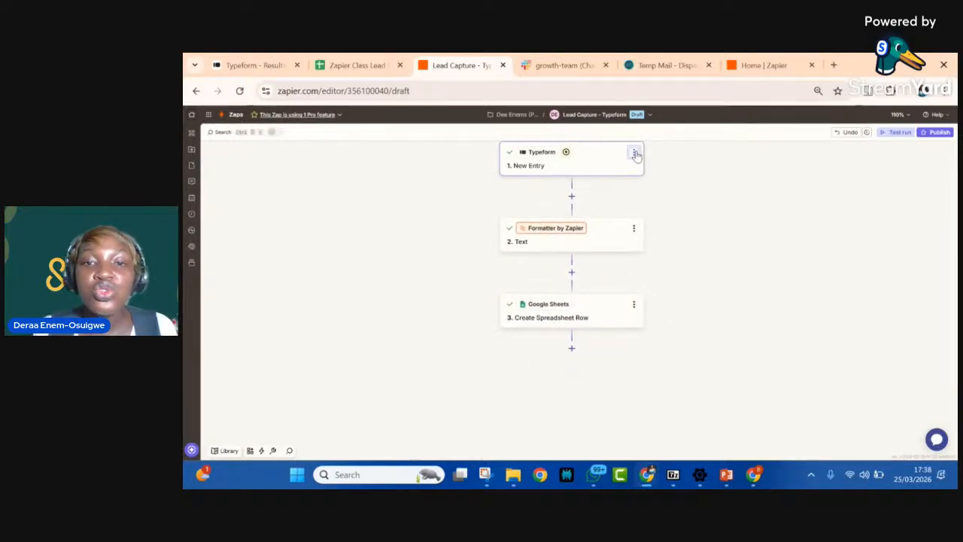
{"action": "left_click", "coordinate": [634, 153]}
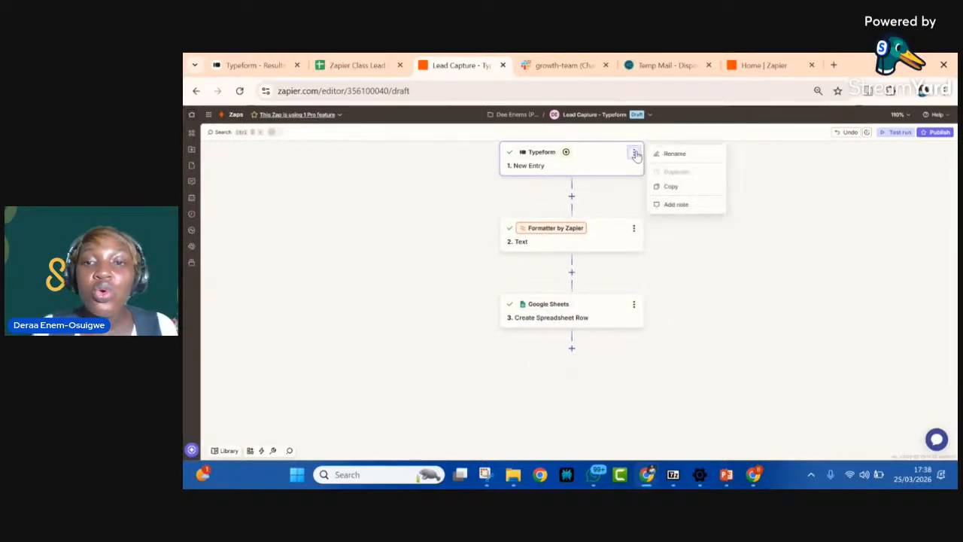
{"action": "left_click", "coordinate": [675, 155]}
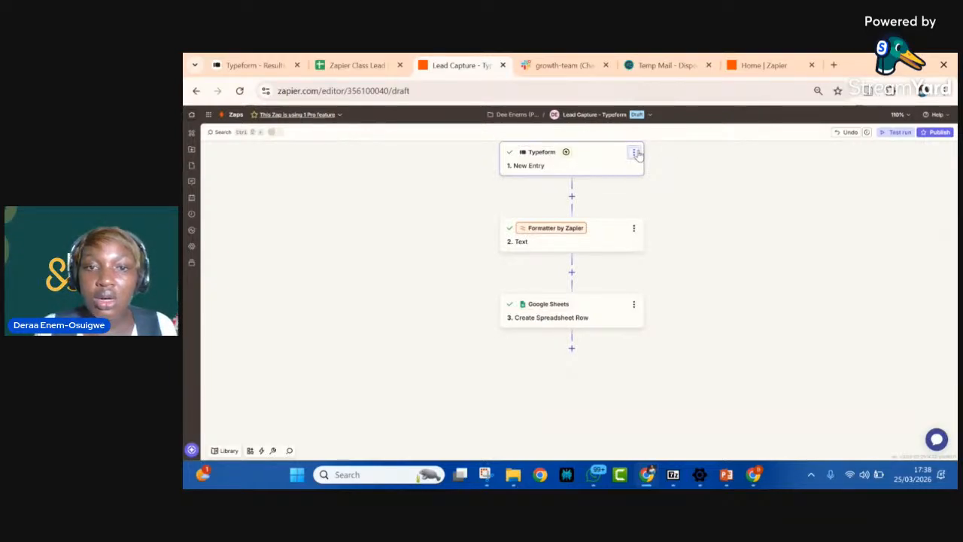
{"action": "left_click", "coordinate": [636, 152]}
{"action": "left_click", "coordinate": [666, 155]}
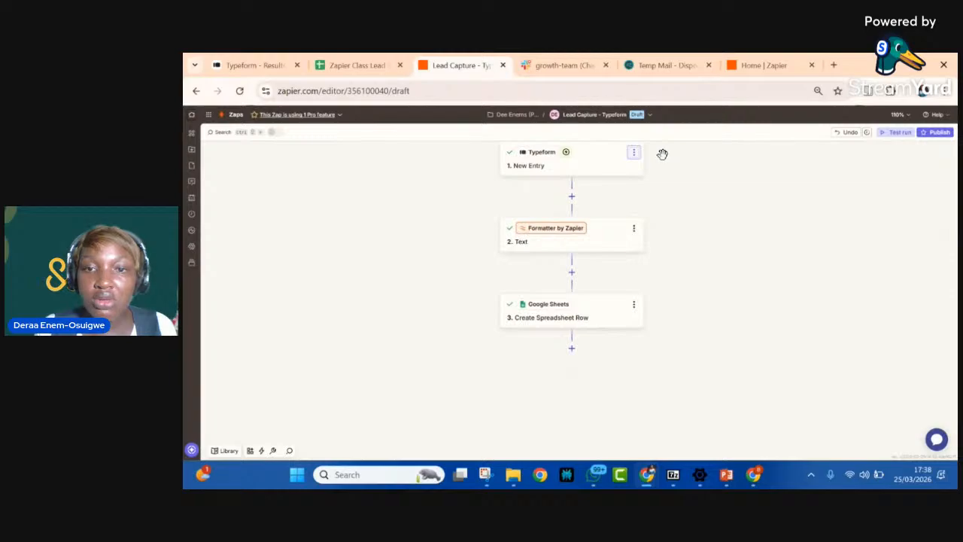
Step: Rename the Typeform trigger step to "New Entry from Typeform" and close it
{"action": "left_click", "coordinate": [552, 170]}
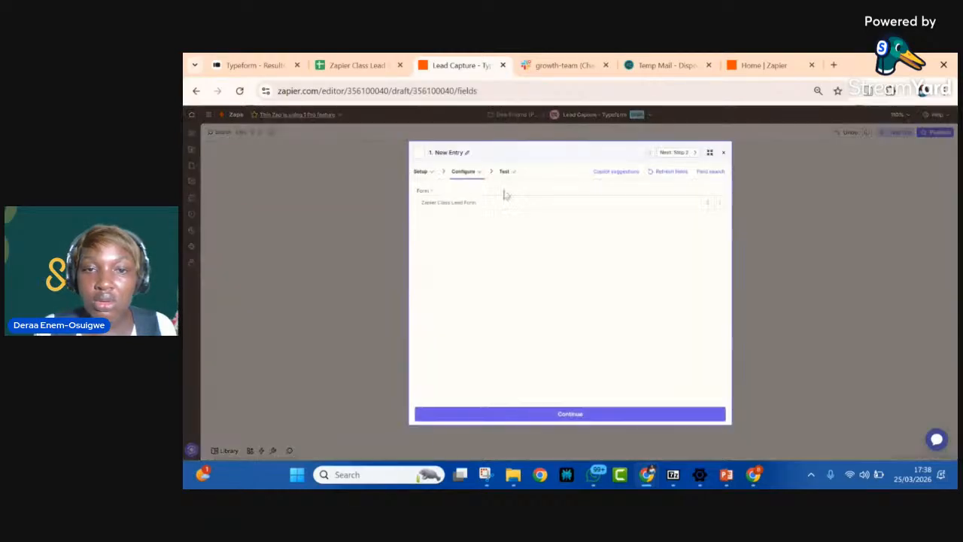
{"action": "left_click", "coordinate": [468, 153]}
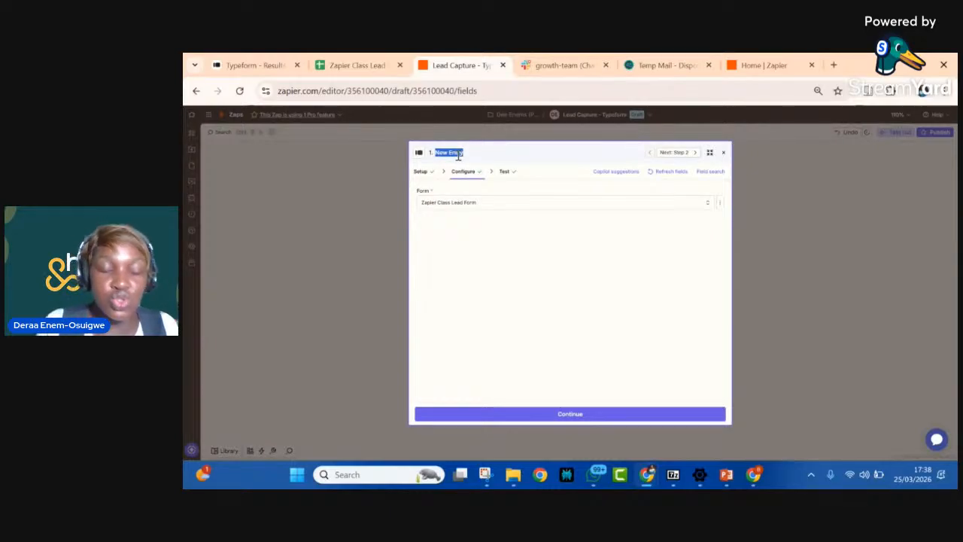
{"action": "left_click", "coordinate": [467, 154]}
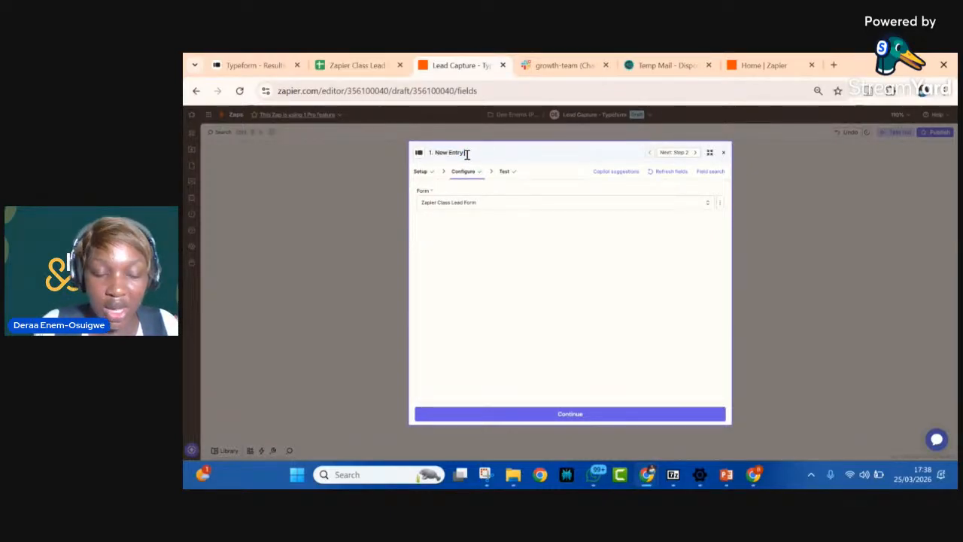
{"action": "type", "text": "from Typeform"}
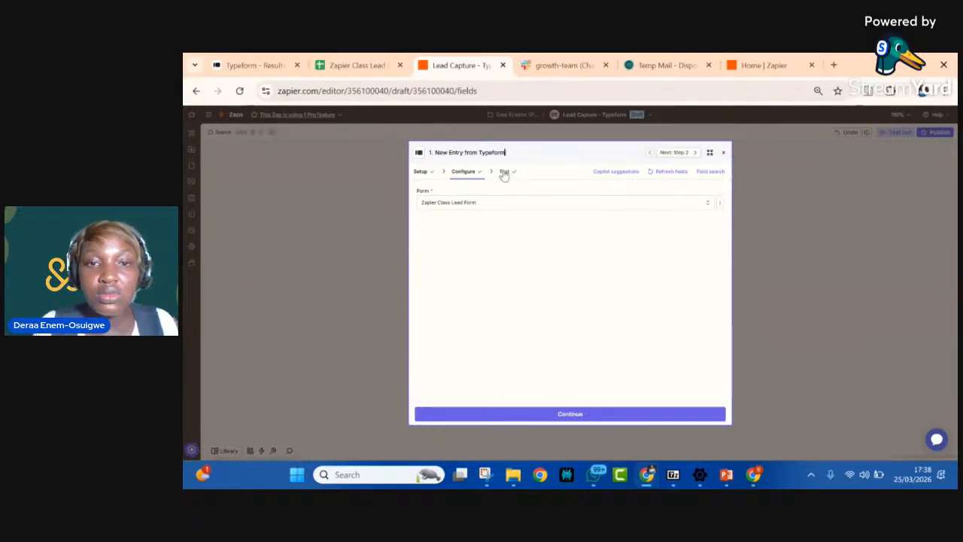
{"action": "left_click", "coordinate": [723, 154]}
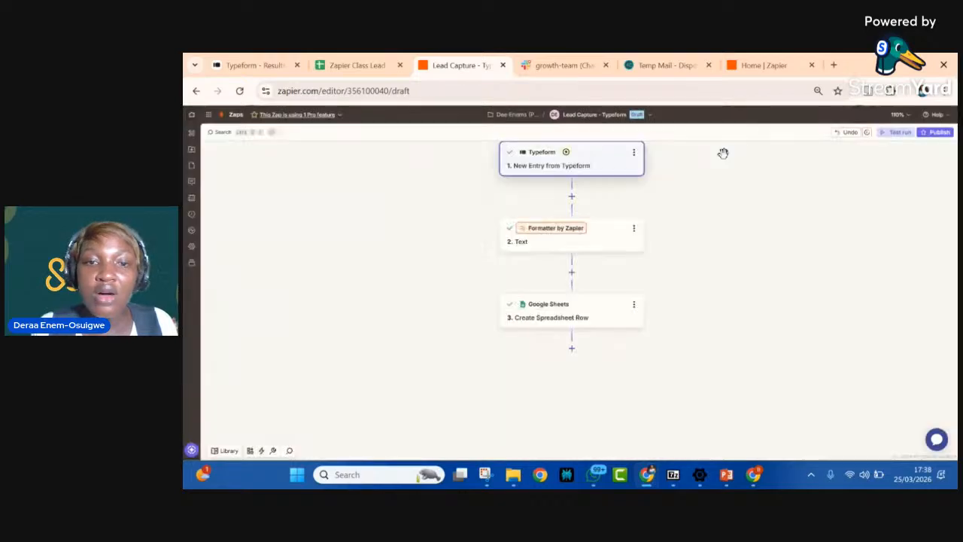
Step: Rename the Formatter by Zapier step to "Split Full name = First & Last Name"
{"action": "left_click", "coordinate": [635, 230]}
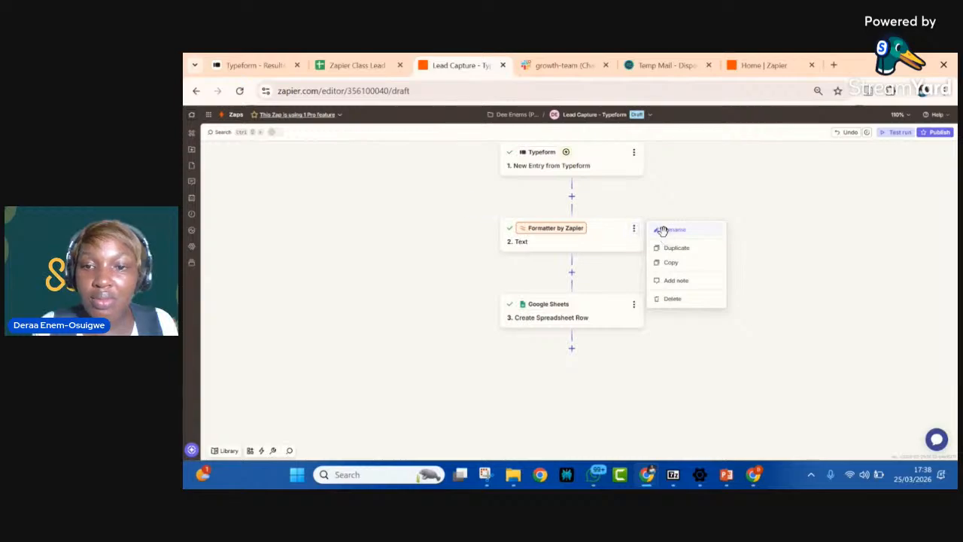
{"action": "left_click", "coordinate": [662, 230]}
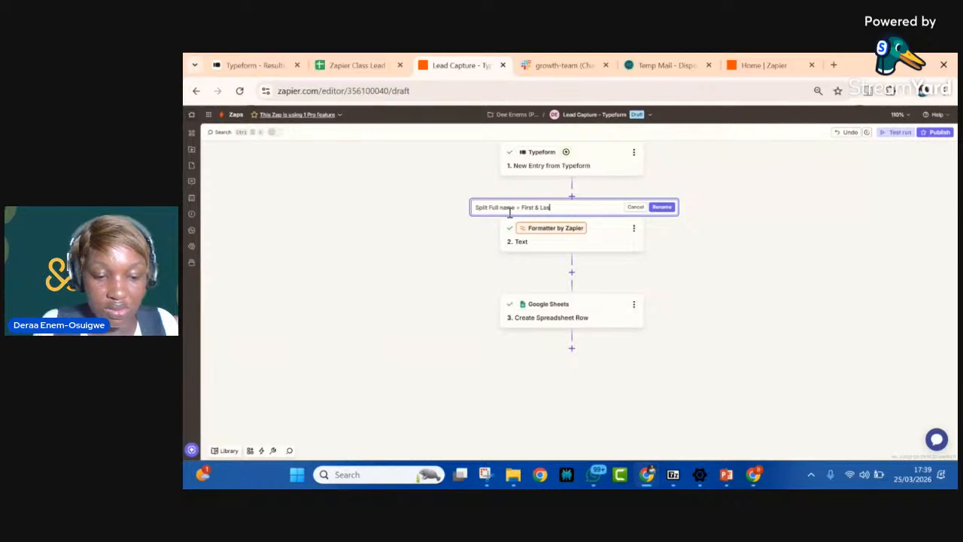
{"action": "type", "text": "ame"}
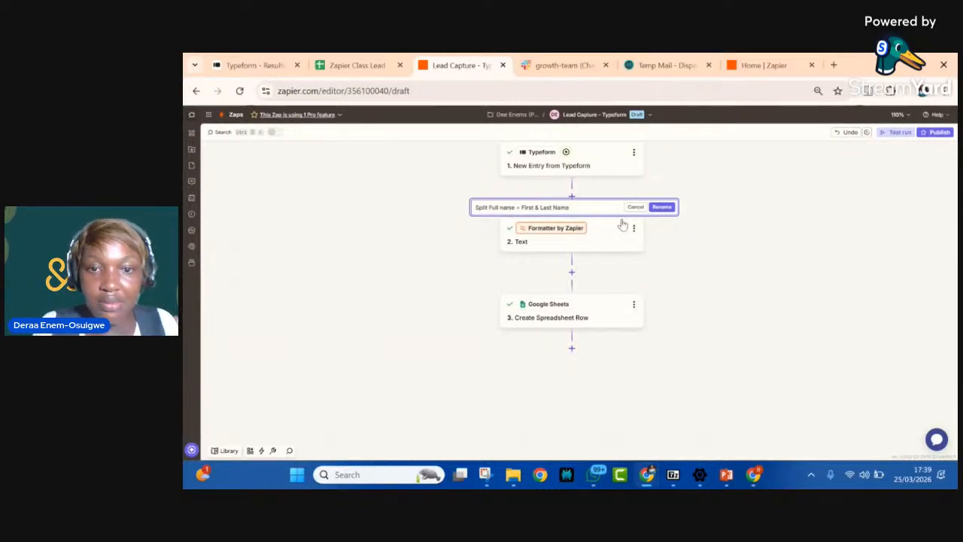
{"action": "left_click", "coordinate": [659, 207]}
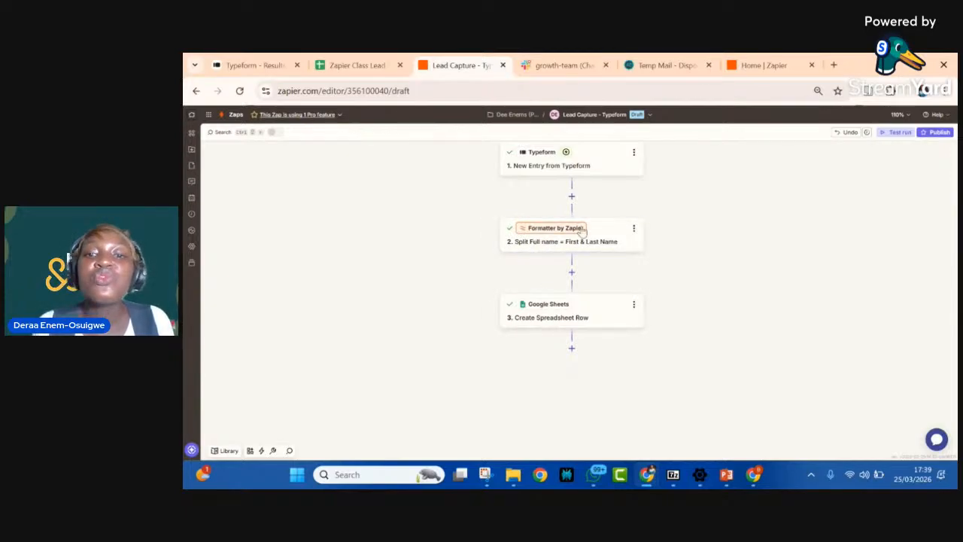
Step: Add a Gmail action with the Send Email event after the Google Sheets step and go to its field configuration
{"action": "scroll", "coordinate": [517, 305], "scroll_direction": "down", "scroll_amount": 1}
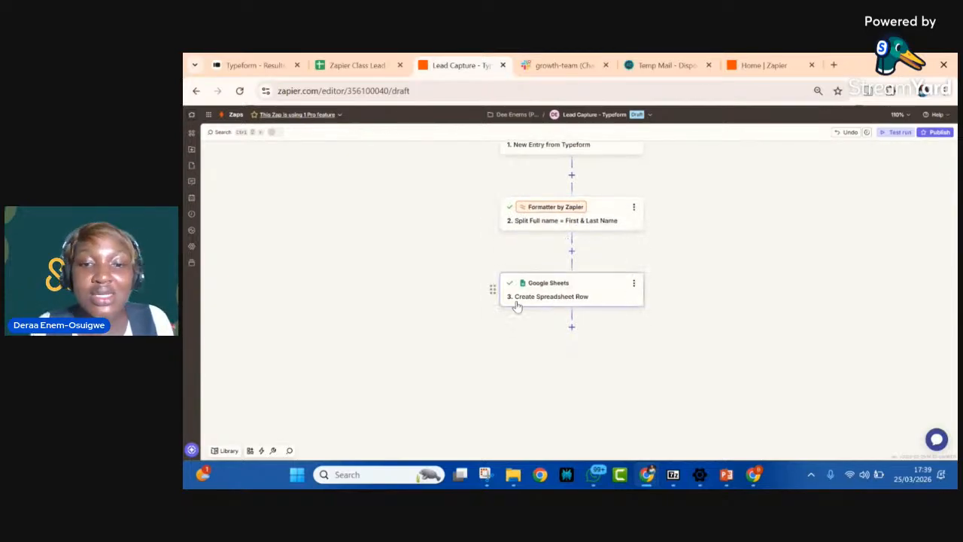
{"action": "left_click", "coordinate": [572, 328]}
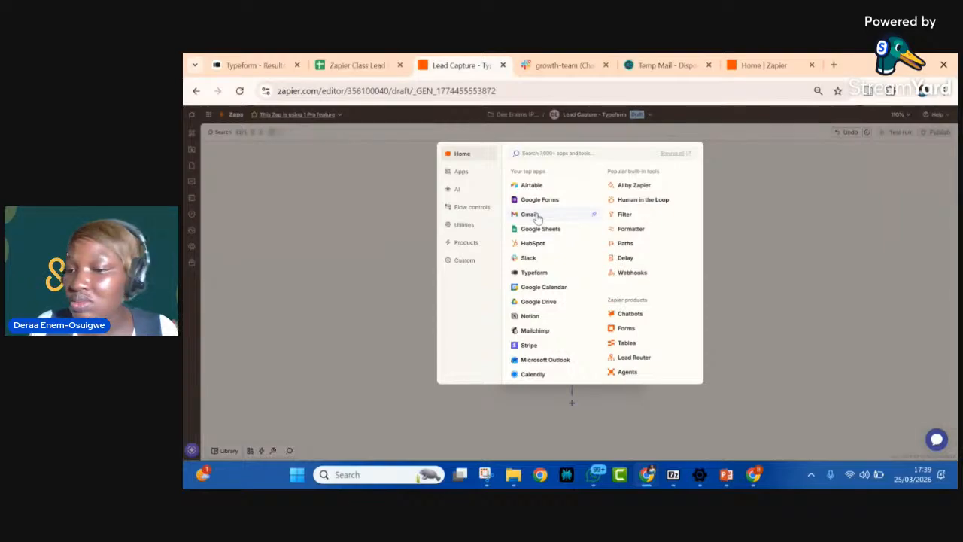
{"action": "left_click", "coordinate": [530, 214]}
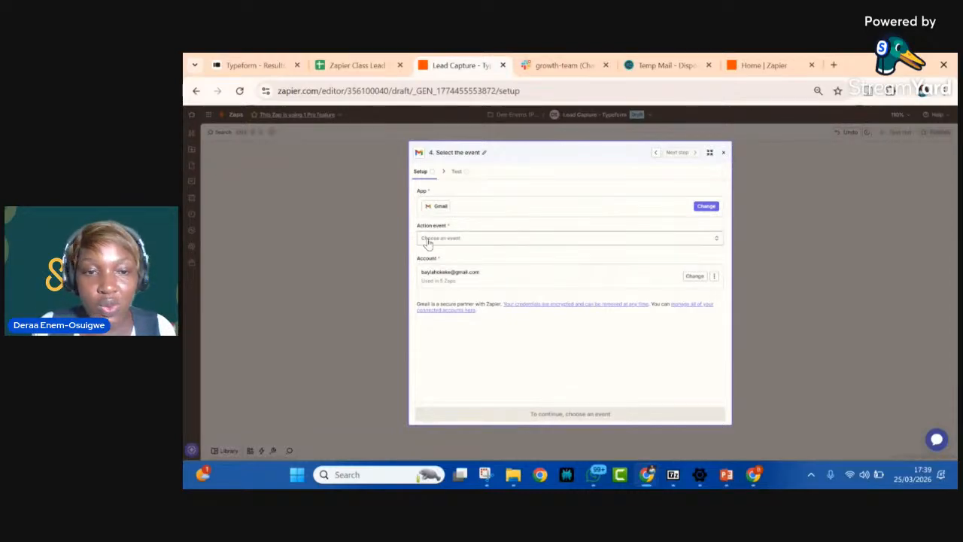
{"action": "left_click", "coordinate": [463, 238]}
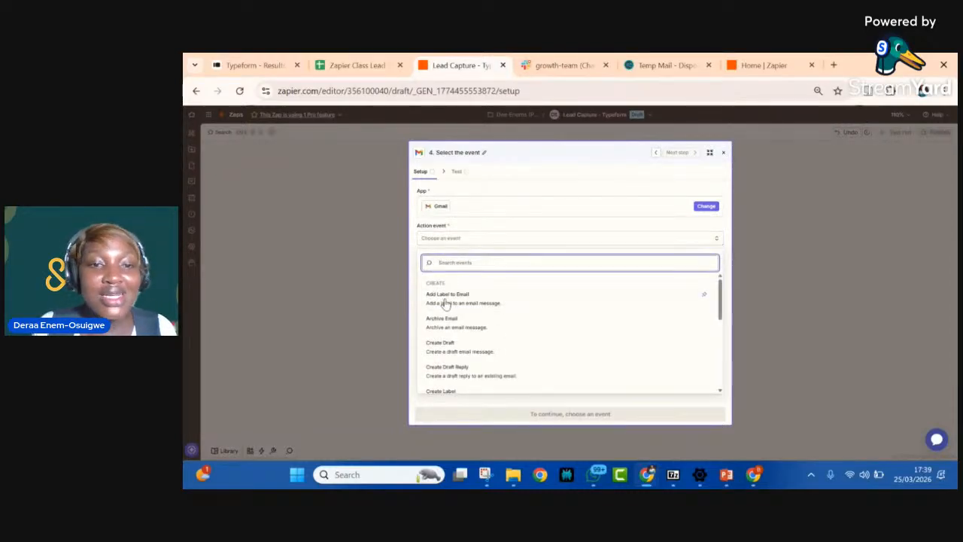
{"action": "scroll", "coordinate": [445, 319], "scroll_direction": "down", "scroll_amount": 2}
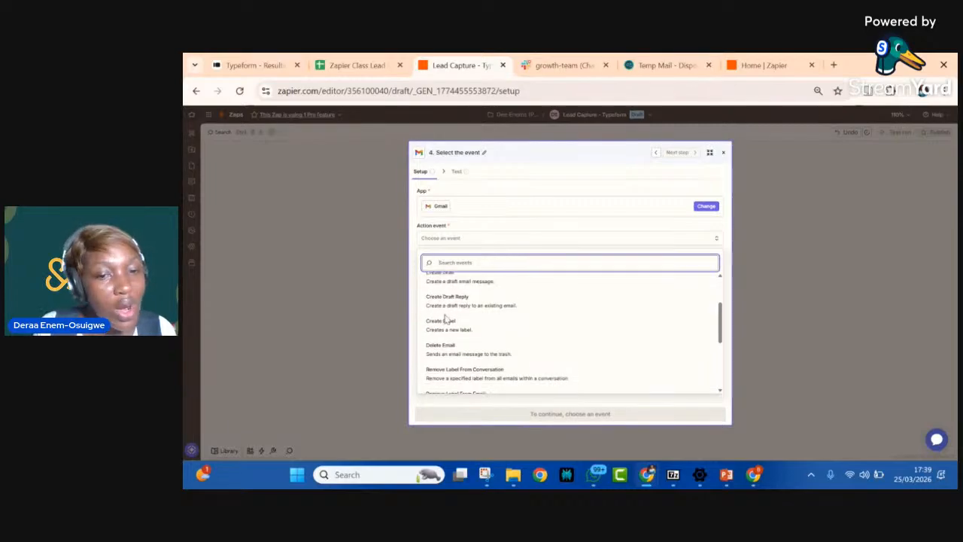
{"action": "scroll", "coordinate": [445, 319], "scroll_direction": "down", "scroll_amount": 5}
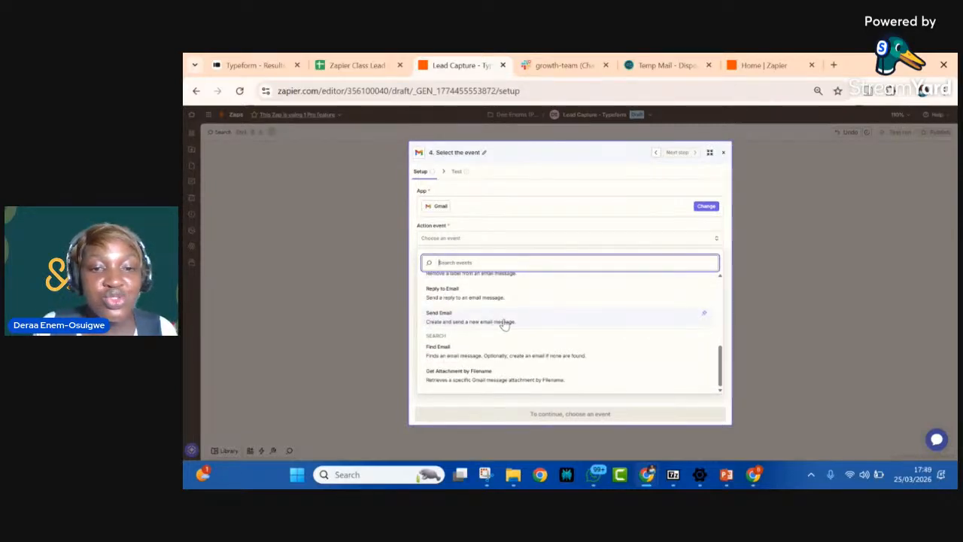
{"action": "left_click", "coordinate": [455, 322]}
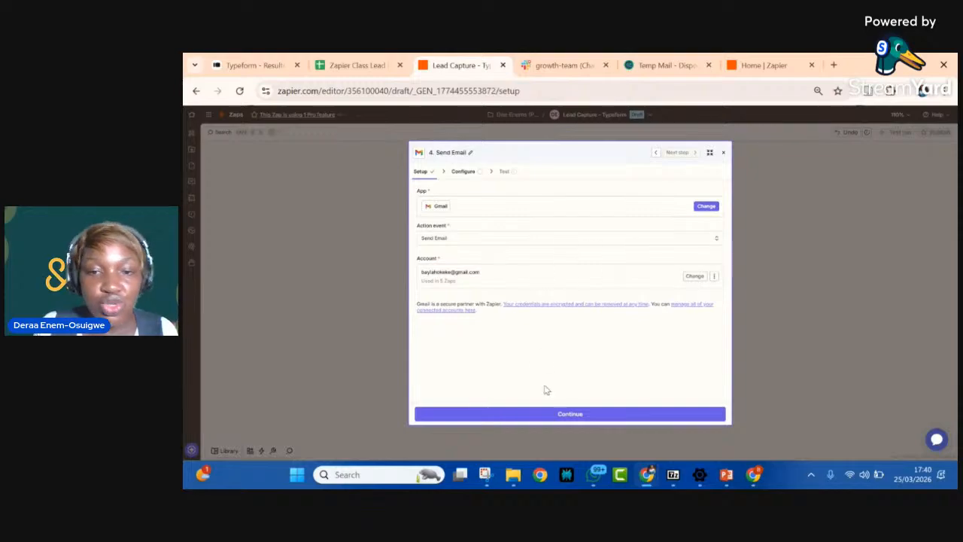
{"action": "left_click", "coordinate": [464, 173]}
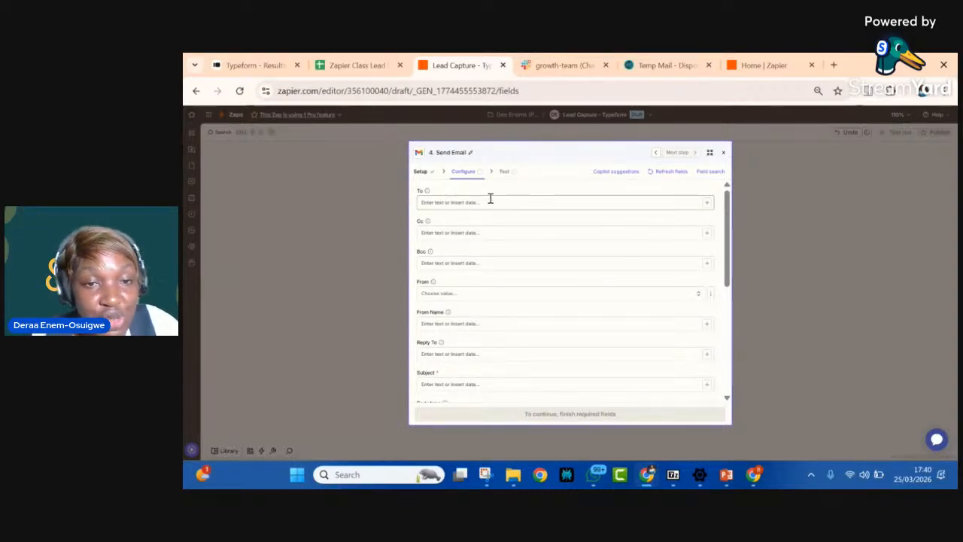
{"action": "left_click", "coordinate": [708, 203]}
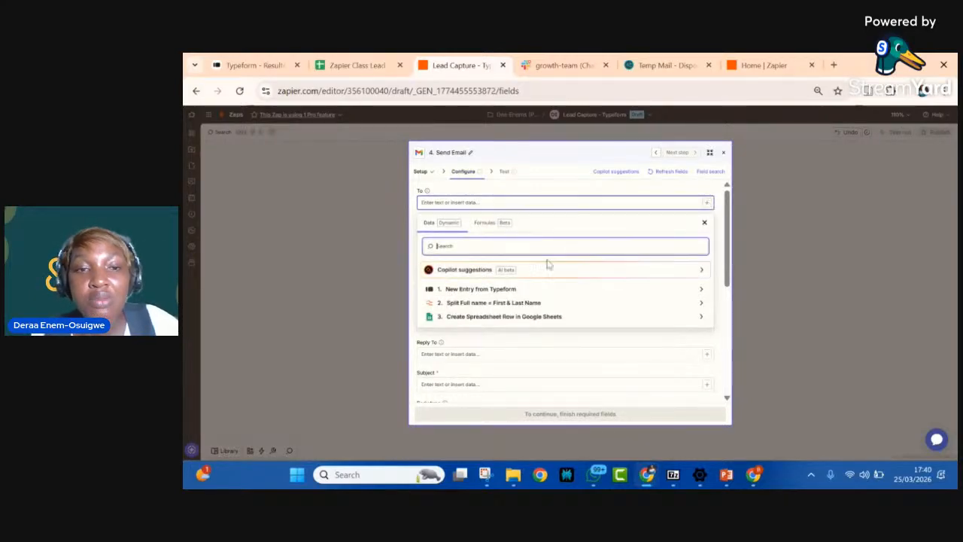
{"action": "left_click", "coordinate": [472, 288]}
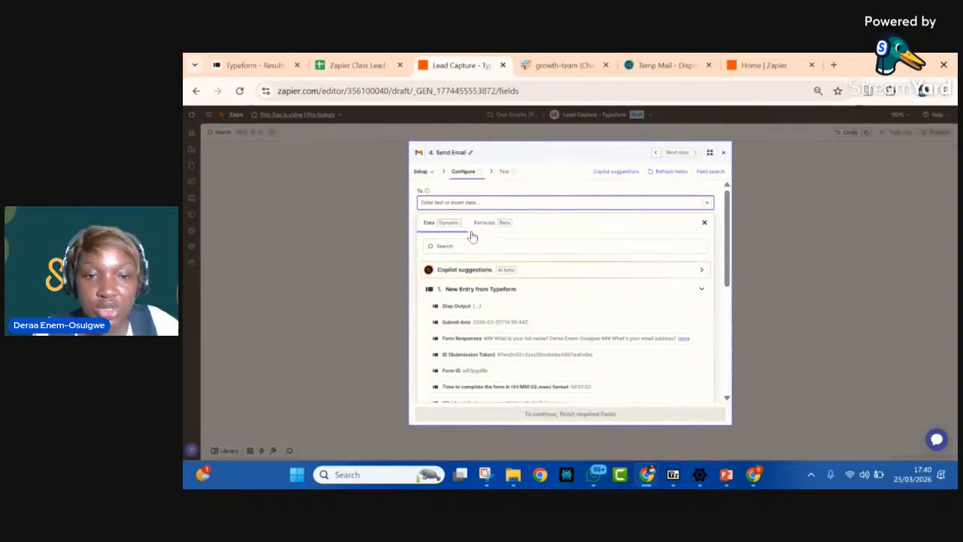
{"action": "left_click", "coordinate": [703, 224]}
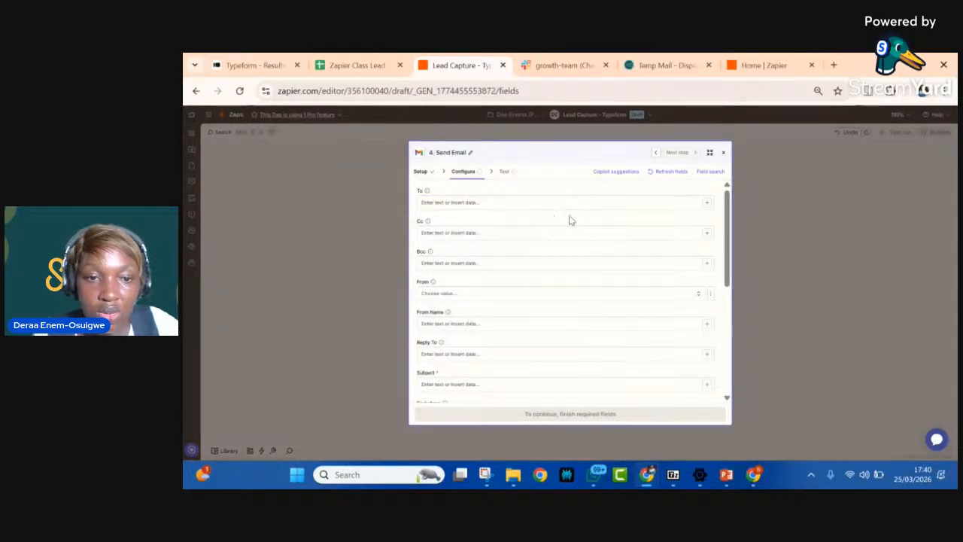
Step: Map the email's To field to the Client's Email value from the Create Spreadsheet Row step in Google Sheets
{"action": "left_click", "coordinate": [708, 204]}
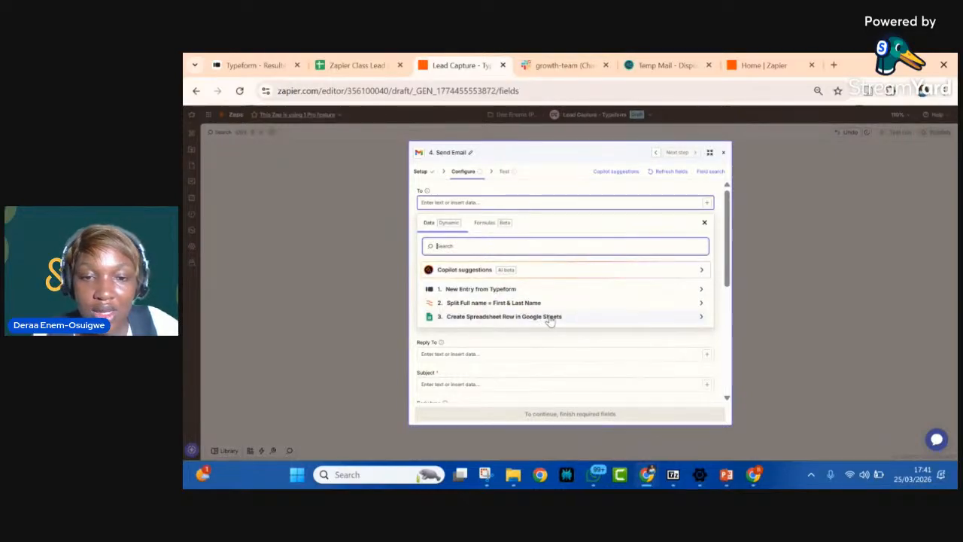
{"action": "left_click", "coordinate": [515, 292]}
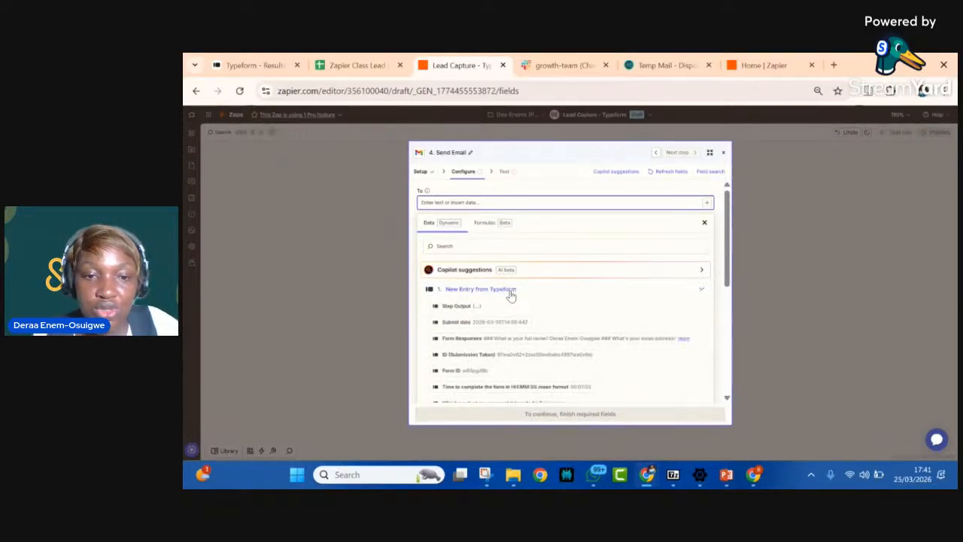
{"action": "scroll", "coordinate": [473, 336], "scroll_direction": "down", "scroll_amount": 2}
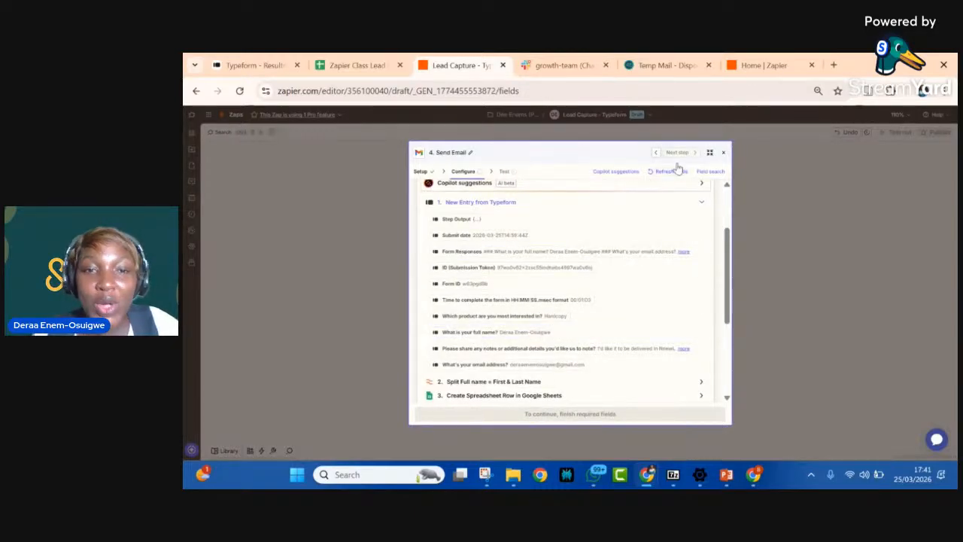
{"action": "scroll", "coordinate": [538, 230], "scroll_direction": "up", "scroll_amount": 3}
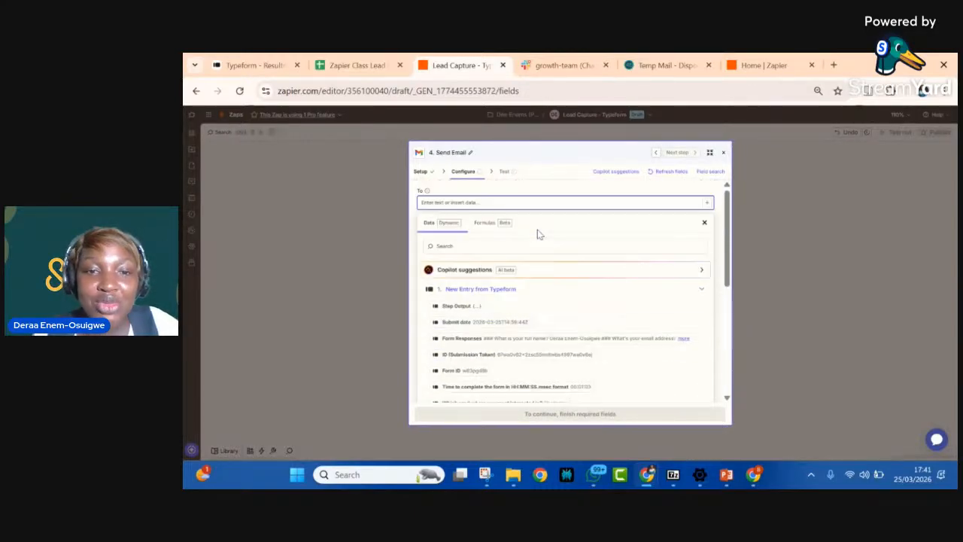
{"action": "left_click", "coordinate": [699, 288]}
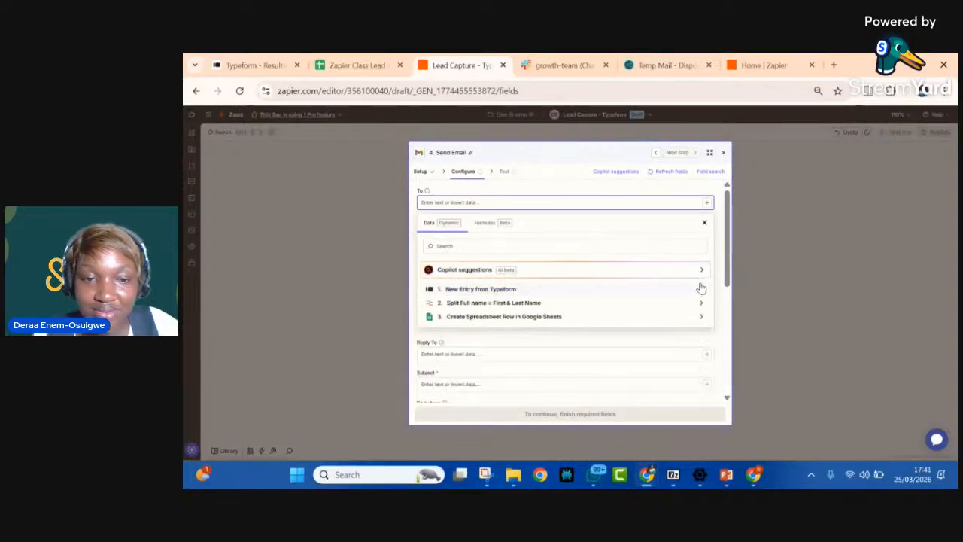
{"action": "left_click", "coordinate": [548, 319]}
{"action": "scroll", "coordinate": [464, 359], "scroll_direction": "down", "scroll_amount": 1}
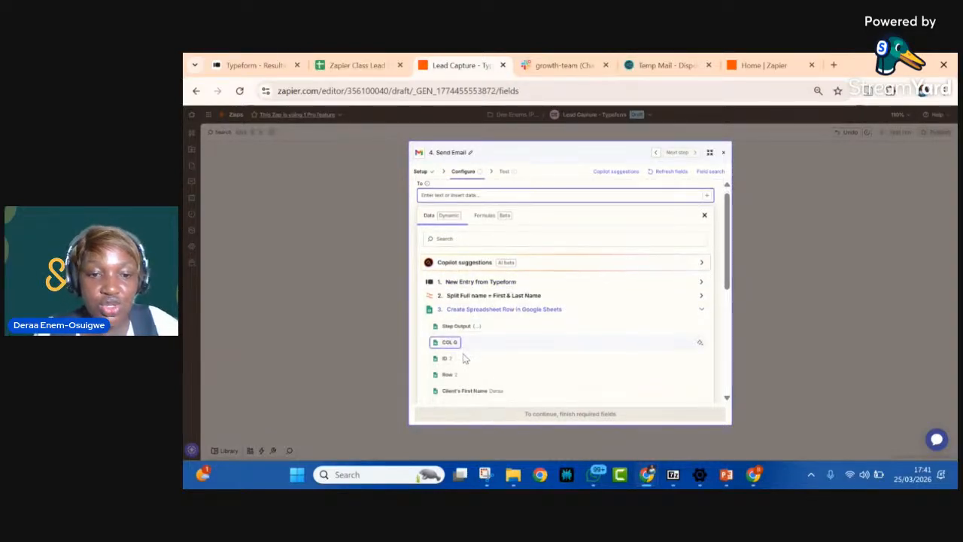
{"action": "scroll", "coordinate": [463, 358], "scroll_direction": "down", "scroll_amount": 5}
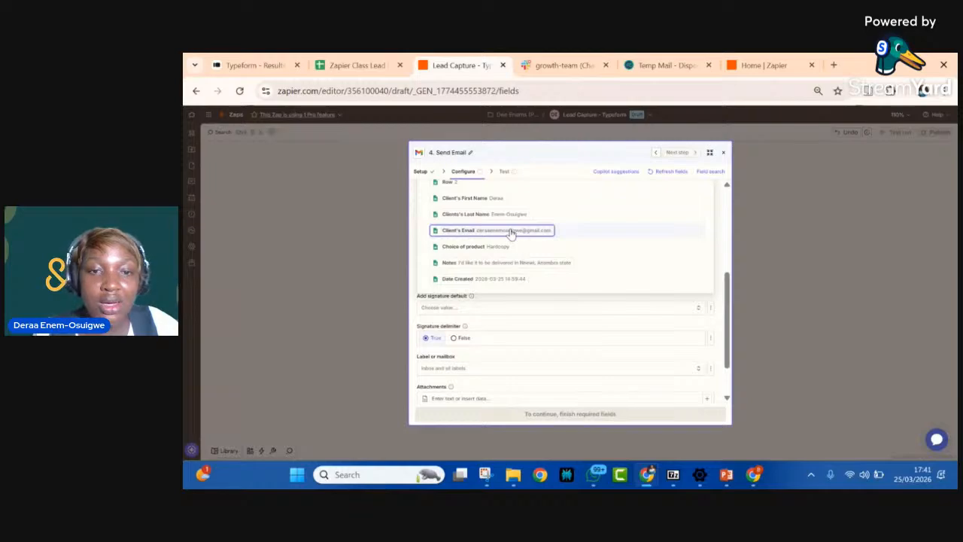
{"action": "left_click", "coordinate": [723, 253]}
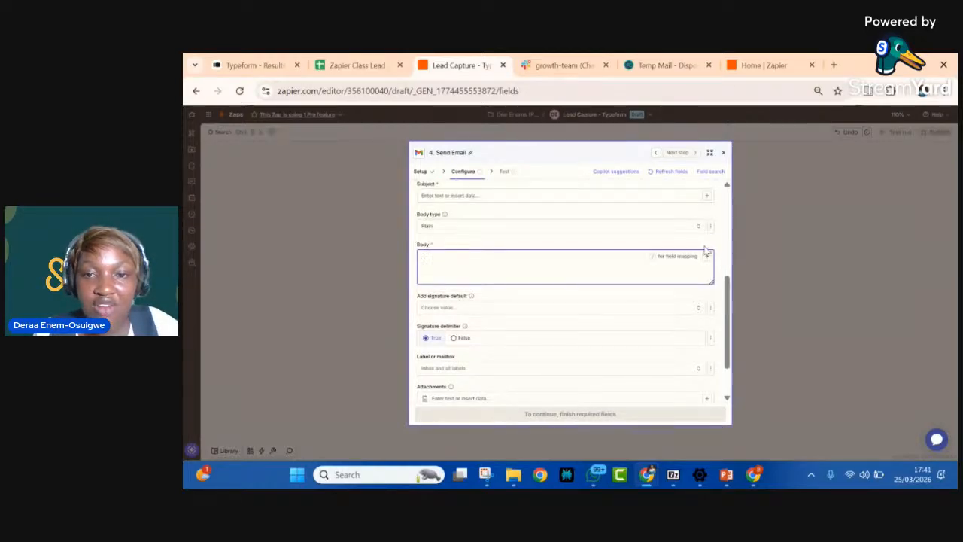
{"action": "scroll", "coordinate": [505, 211], "scroll_direction": "up", "scroll_amount": 5}
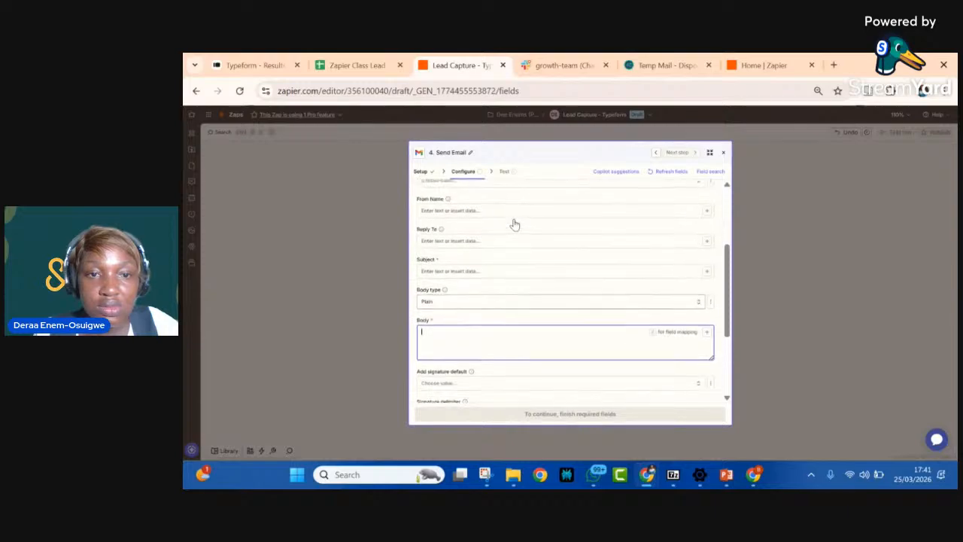
{"action": "scroll", "coordinate": [515, 225], "scroll_direction": "up", "scroll_amount": 2}
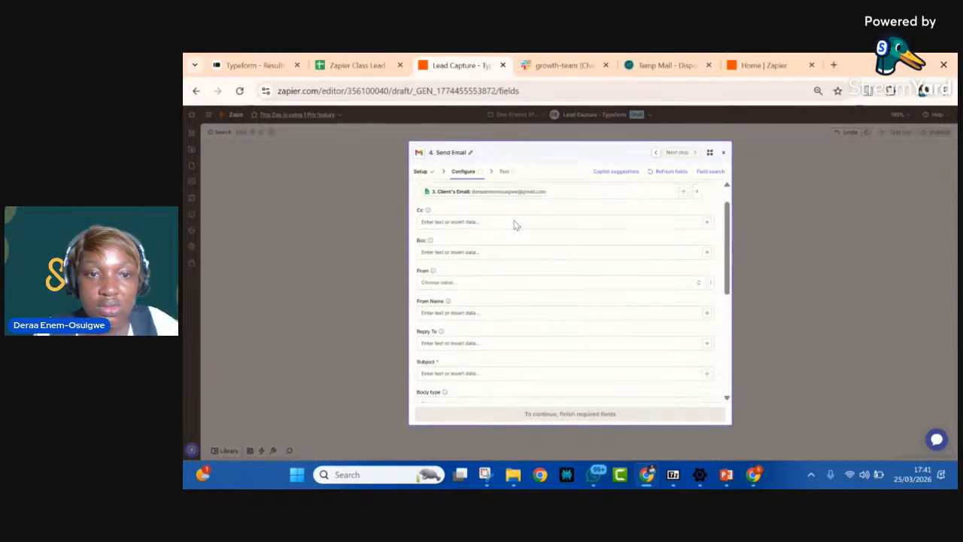
{"action": "scroll", "coordinate": [529, 211], "scroll_direction": "up", "scroll_amount": 2}
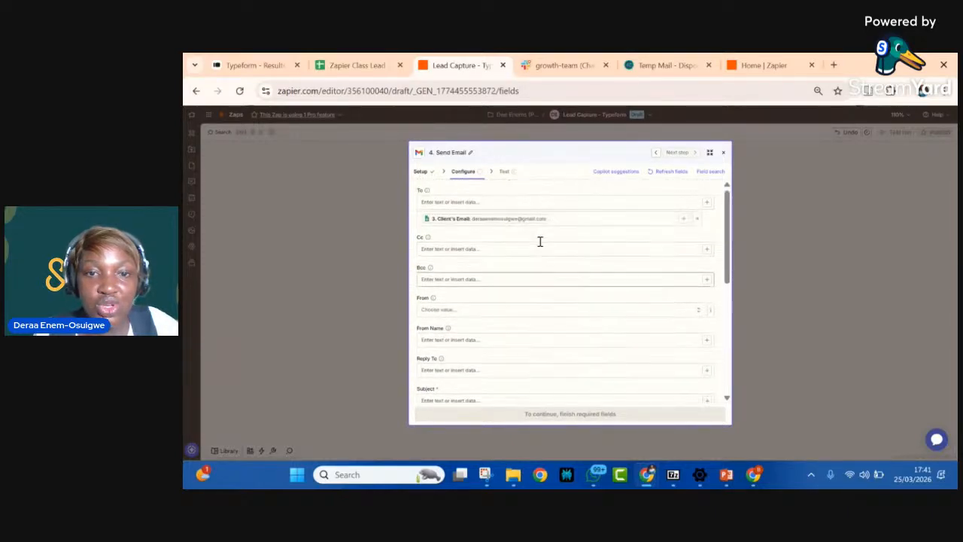
Step: Open the Subject field of the Send Email step for editing
{"action": "scroll", "coordinate": [547, 299], "scroll_direction": "down", "scroll_amount": 3}
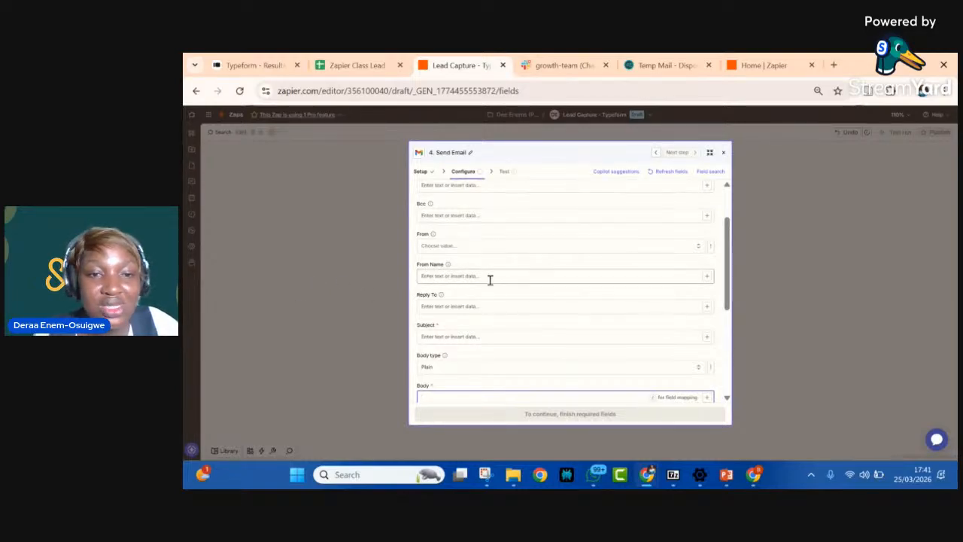
{"action": "left_click", "coordinate": [449, 340]}
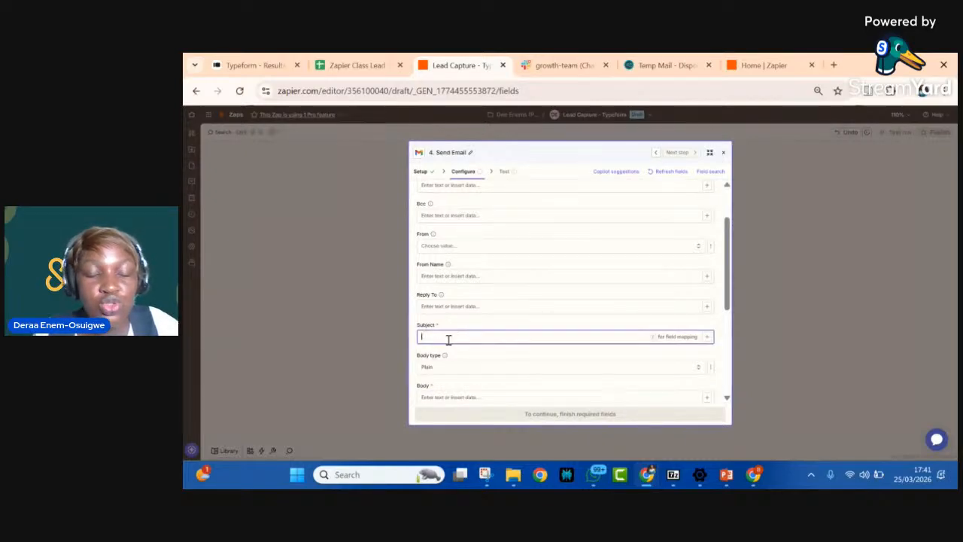
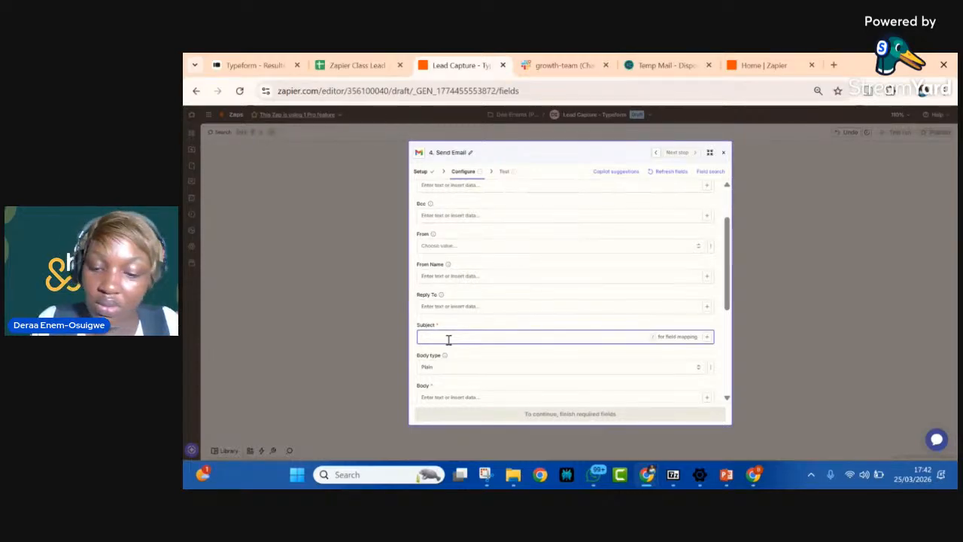
{"action": "type", "text": "W"}
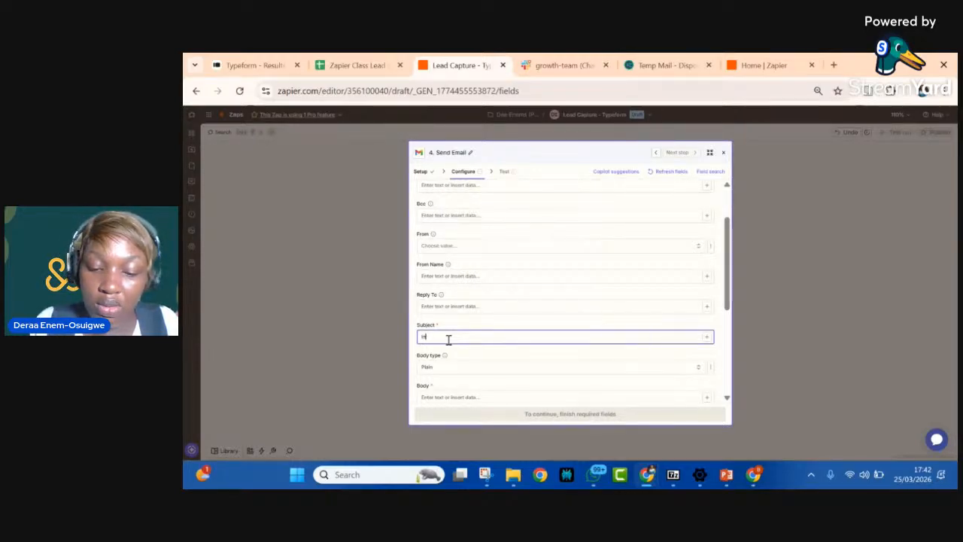
{"action": "type", "text": "nterested"}
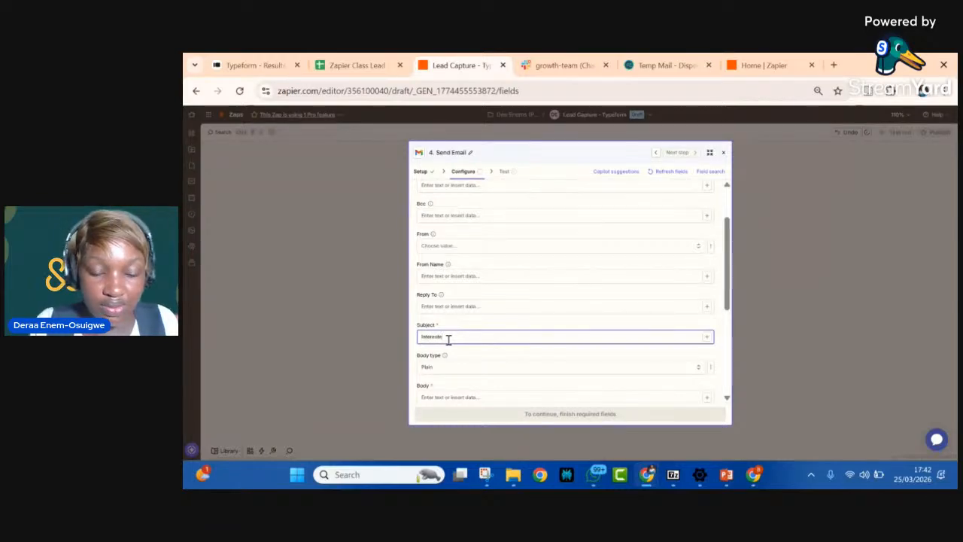
{"action": "type", "text": " Ref"}
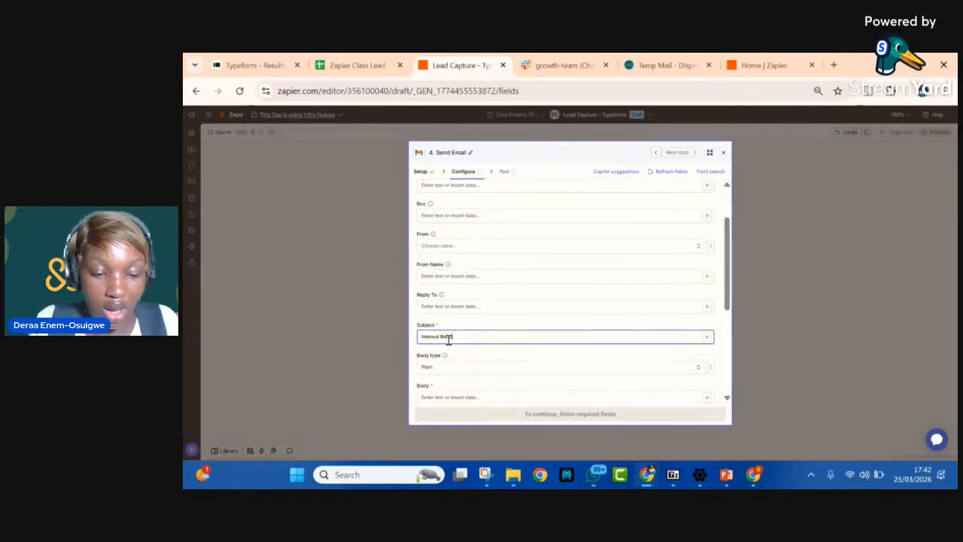
{"action": "type", "text": "eived"}
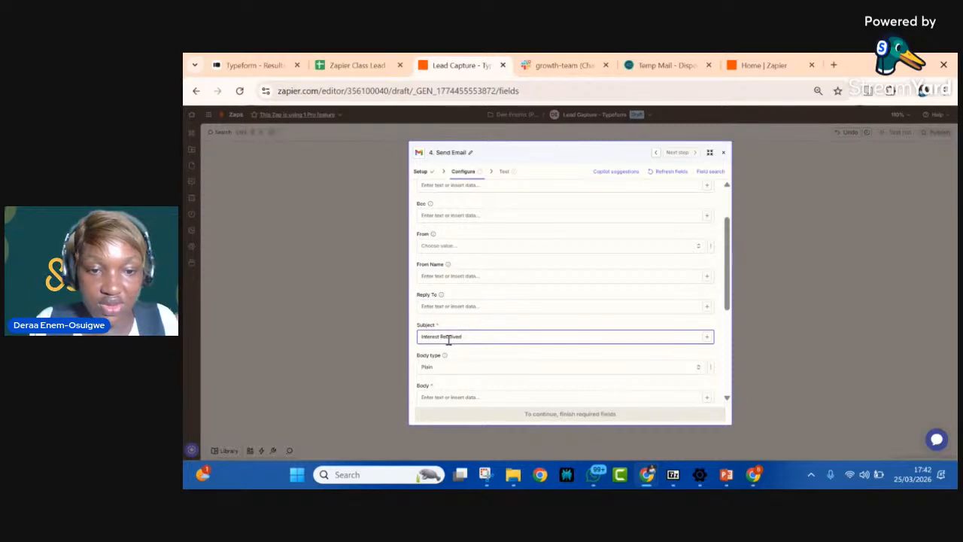
{"action": "type", "text": "d"}
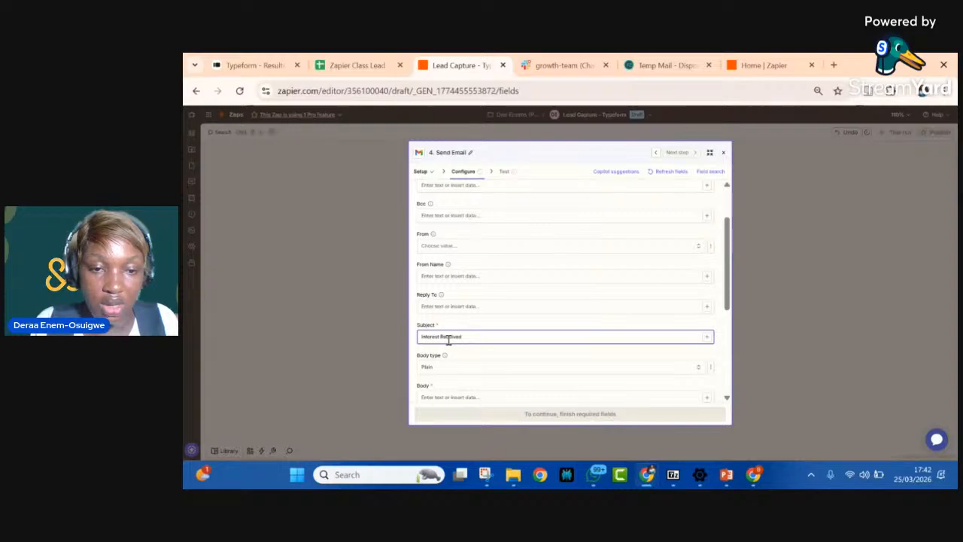
{"action": "key", "text": "BackSpace"}
{"action": "key", "text": "BackSpace"}
{"action": "key", "text": "BackSpace"}
{"action": "key", "text": "BackSpace"}
{"action": "key", "text": "BackSpace"}
{"action": "key", "text": "BackSpace"}
{"action": "key", "text": "BackSpace"}
{"action": "key", "text": "BackSpace"}
{"action": "key", "text": "BackSpace"}
{"action": "key", "text": "BackSpace"}
{"action": "key", "text": "BackSpace"}
{"action": "key", "text": "BackSpace"}
{"action": "key", "text": "BackSpace"}
{"action": "key", "text": "BackSpace"}
{"action": "key", "text": "BackSpace"}
{"action": "key", "text": "BackSpace"}
{"action": "key", "text": "BackSpace"}
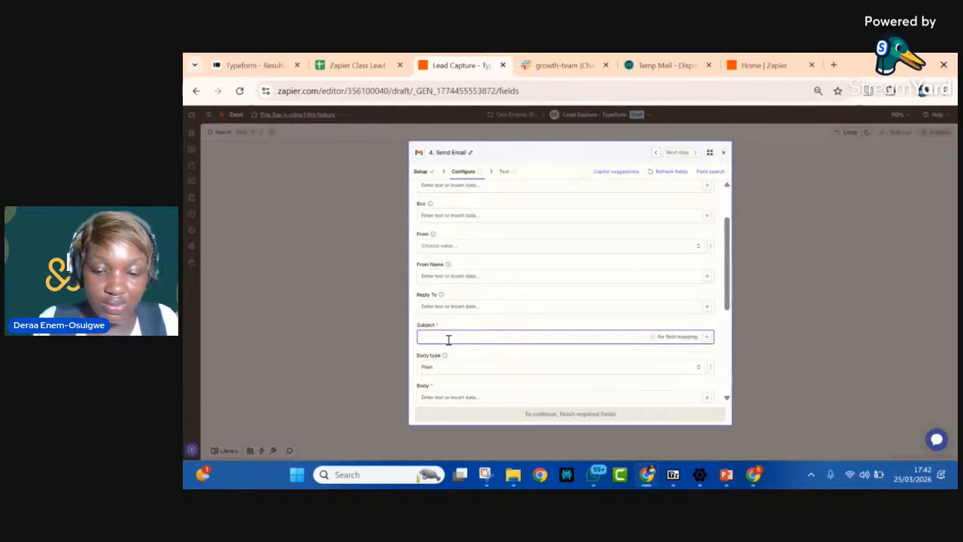
Step: Set the subject of the Send Email step to "Interest Received"
{"action": "type", "text": "Interest"}
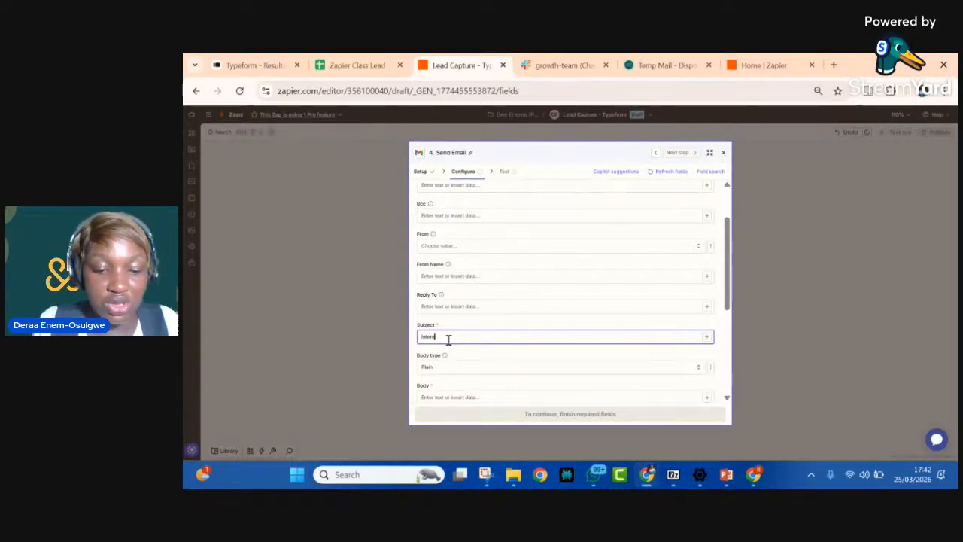
{"action": "type", "text": " Received"}
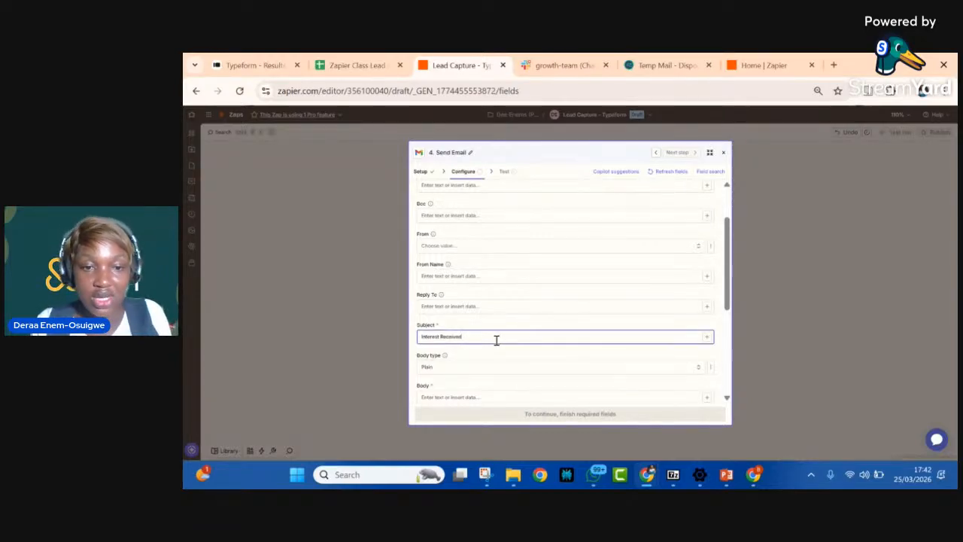
Step: Begin the email body with "Hello", the Output Item 1 value from the "Split Full name = First & Last Name" step, and a comma
{"action": "scroll", "coordinate": [496, 340], "scroll_direction": "down", "scroll_amount": 2}
{"action": "scroll", "coordinate": [497, 344], "scroll_direction": "down", "scroll_amount": 1}
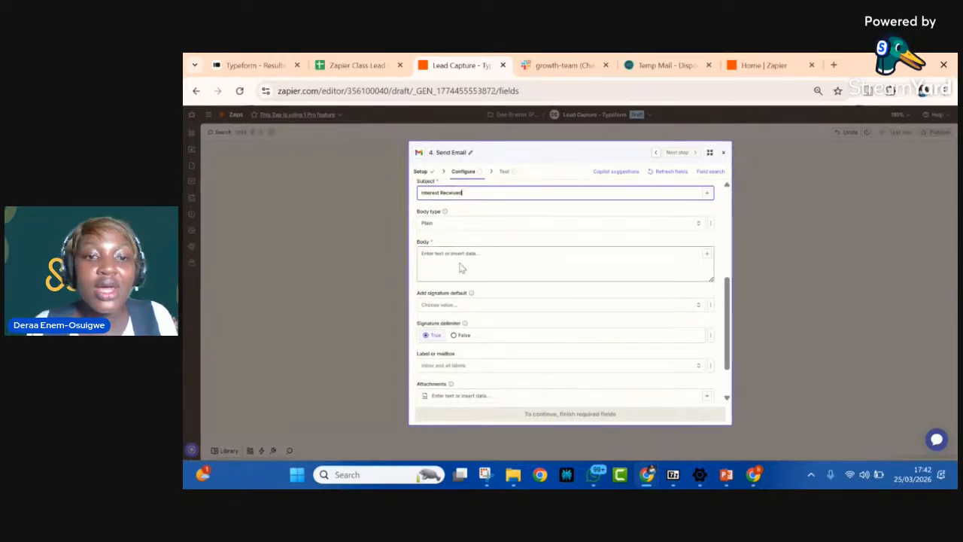
{"action": "scroll", "coordinate": [461, 268], "scroll_direction": "up", "scroll_amount": 1}
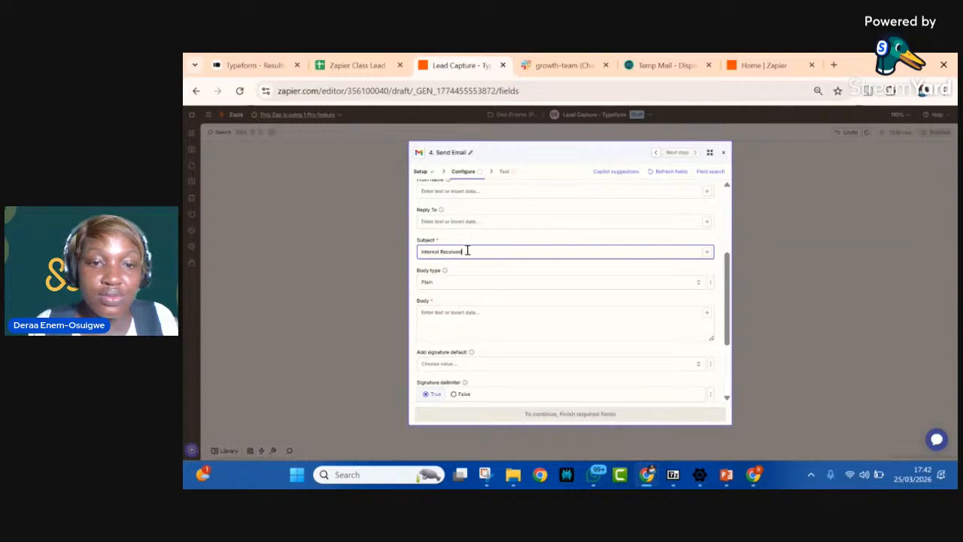
{"action": "left_click", "coordinate": [459, 331]}
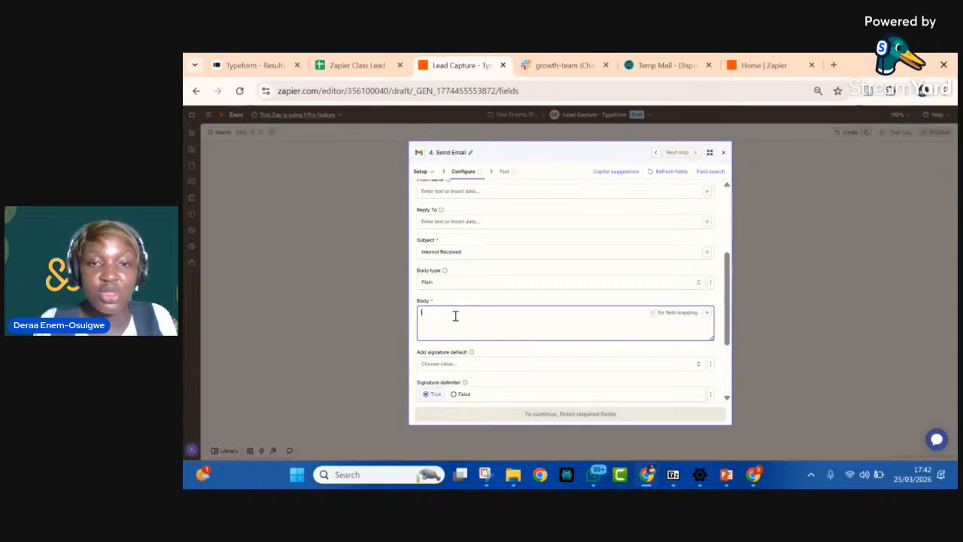
{"action": "type", "text": "H"}
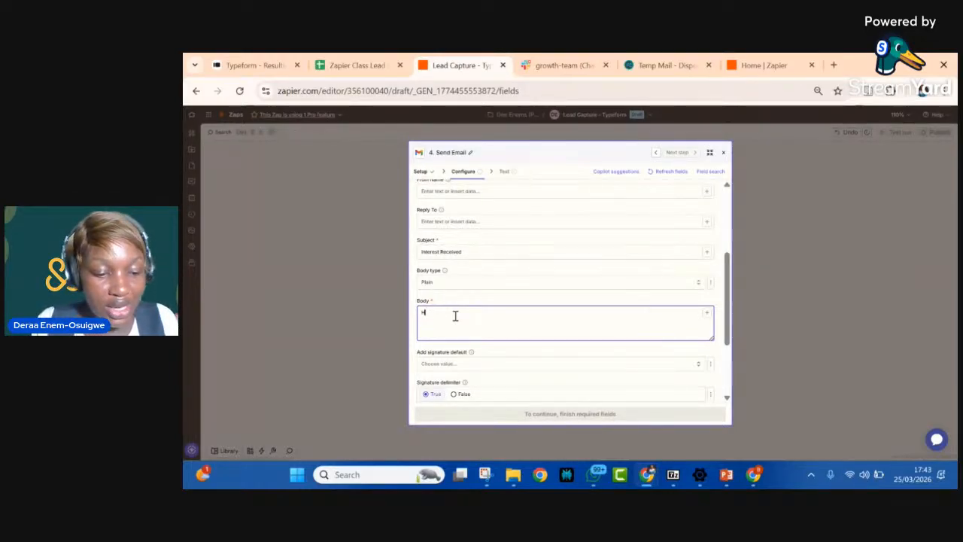
{"action": "type", "text": "ello"}
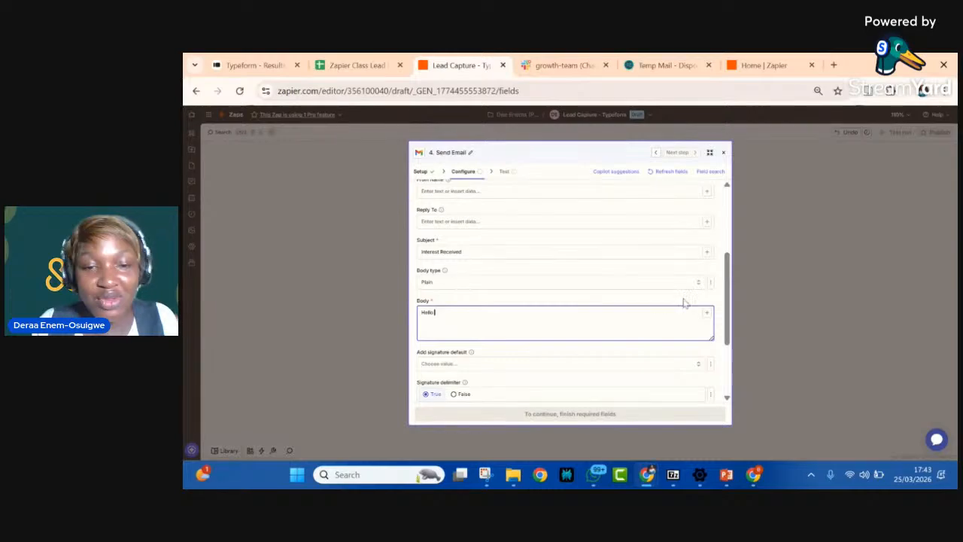
{"action": "left_click", "coordinate": [708, 313]}
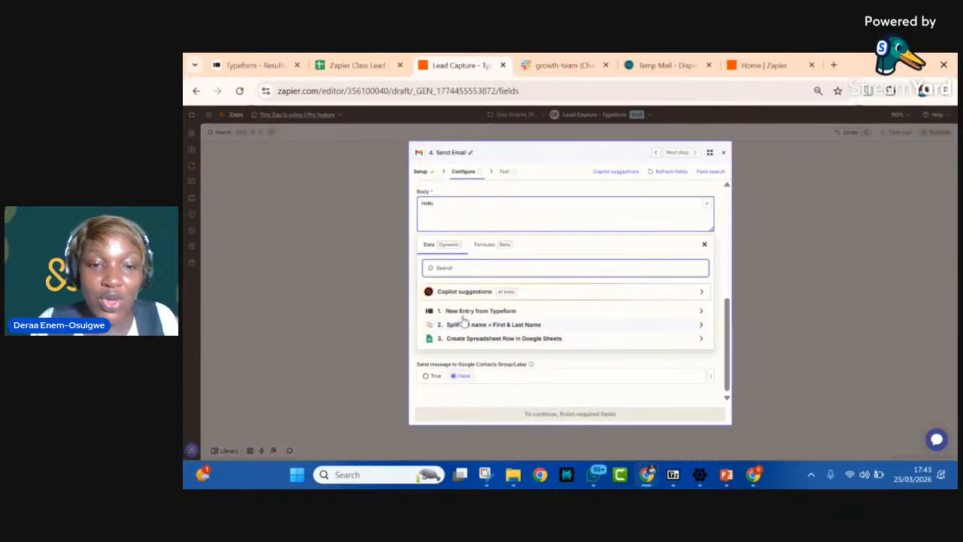
{"action": "left_click", "coordinate": [457, 326]}
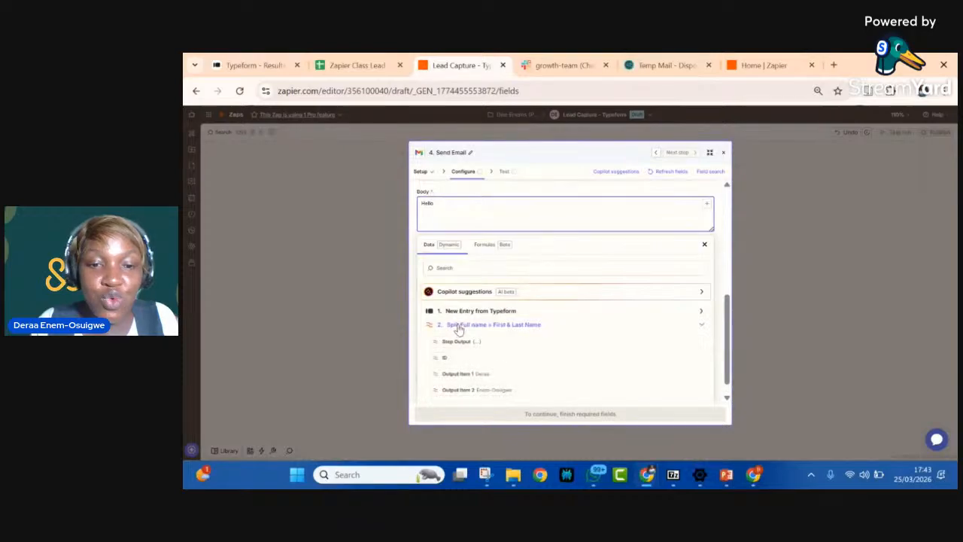
{"action": "left_click", "coordinate": [458, 372]}
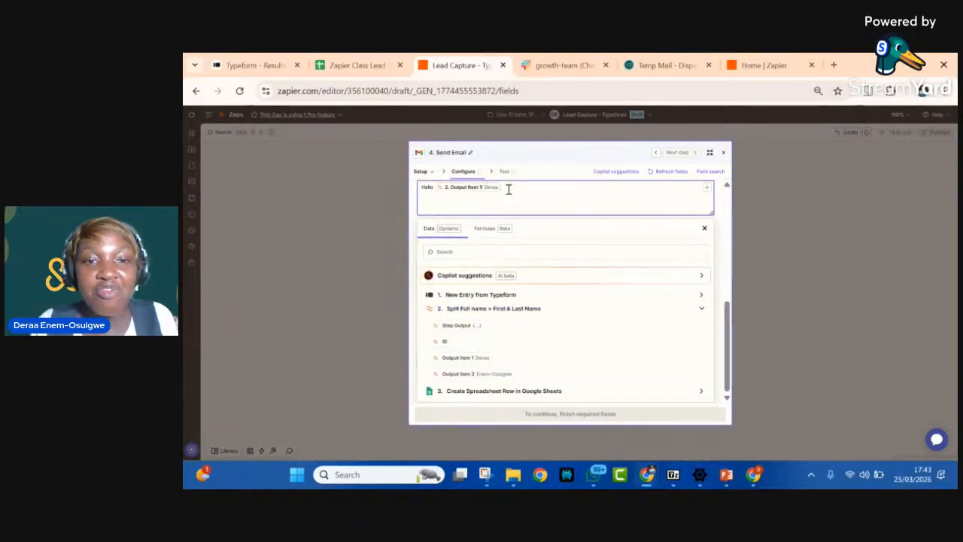
{"action": "type", "text": ",  "}
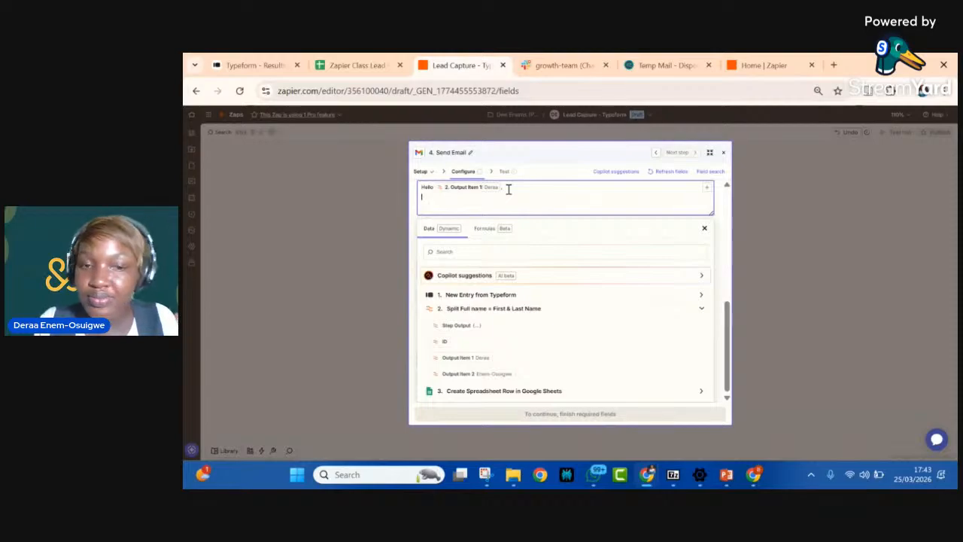
{"action": "type", "text": "We rece"}
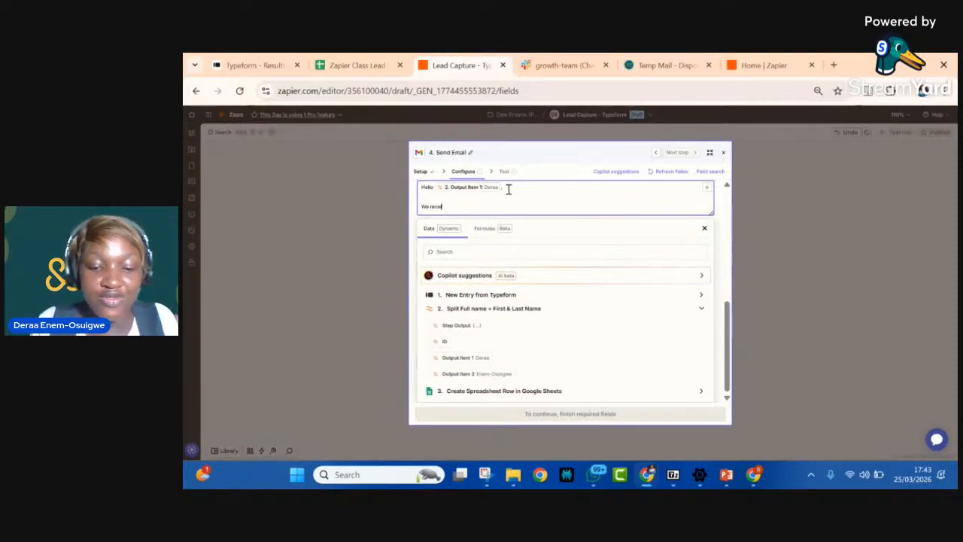
{"action": "type", "text": "ived yo"}
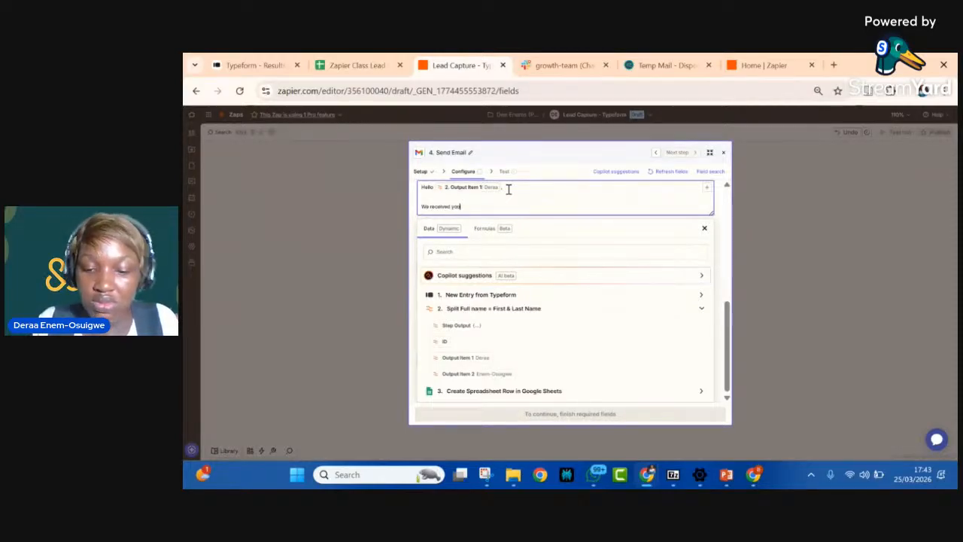
{"action": "type", "text": "ur"}
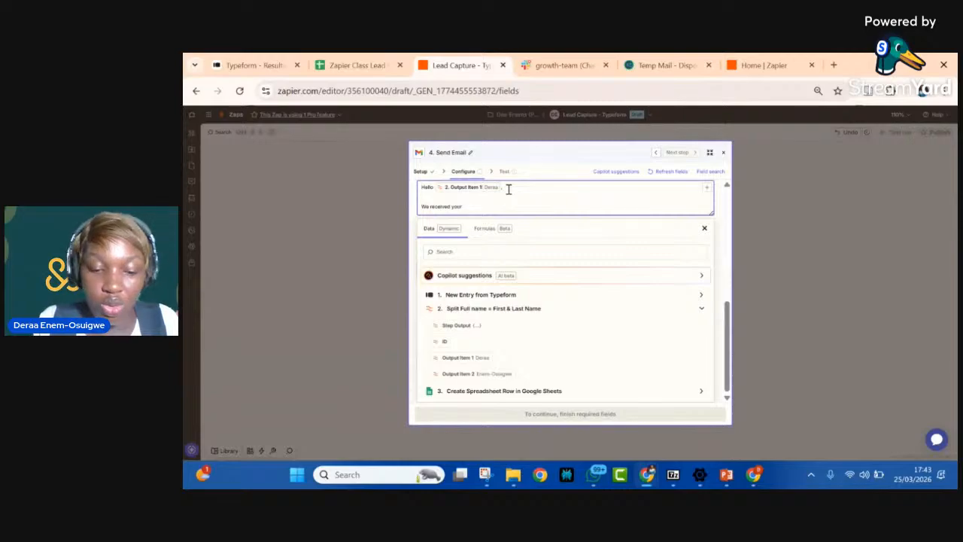
{"action": "type", "text": " request"}
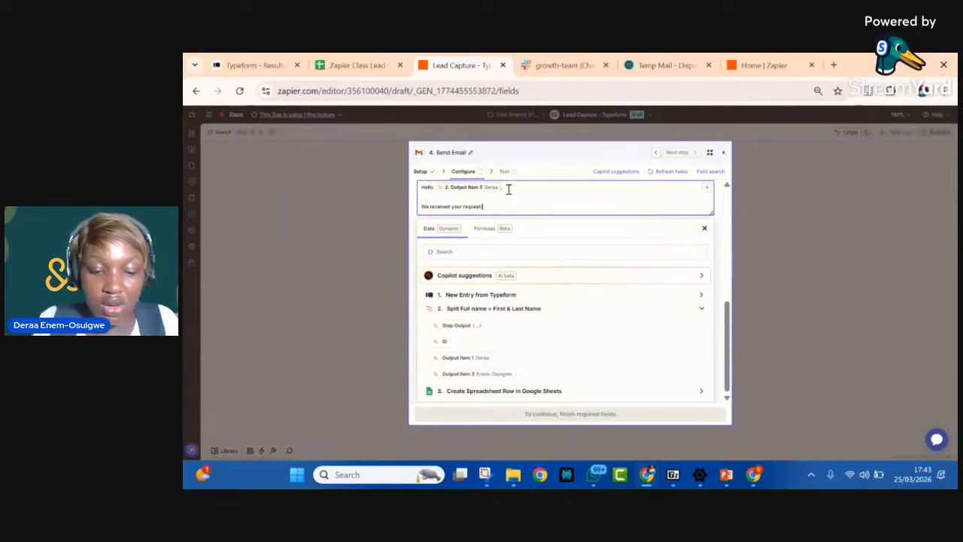
{"action": "type", "text": " for"}
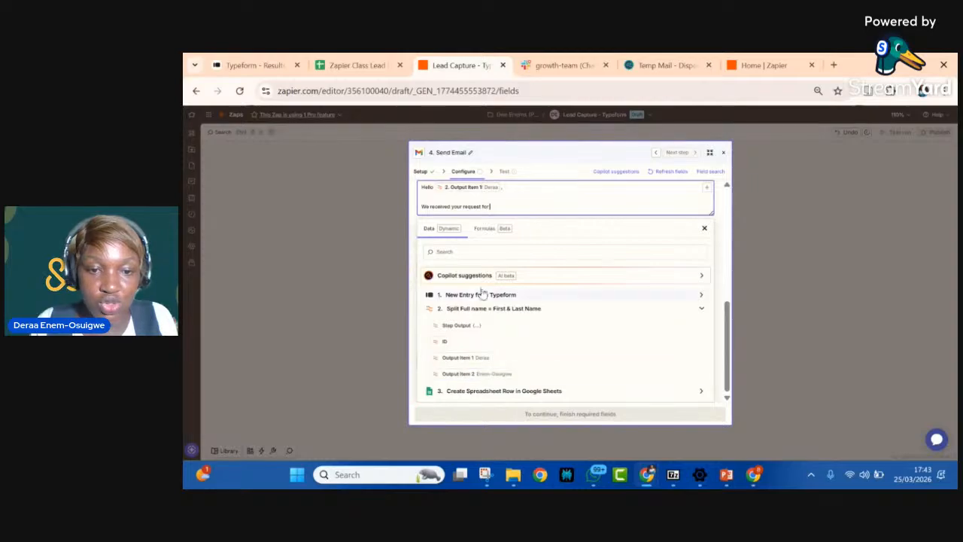
Step: Add "We received your request for a" on a new body paragraph, followed by the Choice of product value from the Create Spreadsheet Row step
{"action": "left_click", "coordinate": [479, 392]}
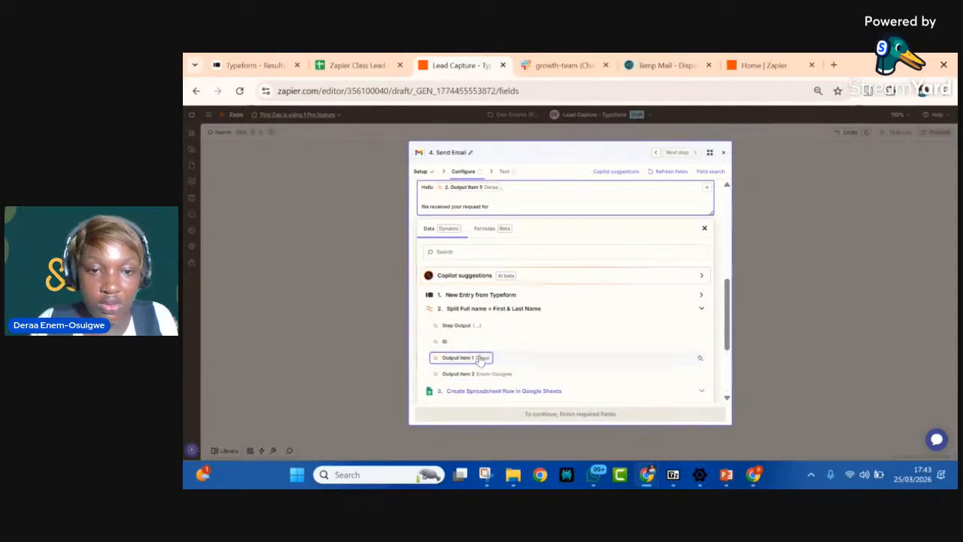
{"action": "scroll", "coordinate": [479, 360], "scroll_direction": "down", "scroll_amount": 3}
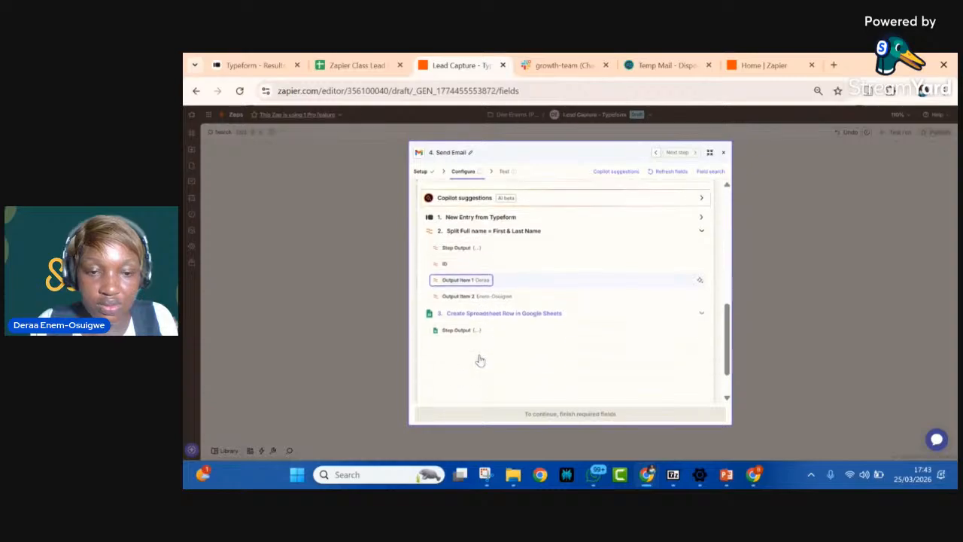
{"action": "scroll", "coordinate": [460, 379], "scroll_direction": "down", "scroll_amount": 2}
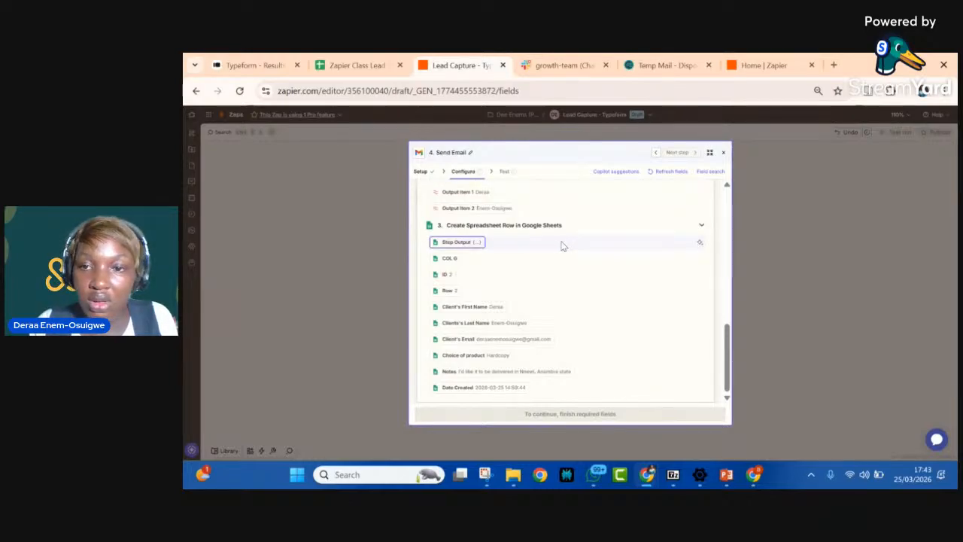
{"action": "scroll", "coordinate": [563, 246], "scroll_direction": "up", "scroll_amount": 5}
{"action": "left_click", "coordinate": [489, 365]}
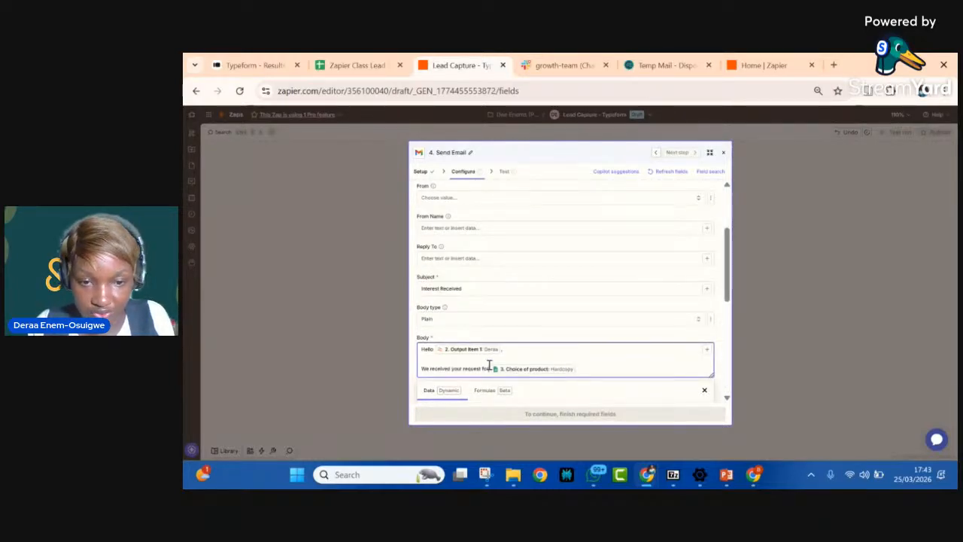
{"action": "type", "text": "a"}
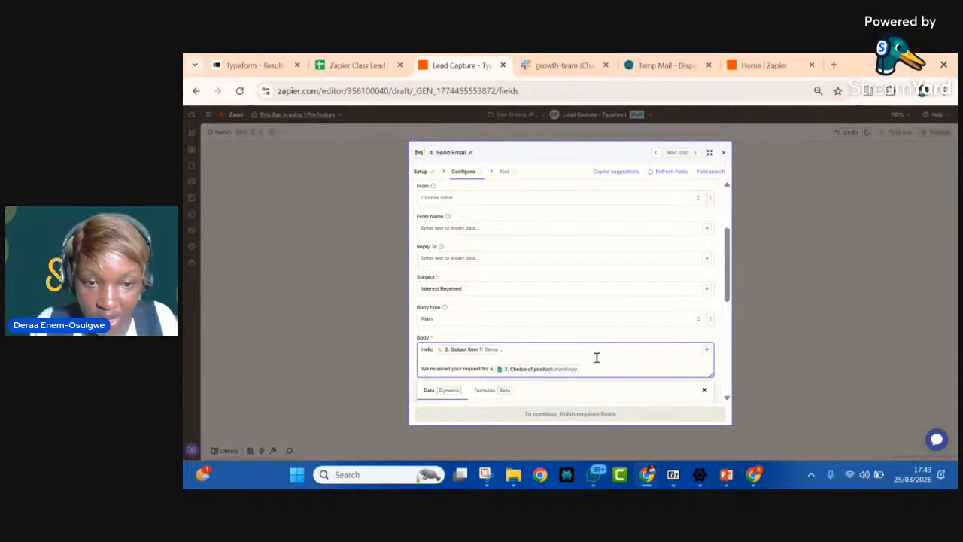
Step: Continue the body after the product value with "of our product. We'd get back to you."
{"action": "left_click", "coordinate": [588, 374]}
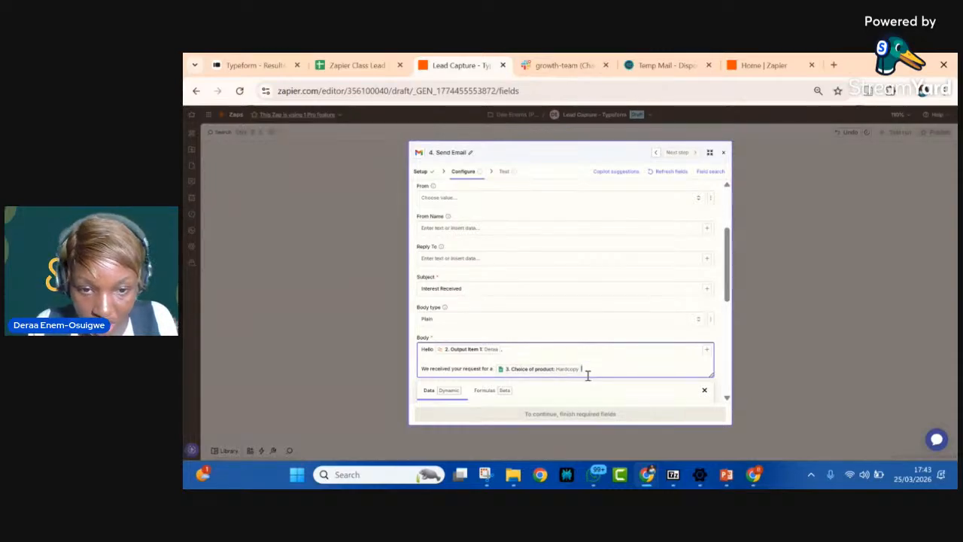
{"action": "type", "text": "of our"}
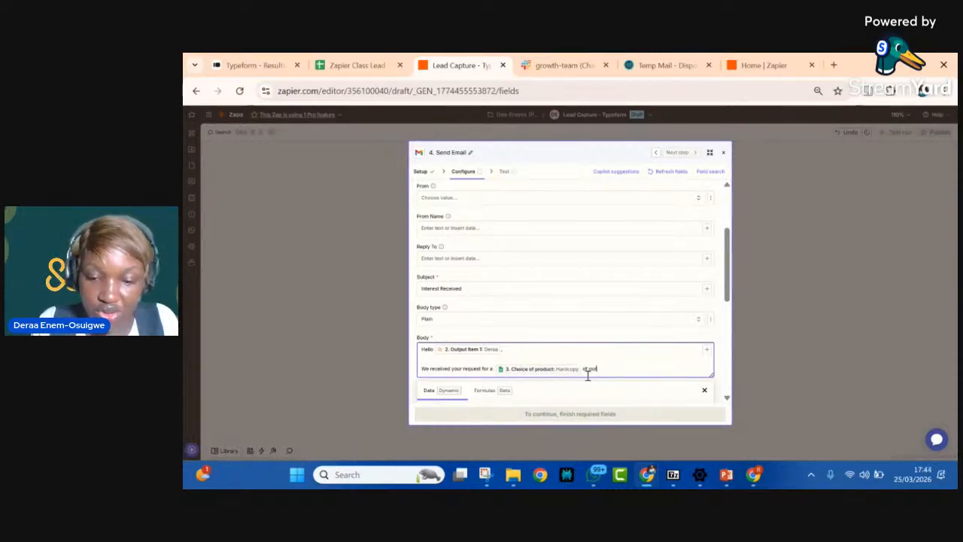
{"action": "type", "text": " product"}
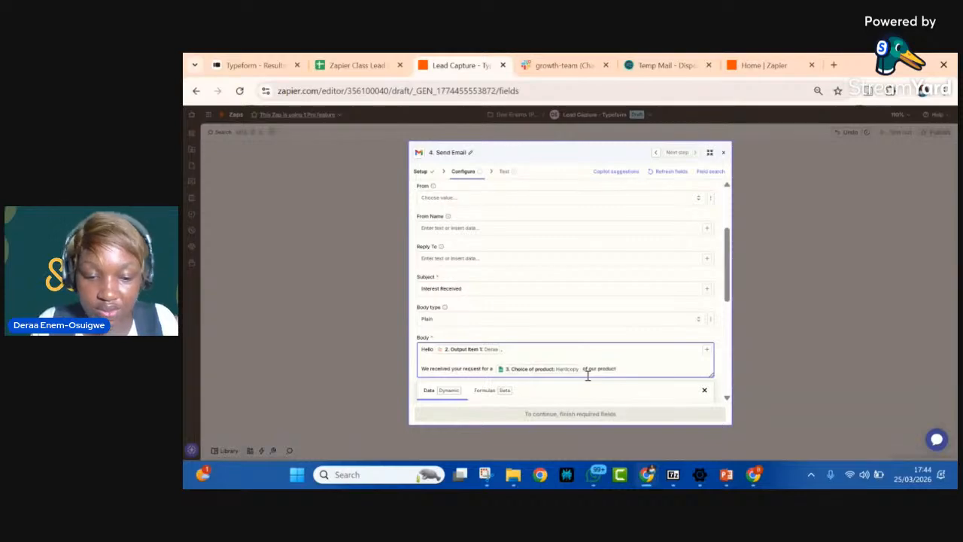
{"action": "type", "text": ". We"}
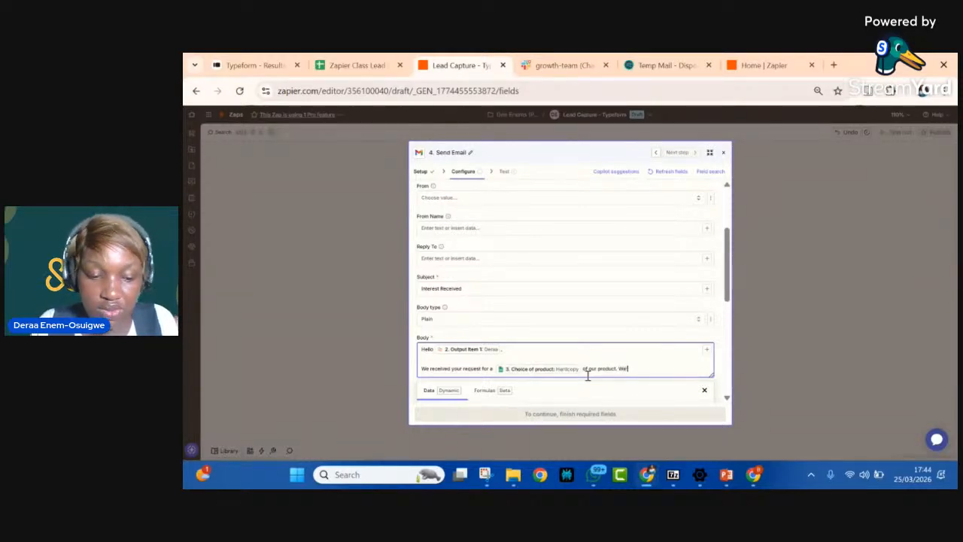
{"action": "type", "text": "'d"}
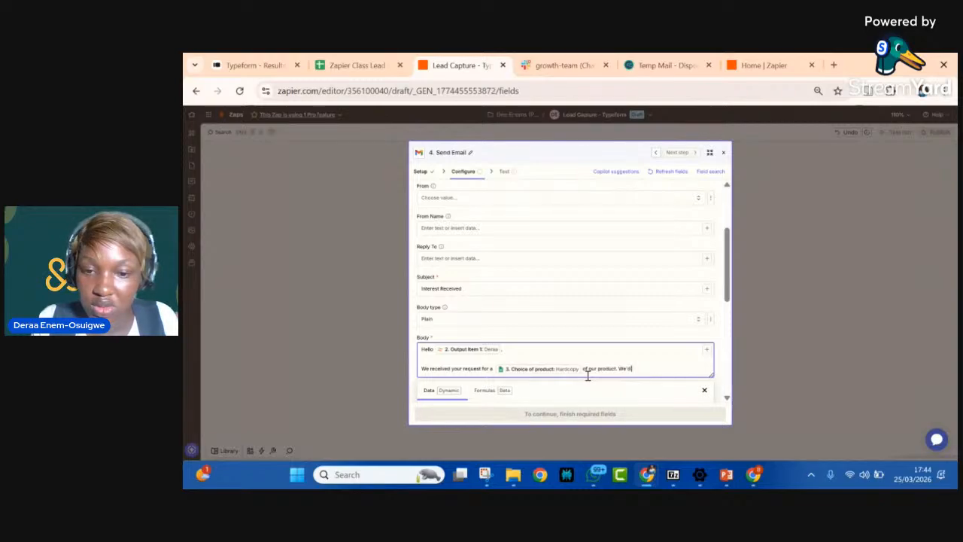
{"action": "type", "text": " get back to"}
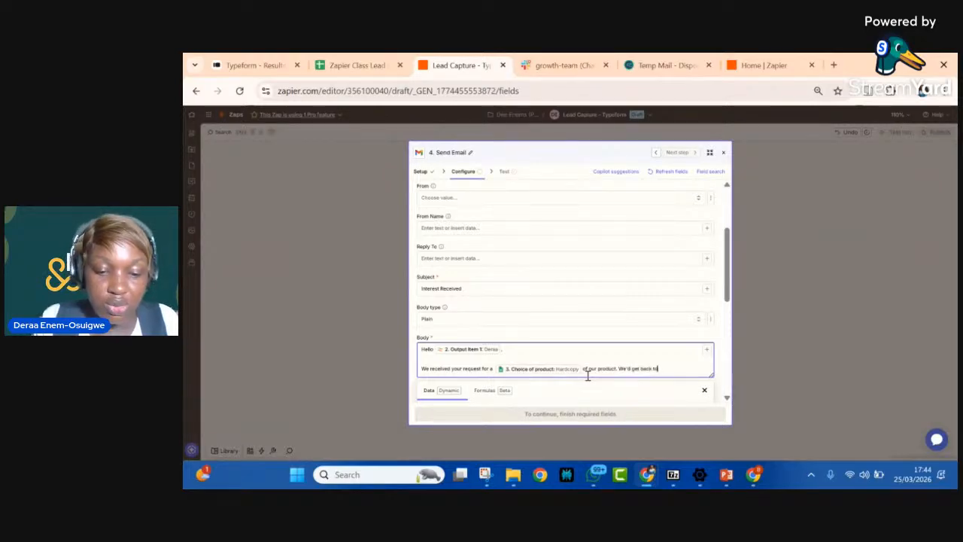
{"action": "type", "text": " you"}
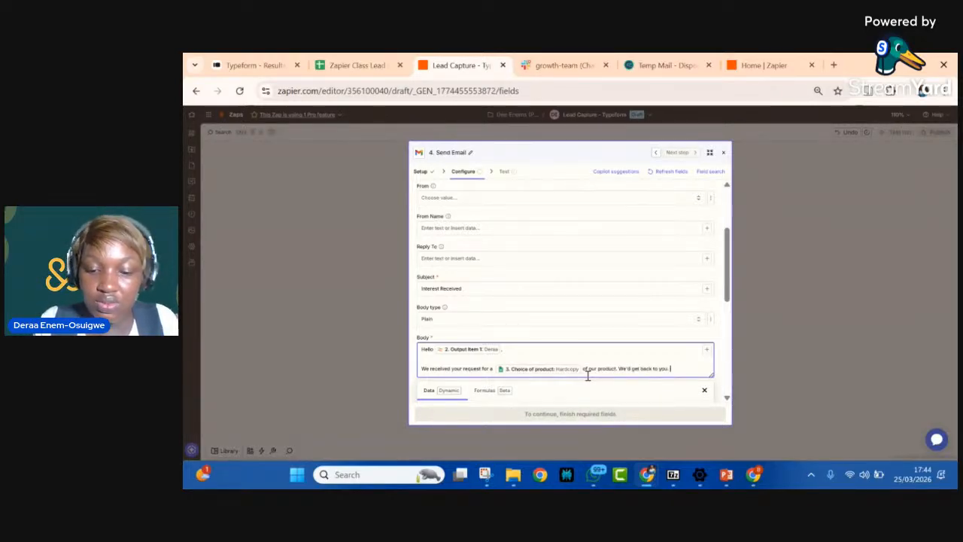
{"action": "type", "text": "."}
Step: End the email body with "Much Cheers!" on a new paragraph and close the data list
{"action": "key", "text": "Return"}
{"action": "key", "text": "Return"}
{"action": "type", "text": "Muc"}
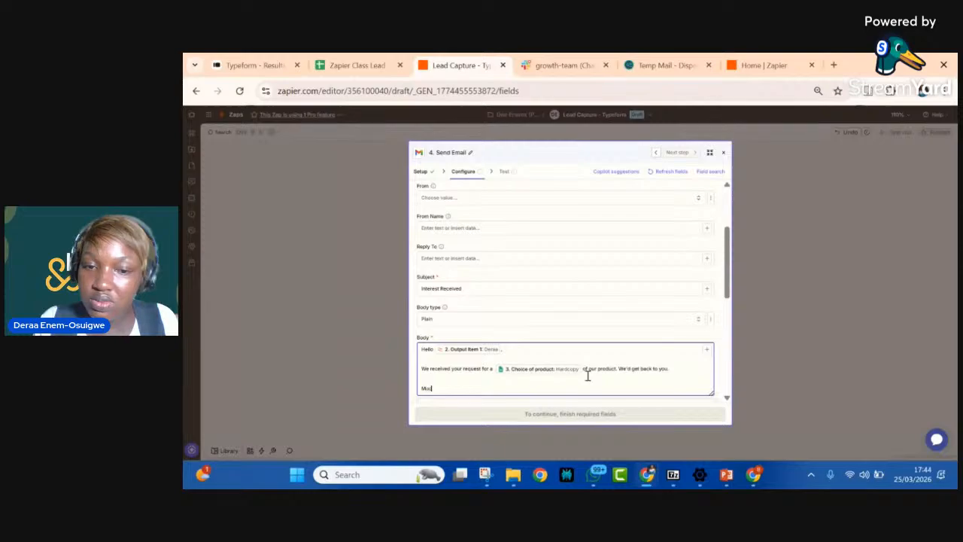
{"action": "type", "text": "h Cheers"}
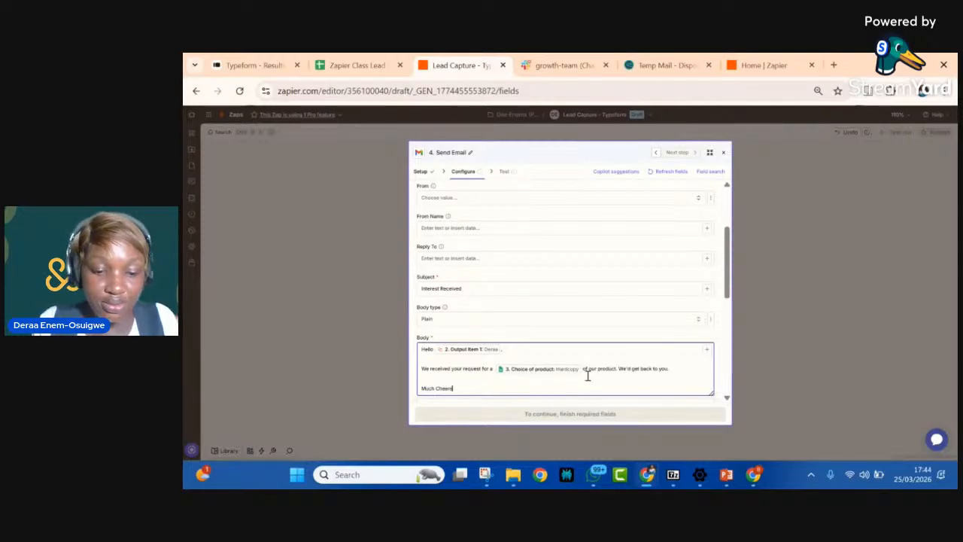
{"action": "type", "text": "!"}
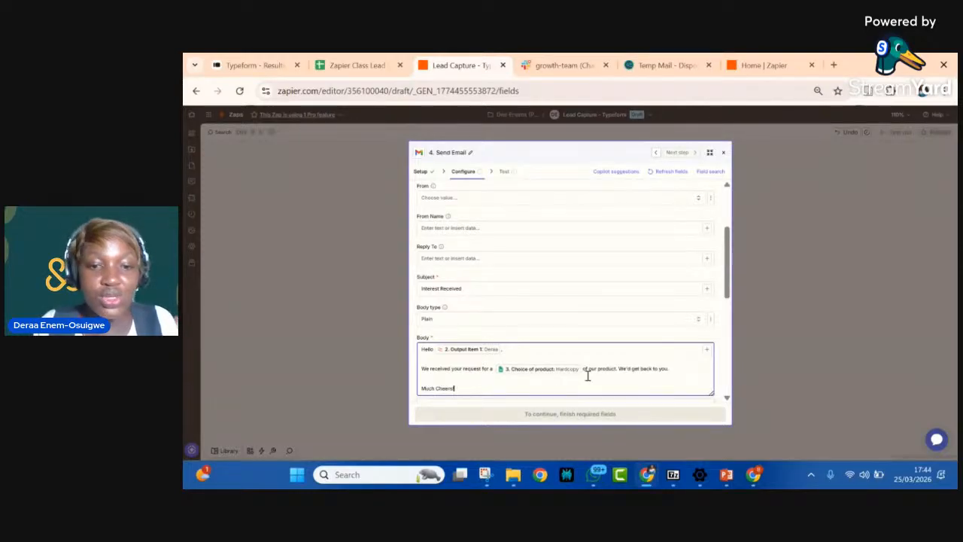
{"action": "scroll", "coordinate": [587, 377], "scroll_direction": "down", "scroll_amount": 5}
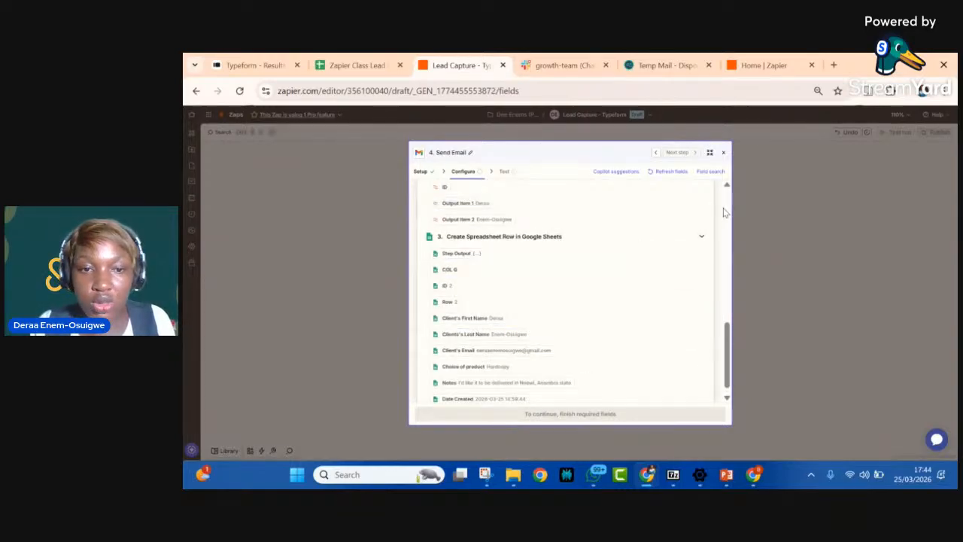
{"action": "scroll", "coordinate": [728, 239], "scroll_direction": "up", "scroll_amount": 8}
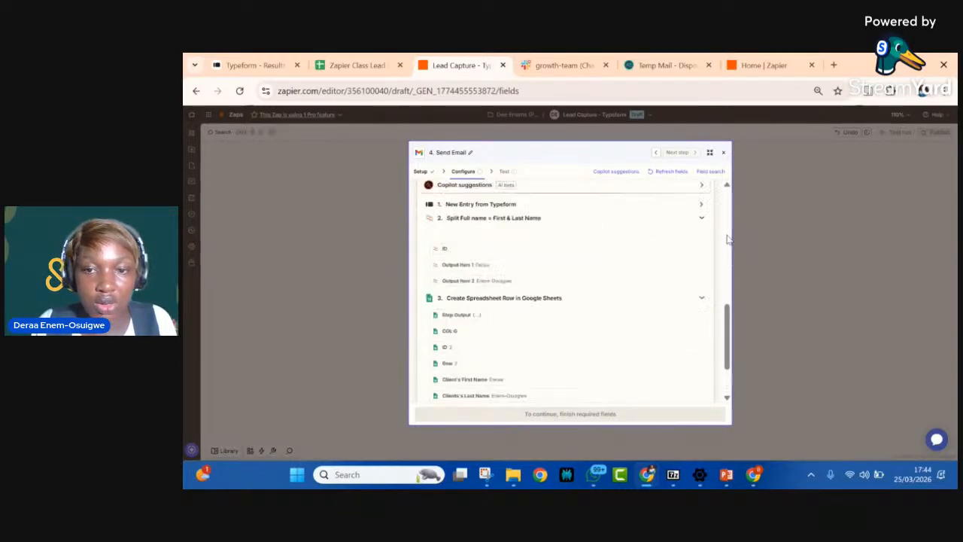
{"action": "left_click", "coordinate": [728, 239]}
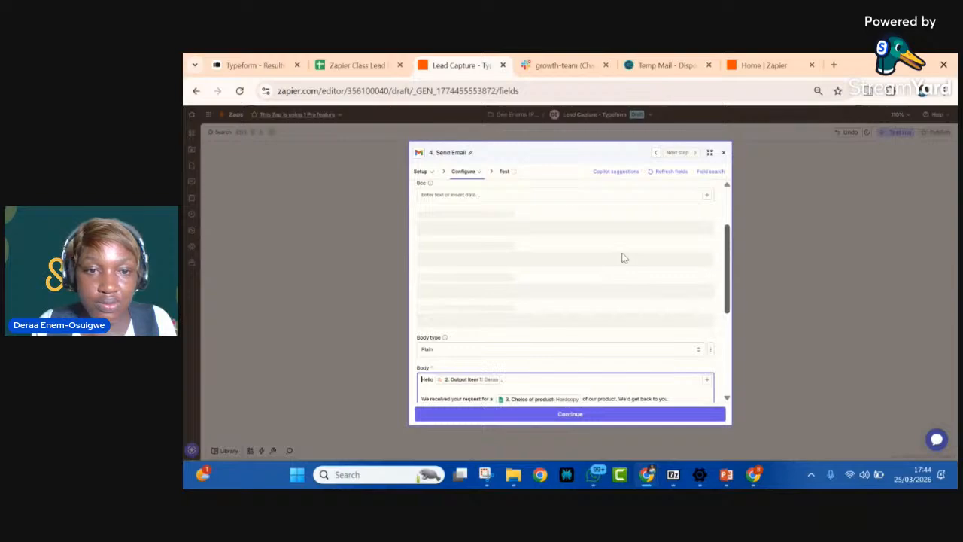
Step: Check the remaining Send Email fields and continue to the step's test
{"action": "scroll", "coordinate": [602, 264], "scroll_direction": "down", "scroll_amount": 5}
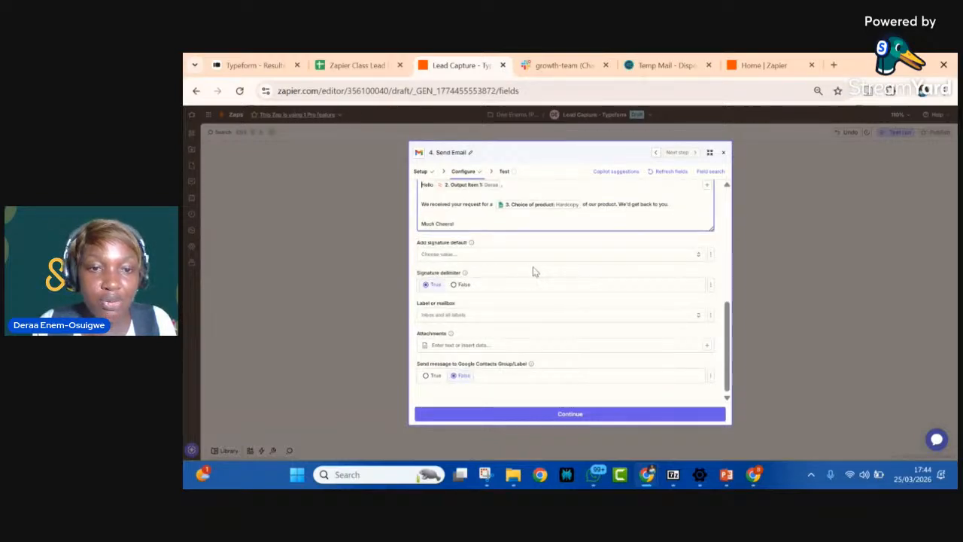
{"action": "scroll", "coordinate": [537, 271], "scroll_direction": "up", "scroll_amount": 5}
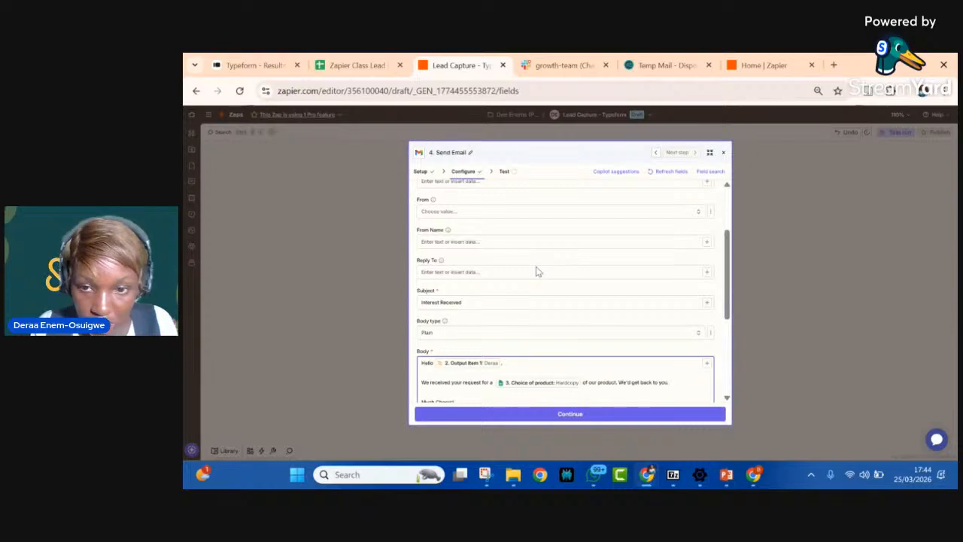
{"action": "scroll", "coordinate": [537, 271], "scroll_direction": "down", "scroll_amount": 5}
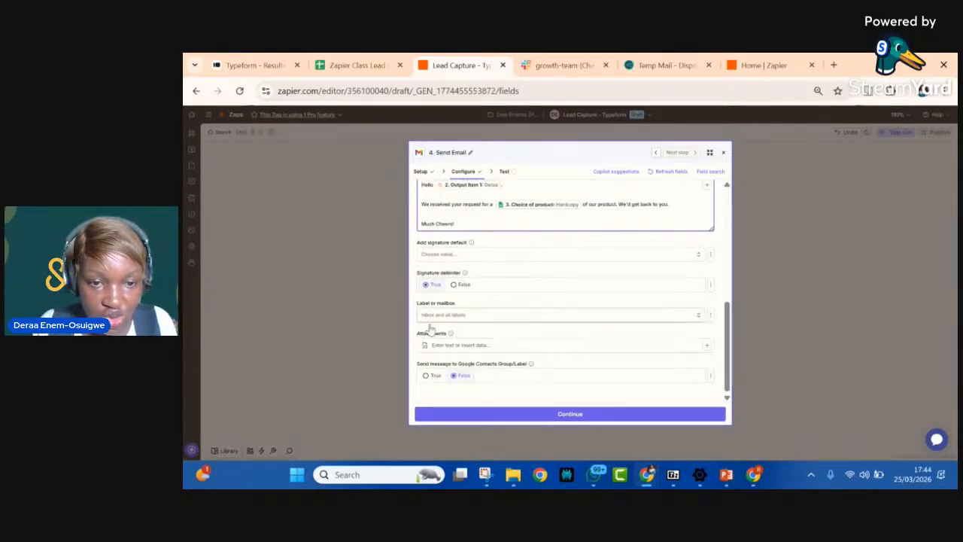
{"action": "left_click", "coordinate": [507, 413]}
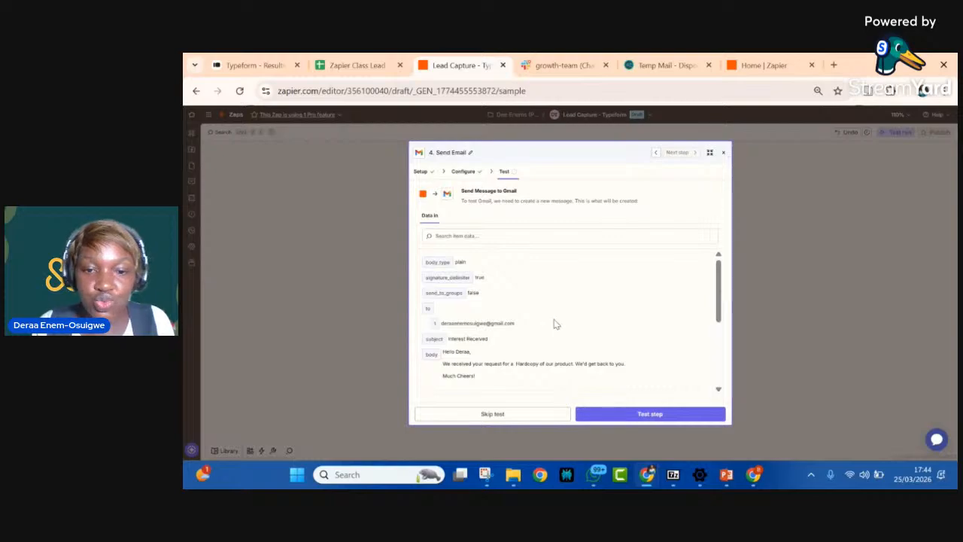
Step: Review the recipient, subject and body of the message, and test the Send Email step
{"action": "scroll", "coordinate": [554, 324], "scroll_direction": "down", "scroll_amount": 5}
{"action": "scroll", "coordinate": [555, 323], "scroll_direction": "up", "scroll_amount": 4}
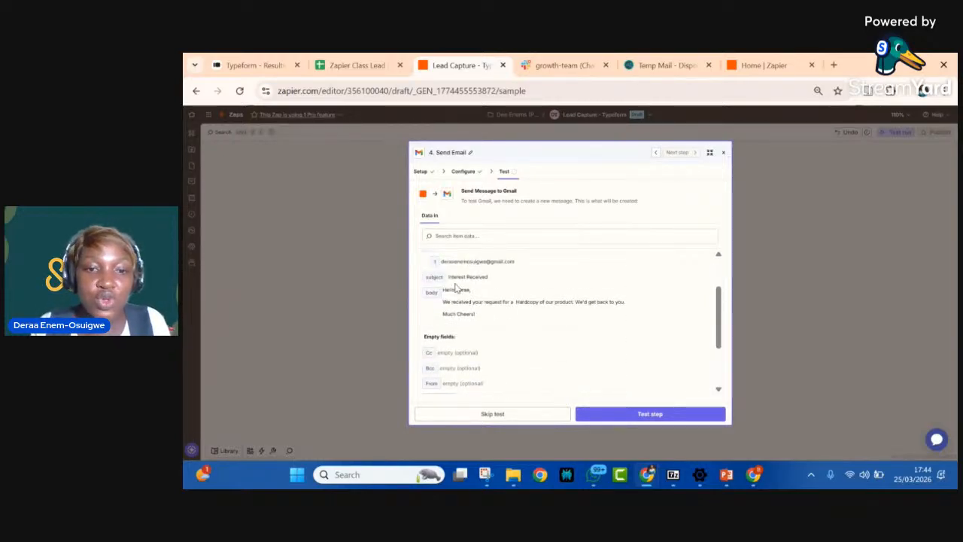
{"action": "scroll", "coordinate": [454, 289], "scroll_direction": "up", "scroll_amount": 1}
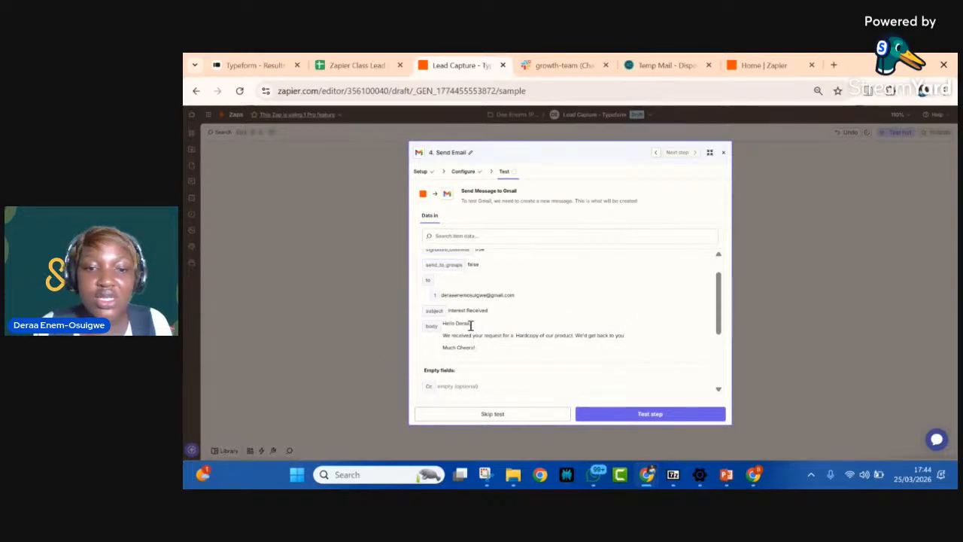
{"action": "scroll", "coordinate": [471, 325], "scroll_direction": "down", "scroll_amount": 3}
{"action": "scroll", "coordinate": [471, 325], "scroll_direction": "up", "scroll_amount": 4}
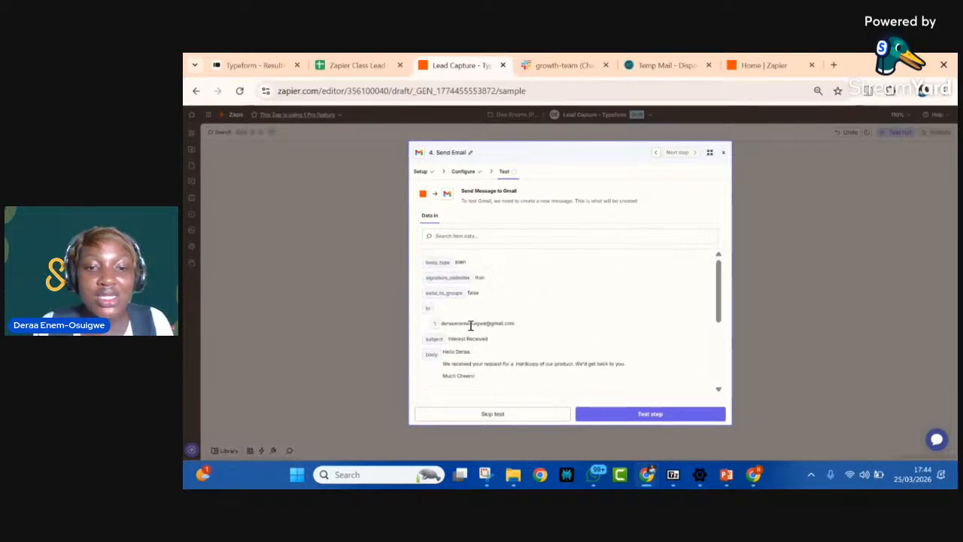
{"action": "left_click", "coordinate": [633, 414]}
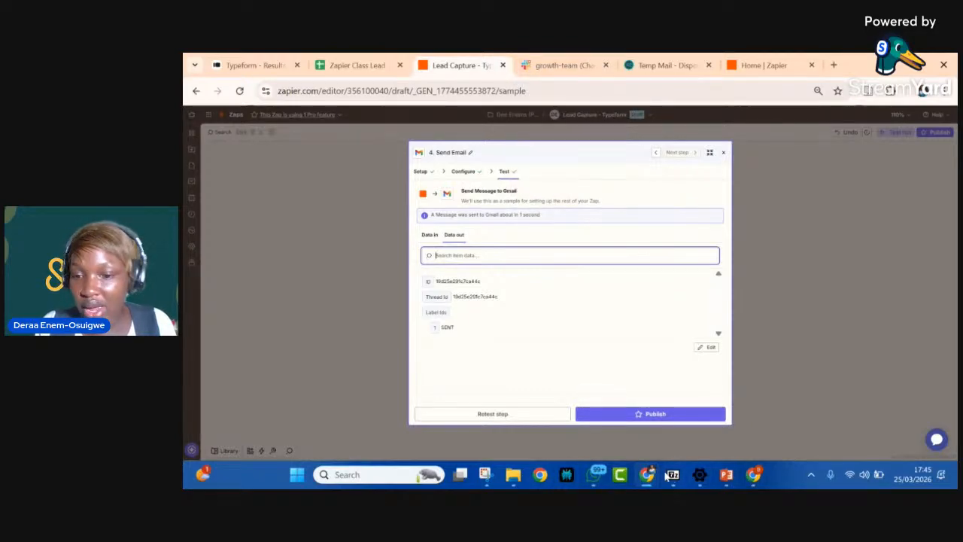
{"action": "left_click", "coordinate": [541, 476]}
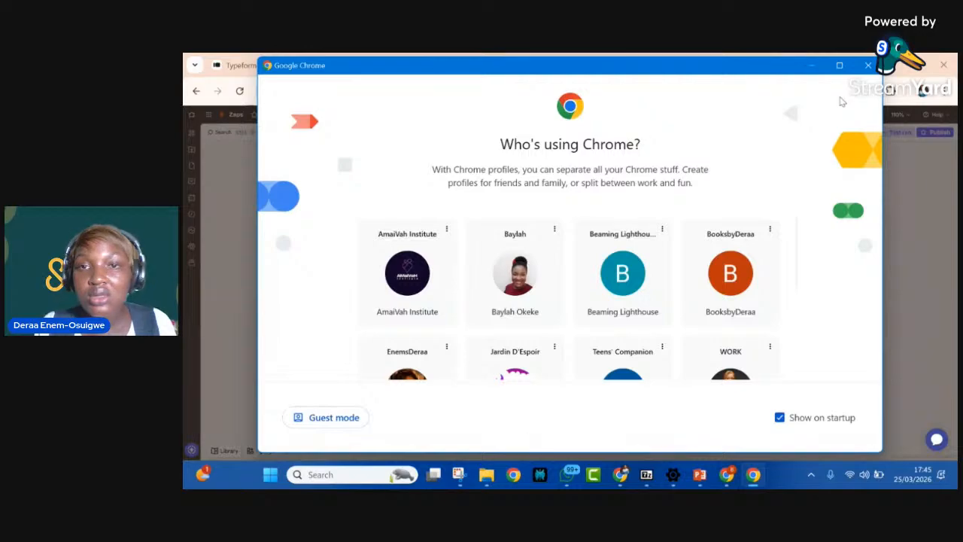
{"action": "left_click", "coordinate": [811, 68]}
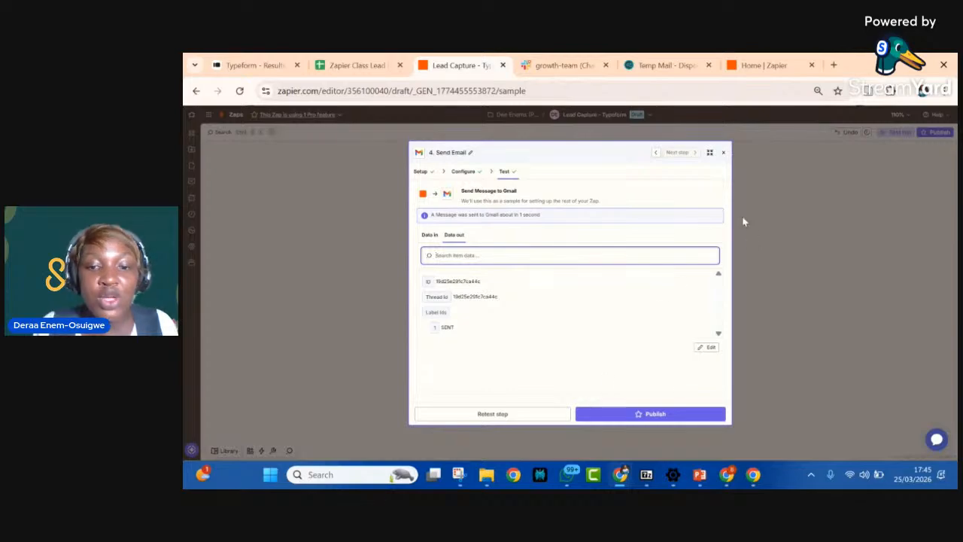
Step: Close the Send Email step and add a Slack action after it as step 5
{"action": "left_click", "coordinate": [723, 153]}
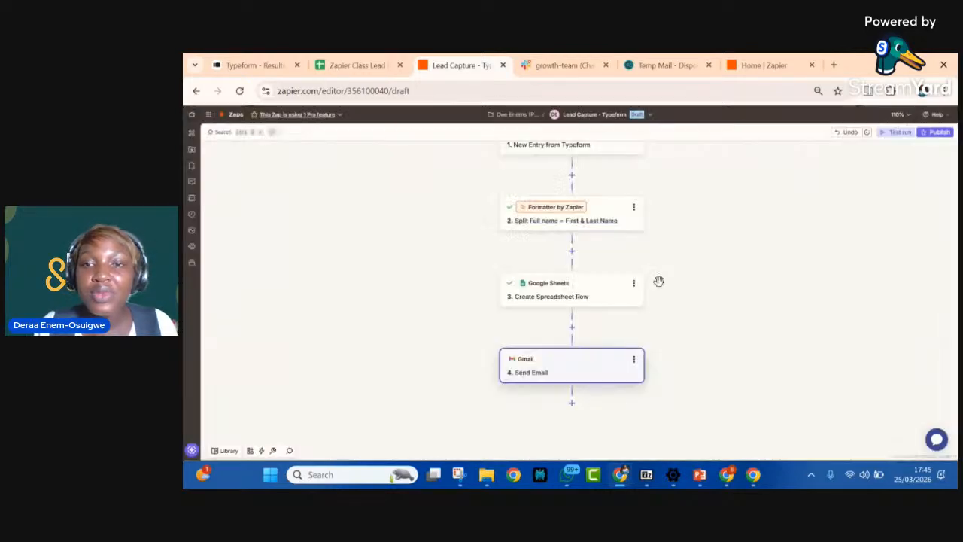
{"action": "left_click", "coordinate": [572, 404]}
{"action": "type", "text": "slack"}
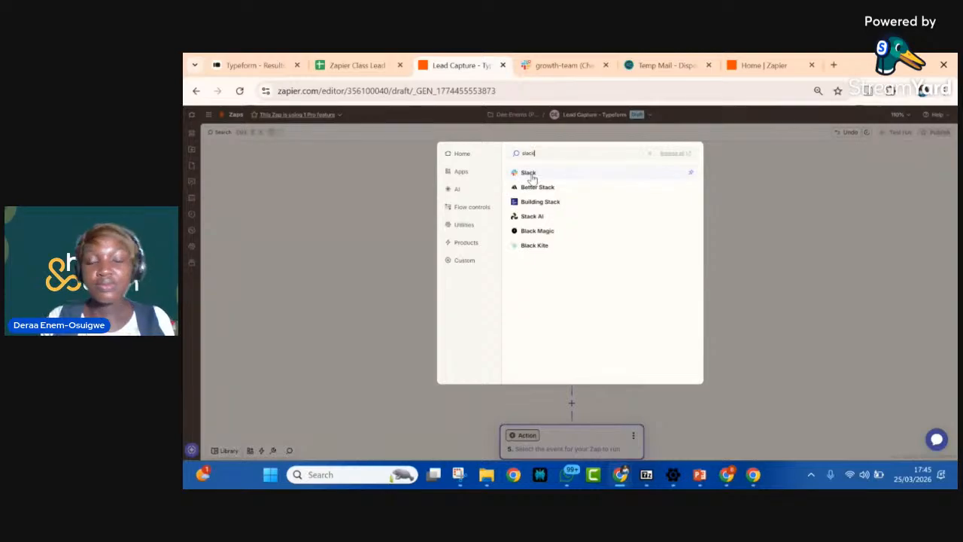
{"action": "left_click", "coordinate": [528, 173]}
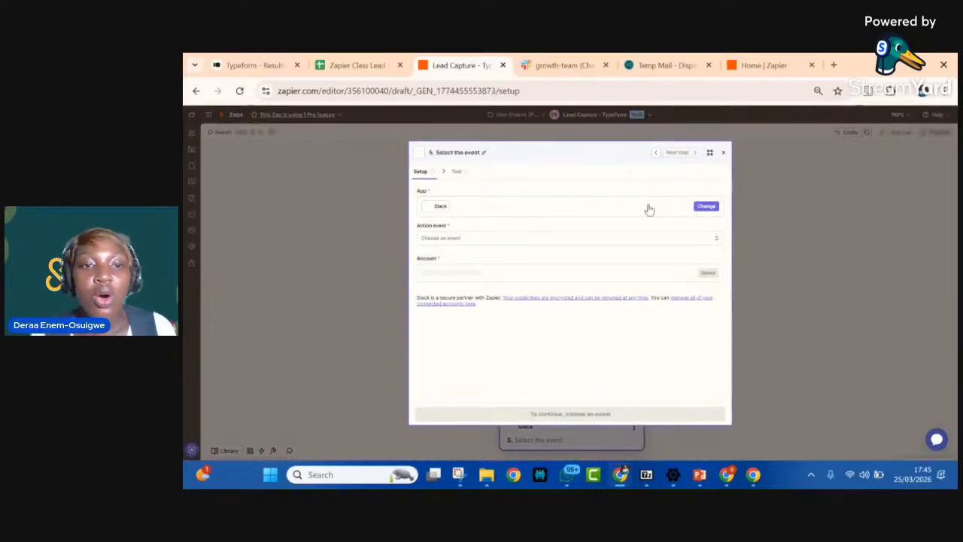
Step: Set the Slack step's action event to Send Channel Message
{"action": "left_click", "coordinate": [518, 247]}
{"action": "scroll", "coordinate": [477, 366], "scroll_direction": "down", "scroll_amount": 2}
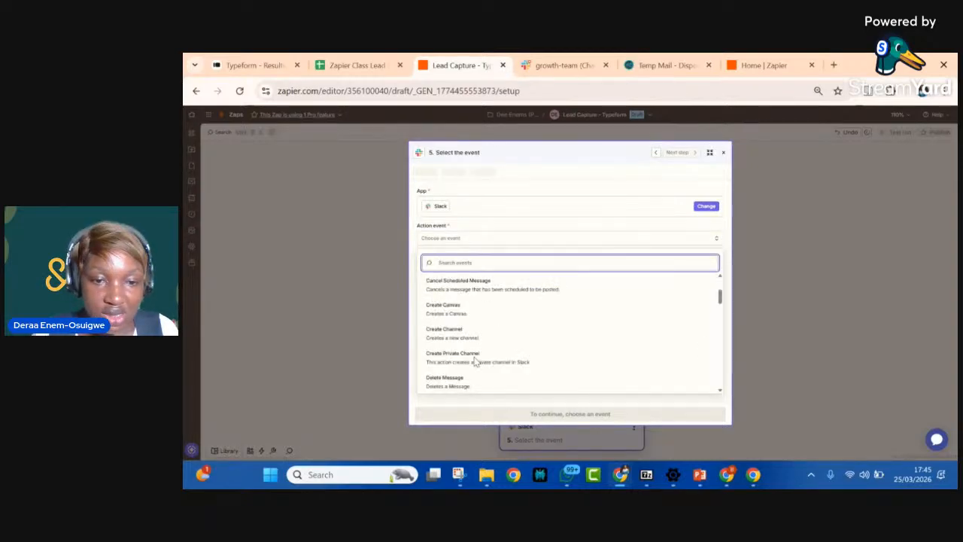
{"action": "scroll", "coordinate": [475, 362], "scroll_direction": "down", "scroll_amount": 3}
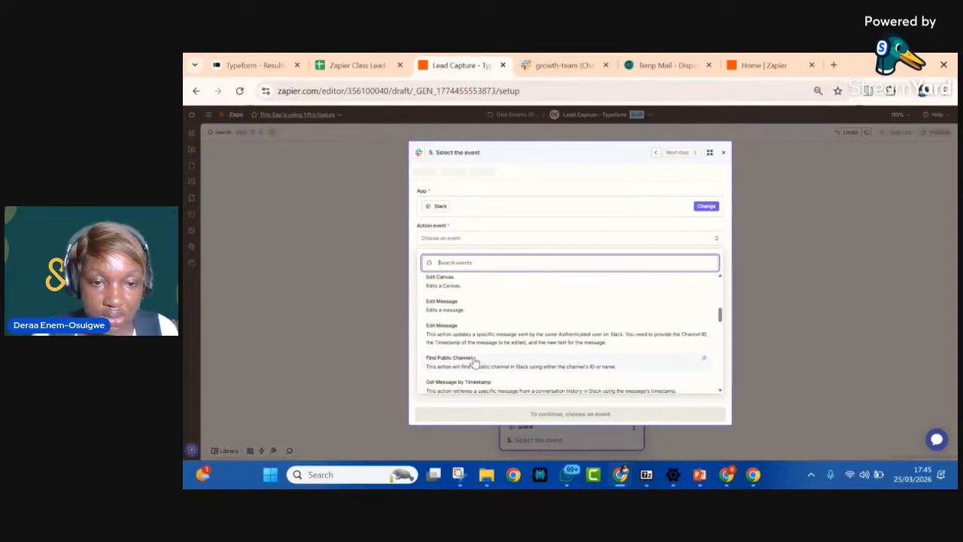
{"action": "scroll", "coordinate": [474, 362], "scroll_direction": "down", "scroll_amount": 4}
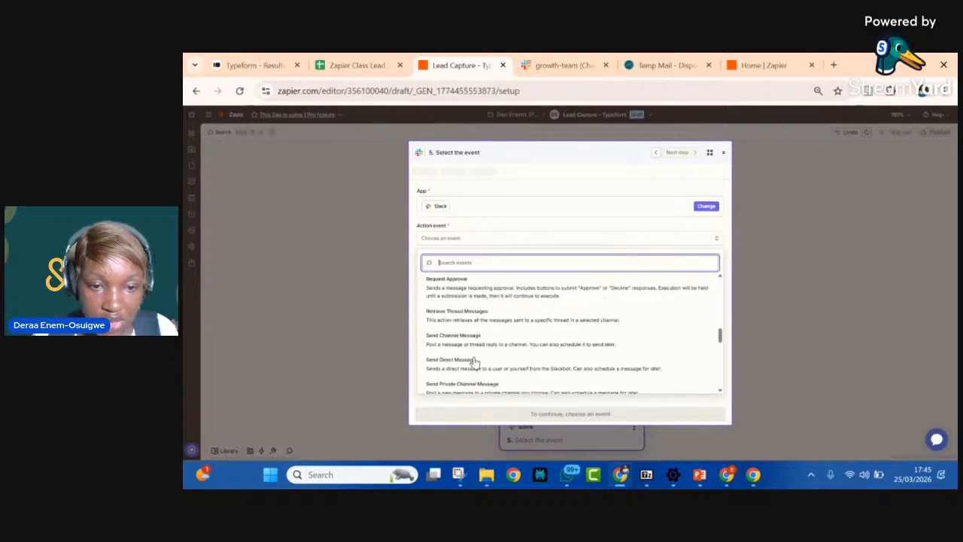
{"action": "scroll", "coordinate": [474, 362], "scroll_direction": "down", "scroll_amount": 5}
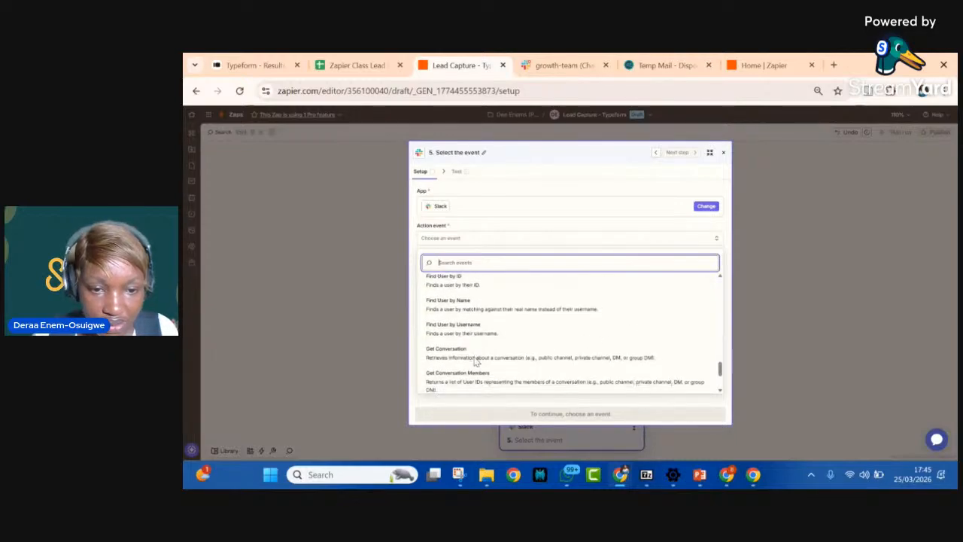
{"action": "scroll", "coordinate": [475, 362], "scroll_direction": "down", "scroll_amount": 5}
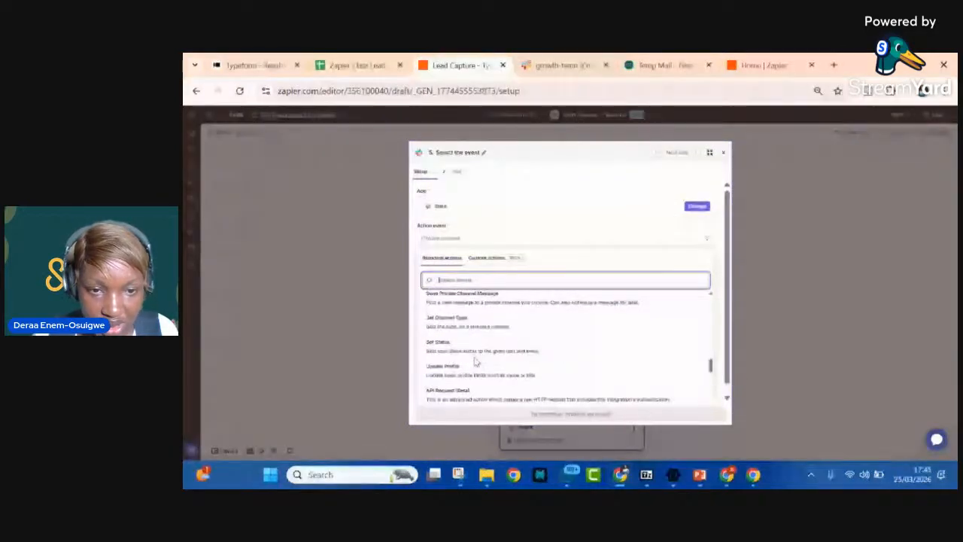
{"action": "scroll", "coordinate": [476, 362], "scroll_direction": "up", "scroll_amount": 3}
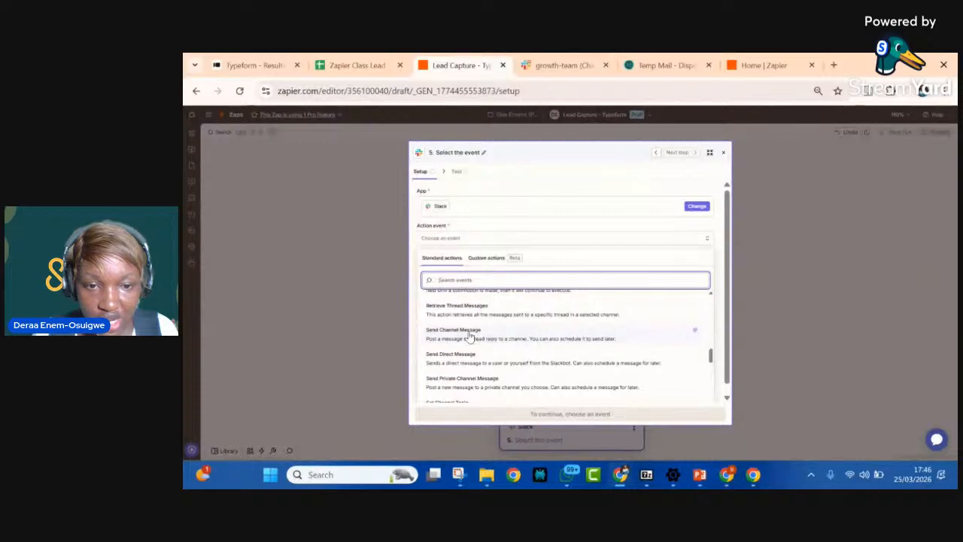
{"action": "left_click", "coordinate": [469, 337]}
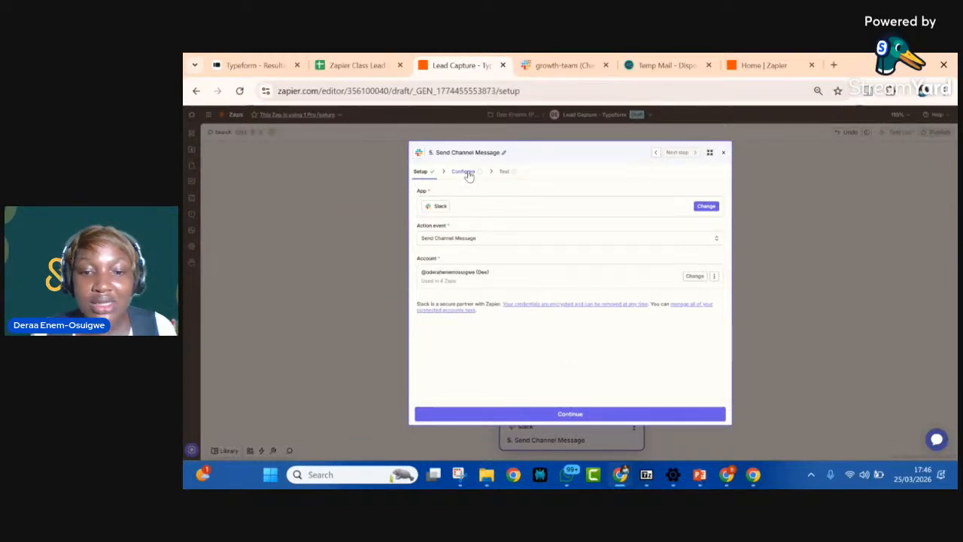
Step: Go to the Slack step's configuration and choose growth-team as the channel
{"action": "left_click", "coordinate": [467, 172]}
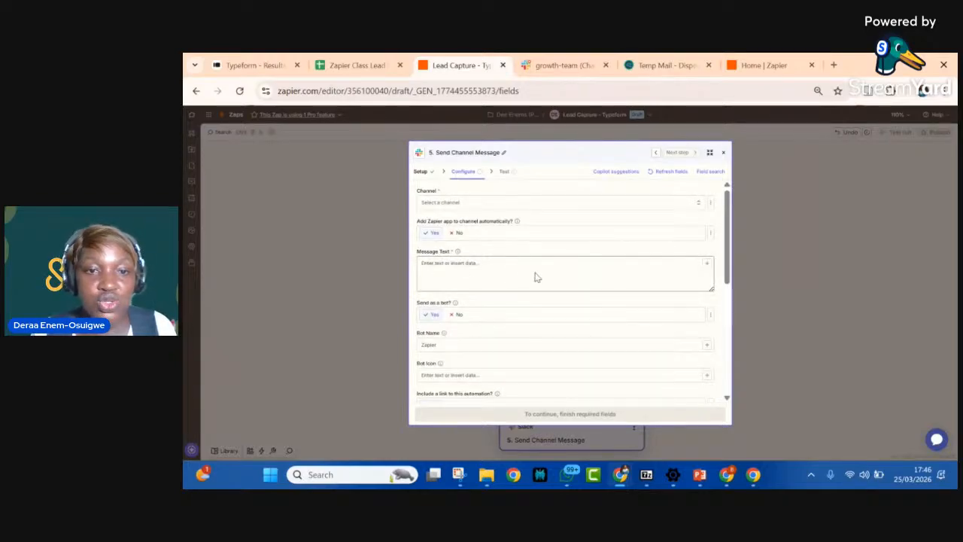
{"action": "left_click", "coordinate": [505, 201]}
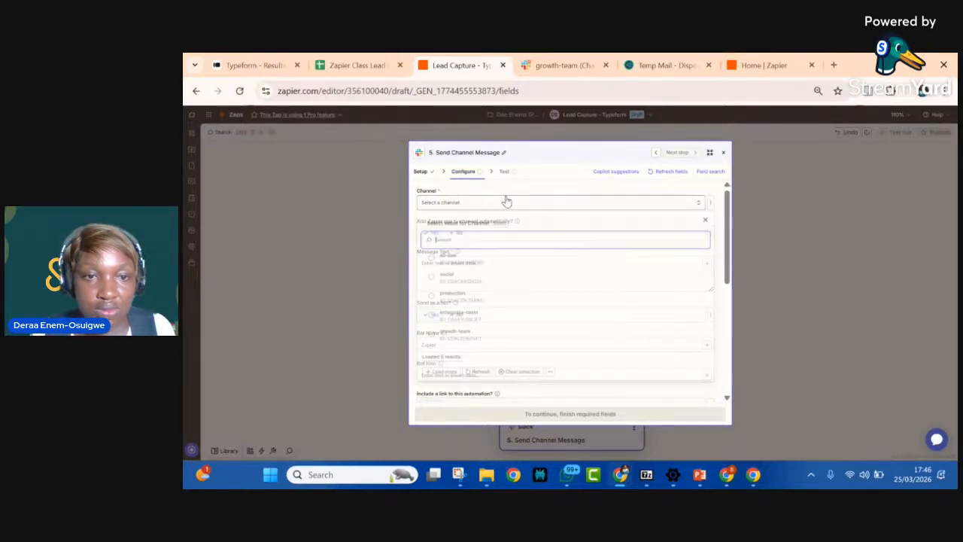
{"action": "scroll", "coordinate": [463, 282], "scroll_direction": "down", "scroll_amount": 1}
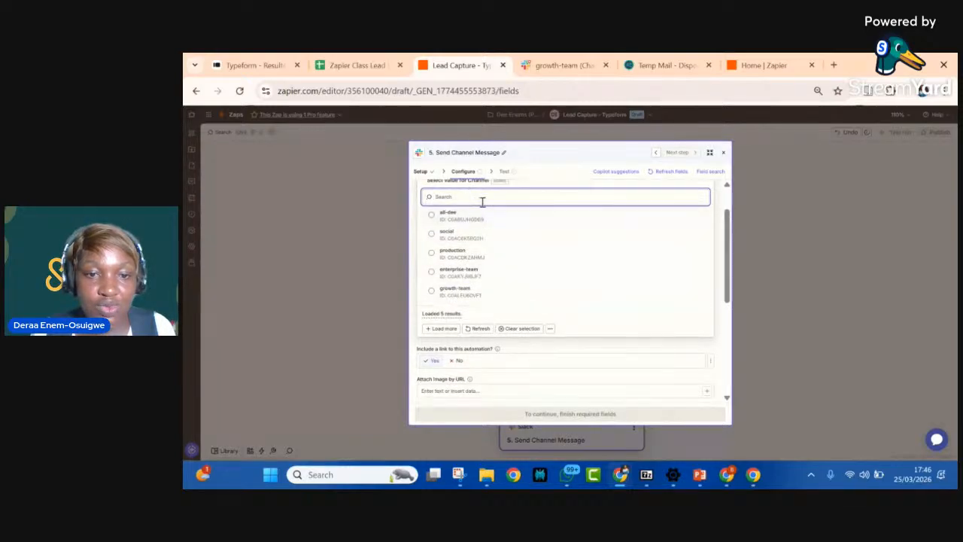
{"action": "left_click", "coordinate": [458, 296]}
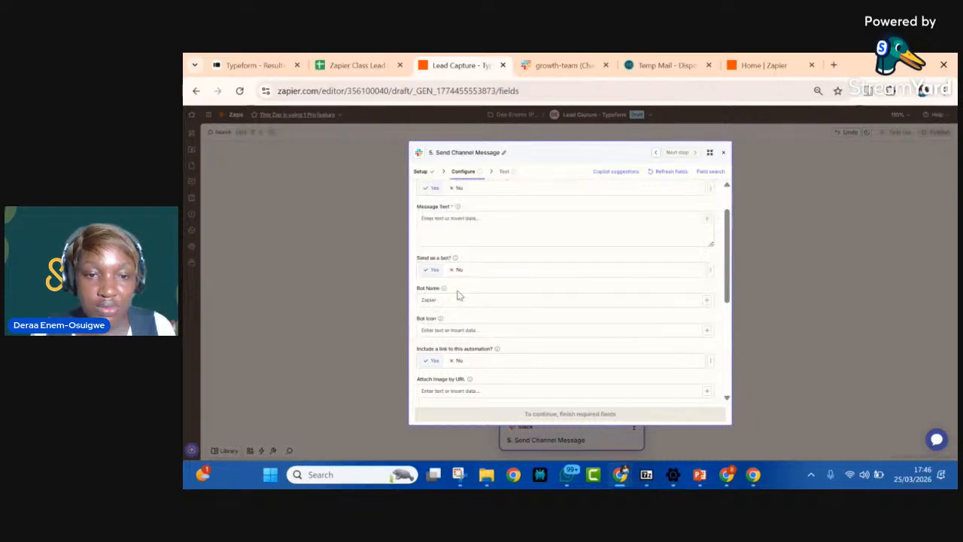
Step: Start the Slack message text with "Hi Team," and "We just got a new request from" on the line below
{"action": "left_click", "coordinate": [465, 222]}
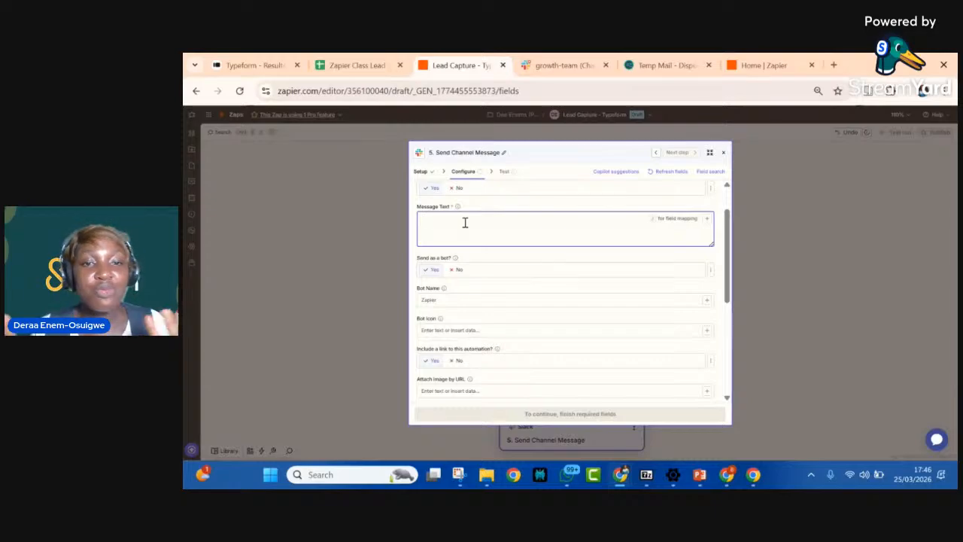
{"action": "type", "text": "Hi Team,"}
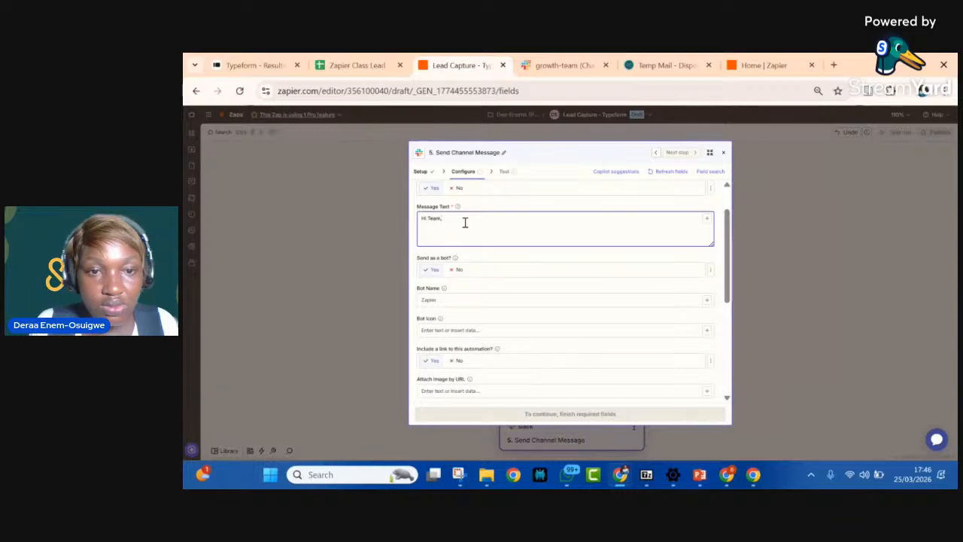
{"action": "type", "text": "st got a new request from"}
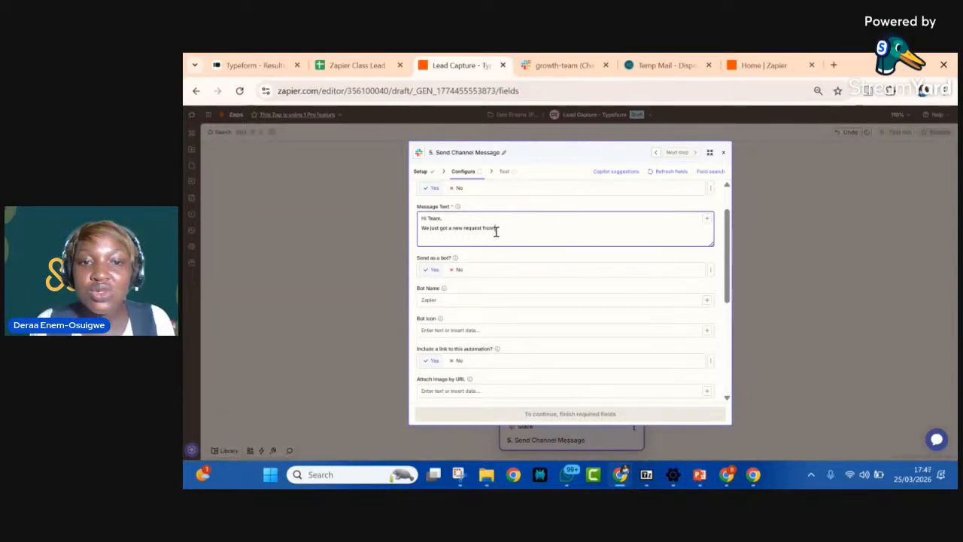
Step: Insert the Typeform answer "What is your full name?" after "We just got a new request from" in the Slack message
{"action": "left_click", "coordinate": [706, 219]}
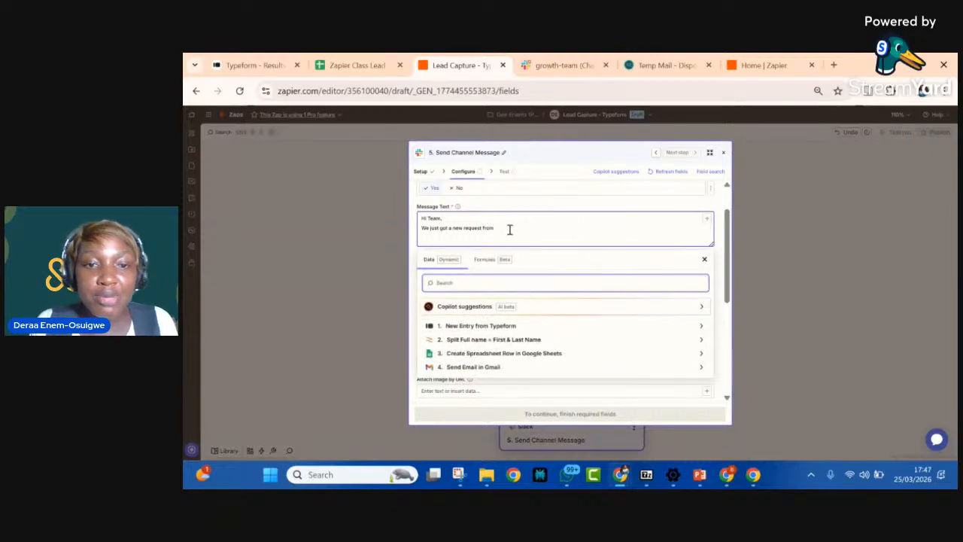
{"action": "left_click", "coordinate": [490, 327]}
{"action": "scroll", "coordinate": [469, 374], "scroll_direction": "down", "scroll_amount": 3}
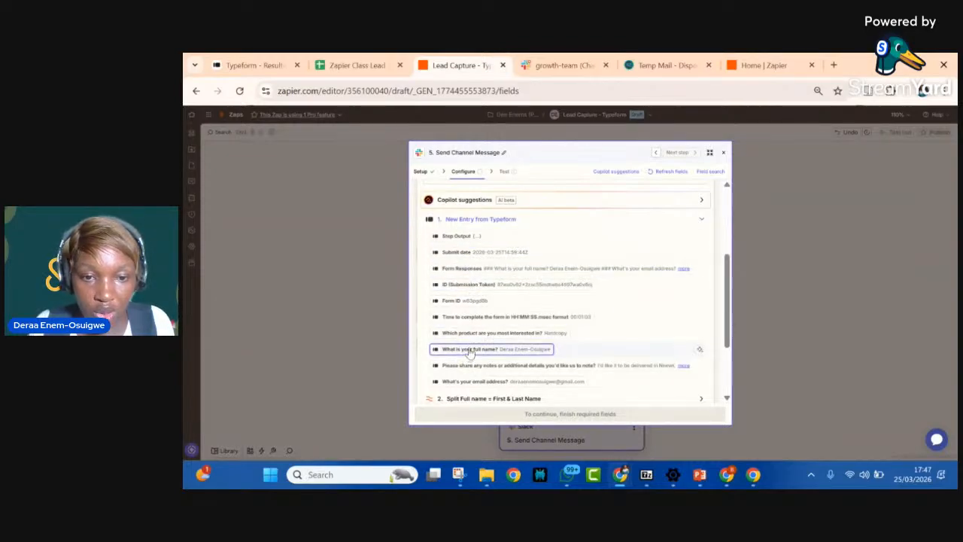
{"action": "left_click", "coordinate": [722, 227]}
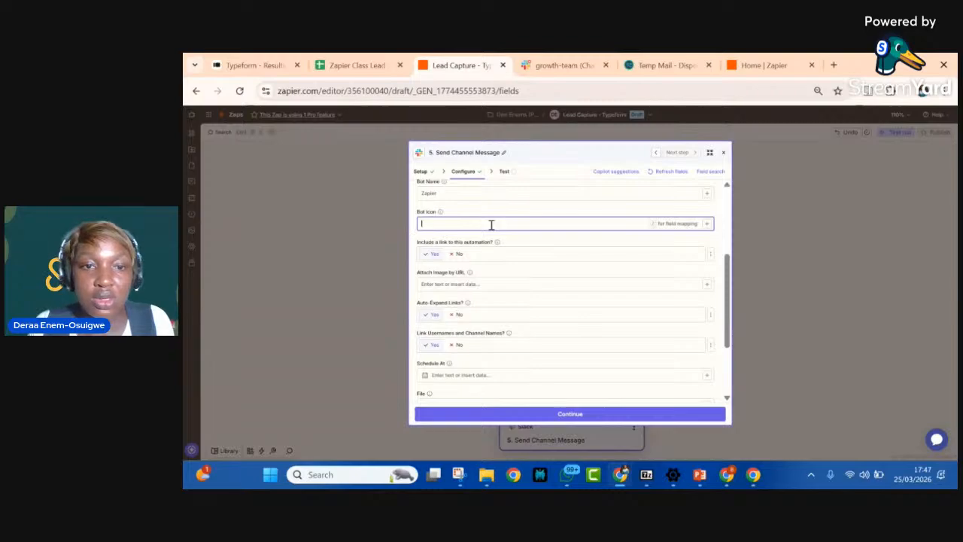
{"action": "scroll", "coordinate": [497, 222], "scroll_direction": "up", "scroll_amount": 3}
{"action": "scroll", "coordinate": [491, 224], "scroll_direction": "down", "scroll_amount": 3}
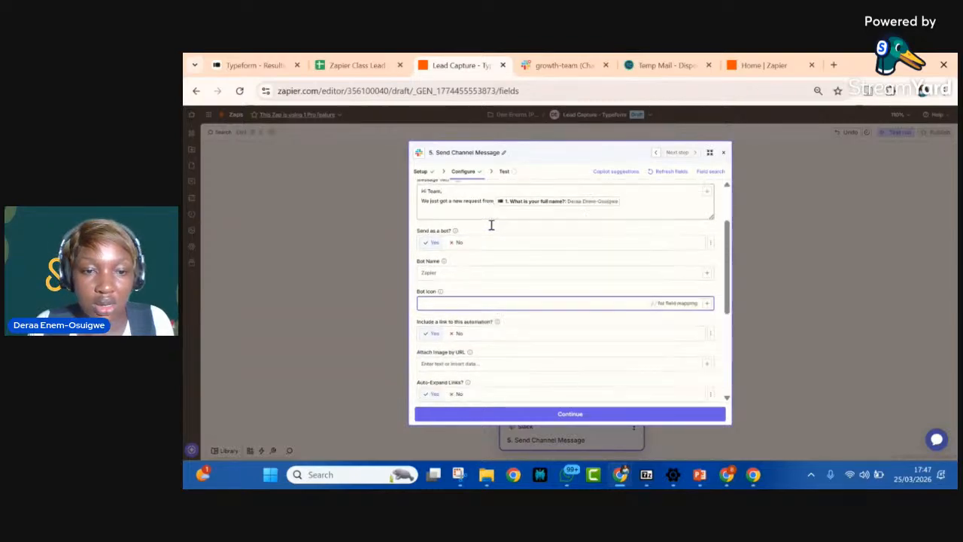
{"action": "scroll", "coordinate": [491, 225], "scroll_direction": "up", "scroll_amount": 5}
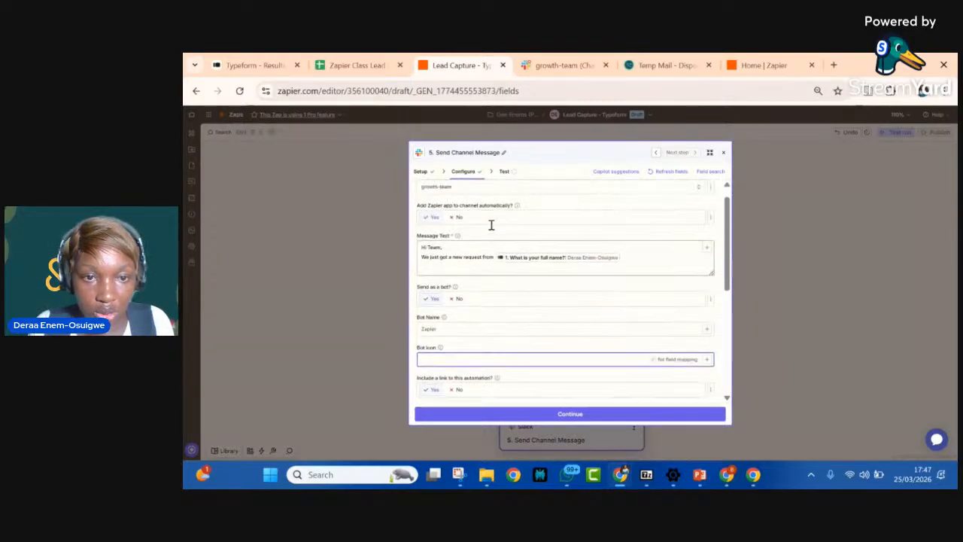
Step: Add the line "These are the details:" to the Slack message, separated by a blank line, and start a new line below it
{"action": "left_click", "coordinate": [632, 273]}
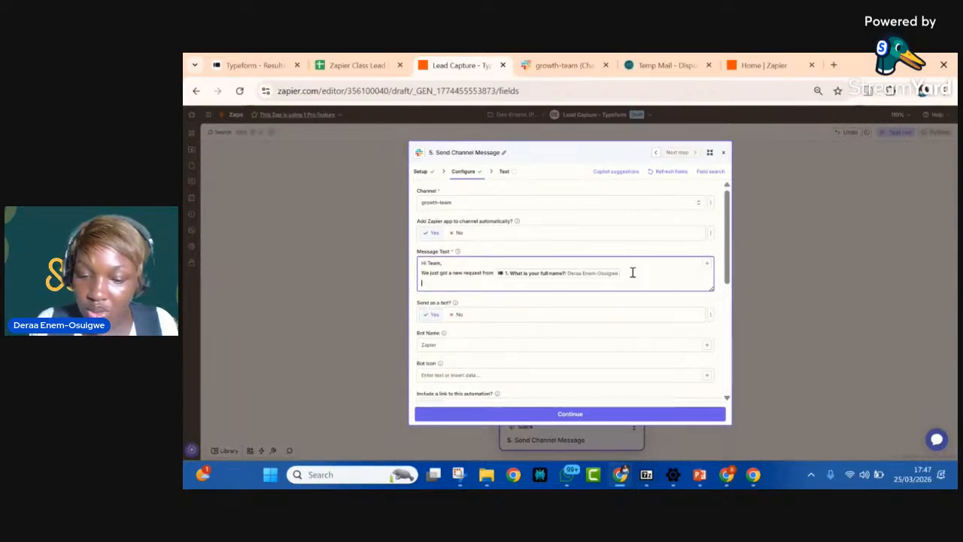
{"action": "key", "text": "Return"}
{"action": "key", "text": "Return"}
{"action": "type", "text": "These"}
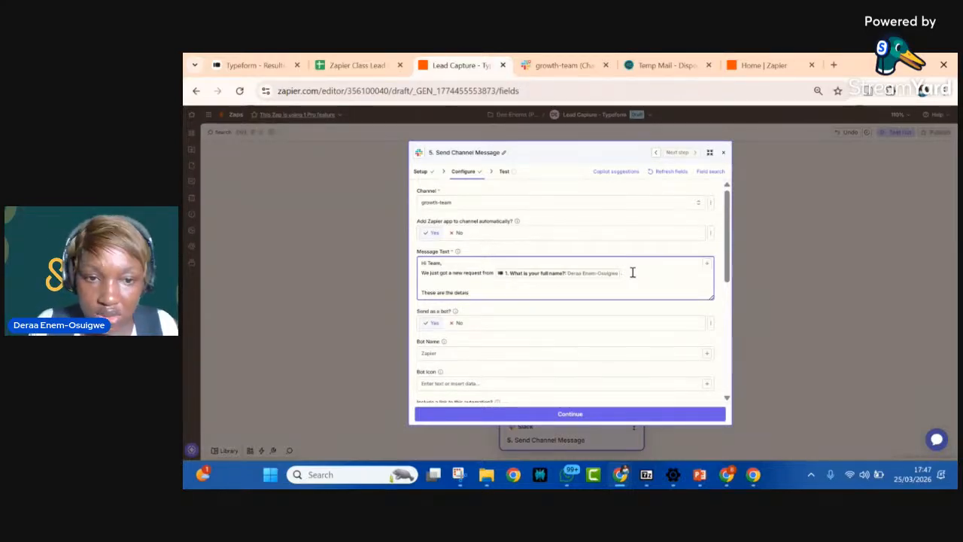
{"action": "type", "text": " are the details"}
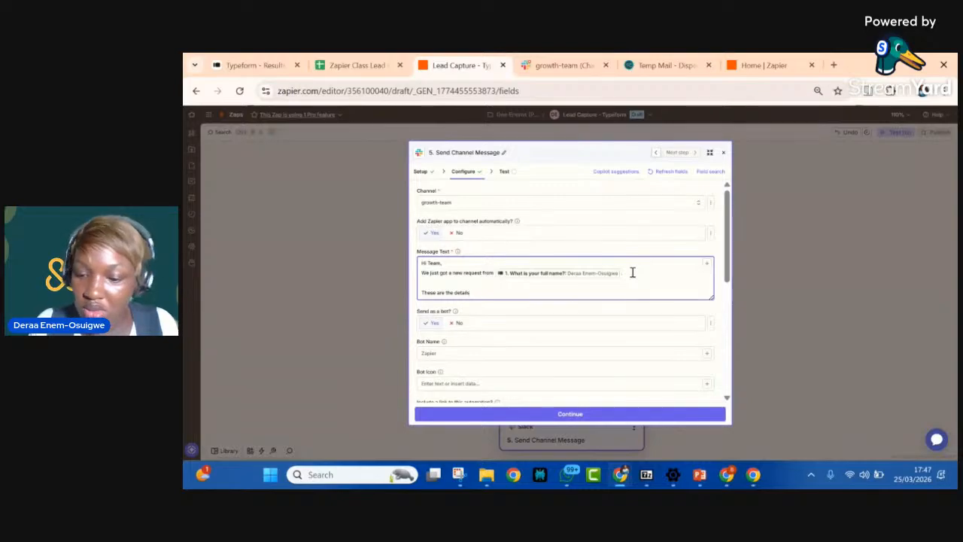
{"action": "type", "text": ":"}
{"action": "key", "text": "Return"}
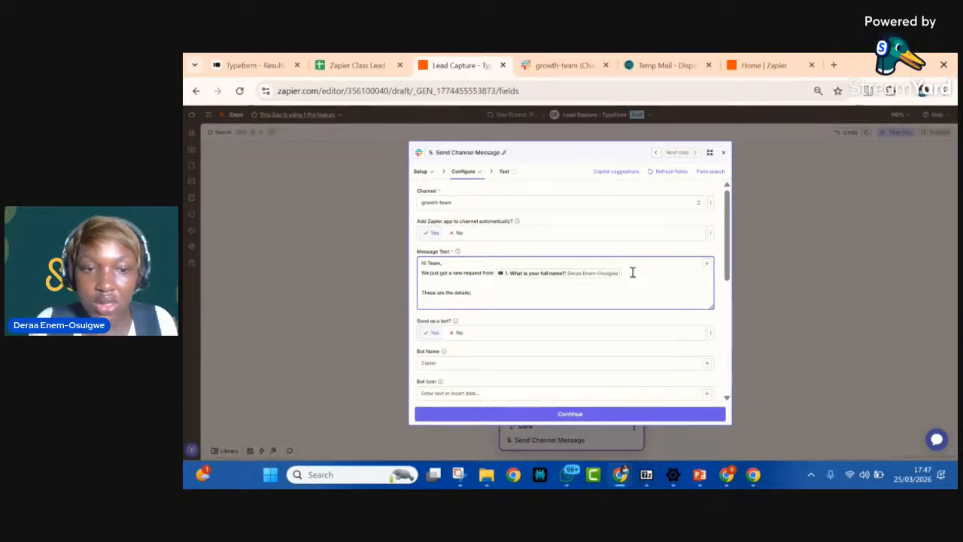
{"action": "left_click", "coordinate": [707, 265]}
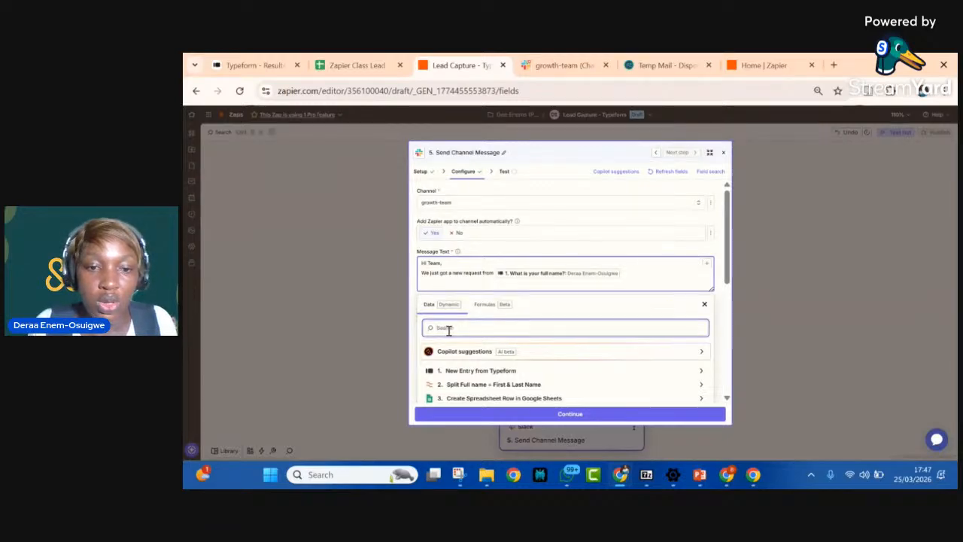
{"action": "left_click", "coordinate": [465, 401]}
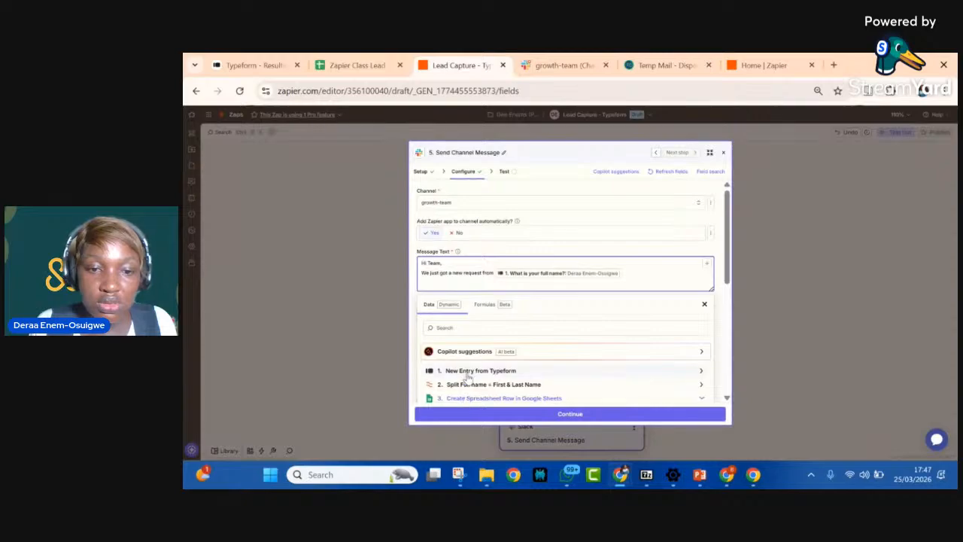
{"action": "left_click", "coordinate": [466, 373]}
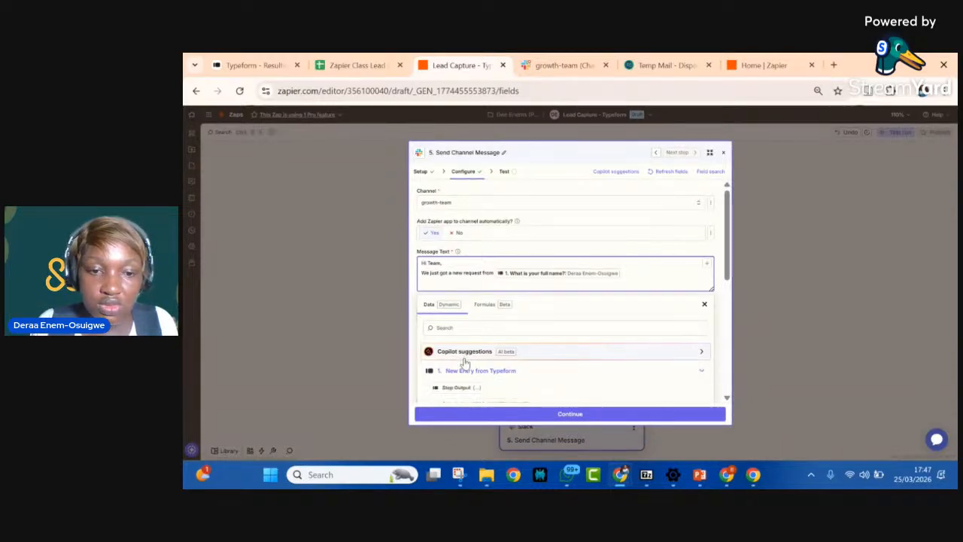
{"action": "scroll", "coordinate": [464, 382], "scroll_direction": "down", "scroll_amount": 5}
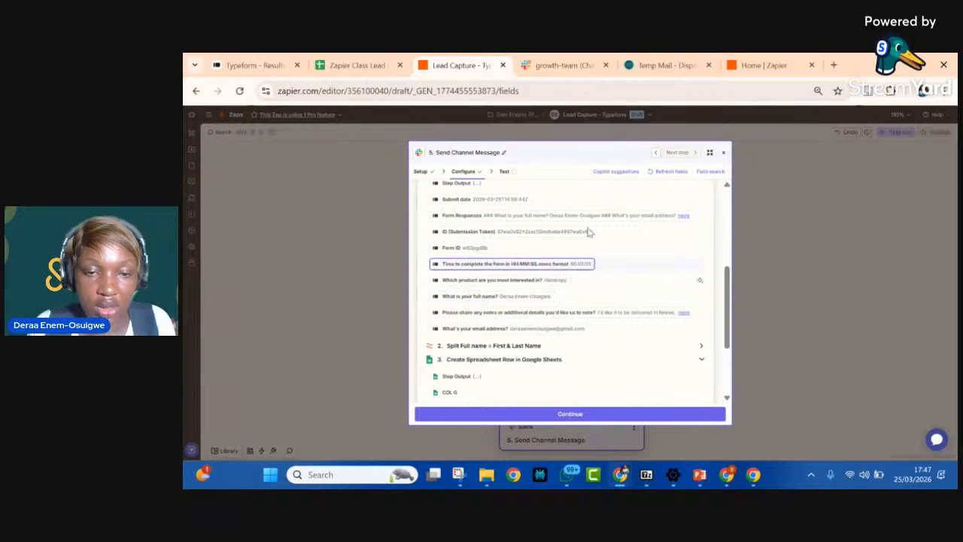
{"action": "key", "text": "Escape"}
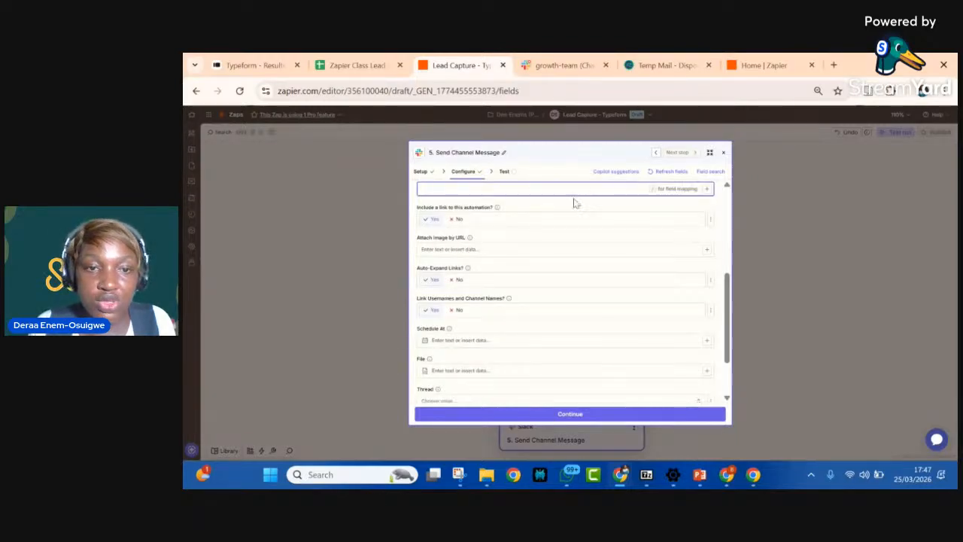
{"action": "scroll", "coordinate": [574, 218], "scroll_direction": "up", "scroll_amount": 3}
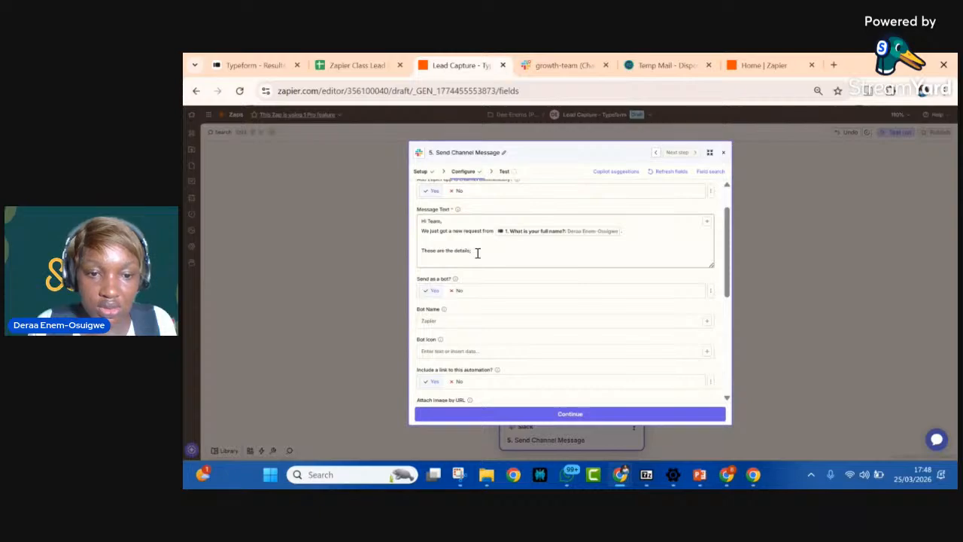
{"action": "scroll", "coordinate": [455, 342], "scroll_direction": "down", "scroll_amount": 1}
{"action": "scroll", "coordinate": [455, 343], "scroll_direction": "down", "scroll_amount": 2}
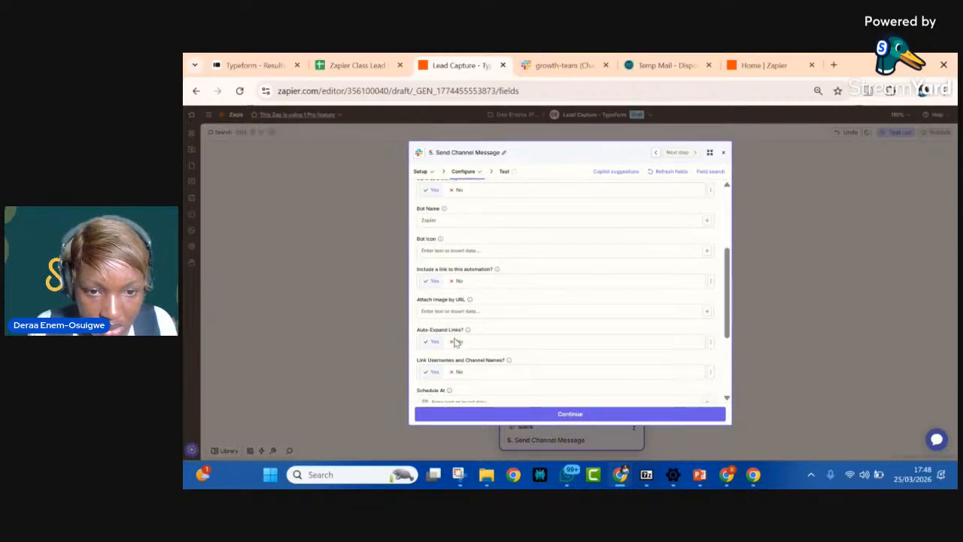
{"action": "scroll", "coordinate": [455, 343], "scroll_direction": "up", "scroll_amount": 3}
Step: Add the labels "Email:", "Order:" and "Notes:" on separate lines below "These are the details:" in the Slack message
{"action": "left_click", "coordinate": [477, 280]}
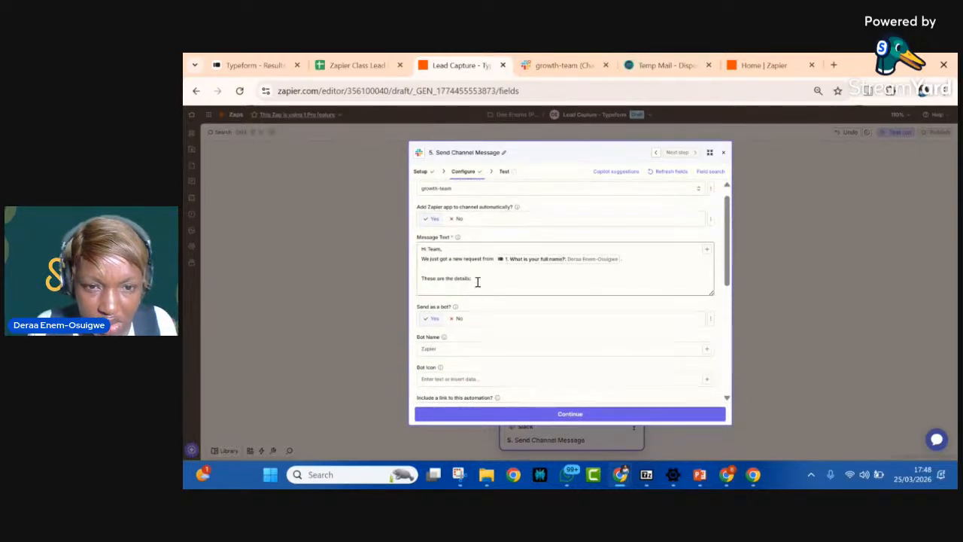
{"action": "key", "text": "Return"}
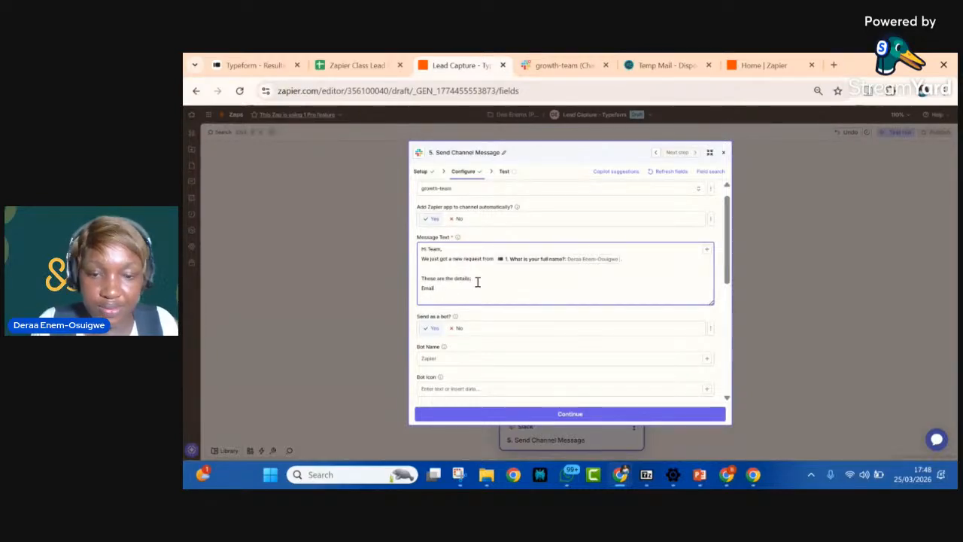
{"action": "type", "text": "Email:"}
{"action": "key", "text": "Return"}
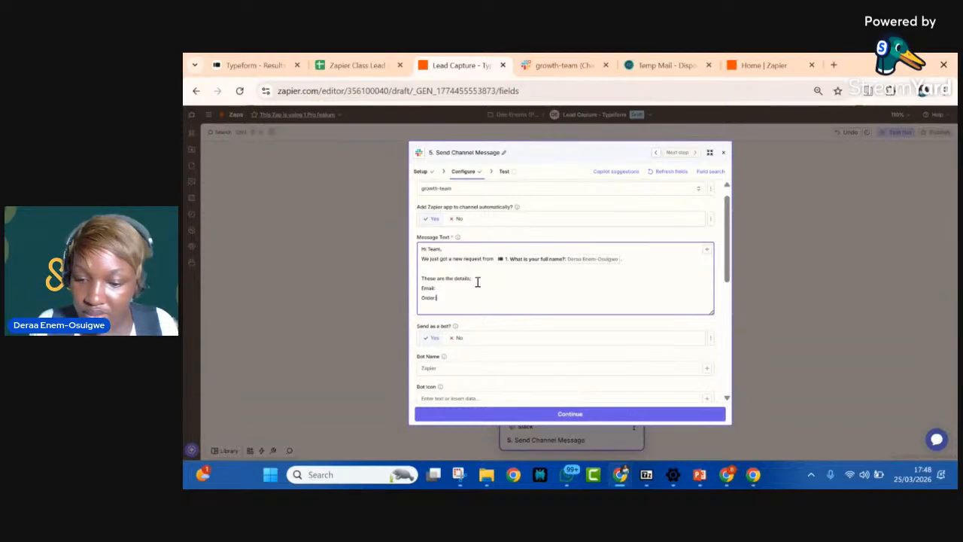
{"action": "type", "text": "Order:"}
{"action": "key", "text": "Return"}
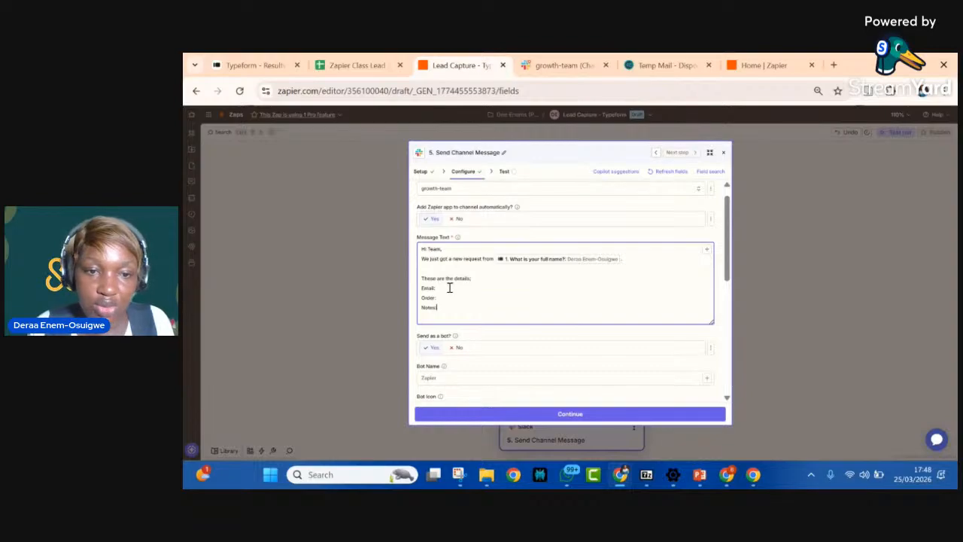
{"action": "left_click", "coordinate": [706, 250]}
{"action": "scroll", "coordinate": [510, 395], "scroll_direction": "down", "scroll_amount": 10}
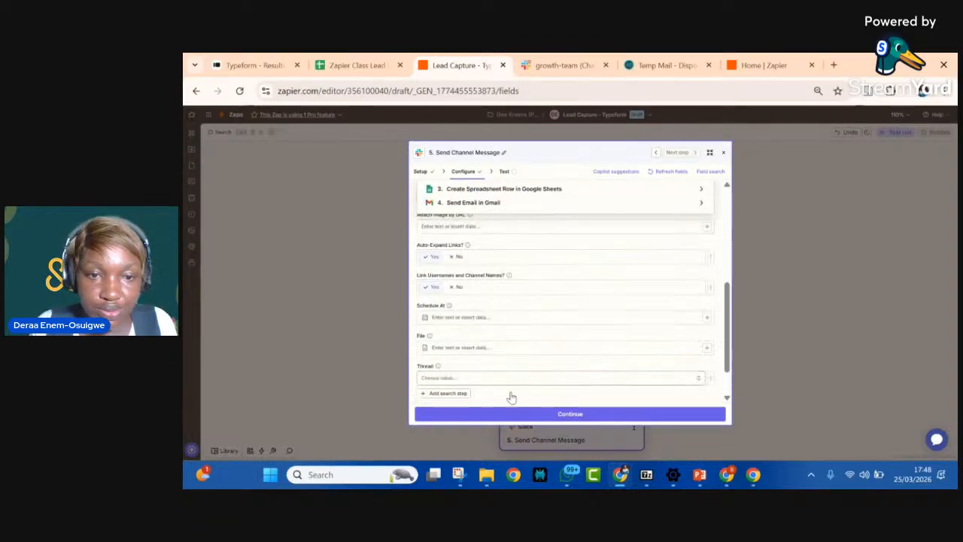
{"action": "scroll", "coordinate": [496, 219], "scroll_direction": "up", "scroll_amount": 3}
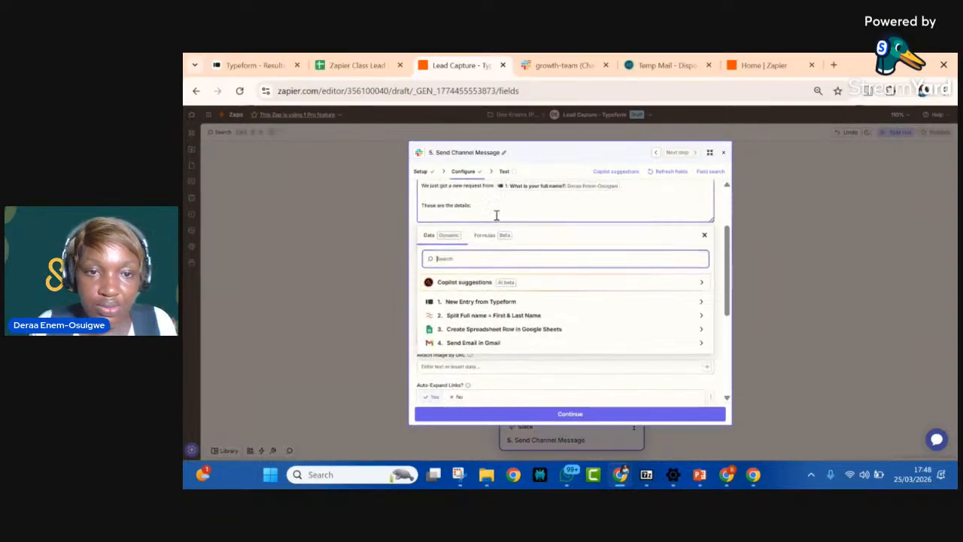
{"action": "left_click", "coordinate": [470, 301]}
{"action": "scroll", "coordinate": [464, 354], "scroll_direction": "down", "scroll_amount": 3}
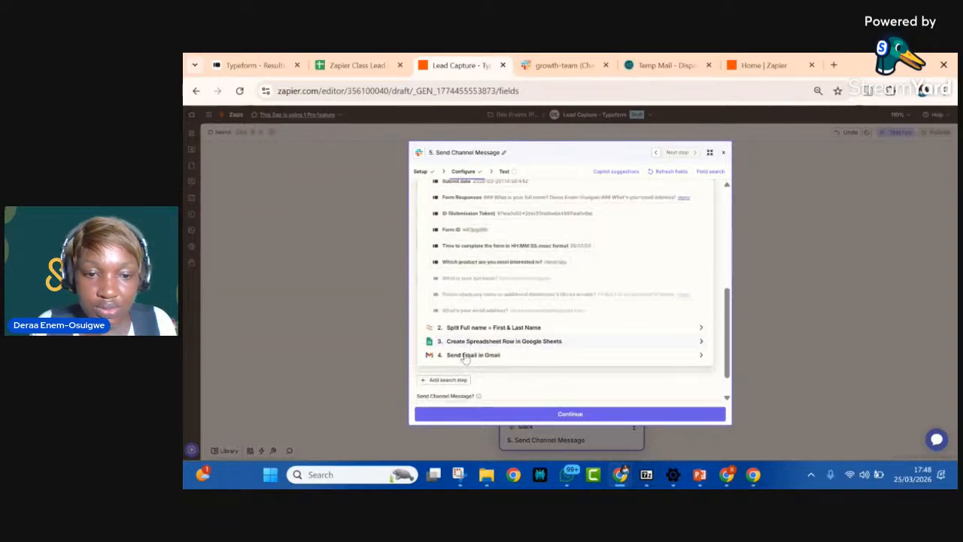
{"action": "left_click", "coordinate": [727, 208]}
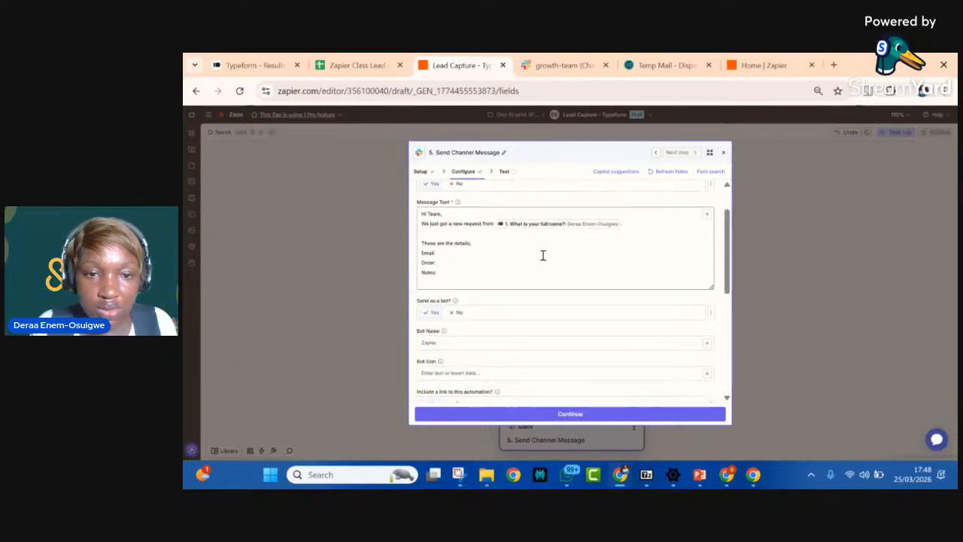
{"action": "scroll", "coordinate": [543, 258], "scroll_direction": "down", "scroll_amount": 1}
{"action": "scroll", "coordinate": [543, 259], "scroll_direction": "down", "scroll_amount": 2}
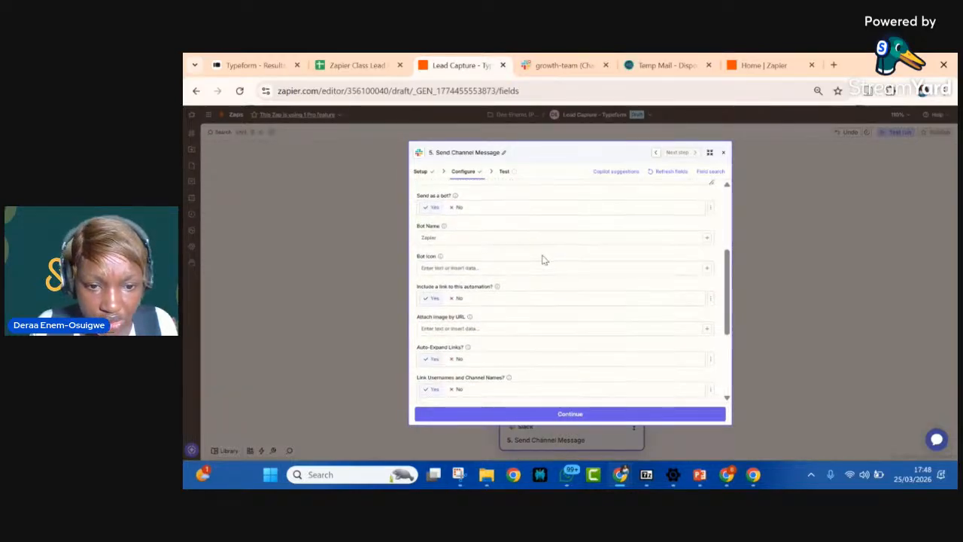
{"action": "scroll", "coordinate": [542, 256], "scroll_direction": "up", "scroll_amount": 3}
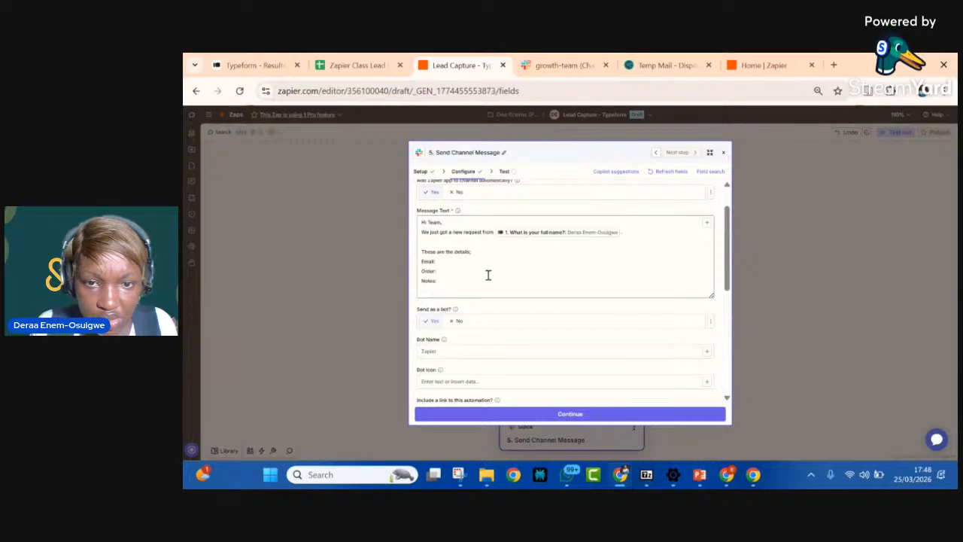
Step: Try to insert the Typeform answer "What's your email address?" after the "Email:" label in the Slack message
{"action": "left_click", "coordinate": [445, 265]}
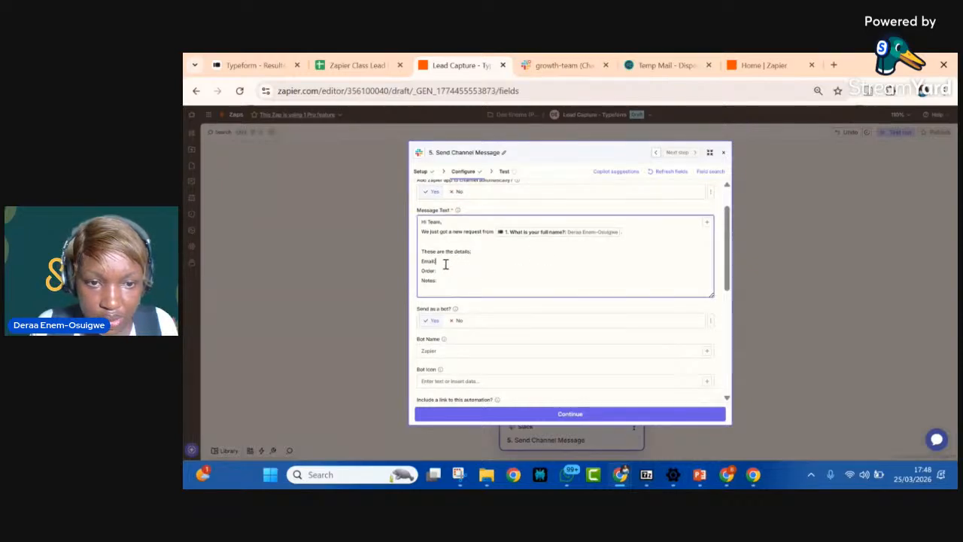
{"action": "left_click", "coordinate": [708, 221]}
{"action": "scroll", "coordinate": [525, 359], "scroll_direction": "down", "scroll_amount": 10}
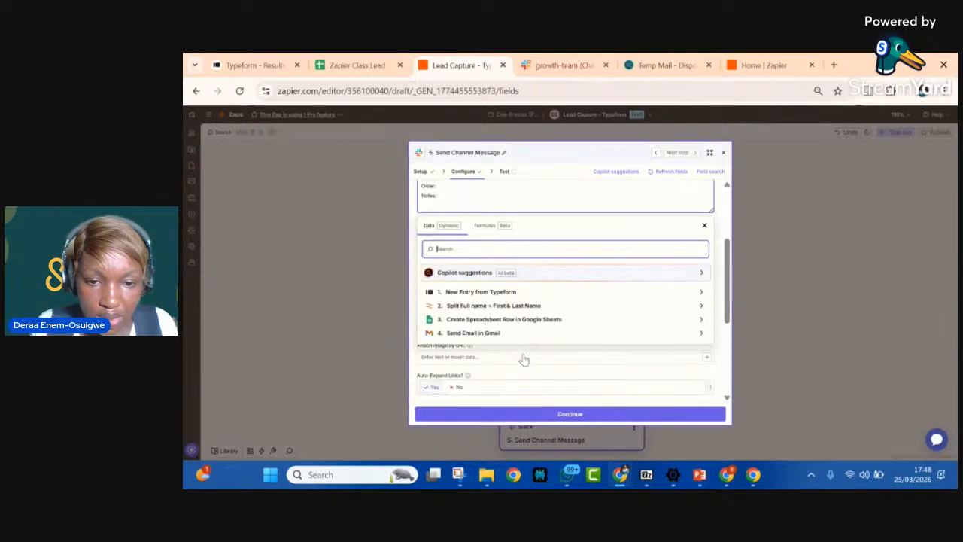
{"action": "scroll", "coordinate": [524, 359], "scroll_direction": "up", "scroll_amount": 10}
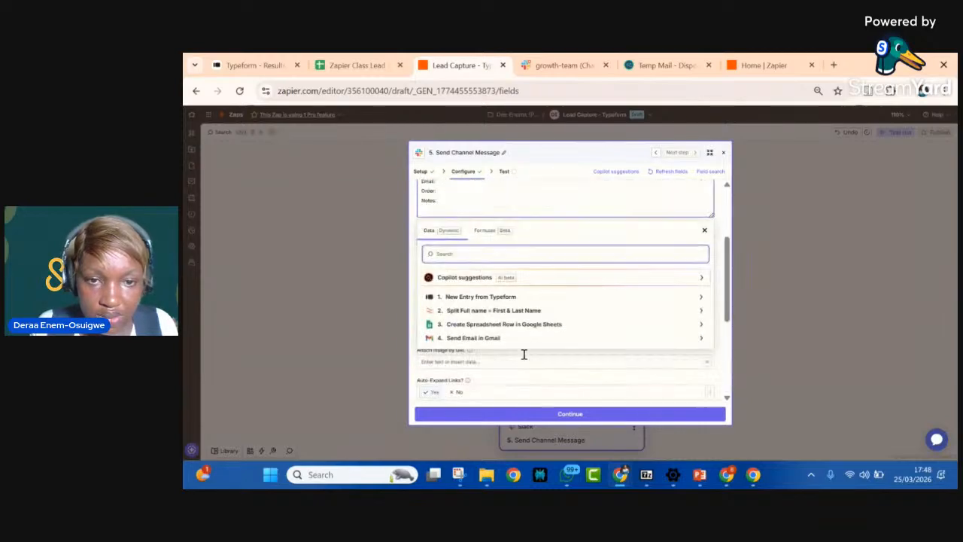
{"action": "left_click", "coordinate": [500, 304]}
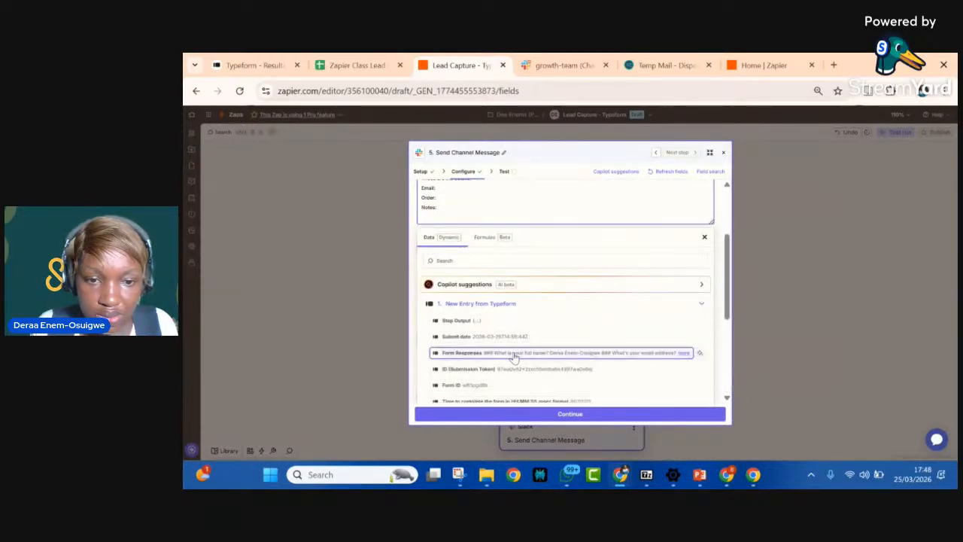
{"action": "scroll", "coordinate": [511, 347], "scroll_direction": "down", "scroll_amount": 3}
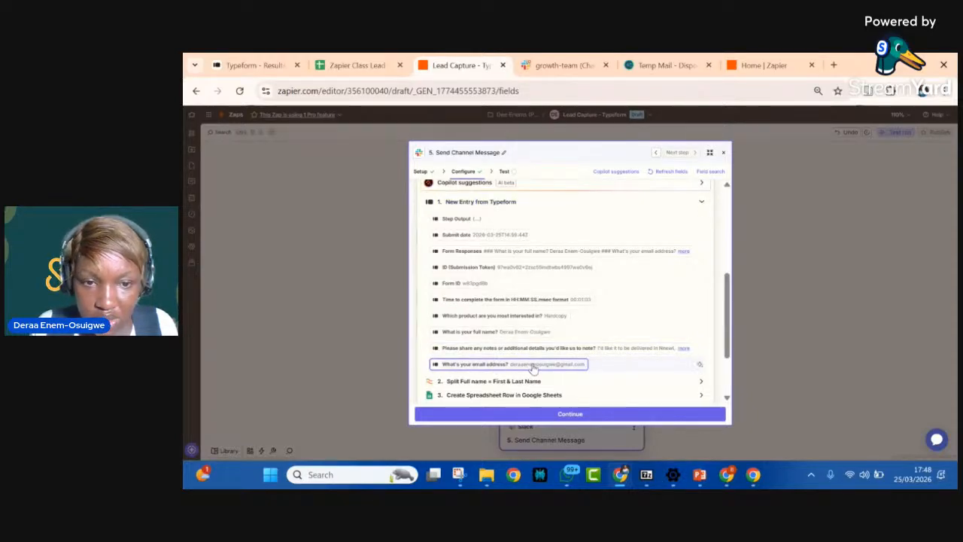
{"action": "left_click", "coordinate": [728, 237]}
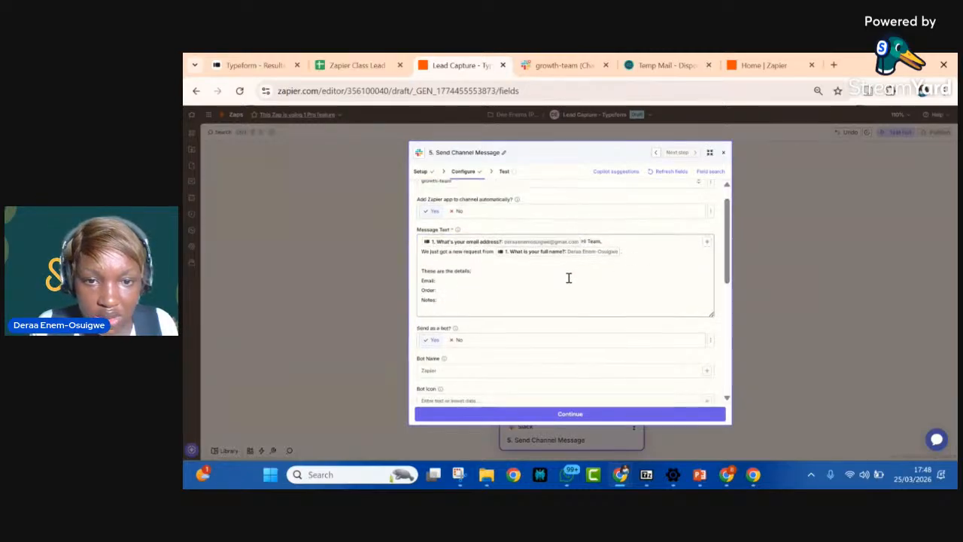
{"action": "scroll", "coordinate": [569, 279], "scroll_direction": "down", "scroll_amount": 1}
{"action": "scroll", "coordinate": [569, 279], "scroll_direction": "down", "scroll_amount": 5}
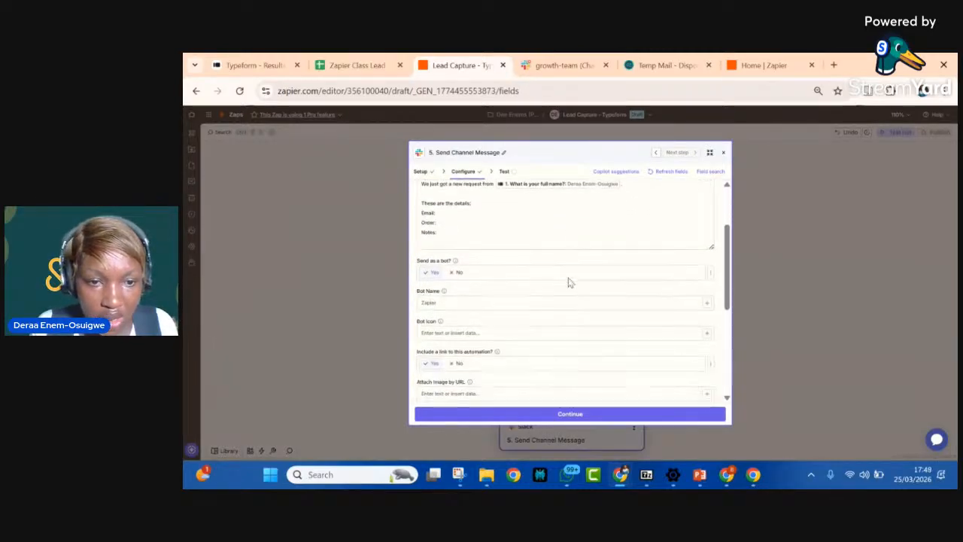
{"action": "scroll", "coordinate": [569, 280], "scroll_direction": "up", "scroll_amount": 6}
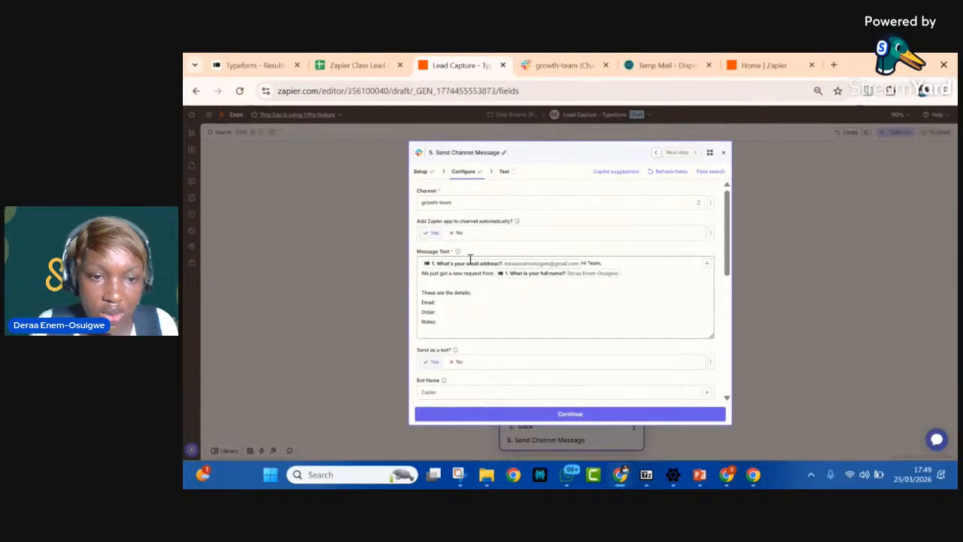
Step: Try to insert the Client's Email value from the Google Sheets step after the "Email:" label in the Slack message
{"action": "left_click", "coordinate": [450, 304]}
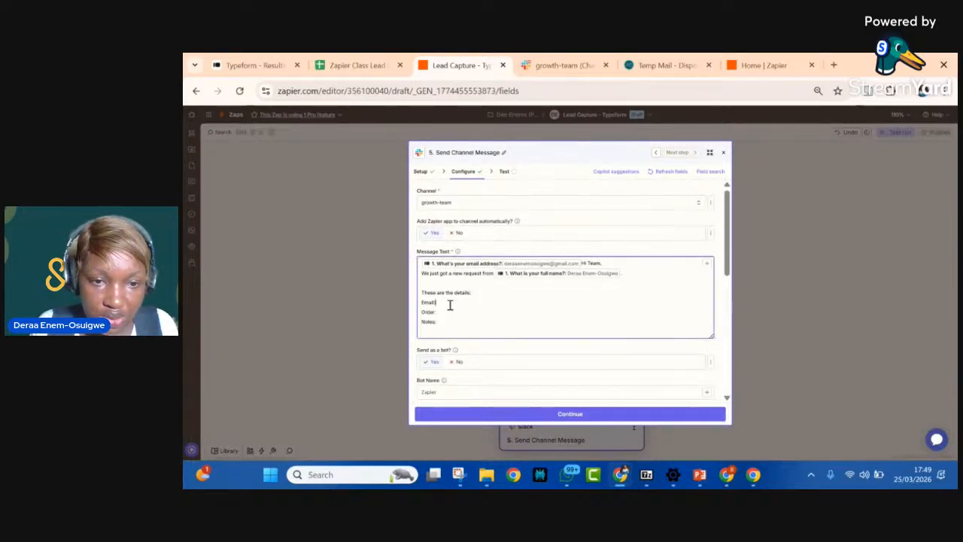
{"action": "left_click", "coordinate": [707, 262]}
{"action": "scroll", "coordinate": [477, 386], "scroll_direction": "down", "scroll_amount": 3}
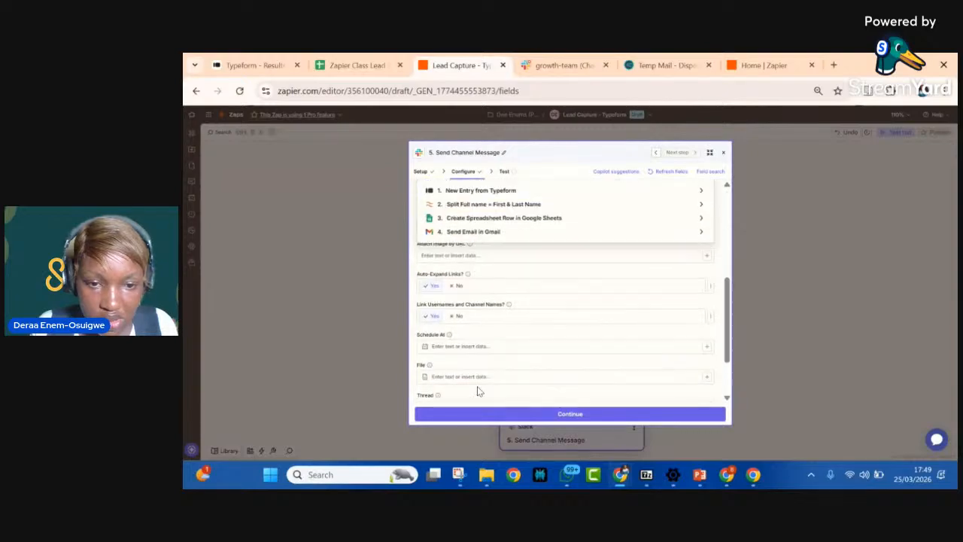
{"action": "left_click", "coordinate": [475, 214]}
{"action": "left_click", "coordinate": [476, 215]}
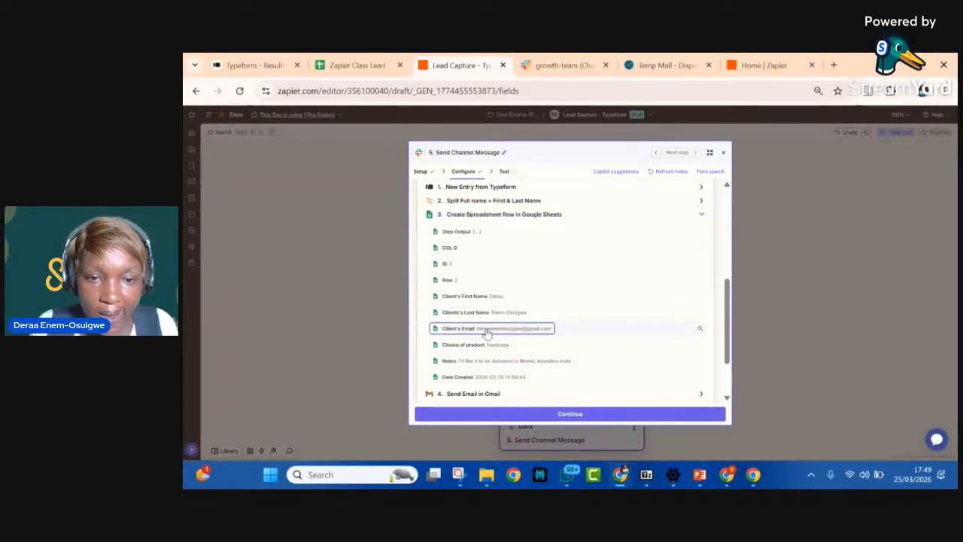
{"action": "scroll", "coordinate": [727, 236], "scroll_direction": "up", "scroll_amount": 5}
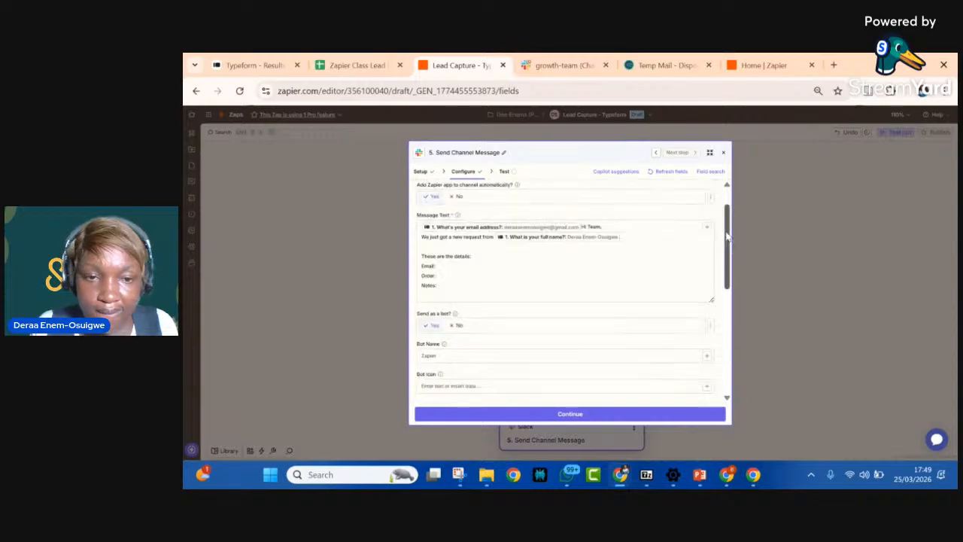
{"action": "scroll", "coordinate": [566, 273], "scroll_direction": "down", "scroll_amount": 8}
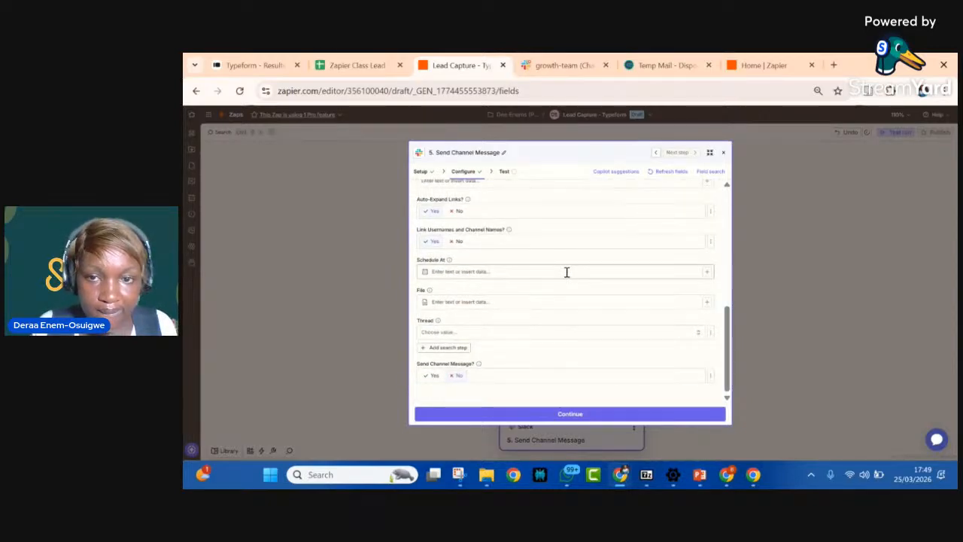
{"action": "scroll", "coordinate": [567, 273], "scroll_direction": "up", "scroll_amount": 6}
{"action": "scroll", "coordinate": [566, 272], "scroll_direction": "up", "scroll_amount": 1}
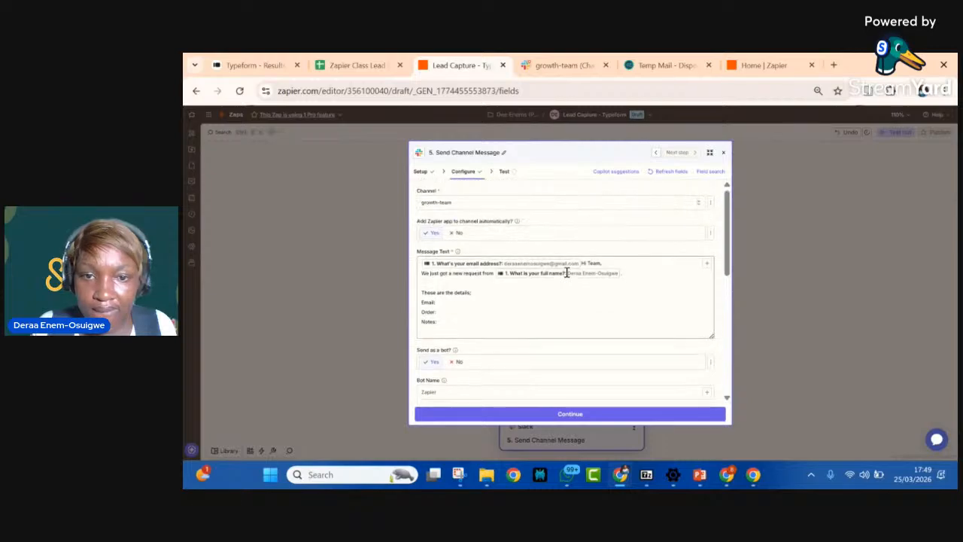
Step: Retry adding the Google Sheets Client's Email value on the "Email:" line of the message text
{"action": "left_click", "coordinate": [439, 305]}
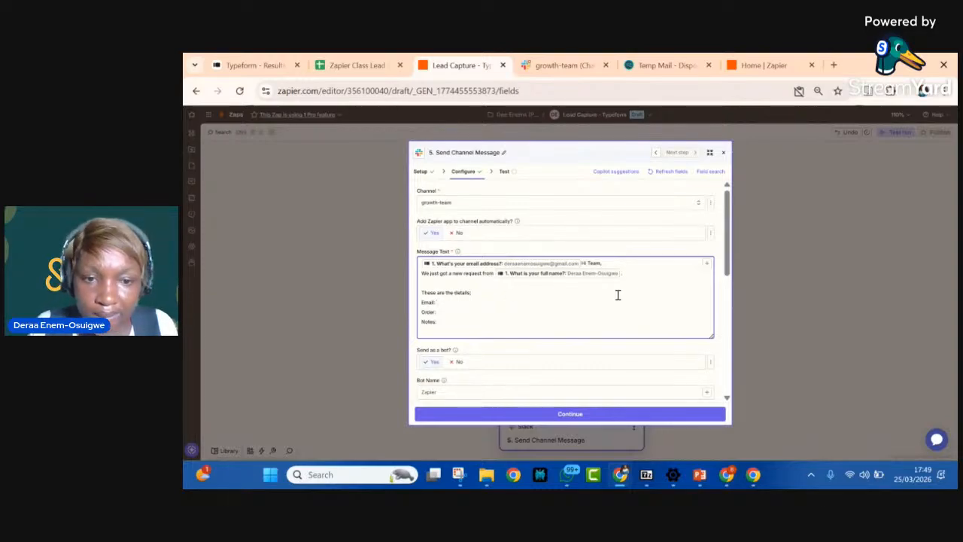
{"action": "left_click", "coordinate": [706, 264]}
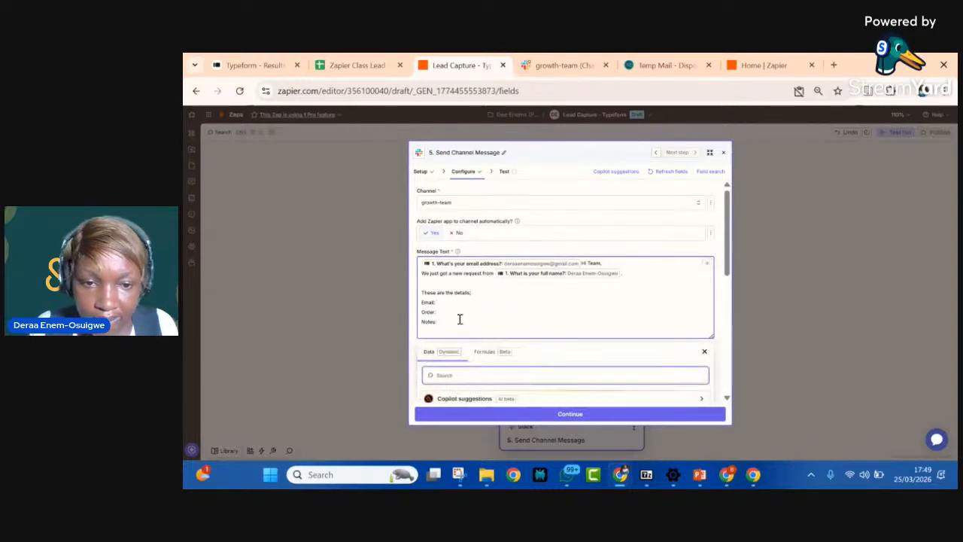
{"action": "scroll", "coordinate": [457, 371], "scroll_direction": "down", "scroll_amount": 10}
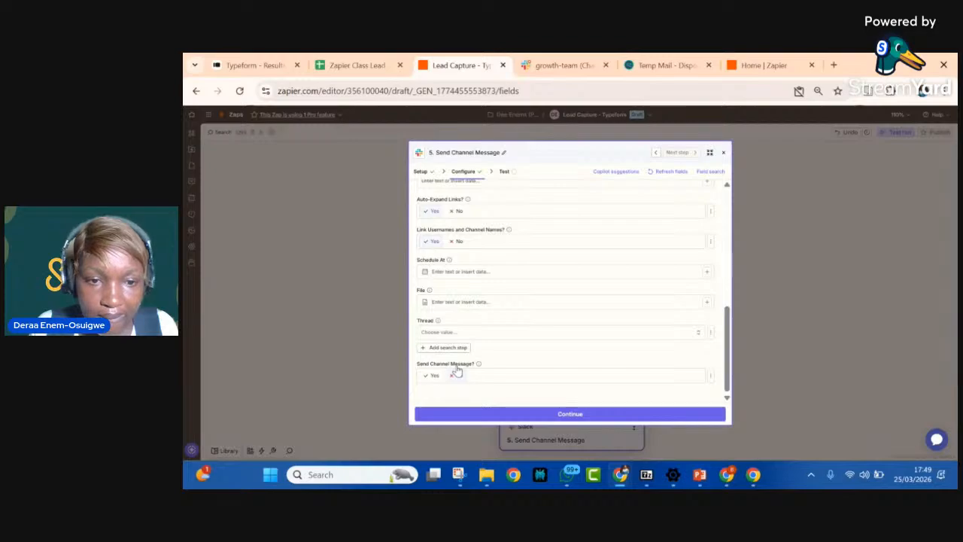
{"action": "scroll", "coordinate": [457, 371], "scroll_direction": "up", "scroll_amount": 8}
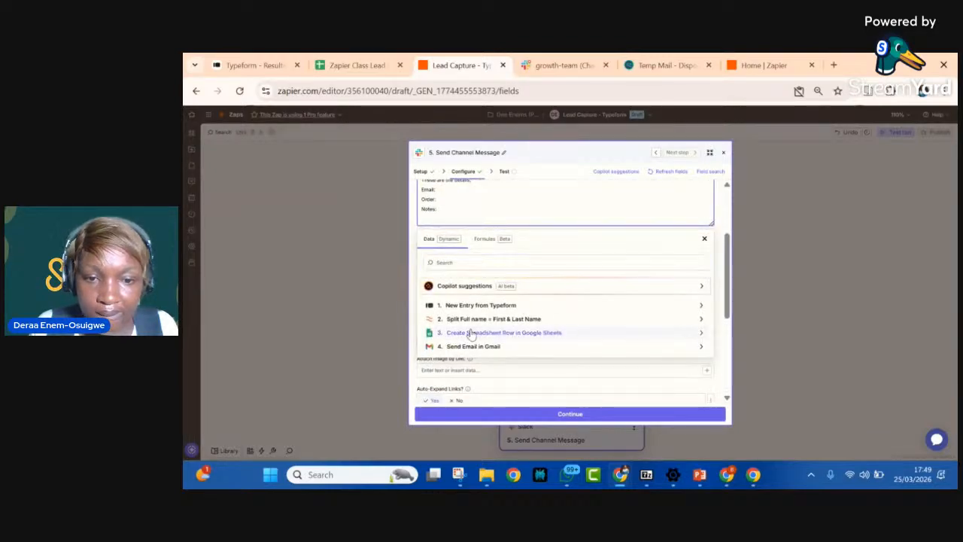
{"action": "left_click", "coordinate": [471, 334]}
{"action": "scroll", "coordinate": [481, 365], "scroll_direction": "down", "scroll_amount": 5}
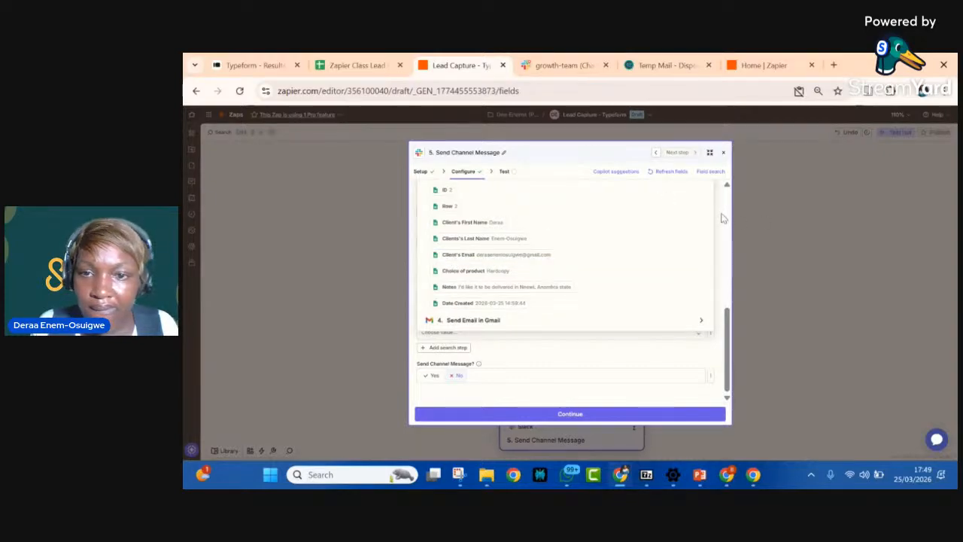
{"action": "left_click", "coordinate": [677, 172]}
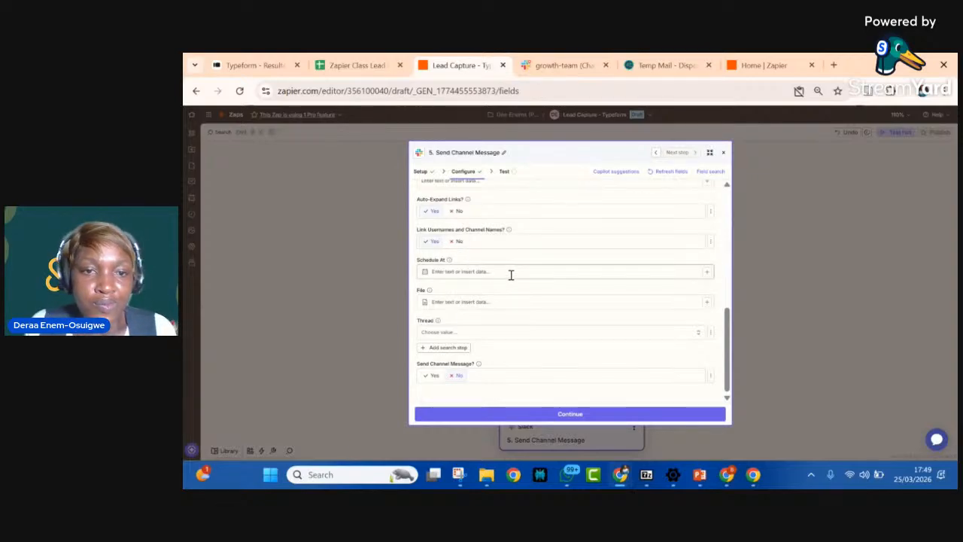
{"action": "scroll", "coordinate": [510, 275], "scroll_direction": "up", "scroll_amount": 10}
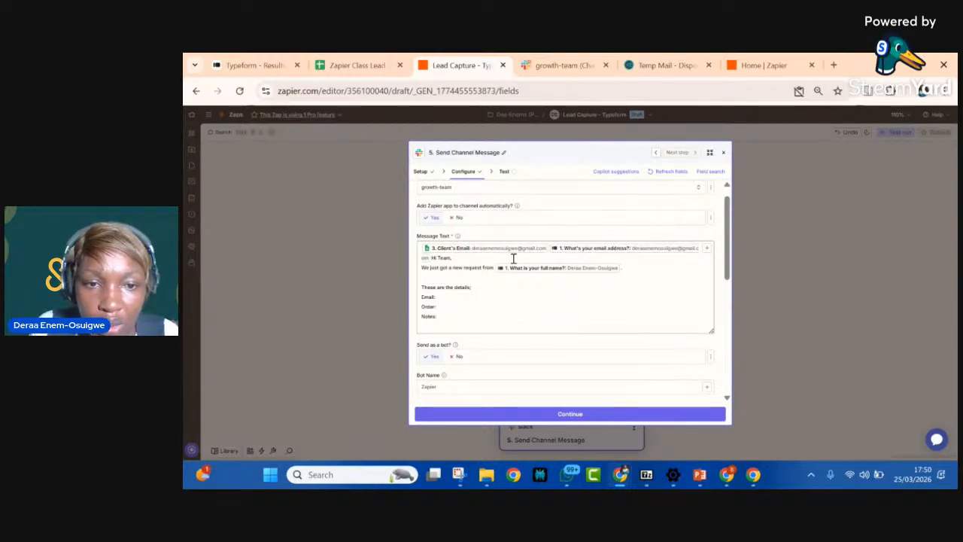
Step: Delete the misplaced Client's Email and "What's your email address?" fields before "Hi Team," in the Slack message
{"action": "scroll", "coordinate": [506, 258], "scroll_direction": "up", "scroll_amount": 1}
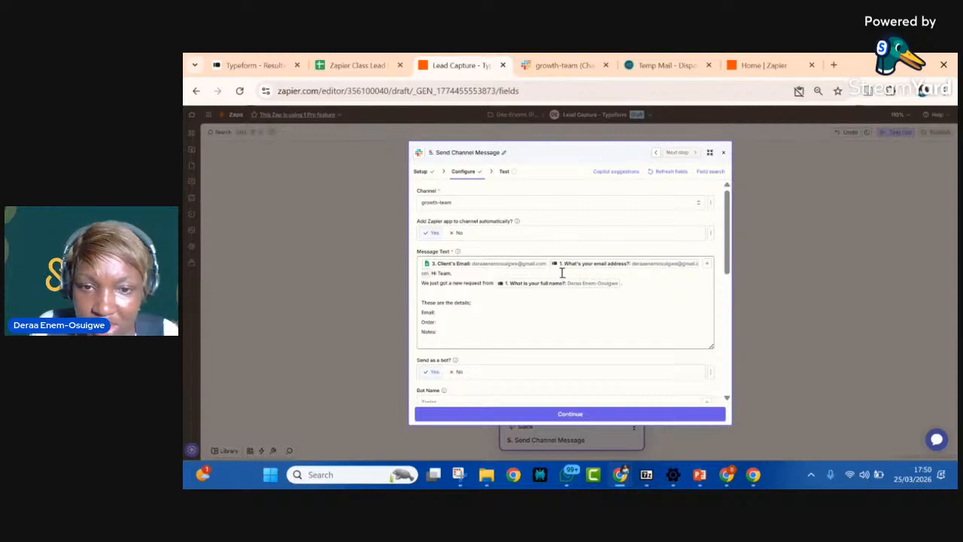
{"action": "left_click", "coordinate": [432, 273]}
{"action": "key", "text": "BackSpace"}
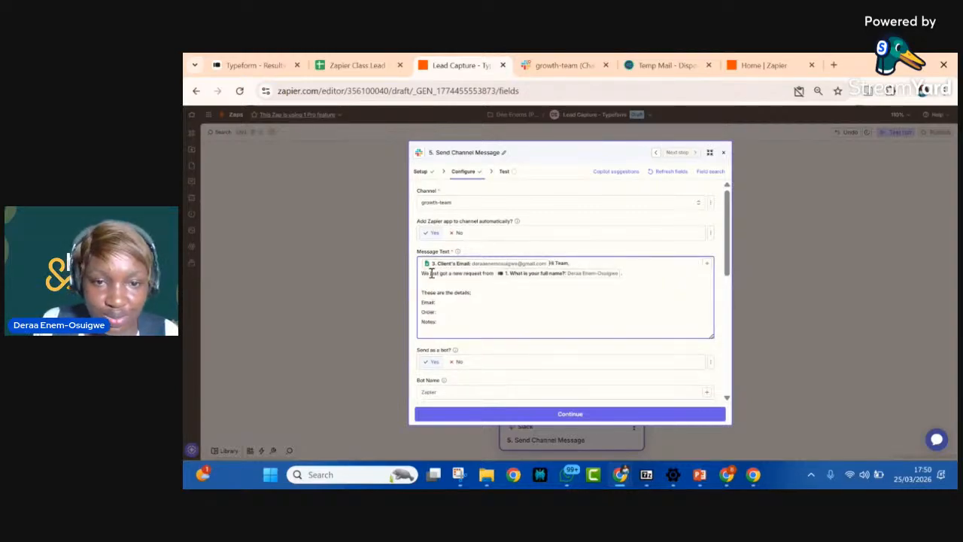
{"action": "key", "text": "BackSpace"}
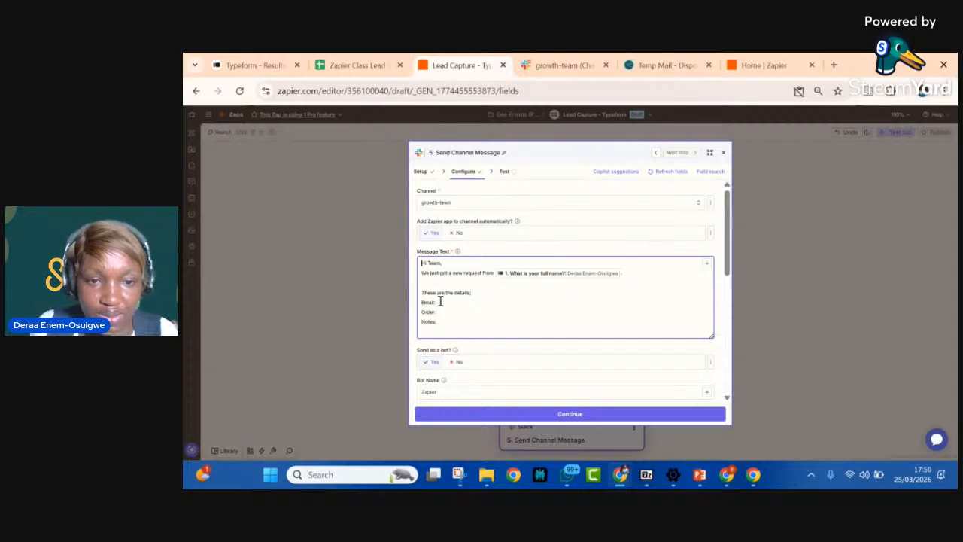
Step: Try once more to place the spreadsheet row's Client's Email in the Slack message beside "Email:"
{"action": "scroll", "coordinate": [461, 289], "scroll_direction": "down", "scroll_amount": 3}
{"action": "scroll", "coordinate": [460, 289], "scroll_direction": "up", "scroll_amount": 3}
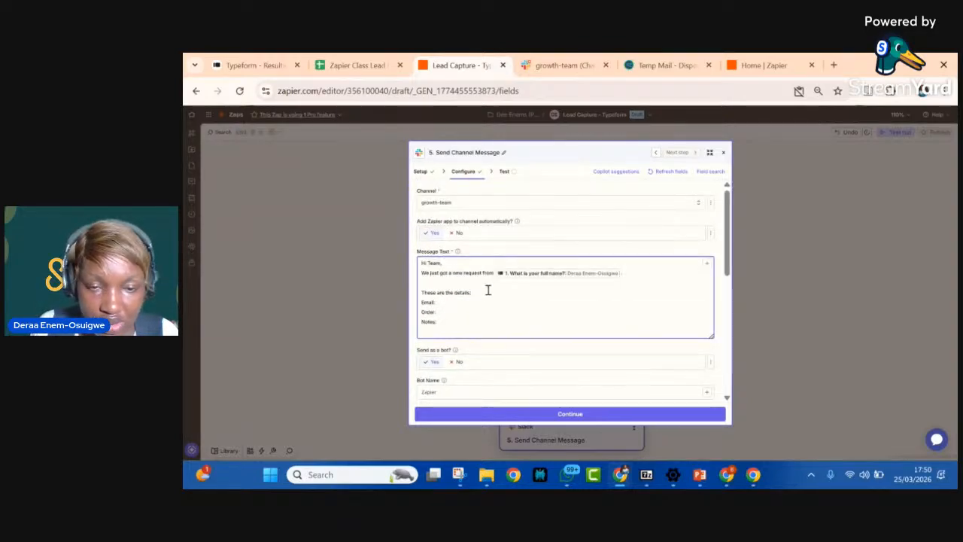
{"action": "left_click", "coordinate": [707, 263]}
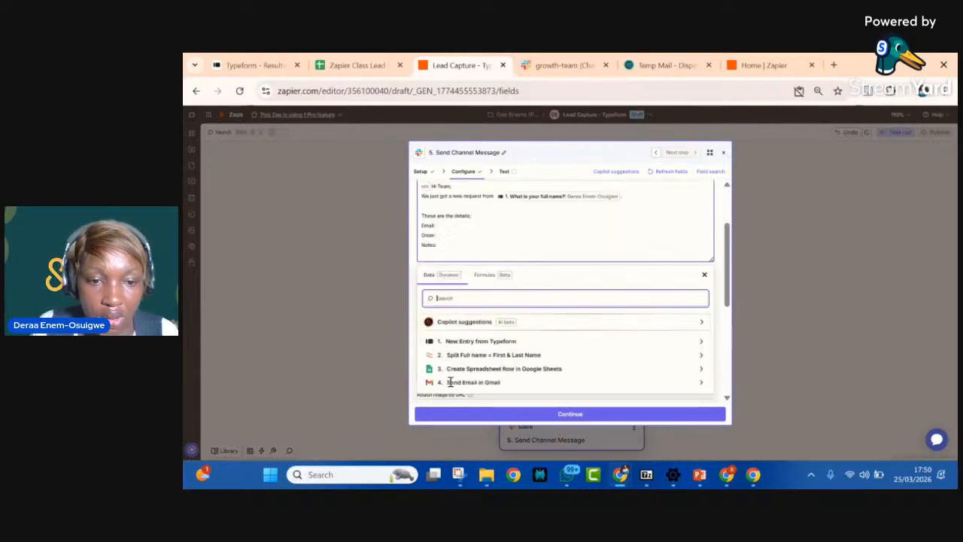
{"action": "scroll", "coordinate": [450, 382], "scroll_direction": "down", "scroll_amount": 3}
{"action": "left_click", "coordinate": [476, 213]}
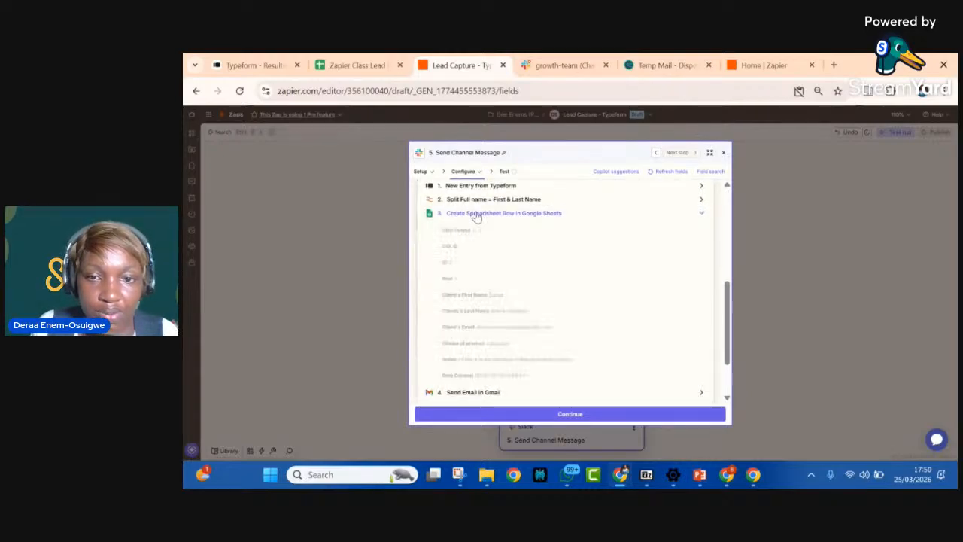
{"action": "scroll", "coordinate": [477, 353], "scroll_direction": "down", "scroll_amount": 3}
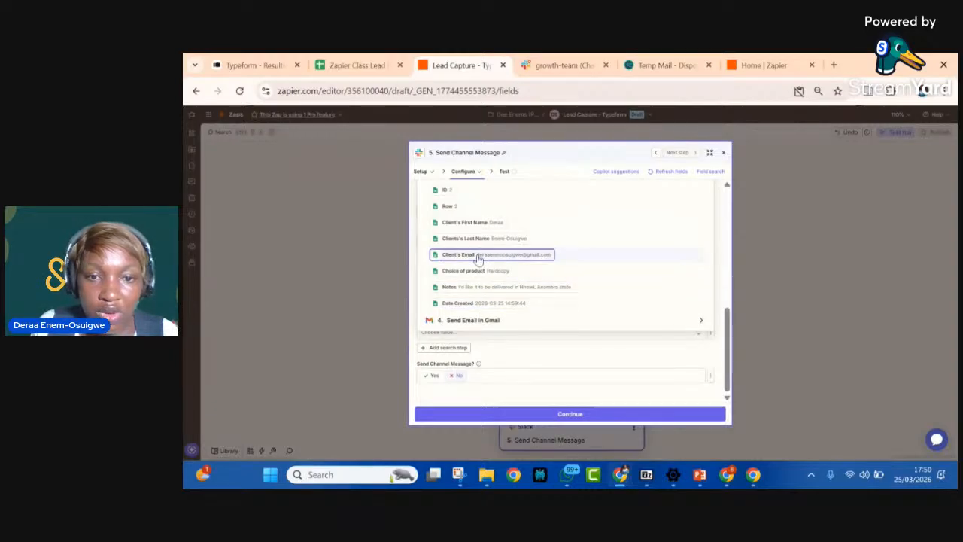
{"action": "left_click", "coordinate": [720, 214]}
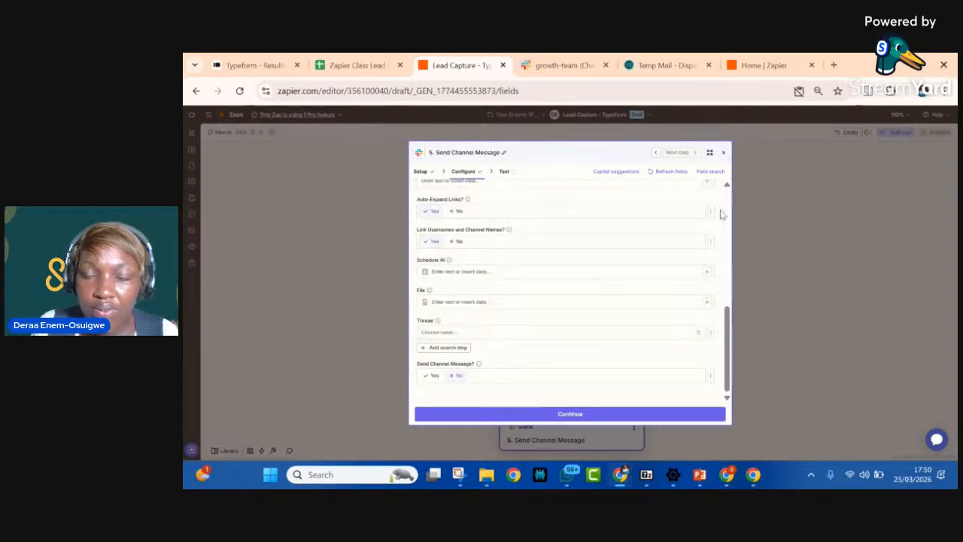
{"action": "scroll", "coordinate": [554, 226], "scroll_direction": "up", "scroll_amount": 6}
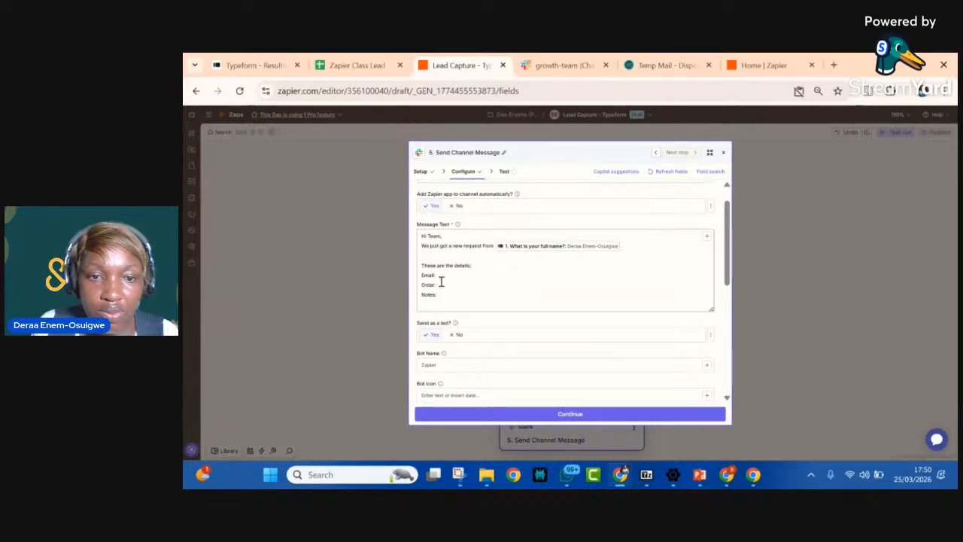
{"action": "scroll", "coordinate": [442, 285], "scroll_direction": "down", "scroll_amount": 5}
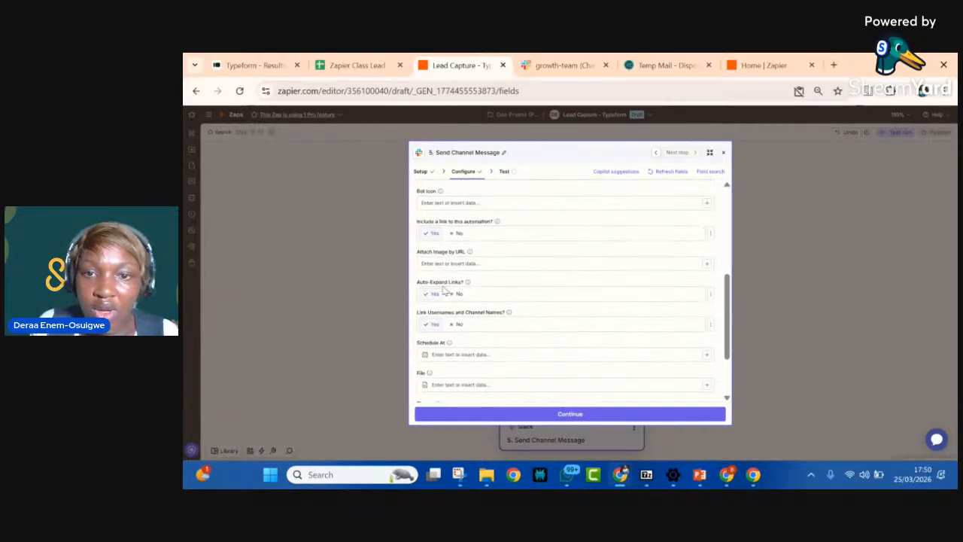
{"action": "scroll", "coordinate": [444, 290], "scroll_direction": "down", "scroll_amount": 3}
{"action": "scroll", "coordinate": [444, 288], "scroll_direction": "up", "scroll_amount": 10}
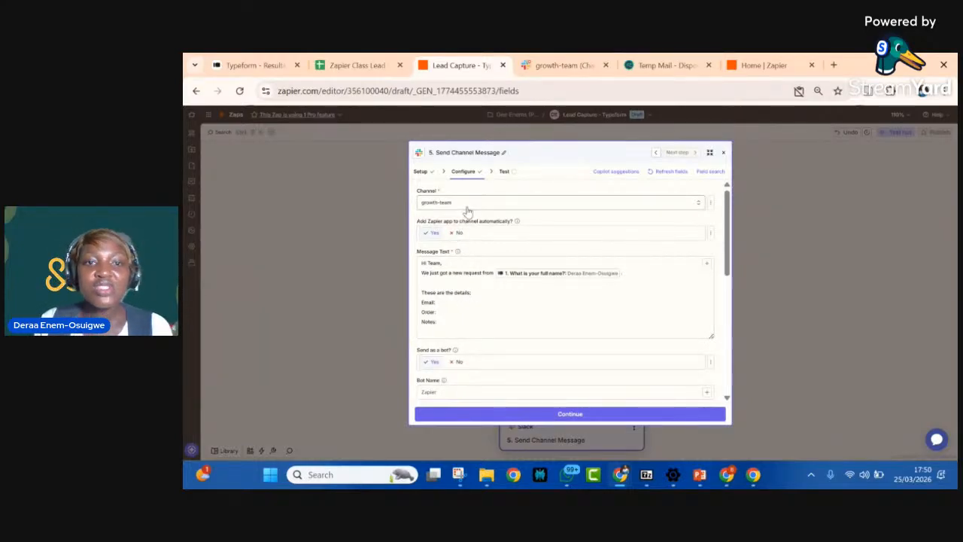
{"action": "scroll", "coordinate": [511, 312], "scroll_direction": "down", "scroll_amount": 1}
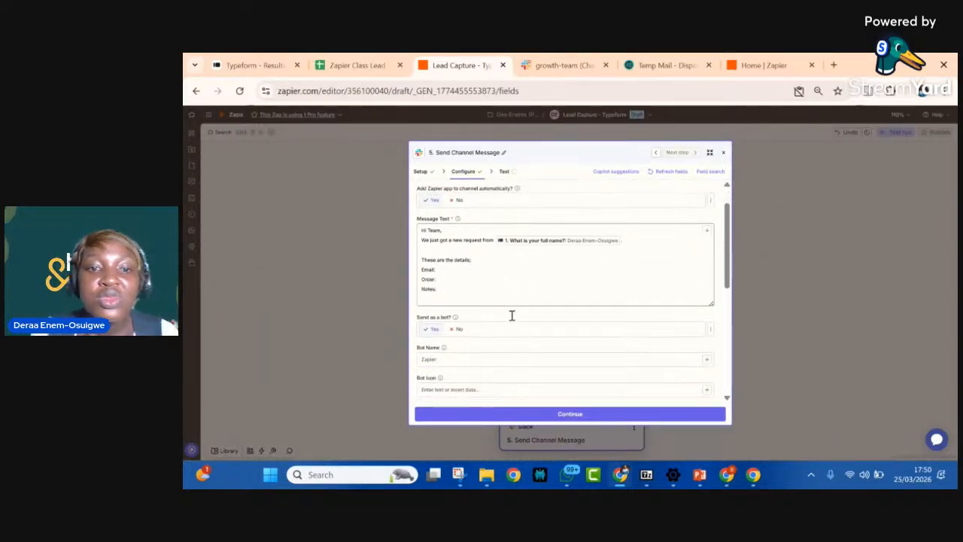
{"action": "scroll", "coordinate": [511, 316], "scroll_direction": "up", "scroll_amount": 1}
{"action": "scroll", "coordinate": [511, 316], "scroll_direction": "down", "scroll_amount": 2}
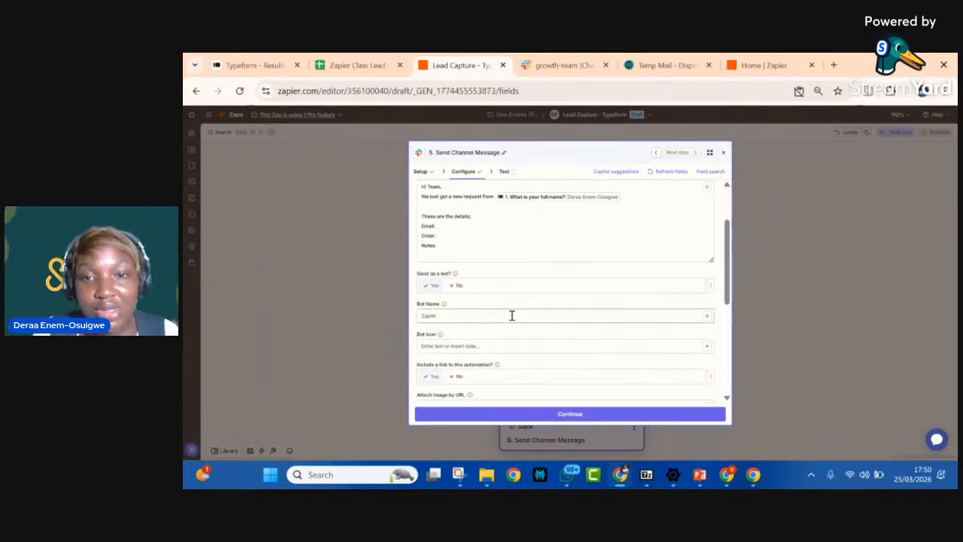
Step: Review the outgoing data of the Send Channel Message step and test it by sending the message to Slack
{"action": "left_click", "coordinate": [505, 172]}
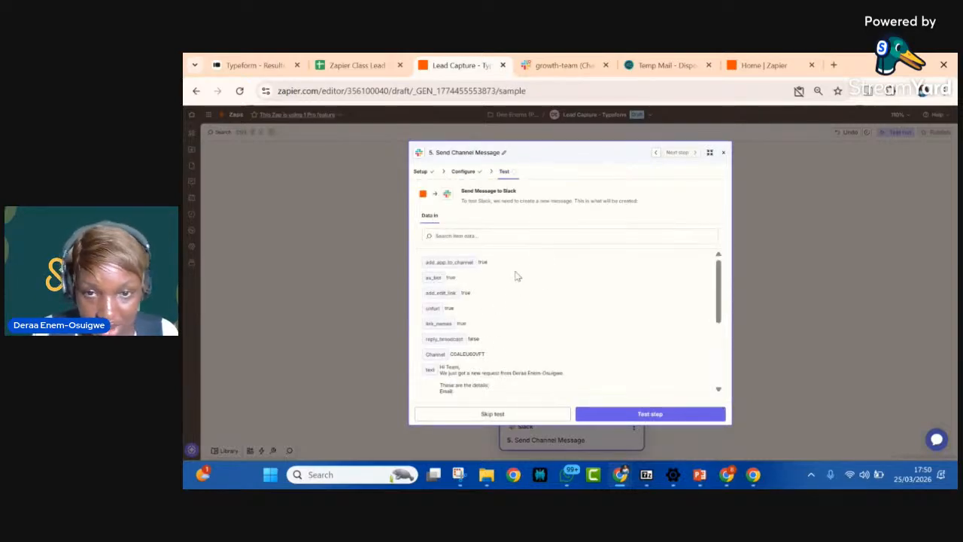
{"action": "scroll", "coordinate": [511, 332], "scroll_direction": "down", "scroll_amount": 5}
{"action": "scroll", "coordinate": [511, 332], "scroll_direction": "up", "scroll_amount": 3}
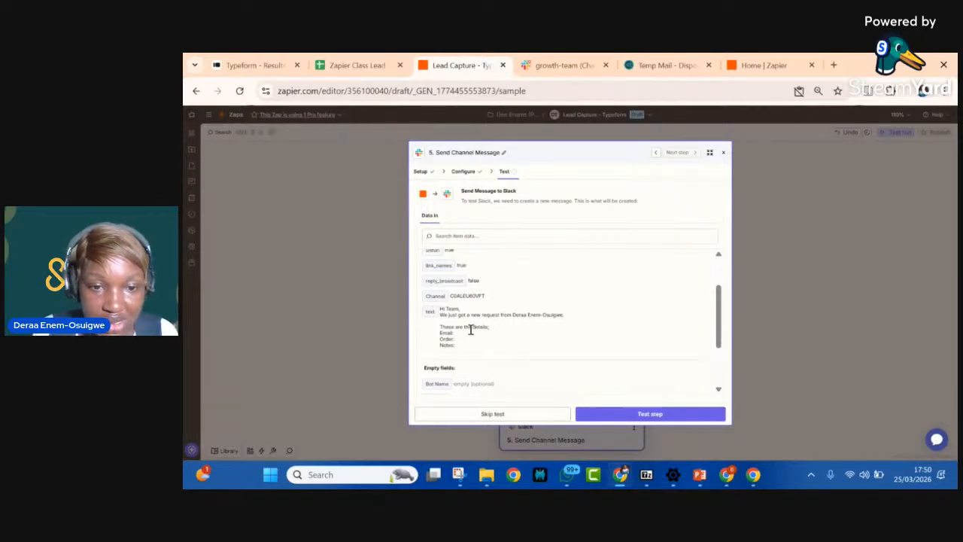
{"action": "scroll", "coordinate": [471, 329], "scroll_direction": "down", "scroll_amount": 2}
{"action": "scroll", "coordinate": [473, 334], "scroll_direction": "up", "scroll_amount": 1}
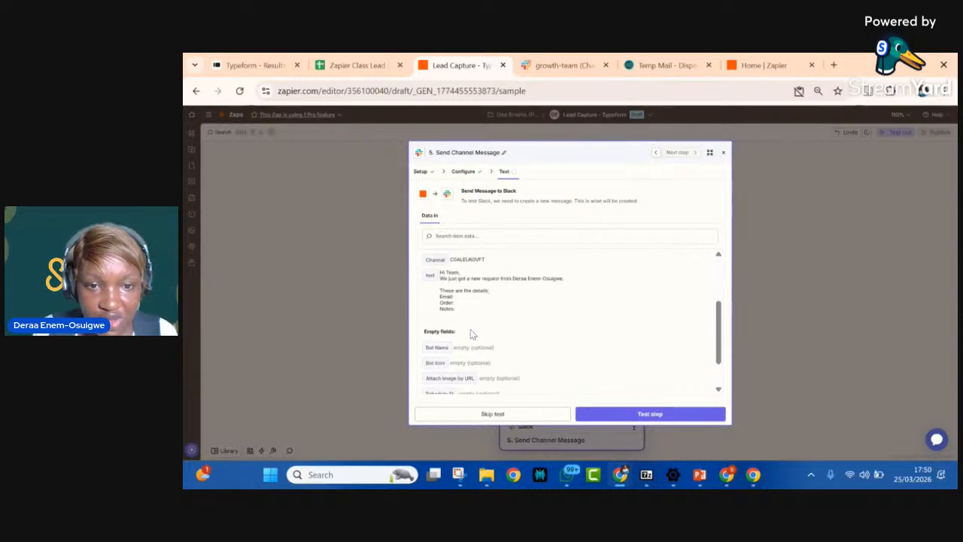
{"action": "scroll", "coordinate": [473, 334], "scroll_direction": "down", "scroll_amount": 1}
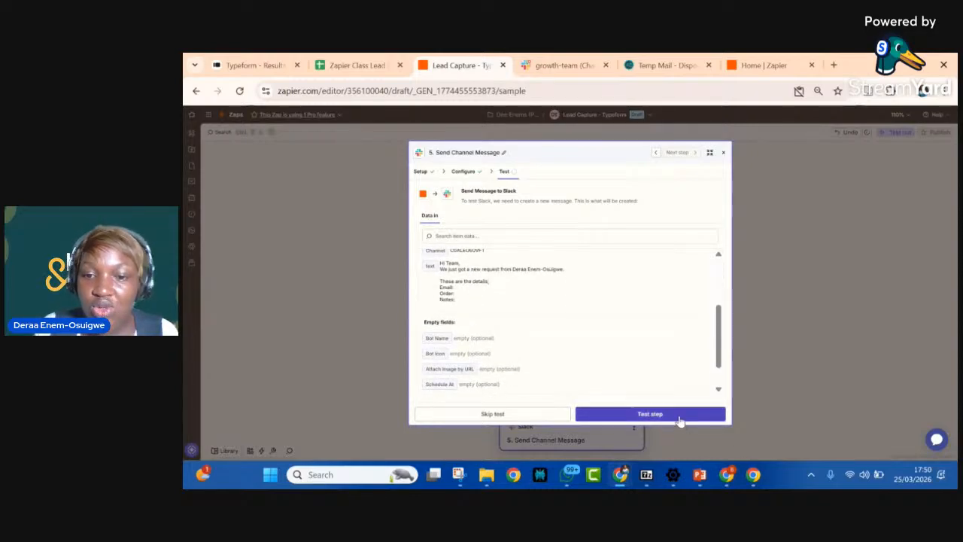
{"action": "left_click", "coordinate": [680, 419]}
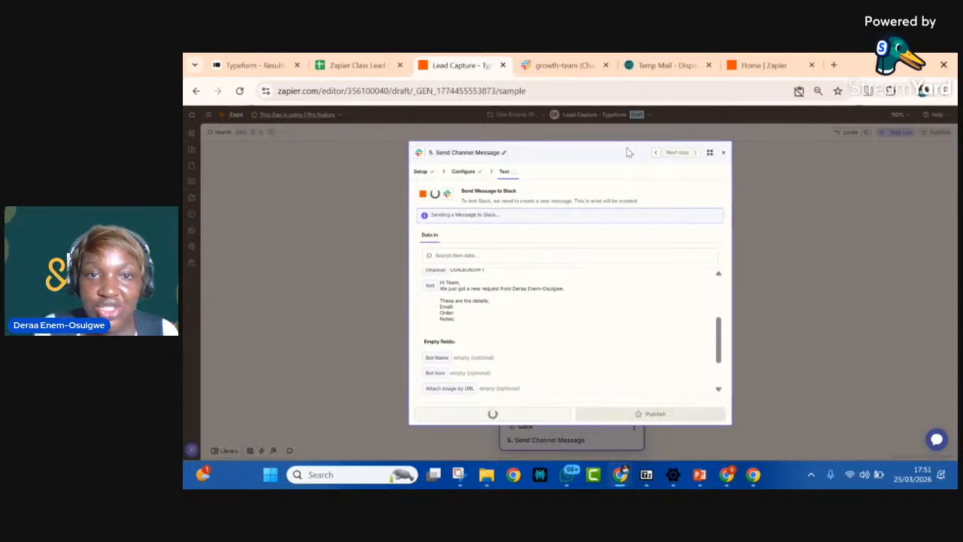
Step: Switch to Slack and check the test message in the growth-team channel
{"action": "left_click", "coordinate": [558, 66]}
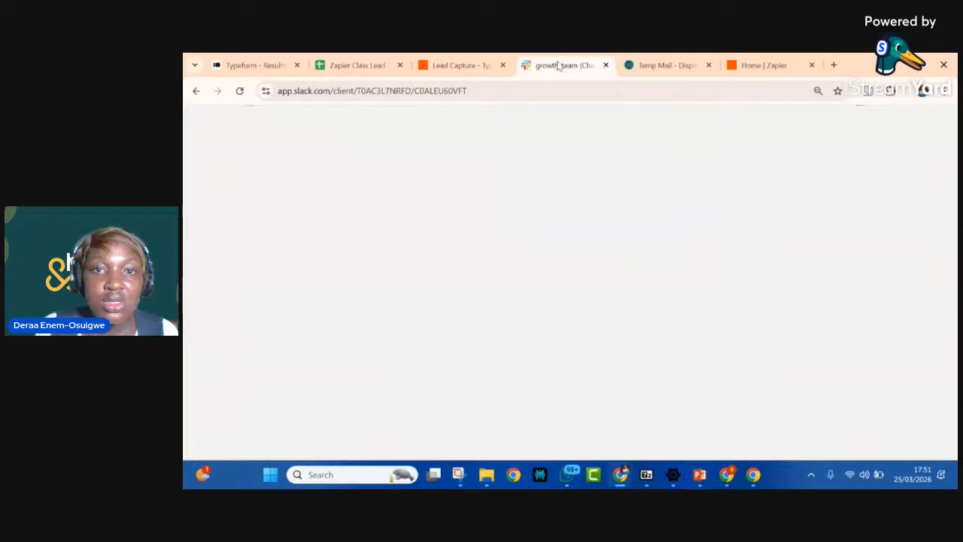
{"action": "left_click", "coordinate": [446, 65]}
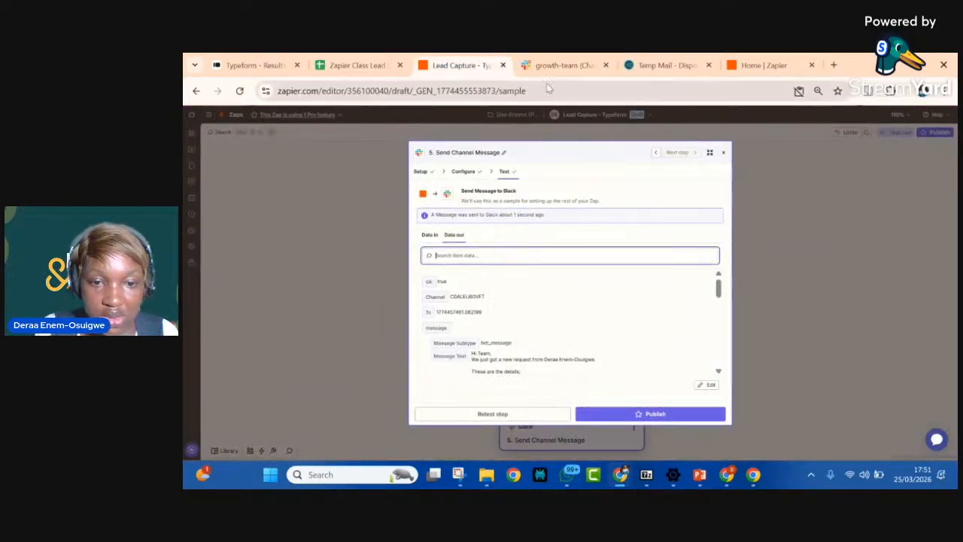
{"action": "mouse_move", "coordinate": [561, 62]}
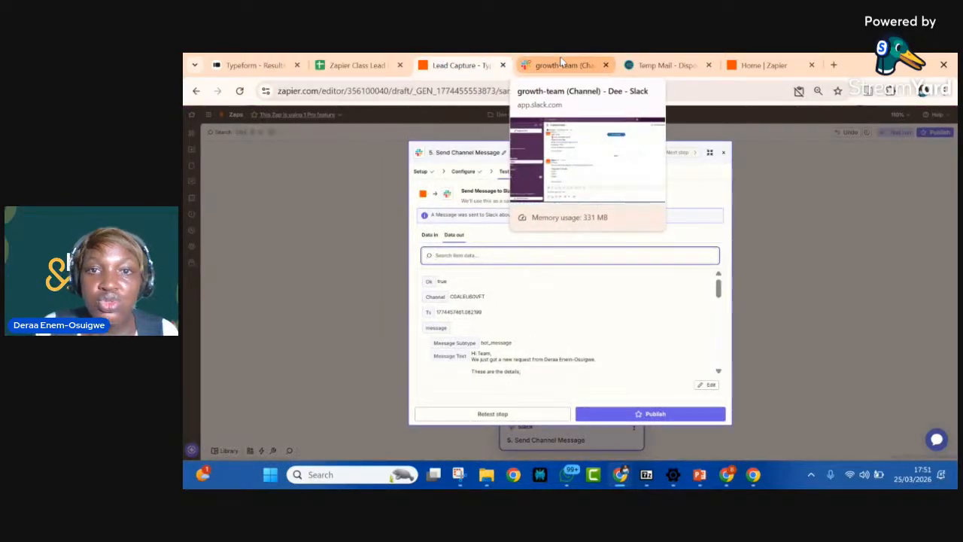
{"action": "left_click", "coordinate": [560, 63]}
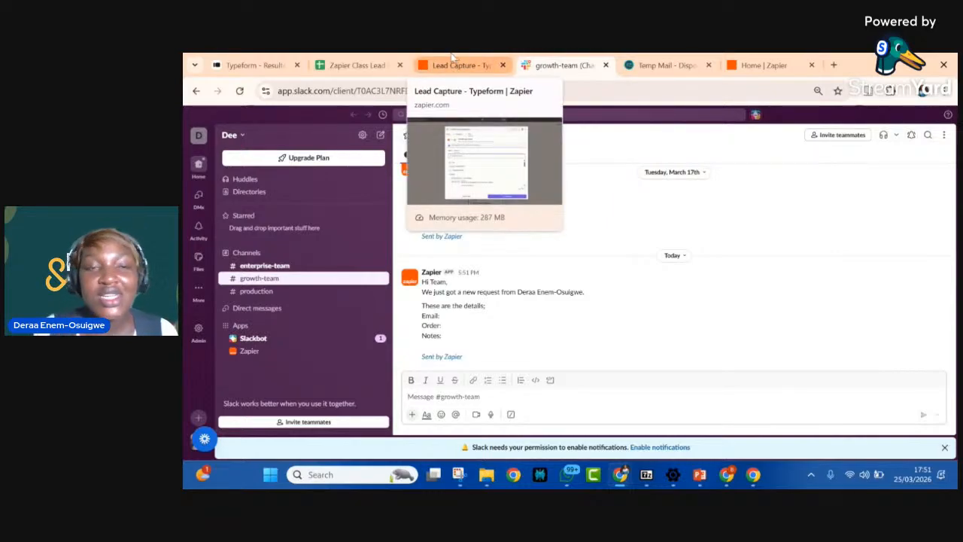
Step: Return to the Lead Capture - Typeform Zap, try to publish it, and dismiss the Pro upgrade offer
{"action": "left_click", "coordinate": [443, 64]}
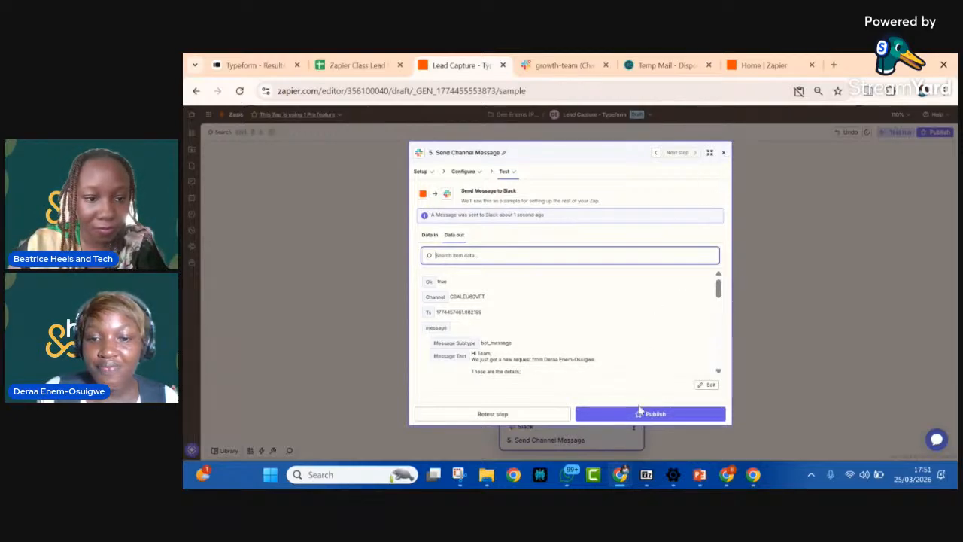
{"action": "left_click", "coordinate": [638, 408]}
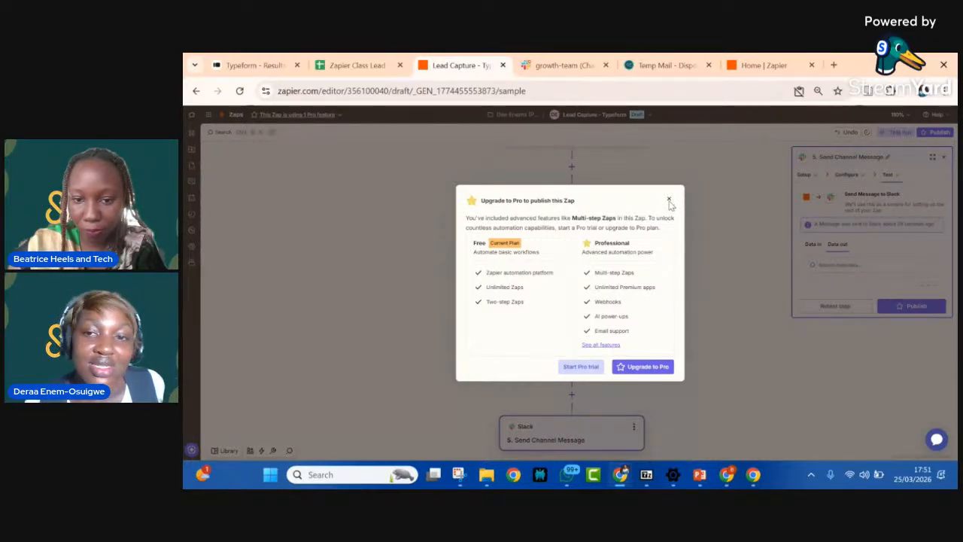
{"action": "left_click", "coordinate": [669, 201]}
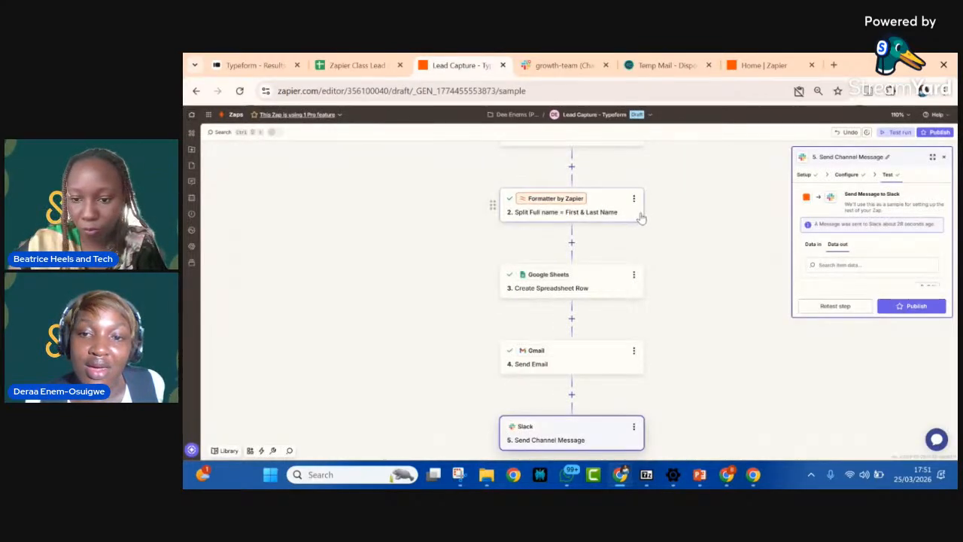
Step: Review the Zap's whole workflow, from the Typeform trigger through Formatter, Google Sheets and Gmail to the Slack message
{"action": "scroll", "coordinate": [639, 215], "scroll_direction": "up", "scroll_amount": 4}
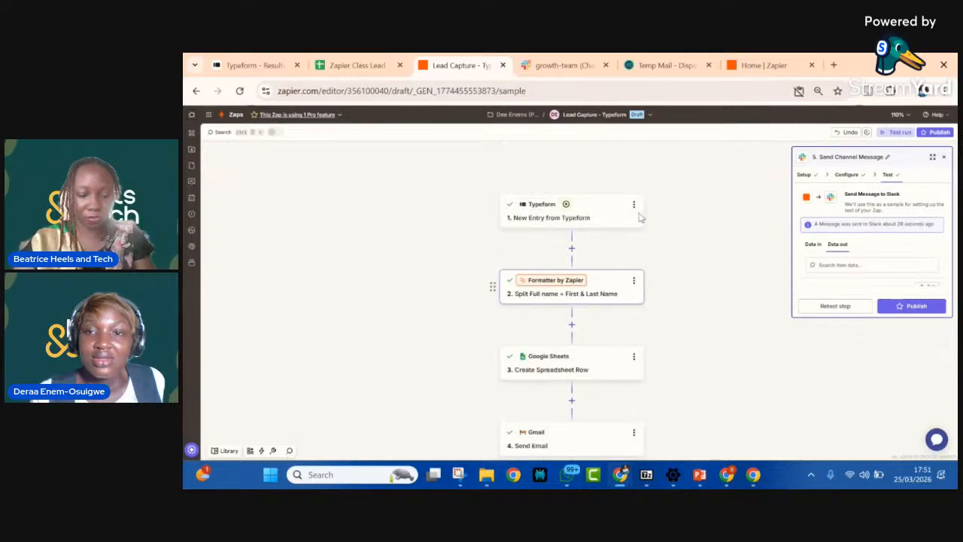
{"action": "scroll", "coordinate": [637, 211], "scroll_direction": "down", "scroll_amount": 10}
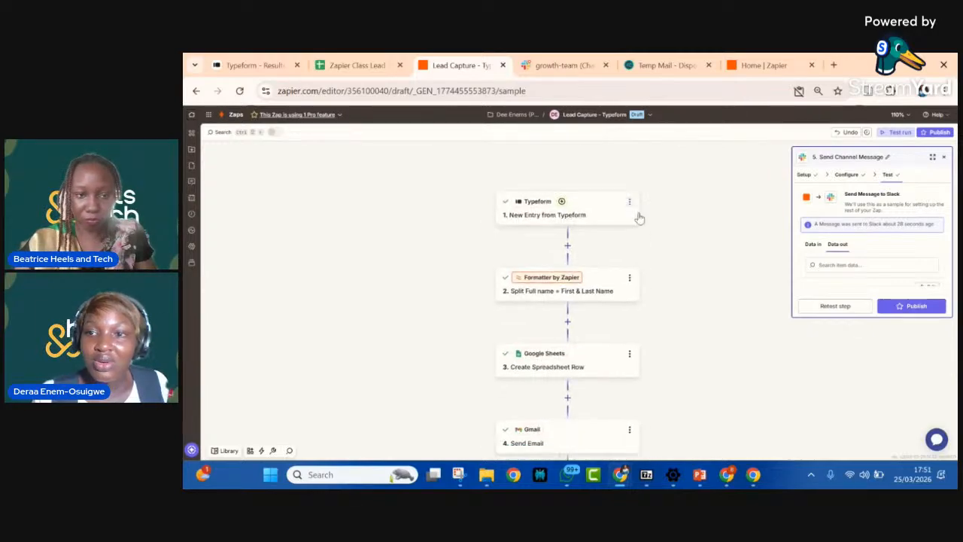
{"action": "scroll", "coordinate": [638, 211], "scroll_direction": "up", "scroll_amount": 8}
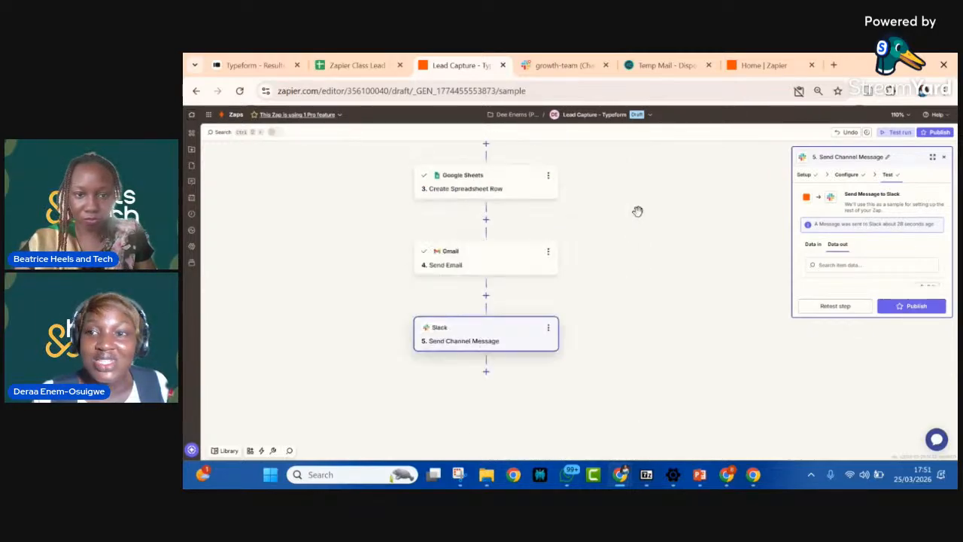
{"action": "scroll", "coordinate": [638, 212], "scroll_direction": "up", "scroll_amount": 1}
{"action": "scroll", "coordinate": [638, 211], "scroll_direction": "right", "scroll_amount": 1}
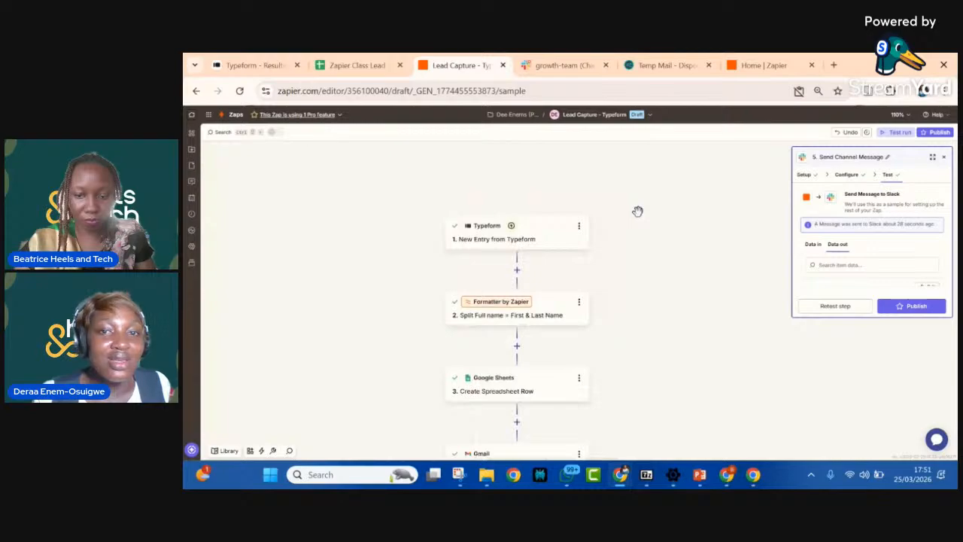
{"action": "scroll", "coordinate": [638, 211], "scroll_direction": "down", "scroll_amount": 1}
{"action": "scroll", "coordinate": [638, 211], "scroll_direction": "up", "scroll_amount": 1}
{"action": "scroll", "coordinate": [638, 211], "scroll_direction": "right", "scroll_amount": 1}
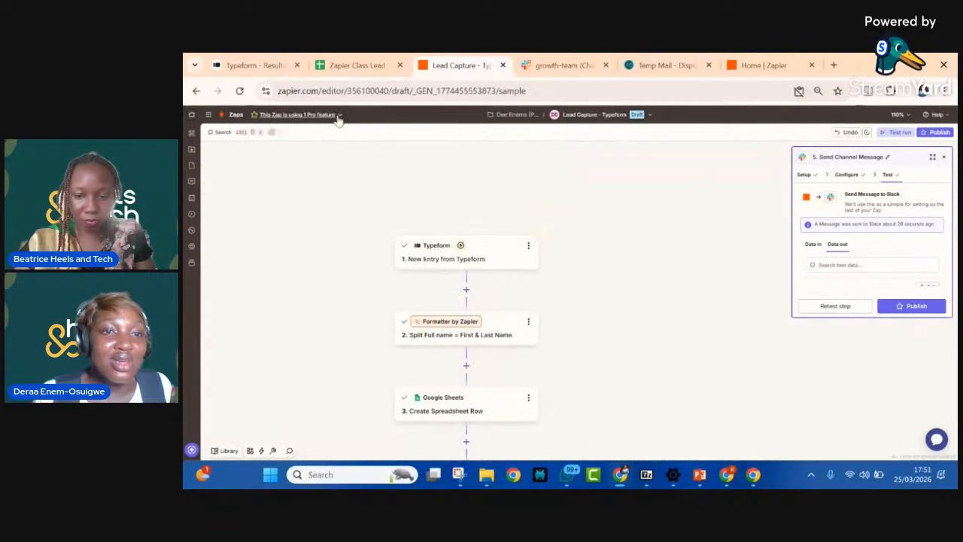
{"action": "scroll", "coordinate": [367, 165], "scroll_direction": "down", "scroll_amount": 2}
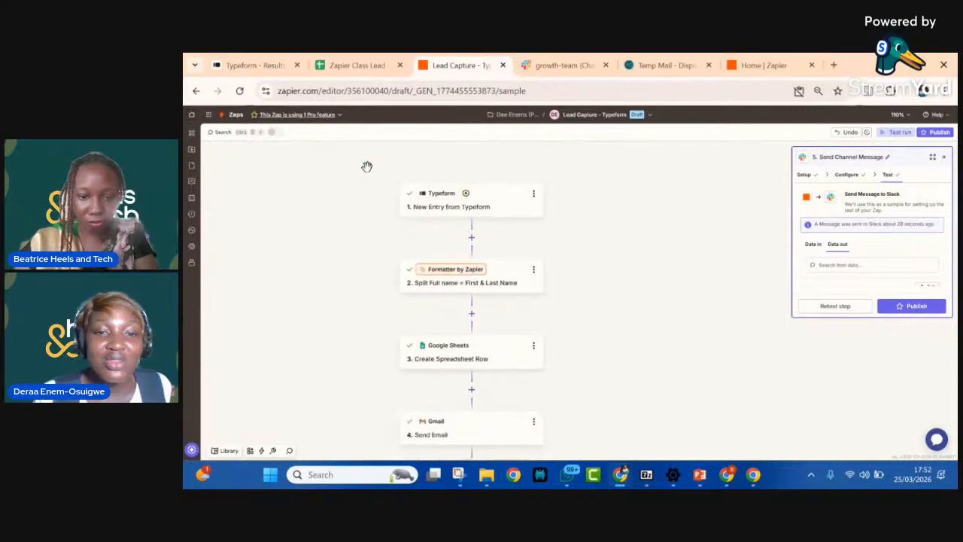
{"action": "scroll", "coordinate": [367, 165], "scroll_direction": "left", "scroll_amount": 3}
{"action": "scroll", "coordinate": [219, 251], "scroll_direction": "right", "scroll_amount": 1}
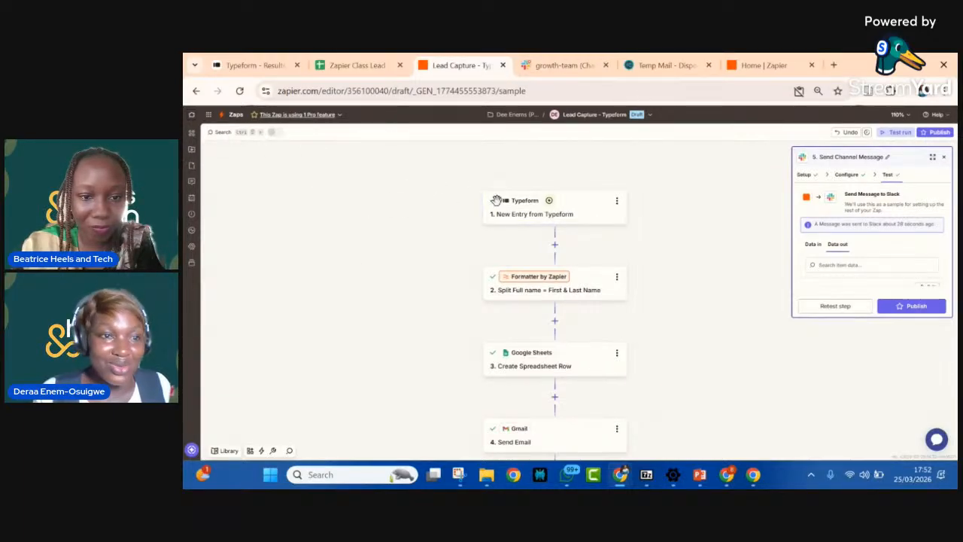
{"action": "scroll", "coordinate": [752, 212], "scroll_direction": "up", "scroll_amount": 2}
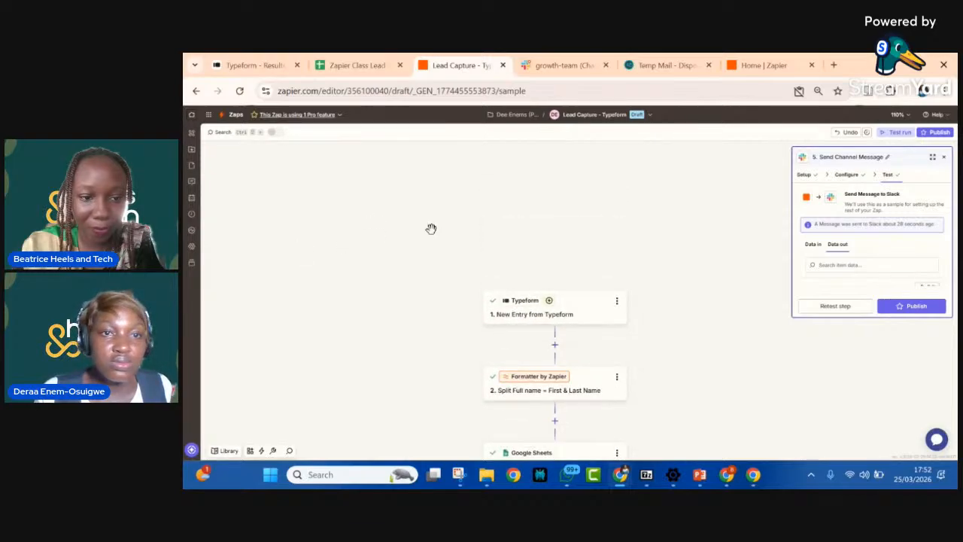
{"action": "scroll", "coordinate": [431, 228], "scroll_direction": "down", "scroll_amount": 4}
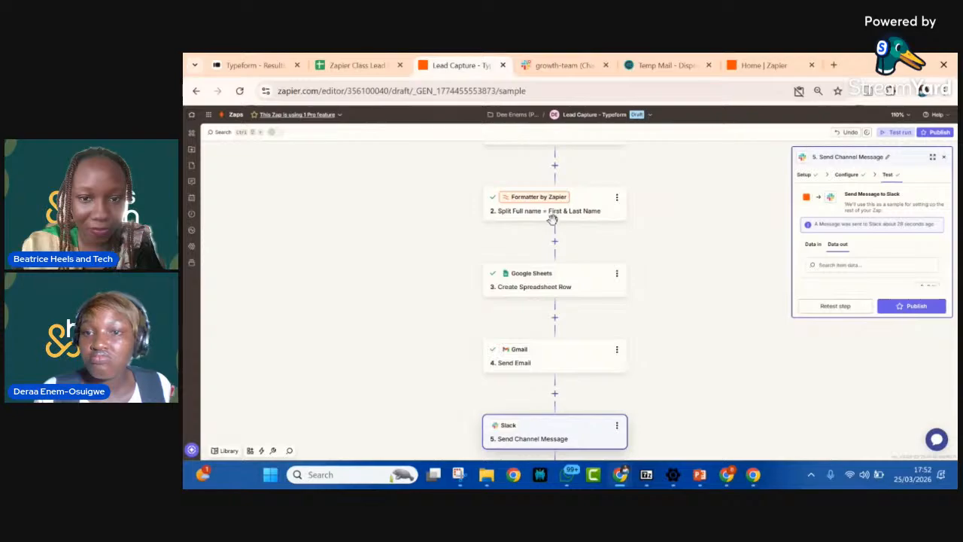
{"action": "scroll", "coordinate": [632, 209], "scroll_direction": "up", "scroll_amount": 1}
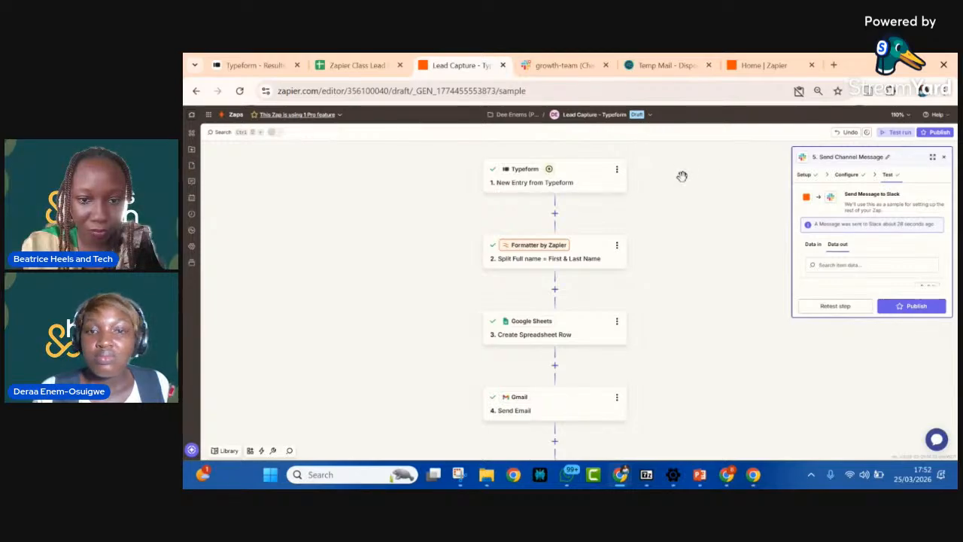
{"action": "scroll", "coordinate": [682, 176], "scroll_direction": "up", "scroll_amount": 1}
{"action": "scroll", "coordinate": [681, 176], "scroll_direction": "up", "scroll_amount": 3}
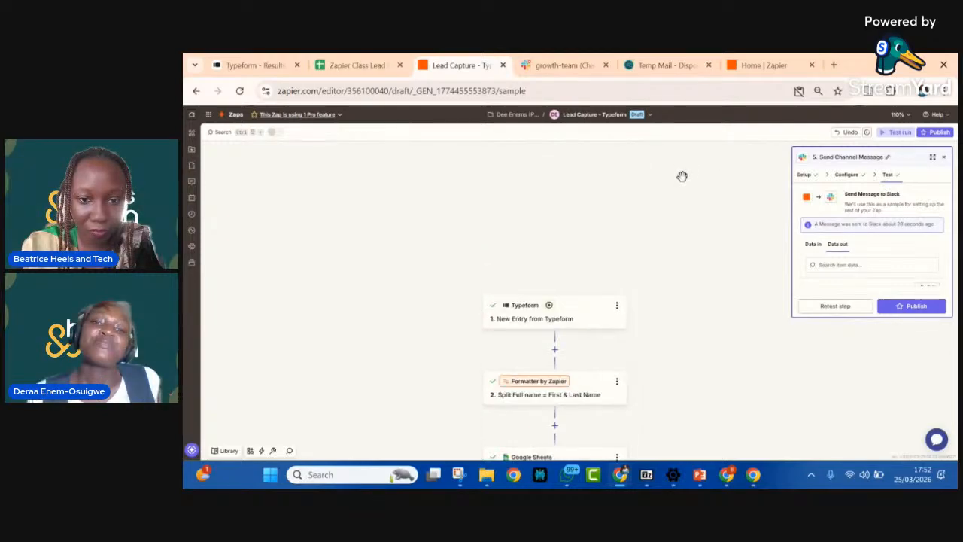
{"action": "scroll", "coordinate": [658, 158], "scroll_direction": "down", "scroll_amount": 4}
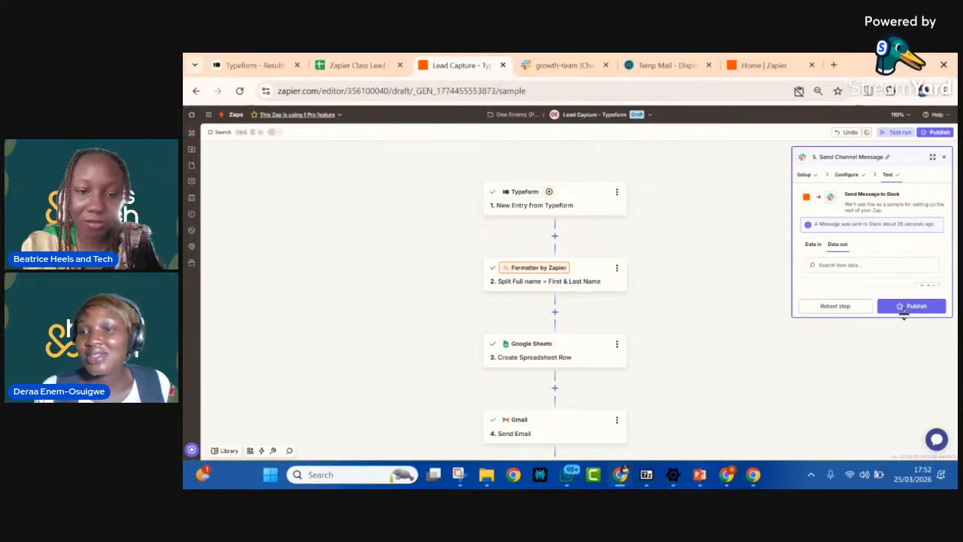
Step: Try once more to publish the Zap from the Send Channel Message step, and close the upgrade offer
{"action": "left_click", "coordinate": [907, 309]}
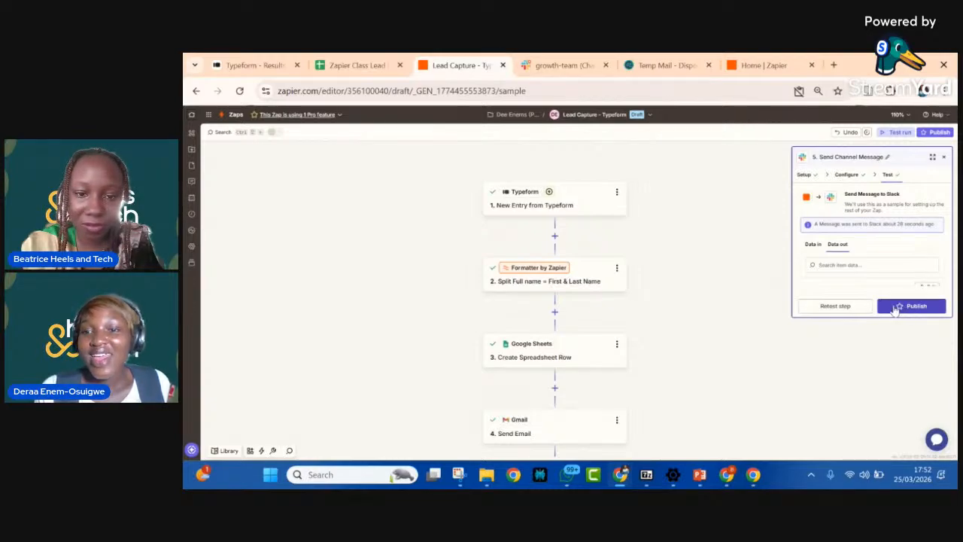
{"action": "left_click", "coordinate": [897, 308]}
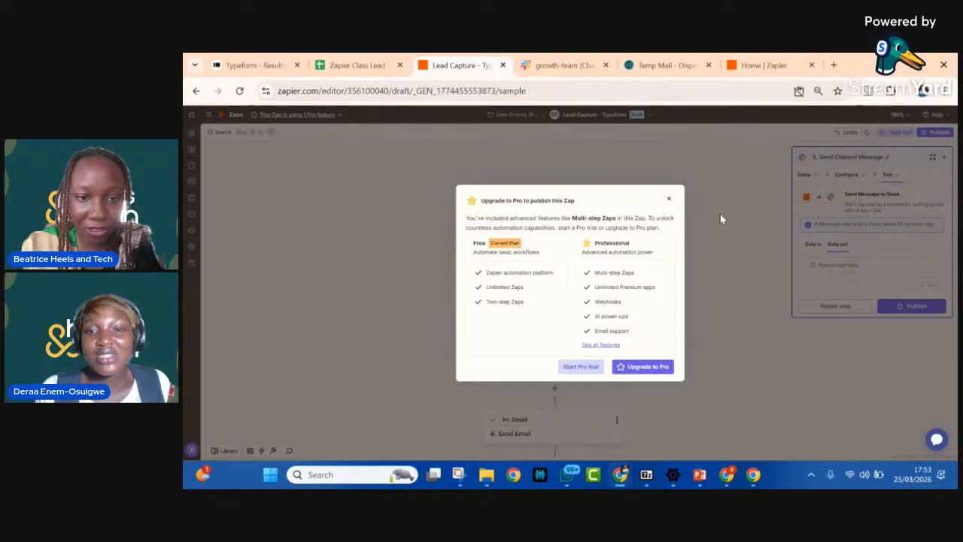
{"action": "left_click", "coordinate": [669, 201]}
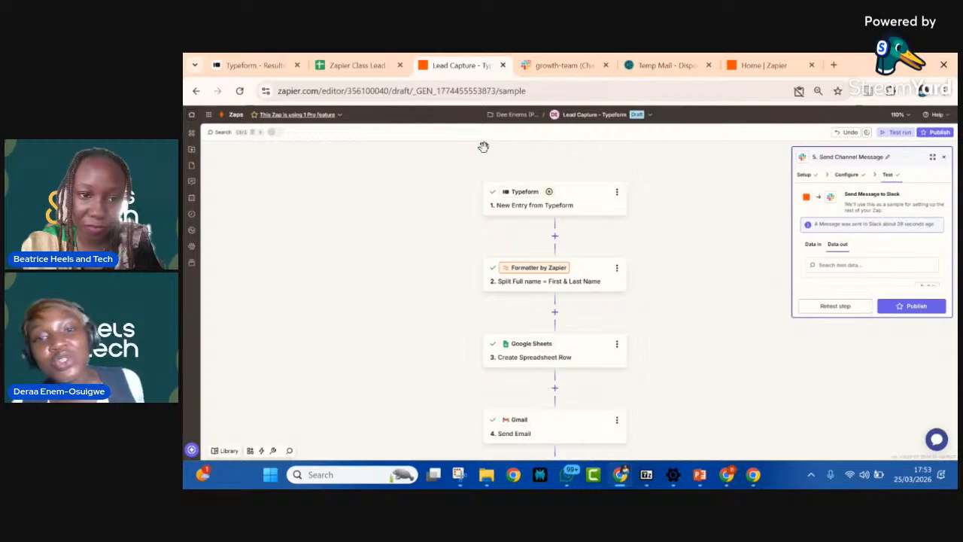
{"action": "scroll", "coordinate": [484, 147], "scroll_direction": "down", "scroll_amount": 2}
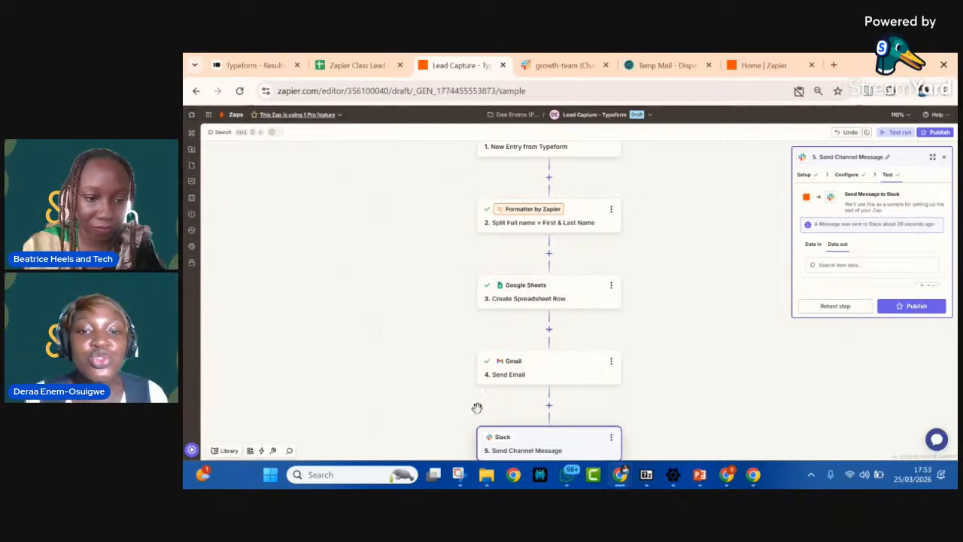
{"action": "scroll", "coordinate": [507, 314], "scroll_direction": "up", "scroll_amount": 1}
{"action": "scroll", "coordinate": [508, 312], "scroll_direction": "down", "scroll_amount": 4}
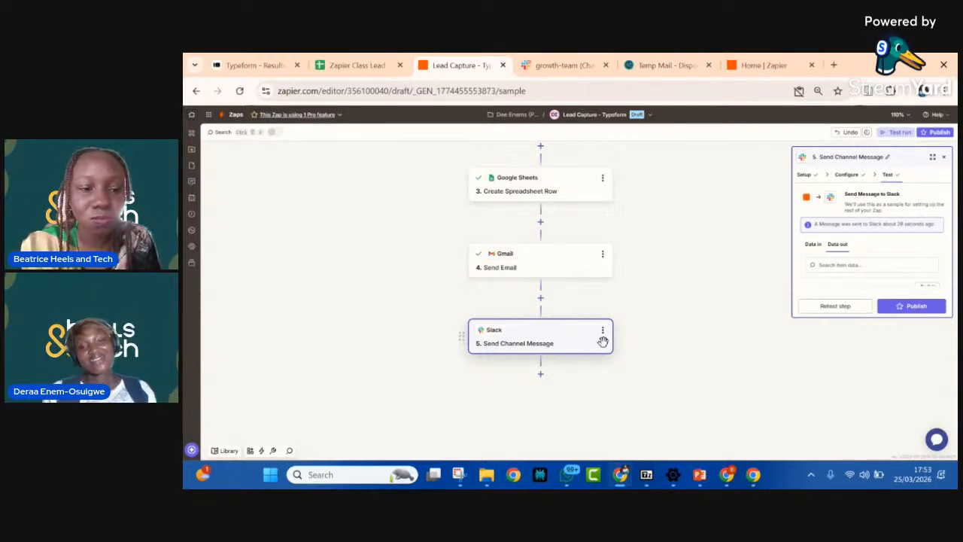
{"action": "scroll", "coordinate": [572, 286], "scroll_direction": "up", "scroll_amount": 5}
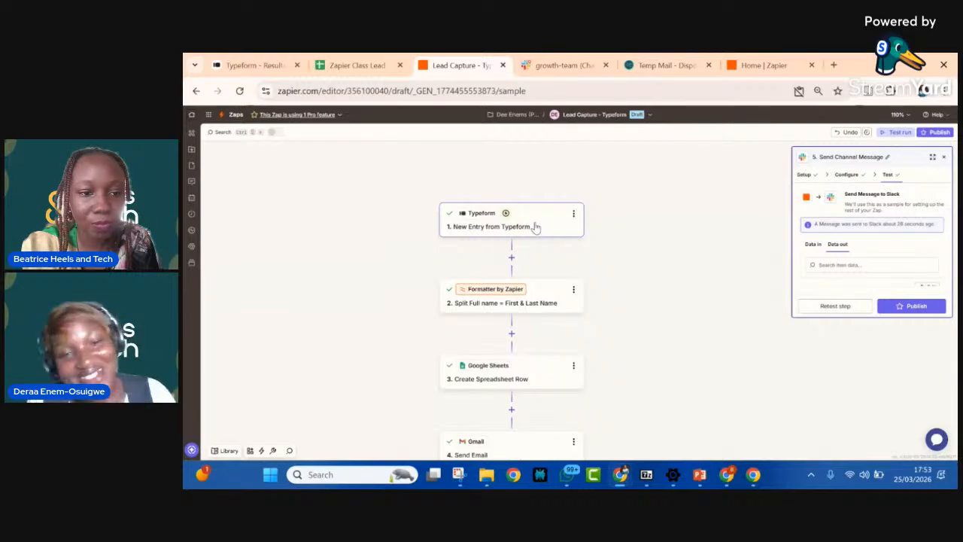
{"action": "scroll", "coordinate": [535, 226], "scroll_direction": "down", "scroll_amount": 1}
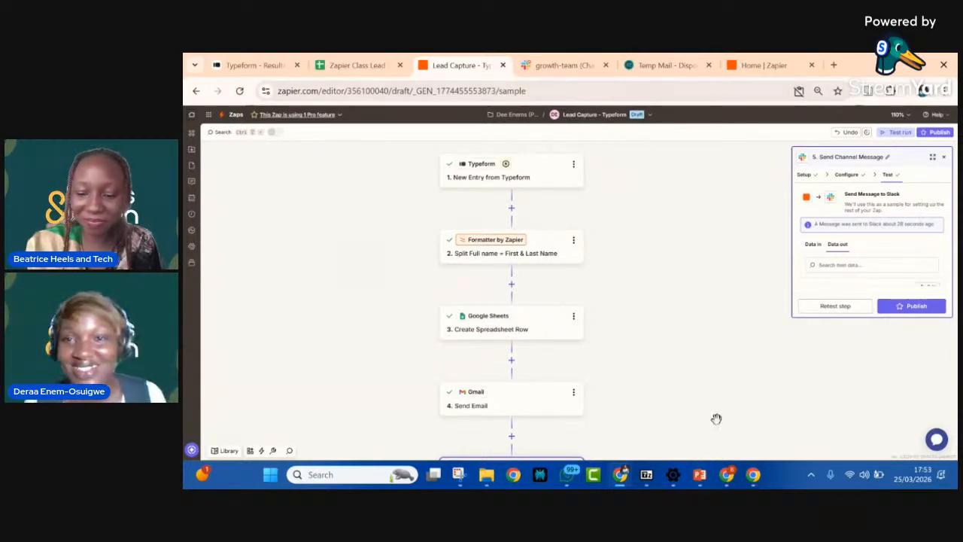
Step: Switch to the other Chrome window with the Zapier Professional trial account and create a new Zap there
{"action": "mouse_move", "coordinate": [734, 484]}
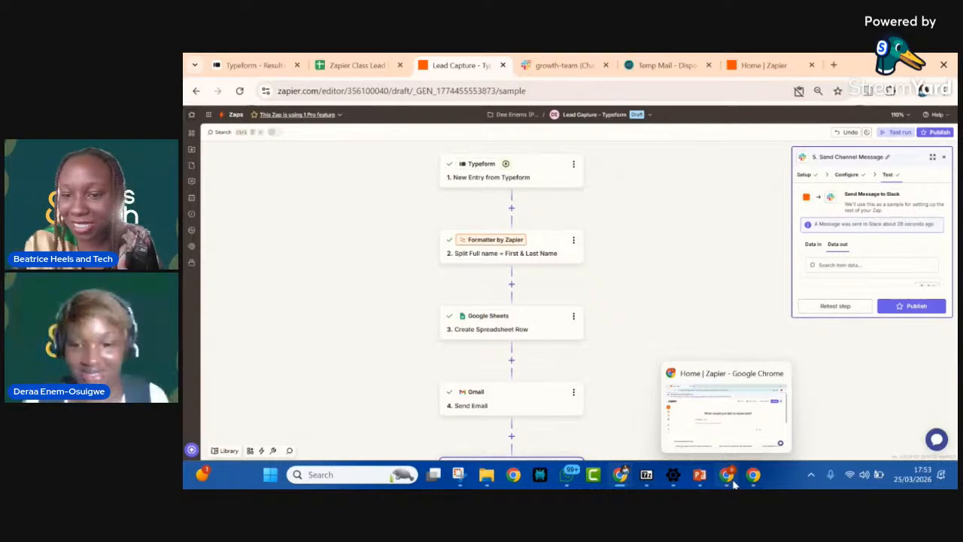
{"action": "left_click", "coordinate": [734, 484]}
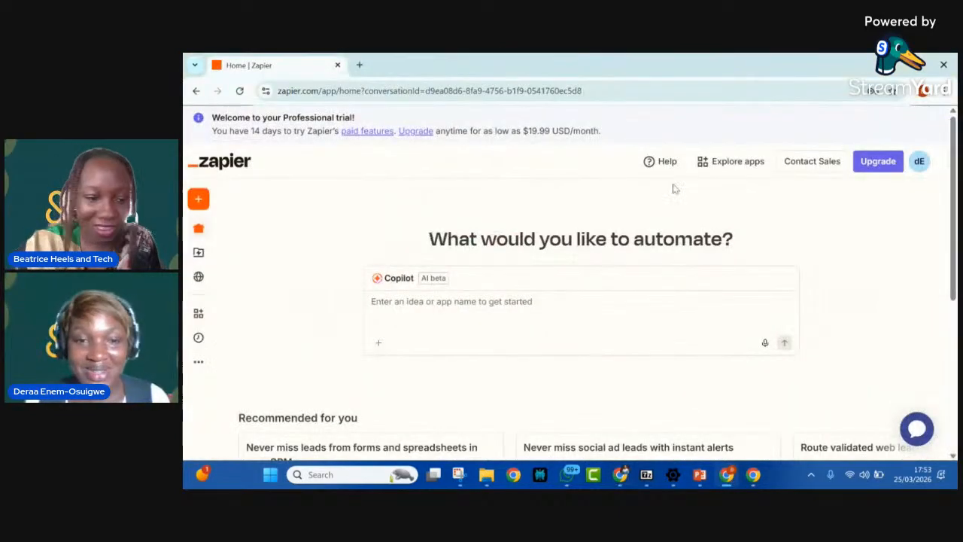
{"action": "mouse_move", "coordinate": [192, 204]}
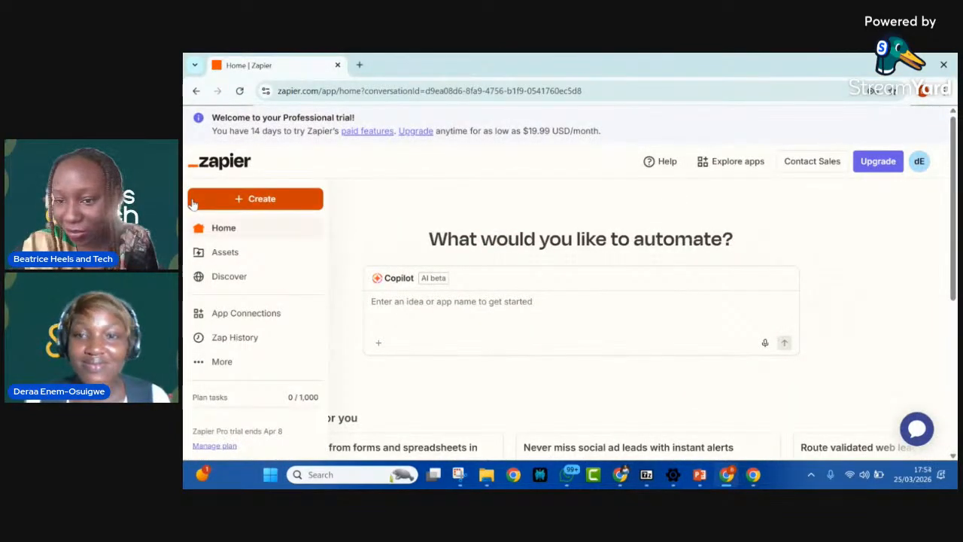
{"action": "left_click", "coordinate": [241, 201]}
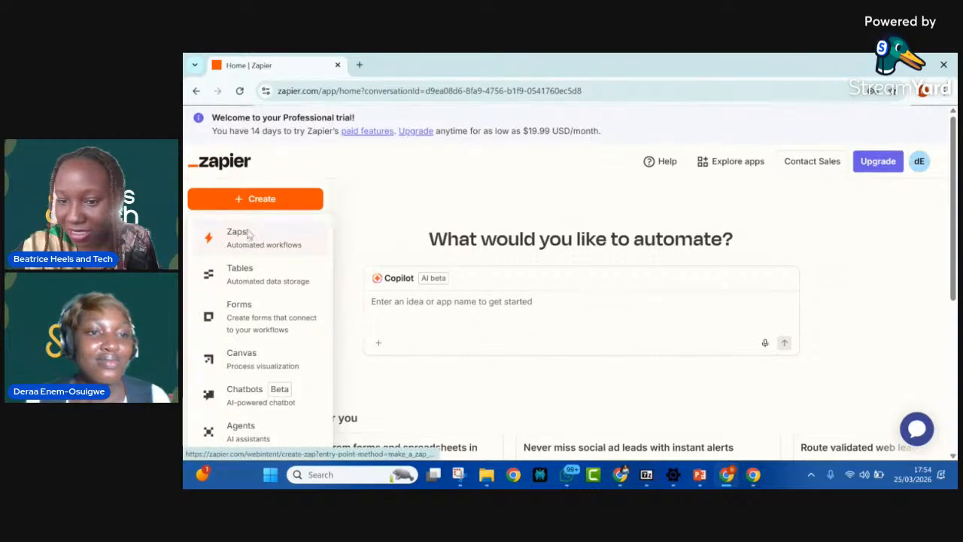
{"action": "left_click", "coordinate": [241, 233]}
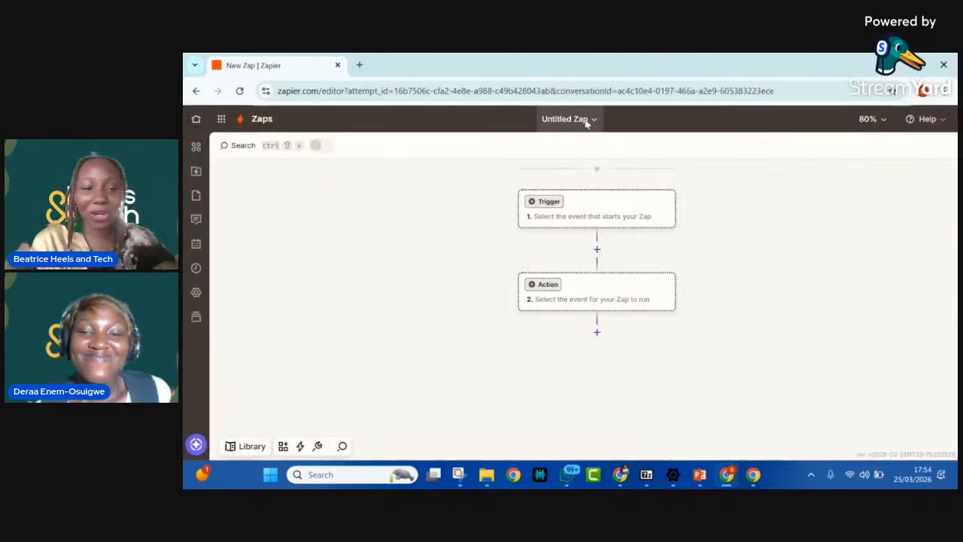
Step: Rename the untitled Zap as "Lead Capture -Typeform"
{"action": "left_click", "coordinate": [587, 120]}
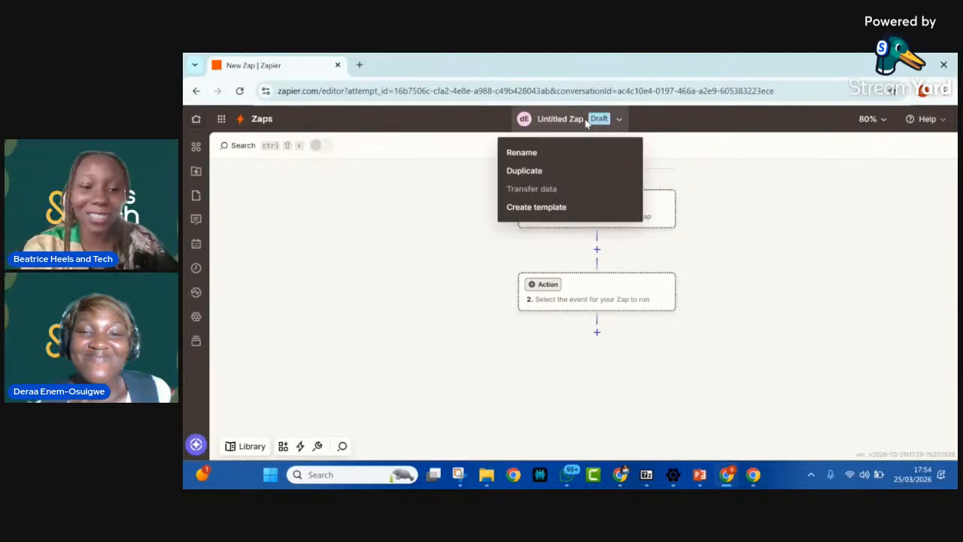
{"action": "left_click", "coordinate": [526, 153]}
{"action": "type", "text": "Lead"}
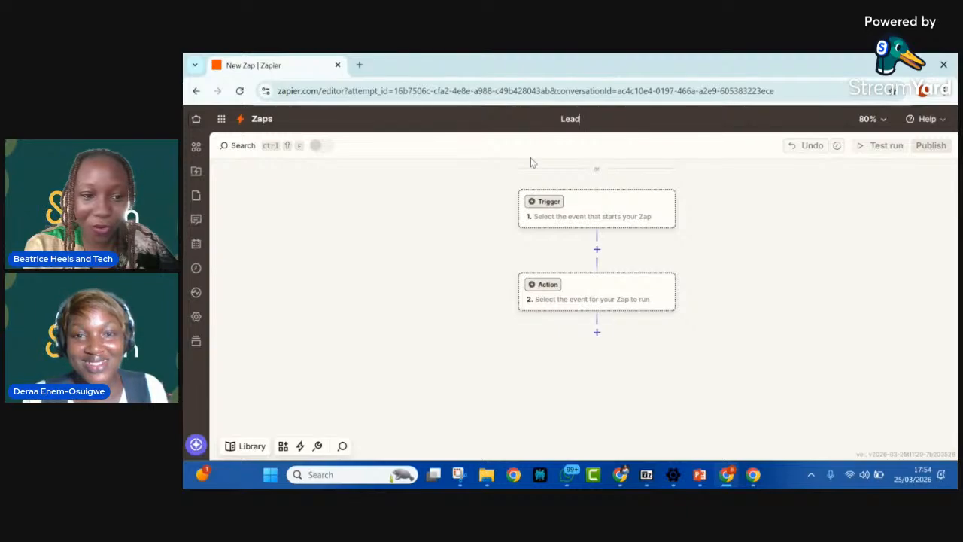
{"action": "type", "text": " Capture"}
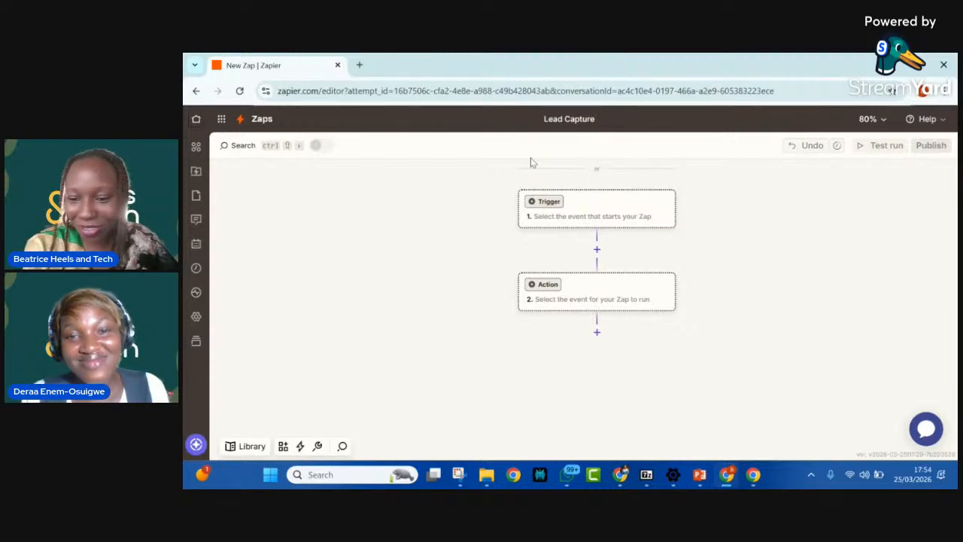
{"action": "type", "text": "-"}
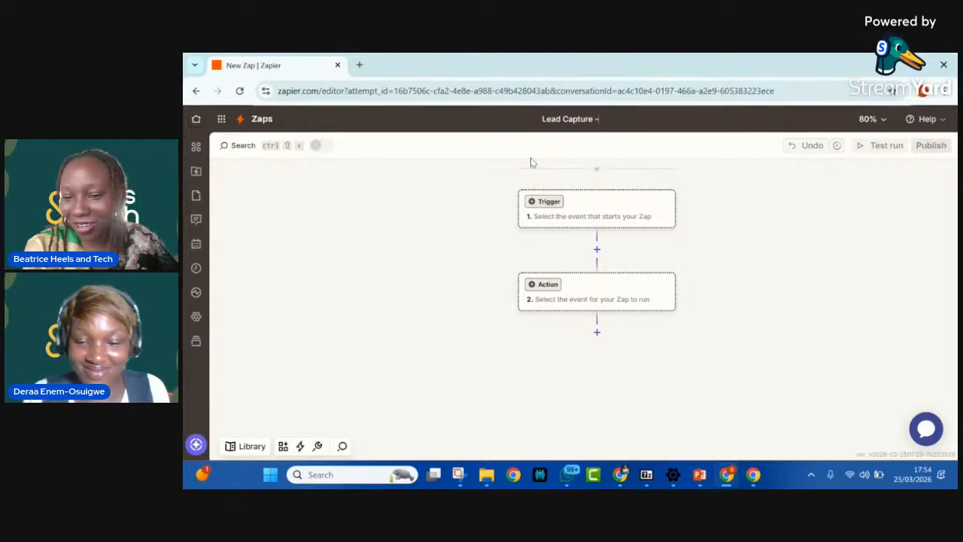
{"action": "type", "text": "Typeform"}
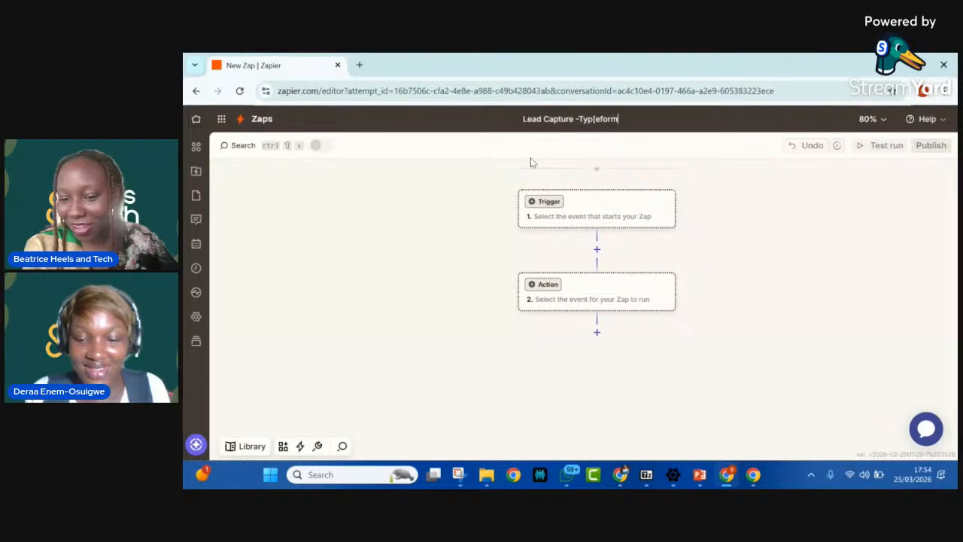
{"action": "left_click", "coordinate": [599, 122]}
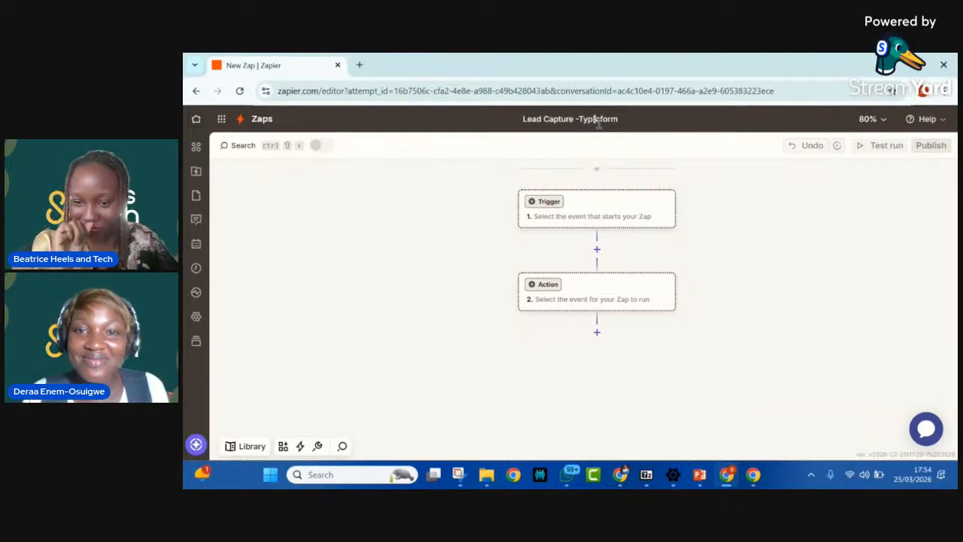
{"action": "key", "text": "BackSpace"}
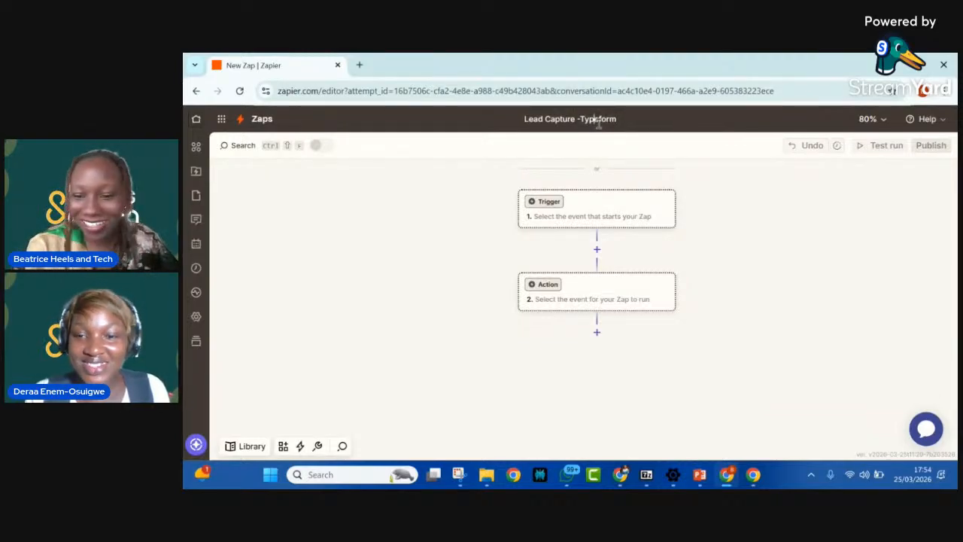
{"action": "left_click", "coordinate": [584, 230]}
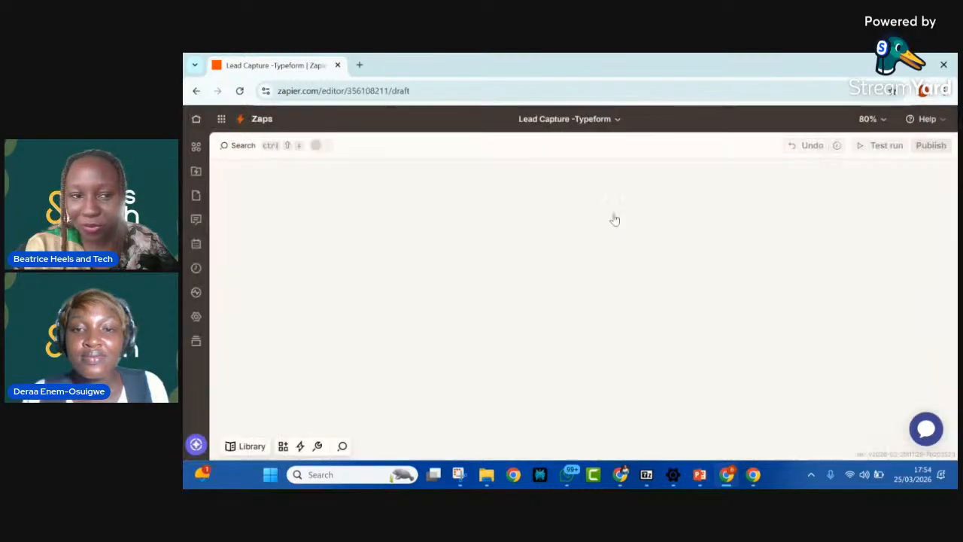
Step: Set Typeform as the trigger app of the new Zap, finding it through the app search
{"action": "left_click", "coordinate": [623, 217]}
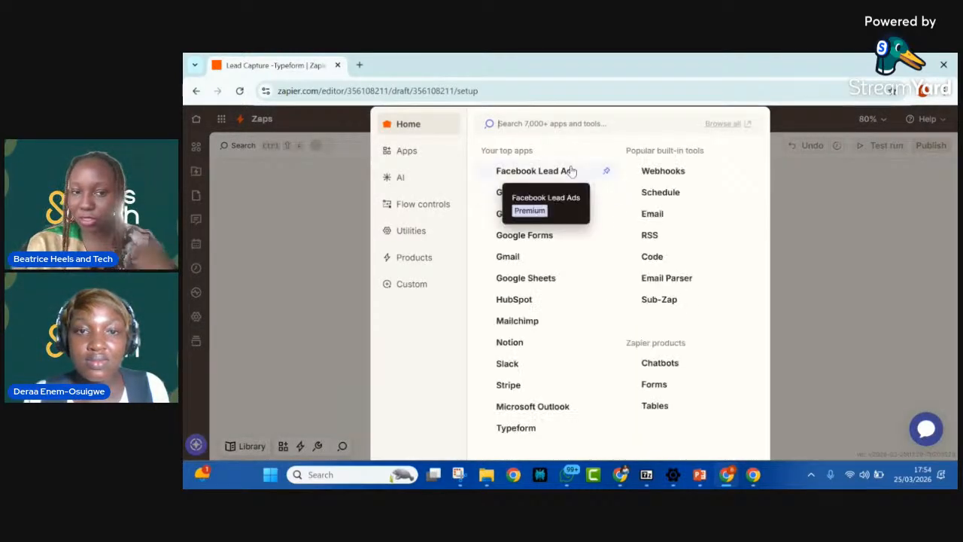
{"action": "type", "text": "typefro"}
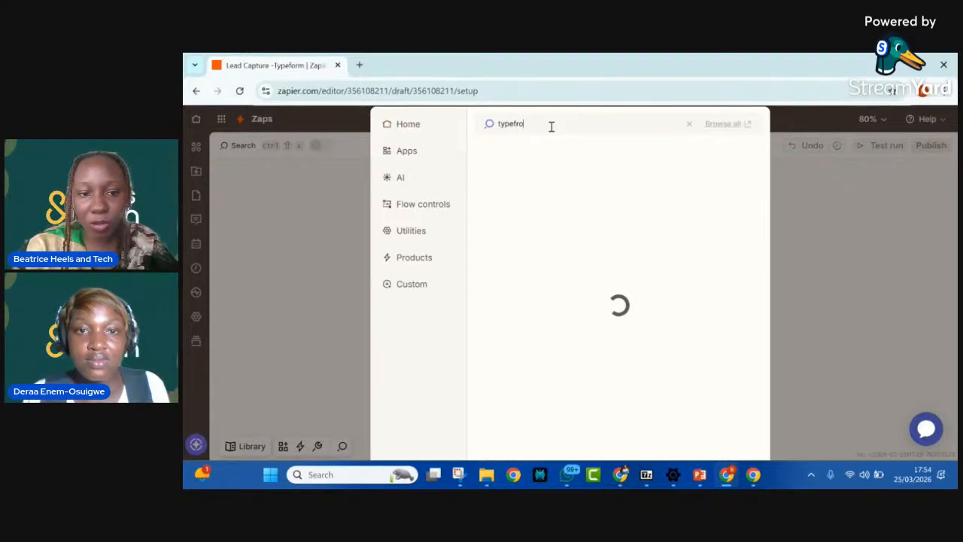
{"action": "key", "text": "BackSpace"}
{"action": "key", "text": "BackSpace"}
{"action": "type", "text": "orm"}
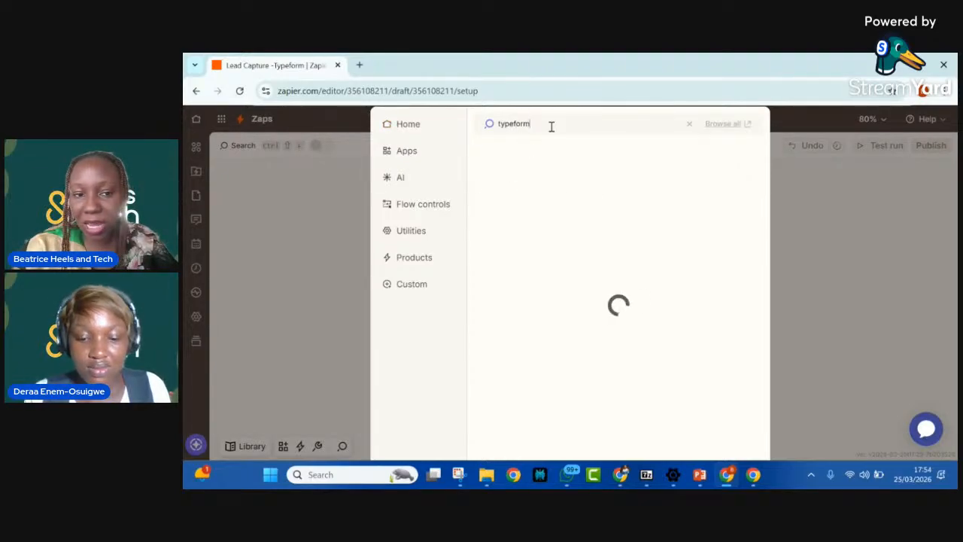
{"action": "left_click", "coordinate": [543, 155]}
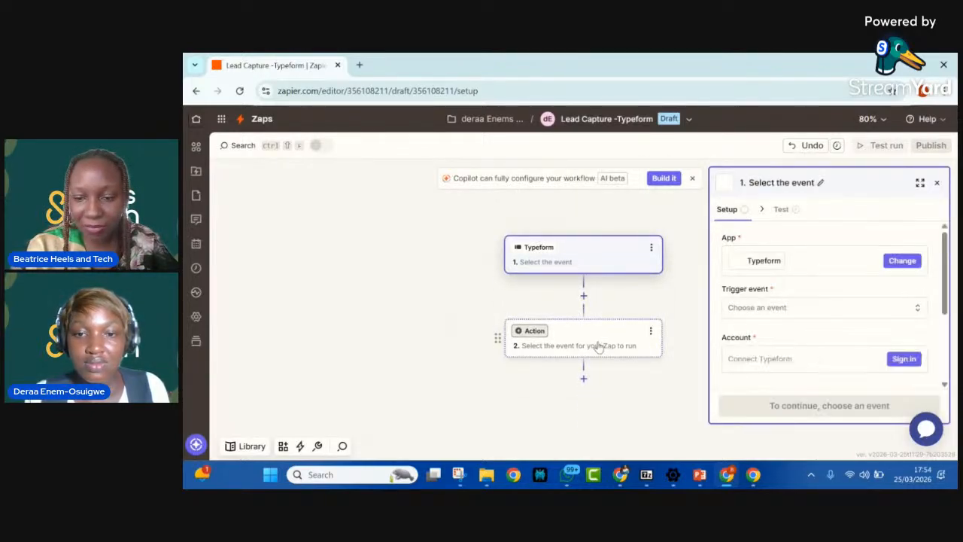
Step: Place the new Zap side by side with the original Zap's full workflow and choose New Entry as the Typeform trigger event
{"action": "mouse_move", "coordinate": [912, 66]}
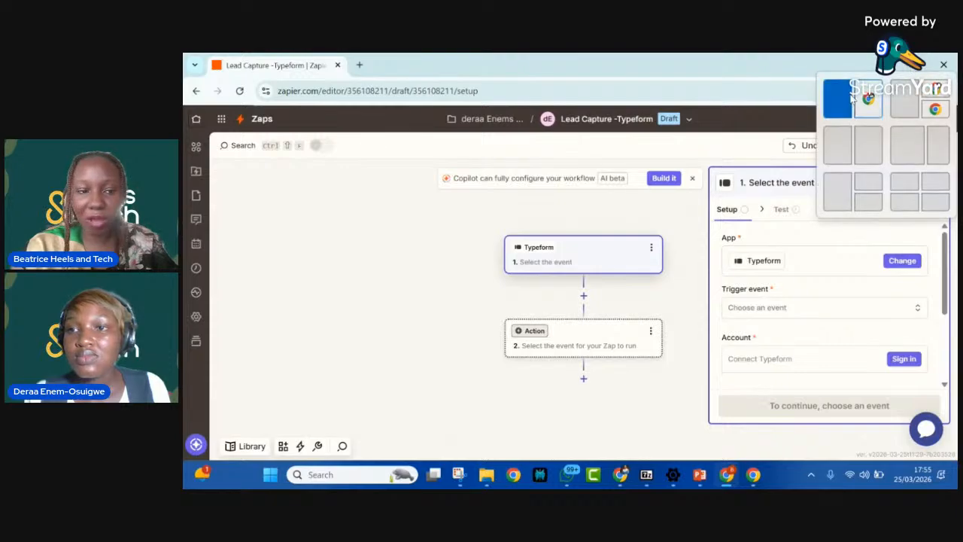
{"action": "left_click", "coordinate": [836, 110]}
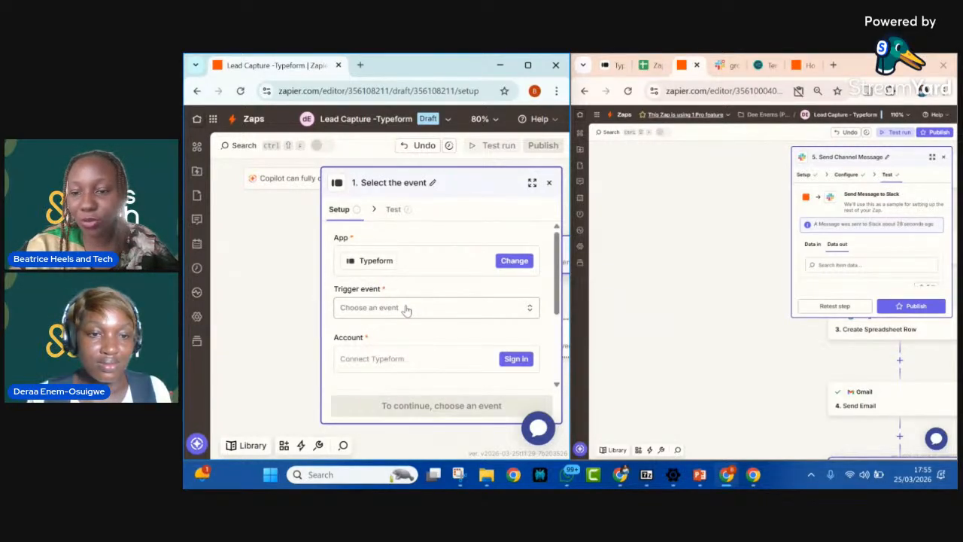
{"action": "left_click", "coordinate": [404, 309]}
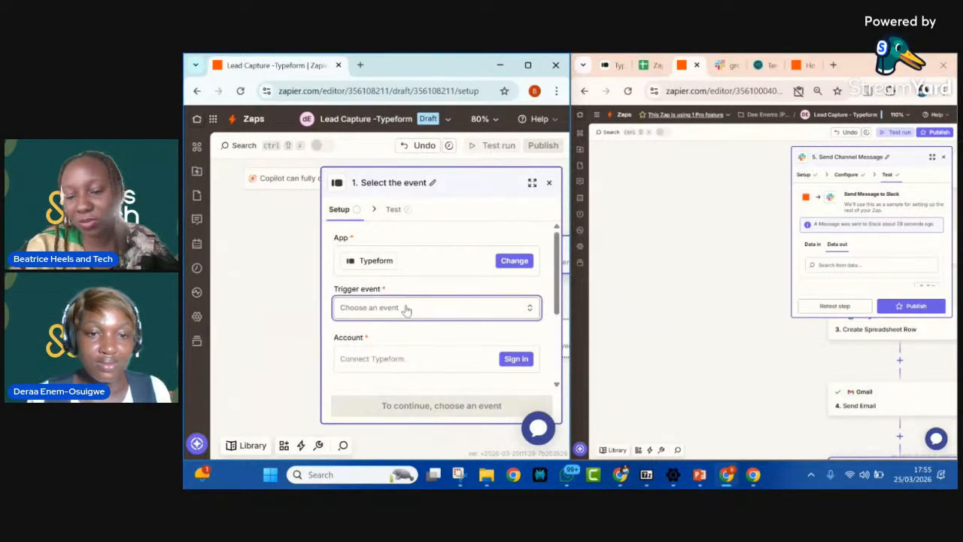
{"action": "left_click", "coordinate": [946, 158]}
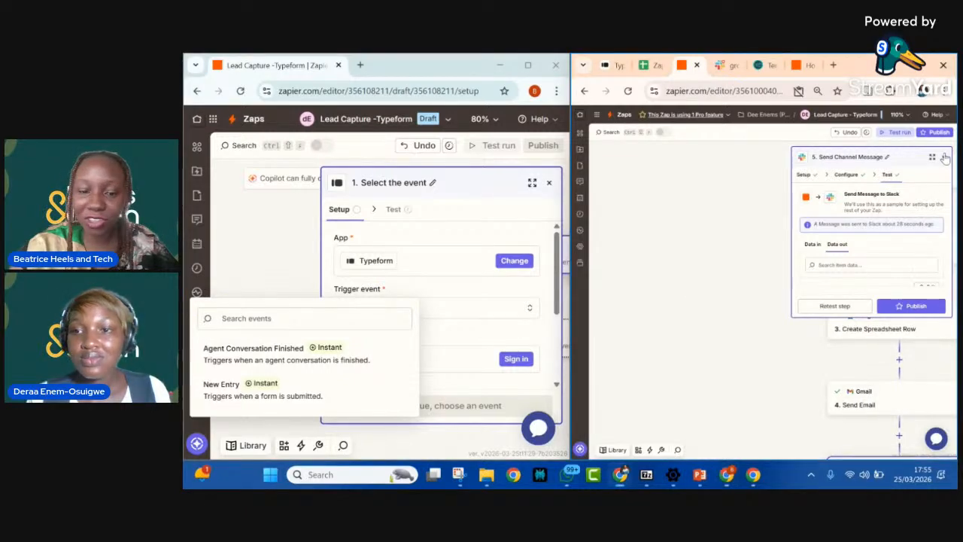
{"action": "left_click", "coordinate": [944, 152]}
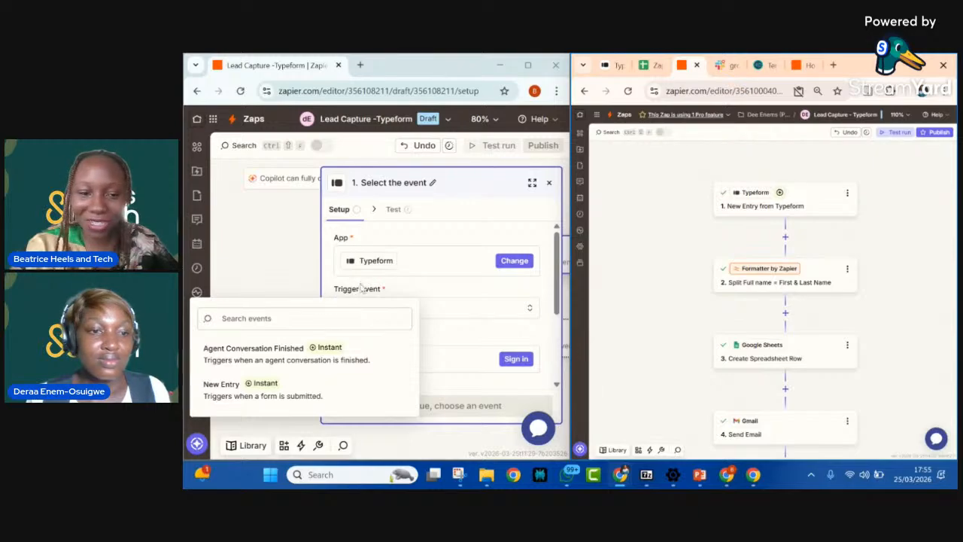
{"action": "left_click", "coordinate": [286, 387]}
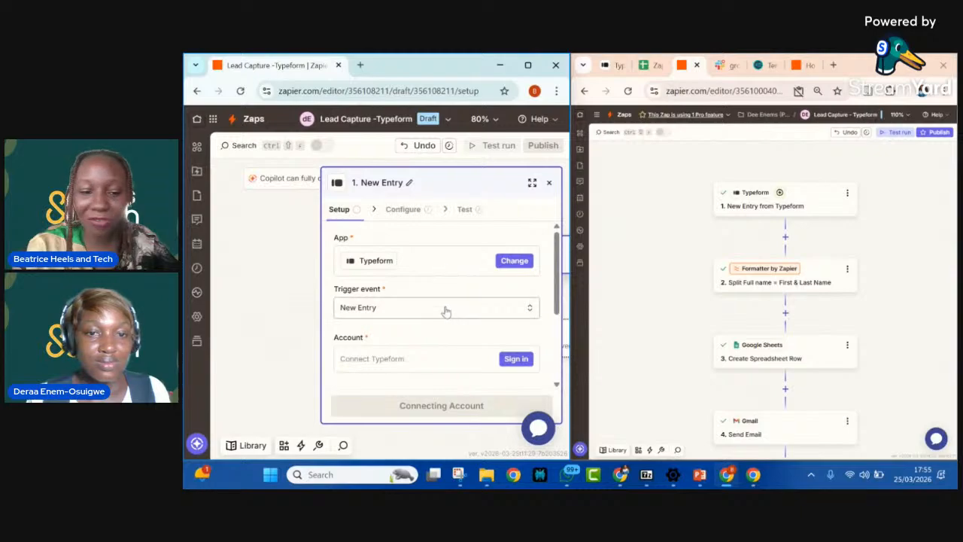
Step: Start connecting the Typeform account to the trigger, allowing Zapier access and signing in through Google with another account
{"action": "left_click", "coordinate": [516, 360]}
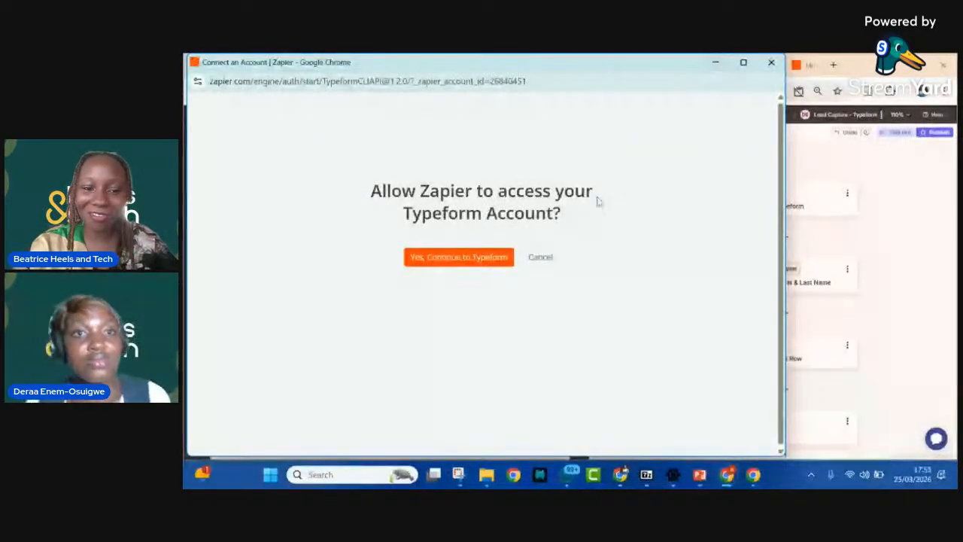
{"action": "left_click", "coordinate": [481, 258]}
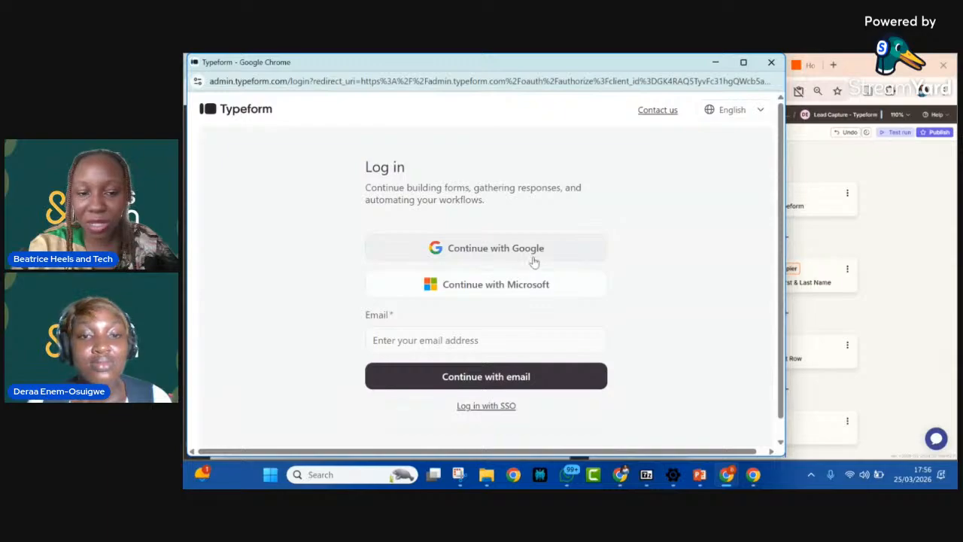
{"action": "left_click", "coordinate": [533, 261]}
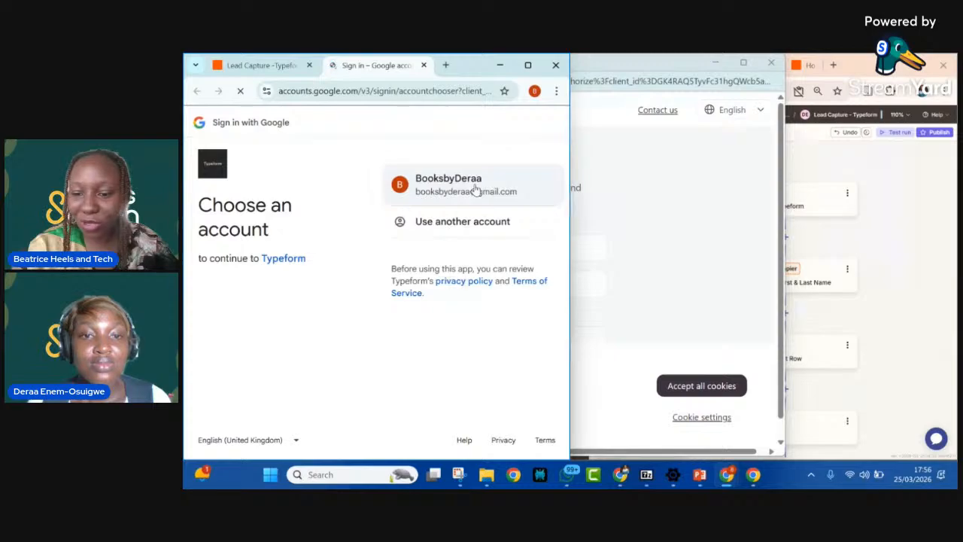
{"action": "left_click", "coordinate": [490, 230]}
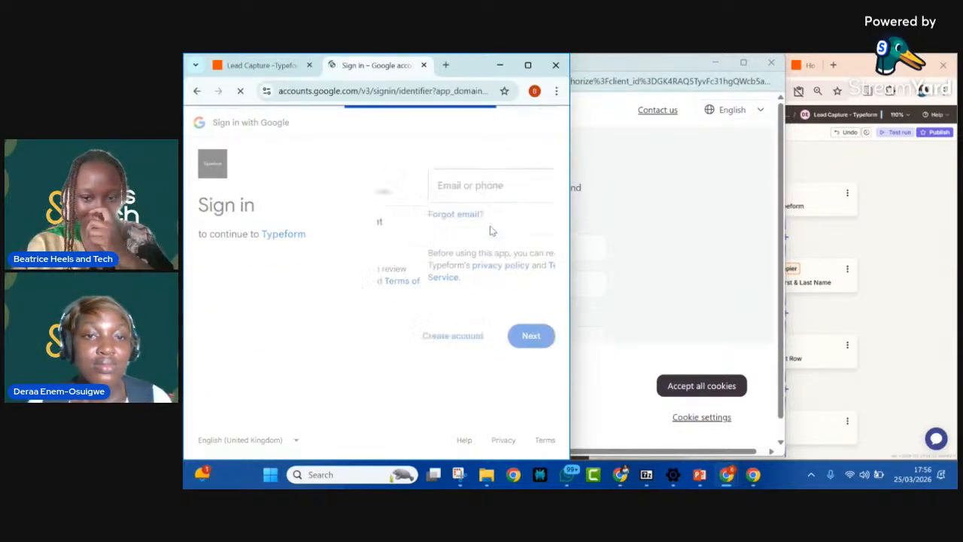
{"action": "left_click", "coordinate": [435, 192]}
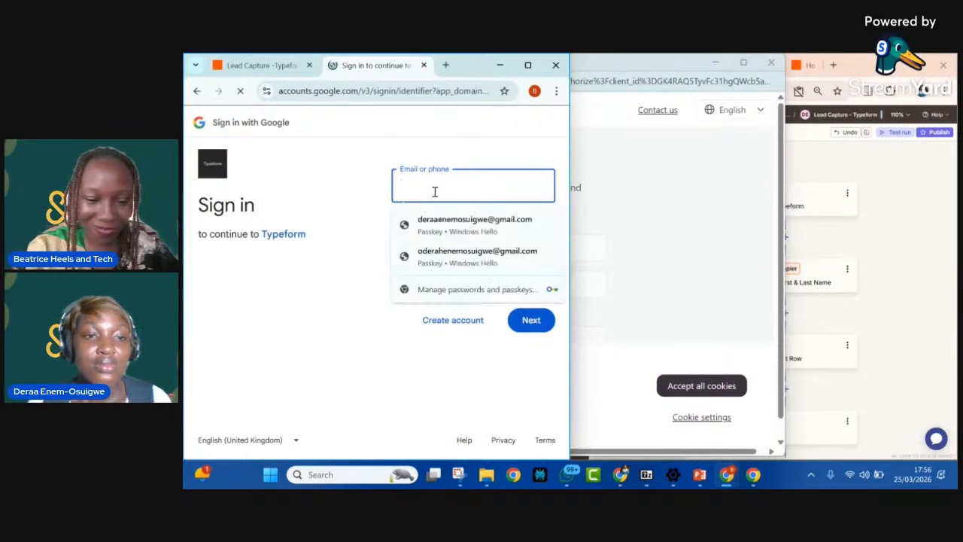